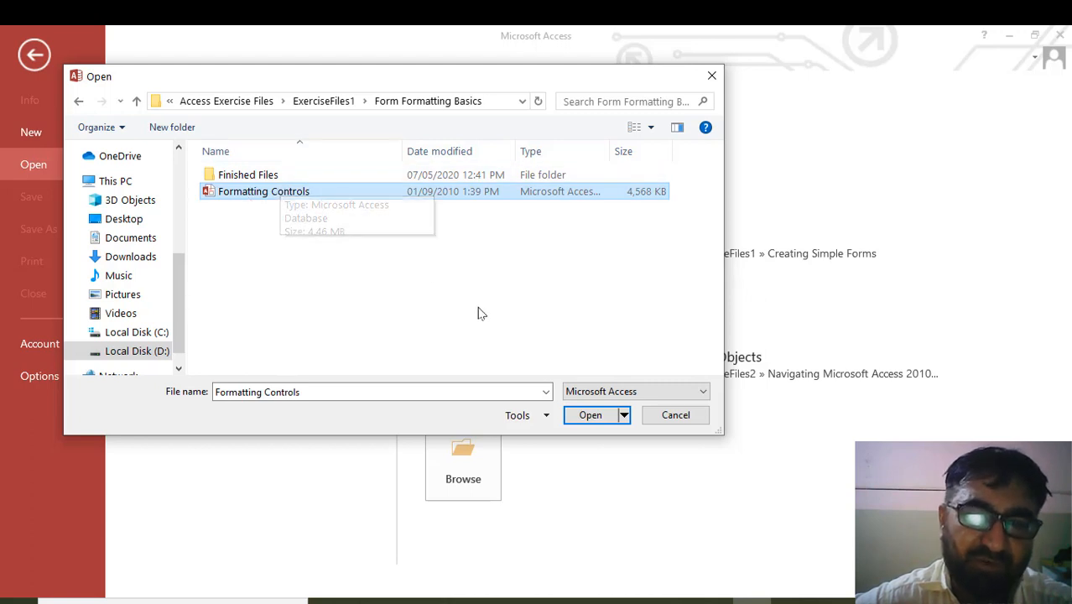
# Step: Open the Formatting Controls database and enable its active content
pyautogui.click(591, 415)
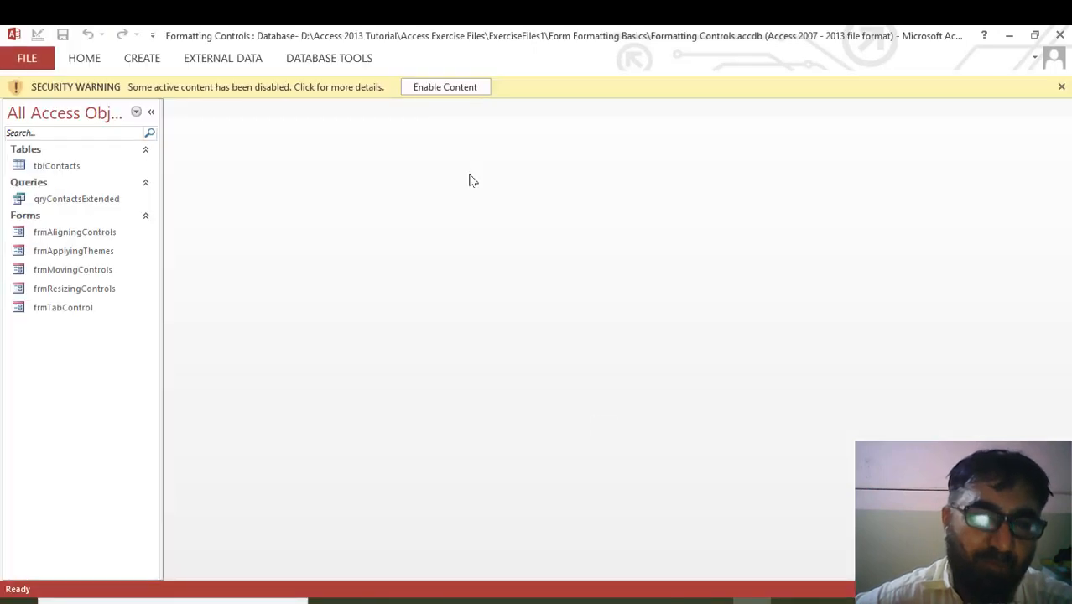
pyautogui.click(431, 88)
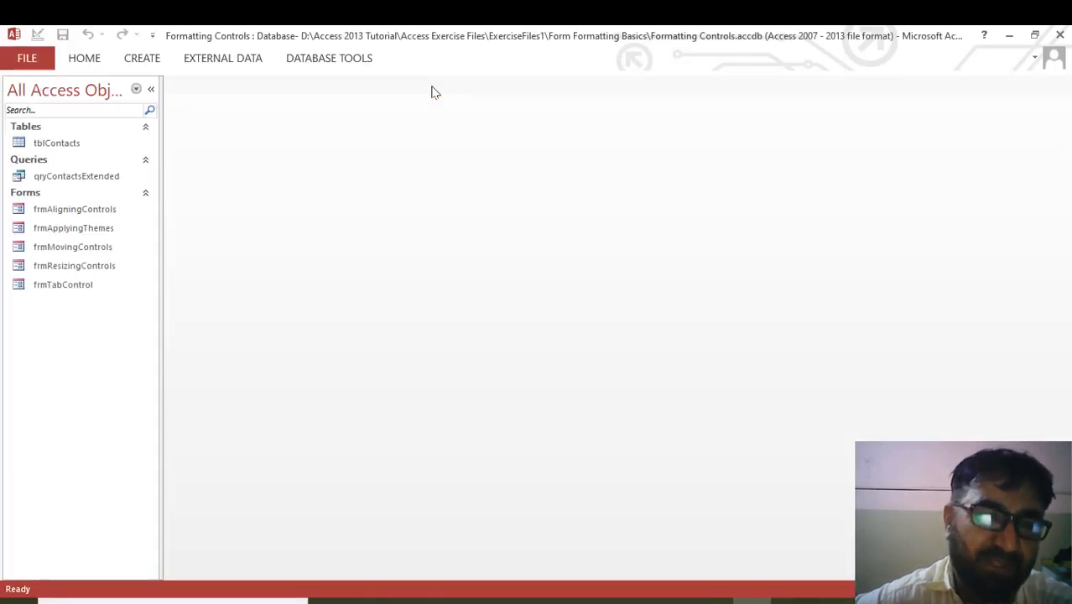
# Step: View the records in the tblContacts table and close the table again
pyautogui.click(67, 149)
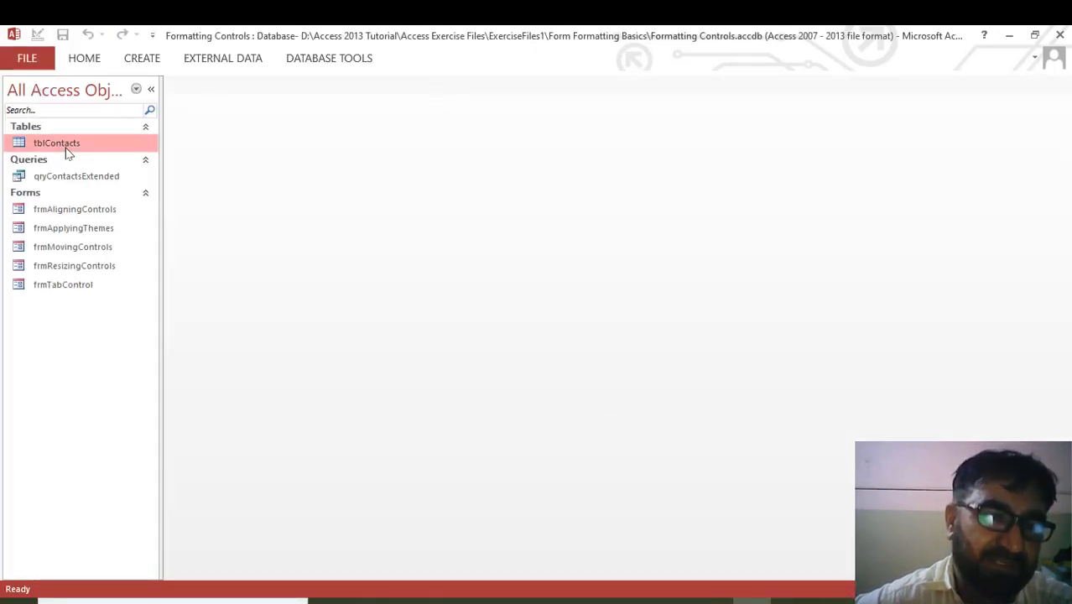
pyautogui.click(78, 178)
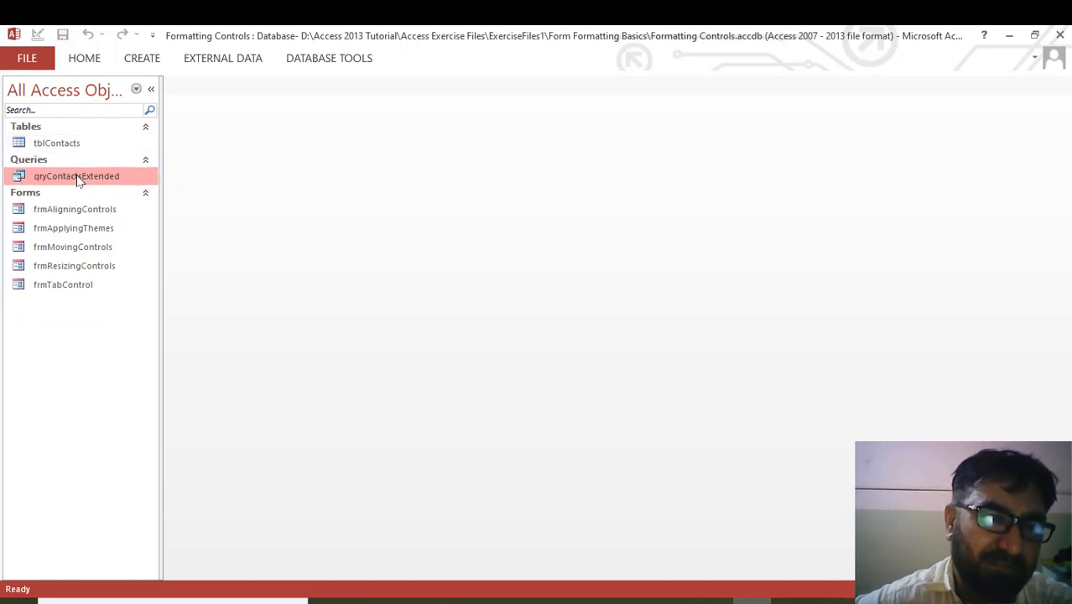
pyautogui.click(70, 148)
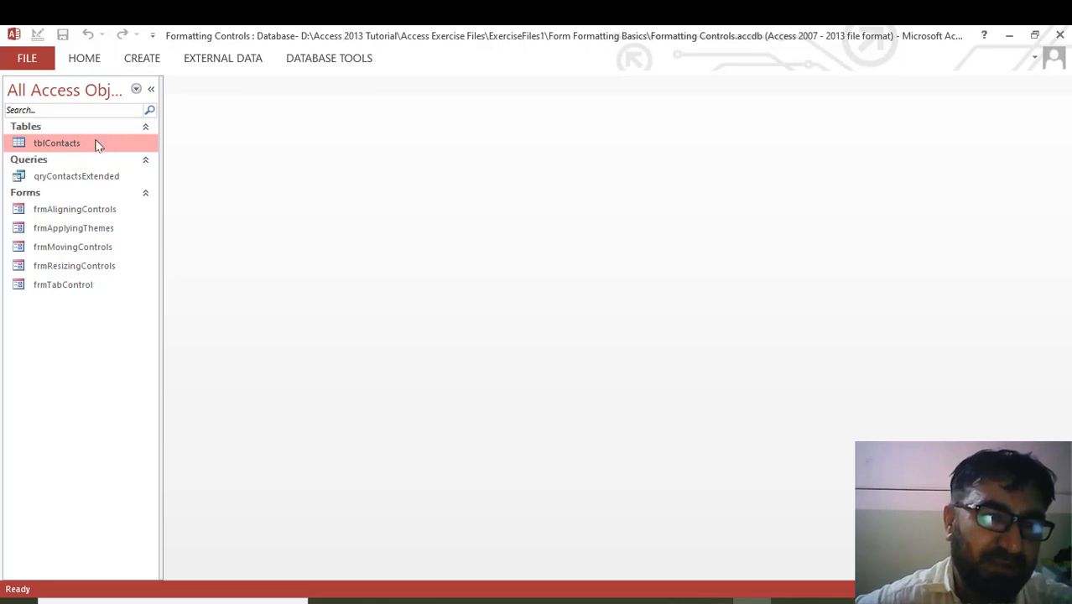
pyautogui.doubleClick(96, 144)
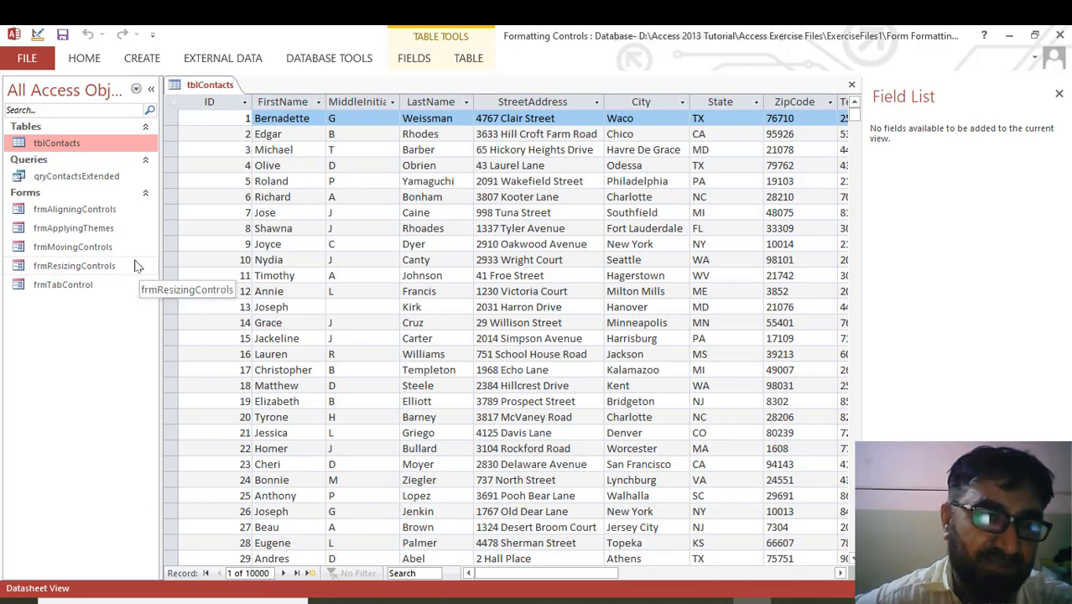
pyautogui.click(851, 84)
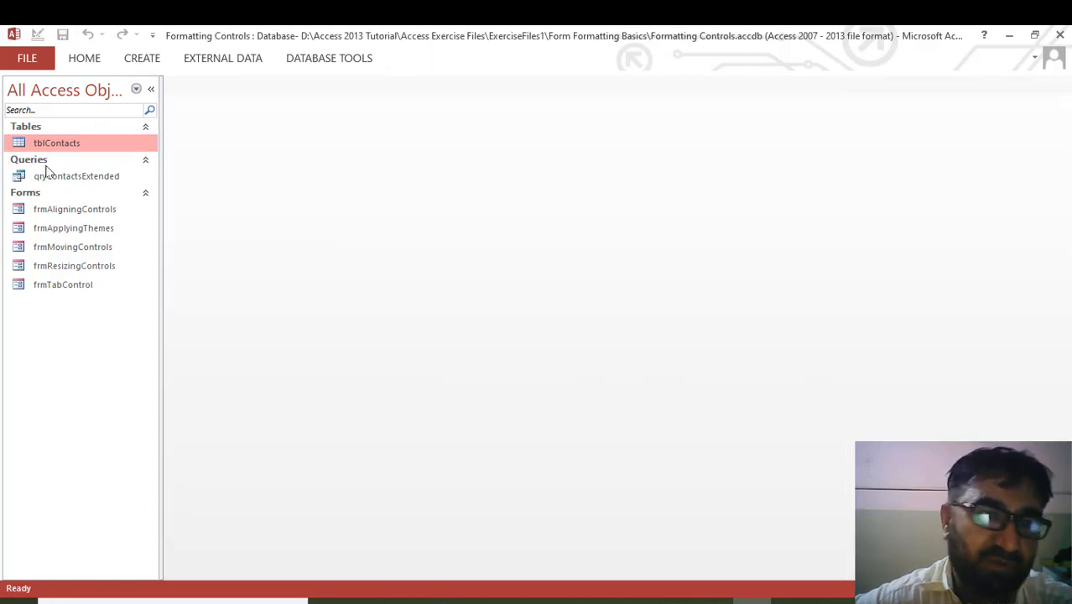
# Step: Open the frmResizingControls form
pyautogui.click(52, 173)
pyautogui.click(85, 214)
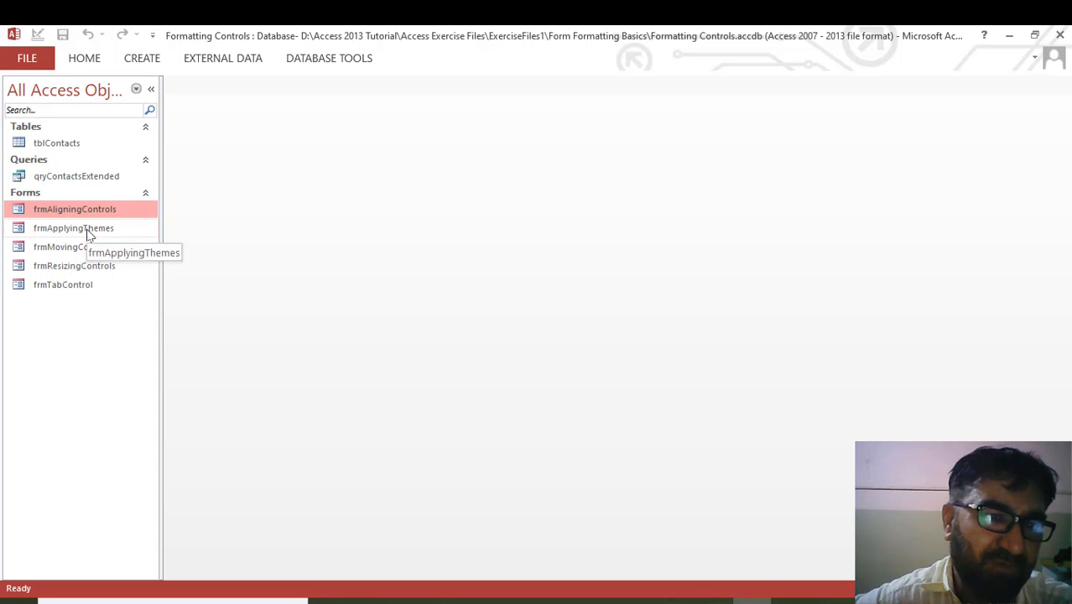
pyautogui.click(87, 232)
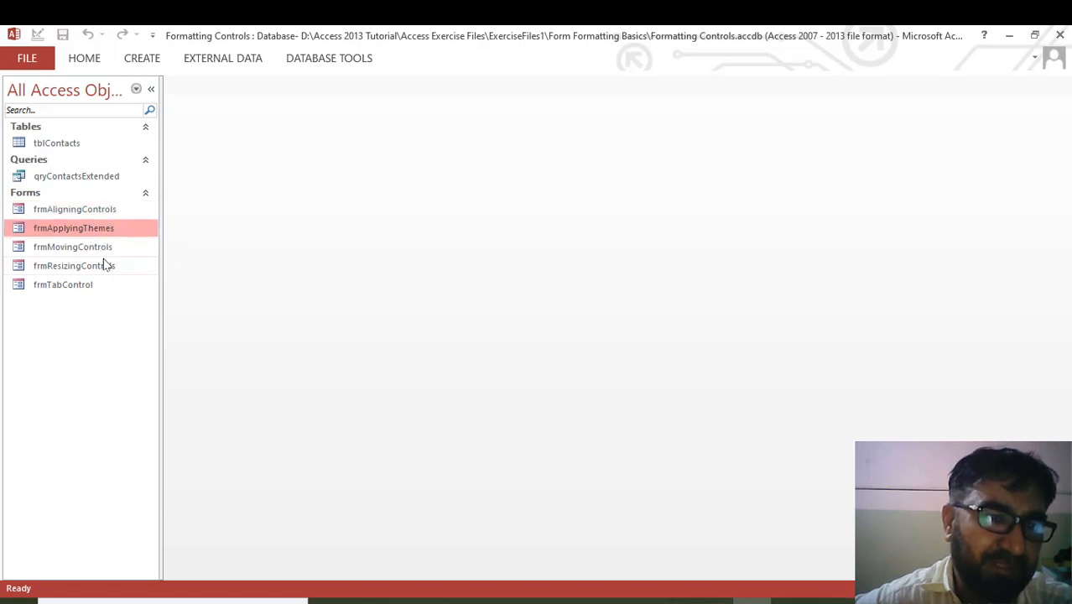
pyautogui.click(96, 250)
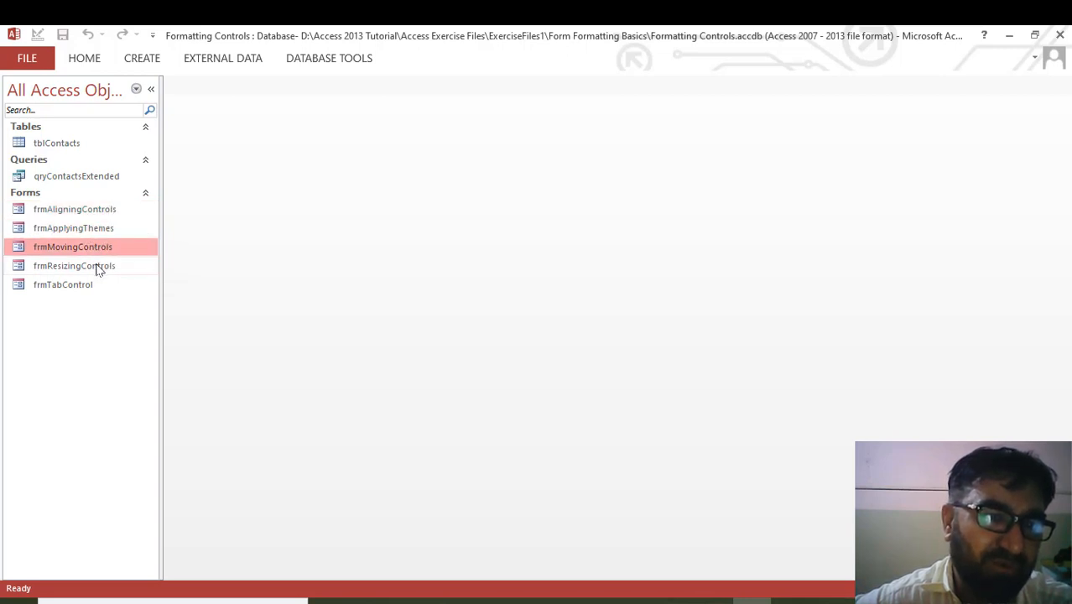
pyautogui.click(98, 268)
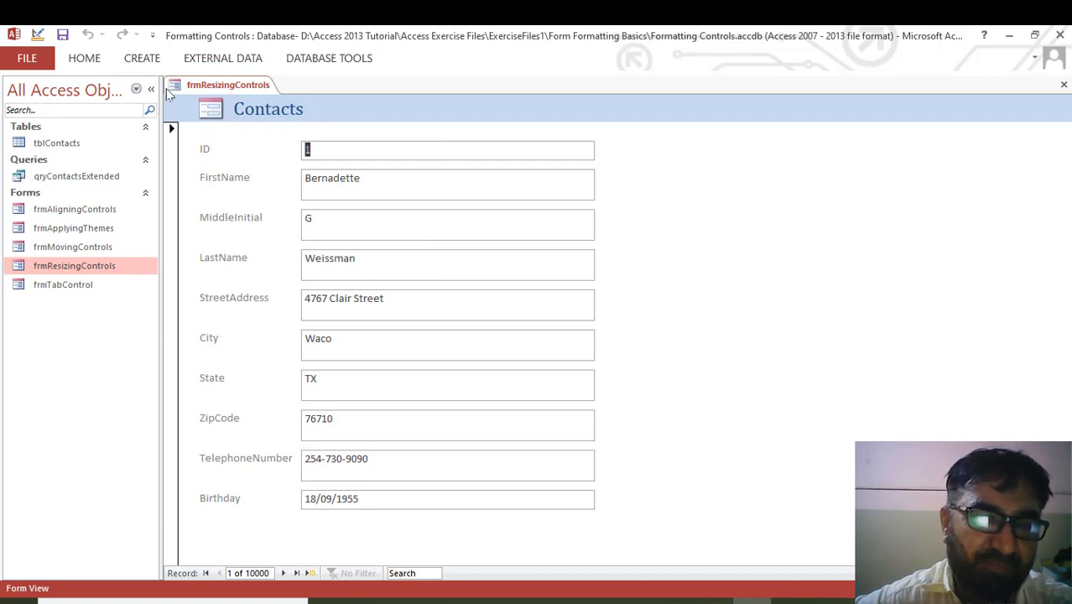
# Step: Check the frmResizingControls form in Design View and Form View, and switch it to Layout View
pyautogui.click(38, 35)
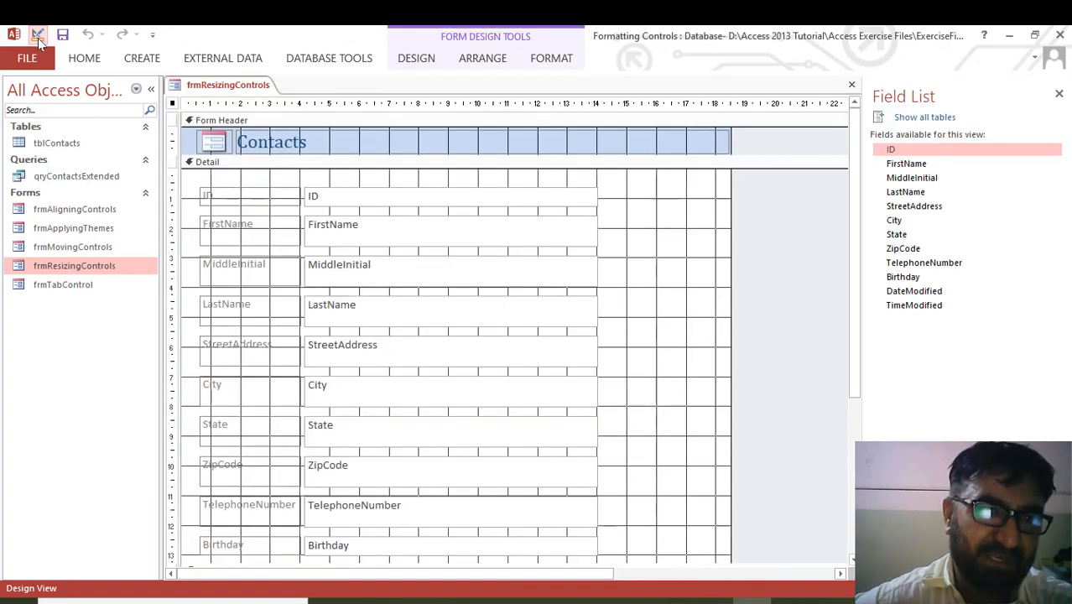
pyautogui.rightClick(226, 88)
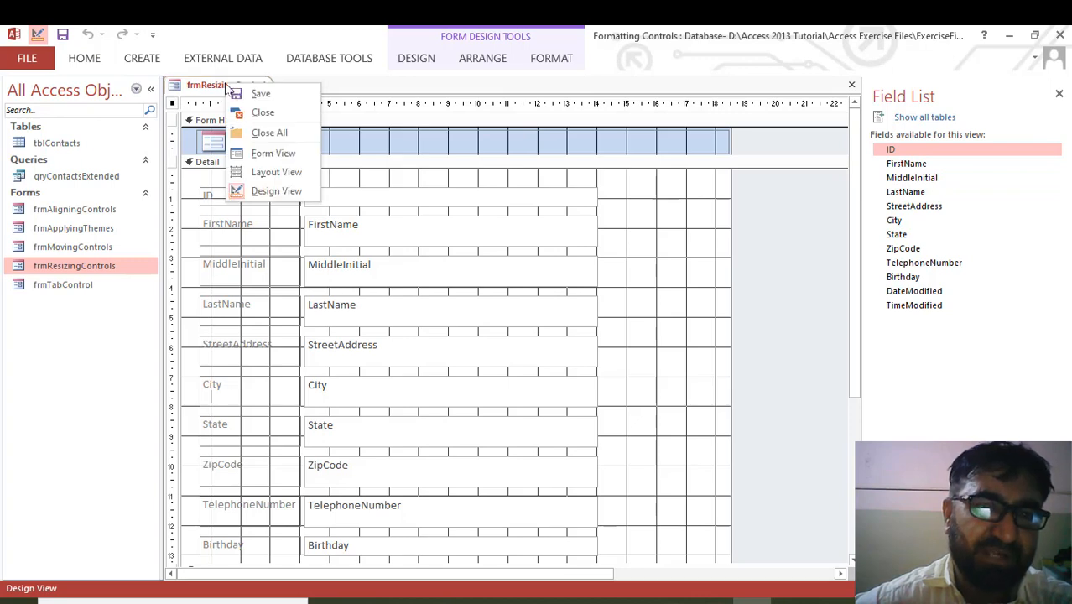
pyautogui.click(273, 153)
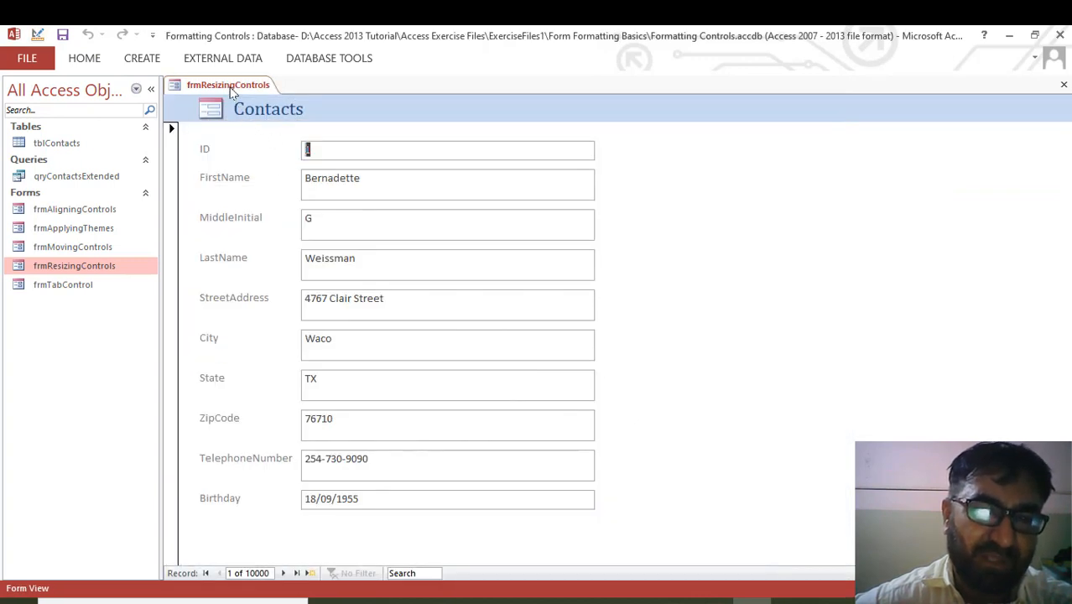
pyautogui.rightClick(232, 89)
pyautogui.click(279, 178)
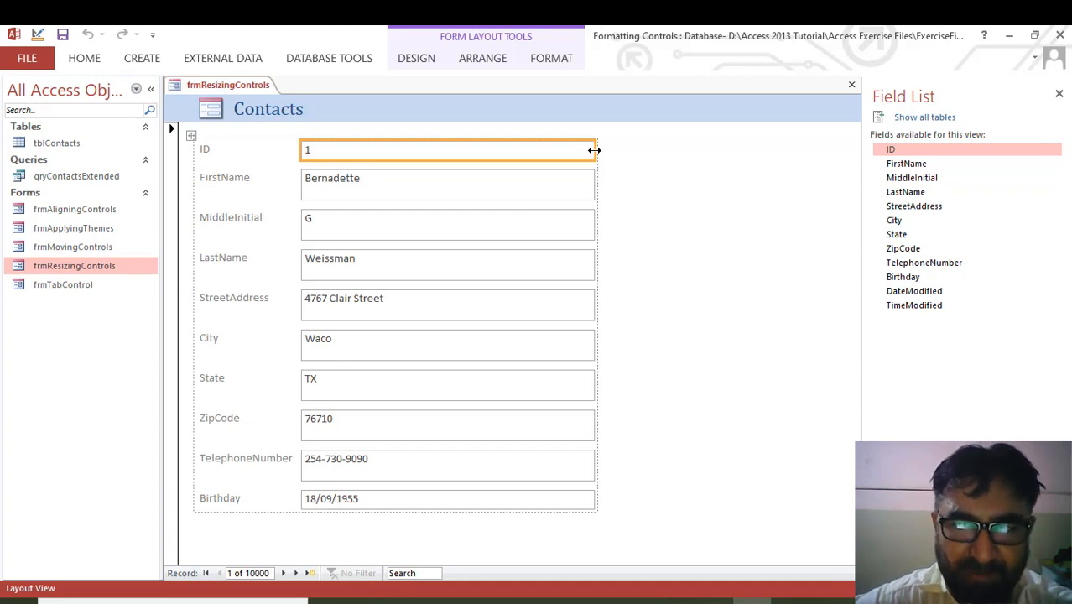
# Step: Narrow the form's text box column to roughly half its width and shorten the FirstName row to a single line
pyautogui.moveTo(593, 150); pyautogui.dragTo(438, 168)
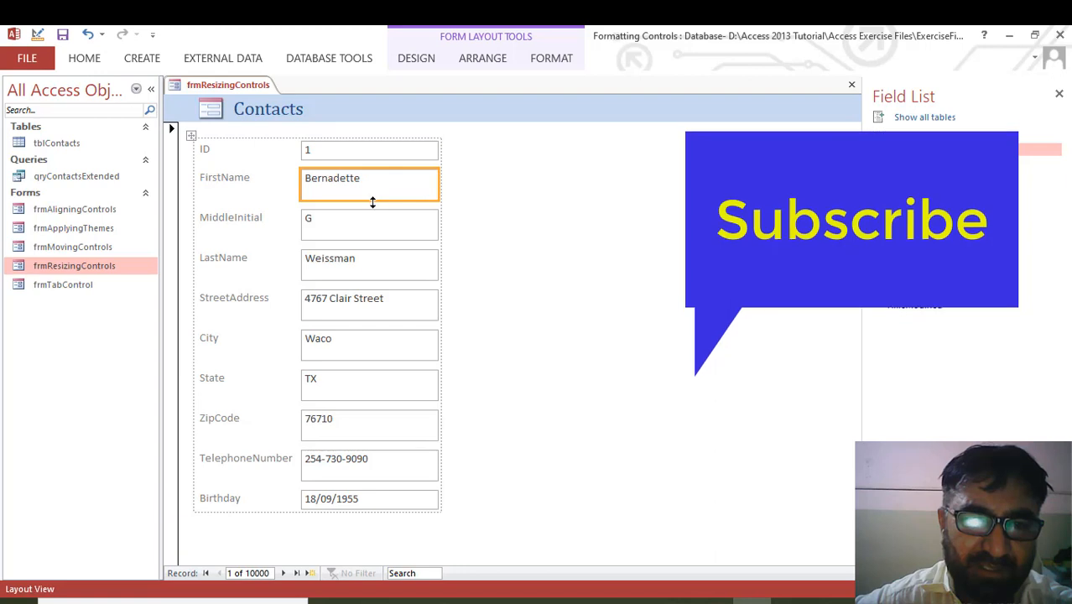
pyautogui.moveTo(373, 202); pyautogui.dragTo(372, 190)
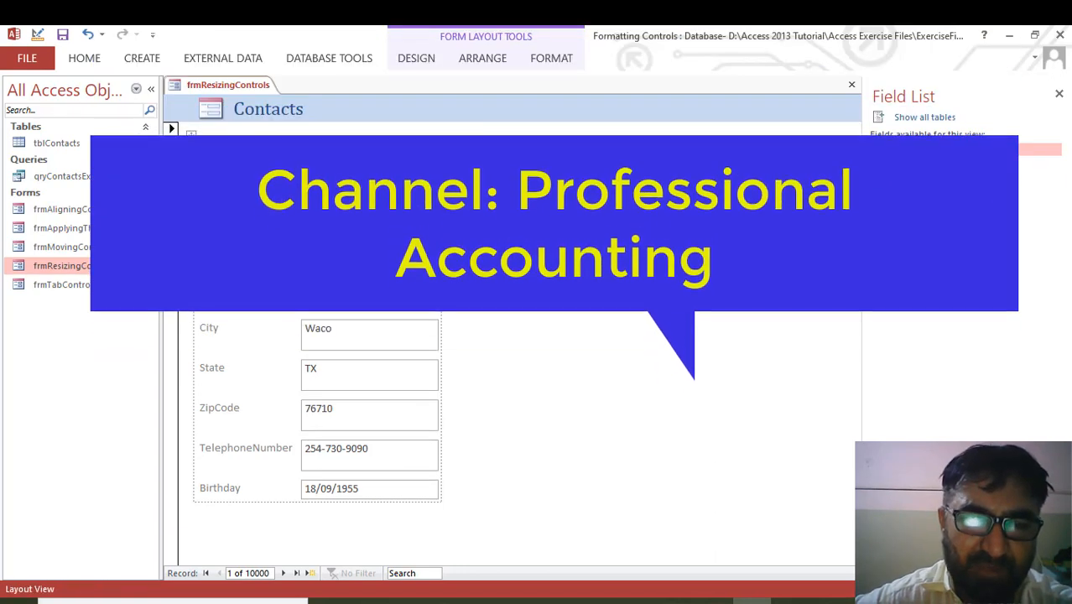
# Step: Select the whole control layout and widen its text box column
pyautogui.click(191, 131)
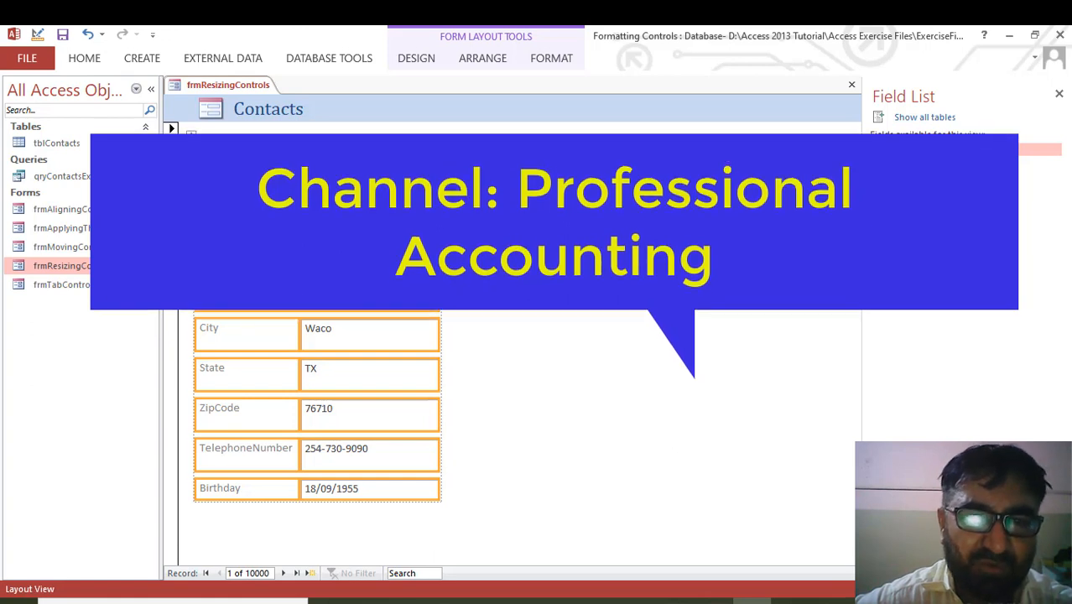
pyautogui.moveTo(299, 210); pyautogui.dragTo(358, 210)
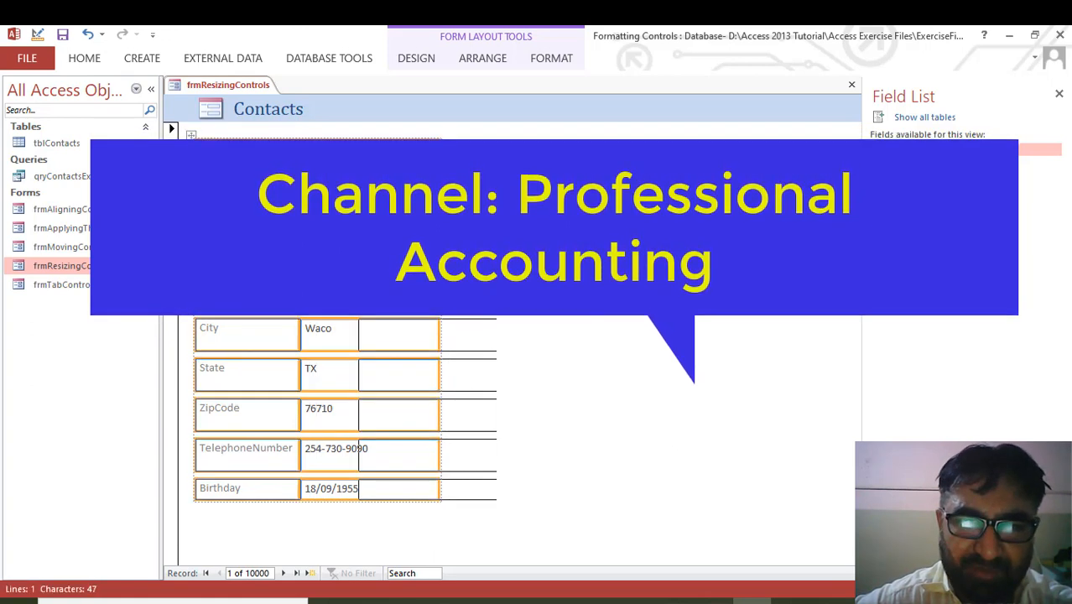
pyautogui.moveTo(496, 209)
pyautogui.mouseDown()
pyautogui.moveTo(464, 210)
pyautogui.moveTo(477, 209)
pyautogui.mouseUp()
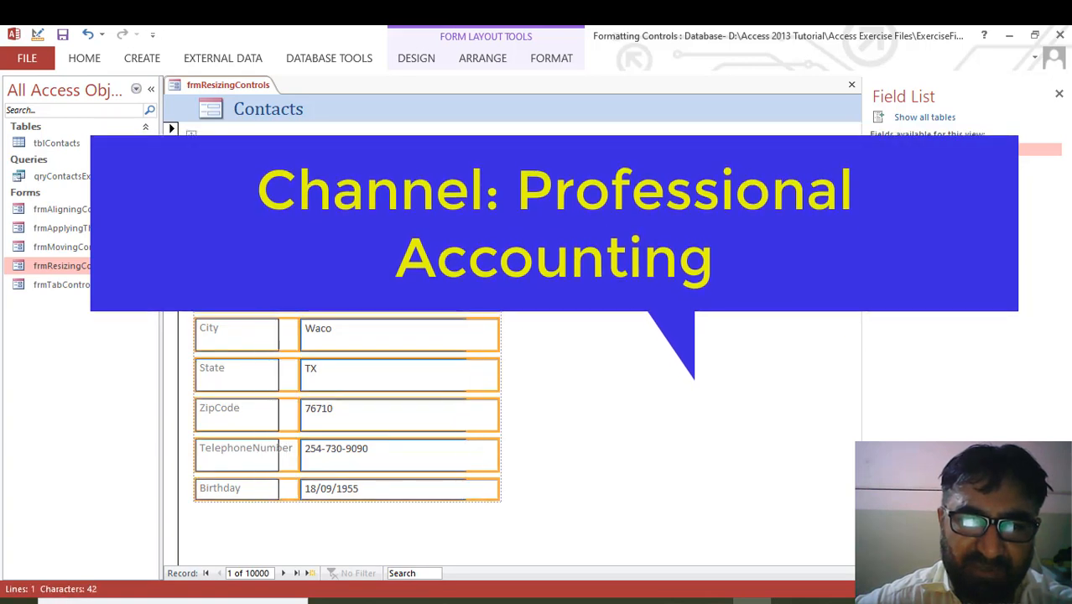
pyautogui.moveTo(479, 152); pyautogui.dragTo(490, 152)
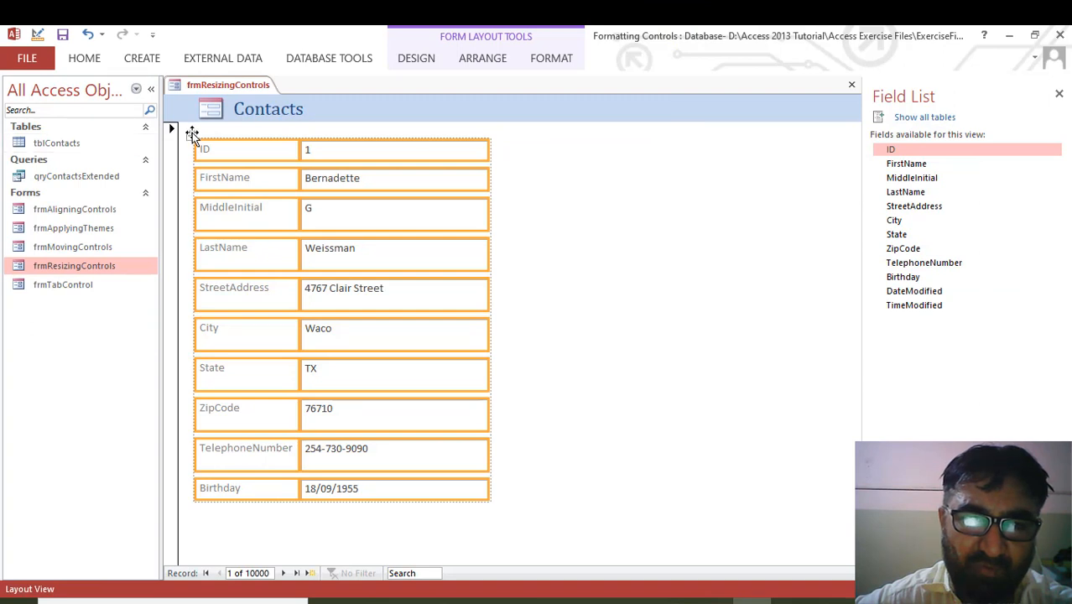
# Step: Narrow the text box column of the layout by resizing the ID text box
pyautogui.click(408, 149)
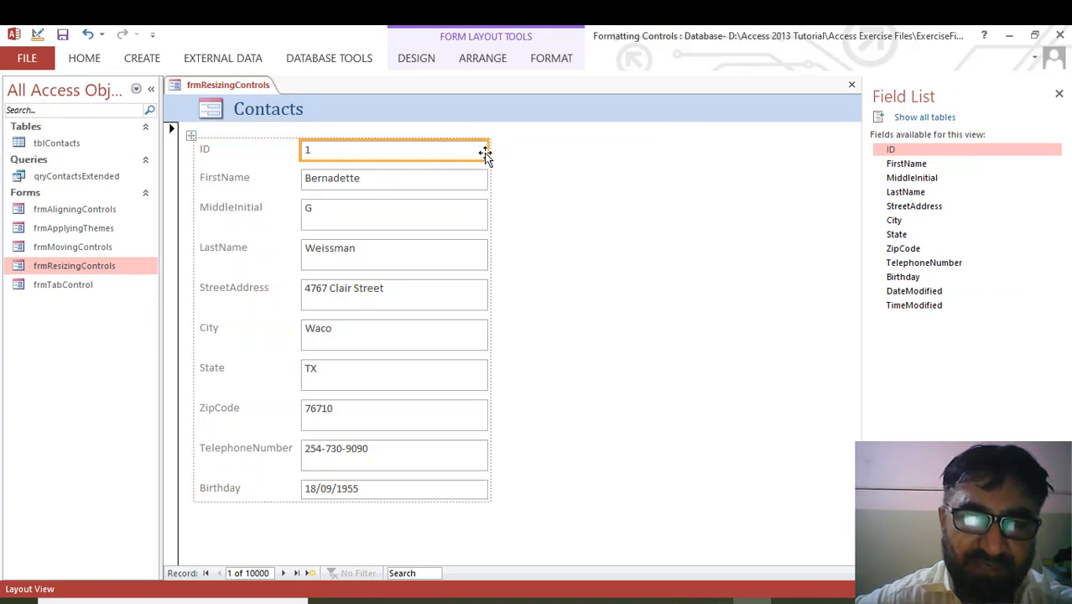
pyautogui.moveTo(489, 151); pyautogui.dragTo(428, 168)
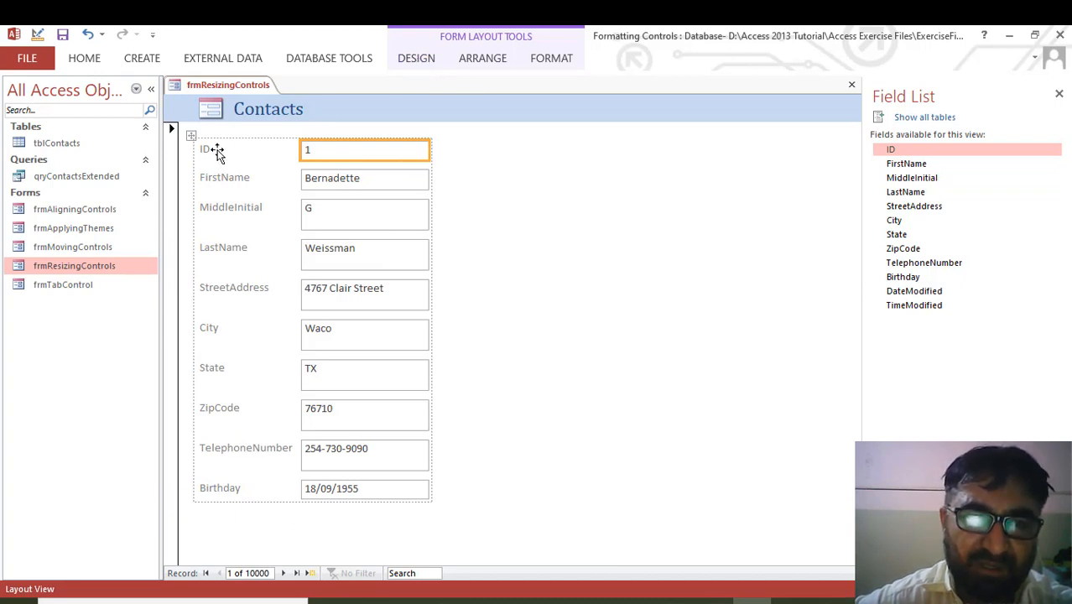
pyautogui.click(416, 58)
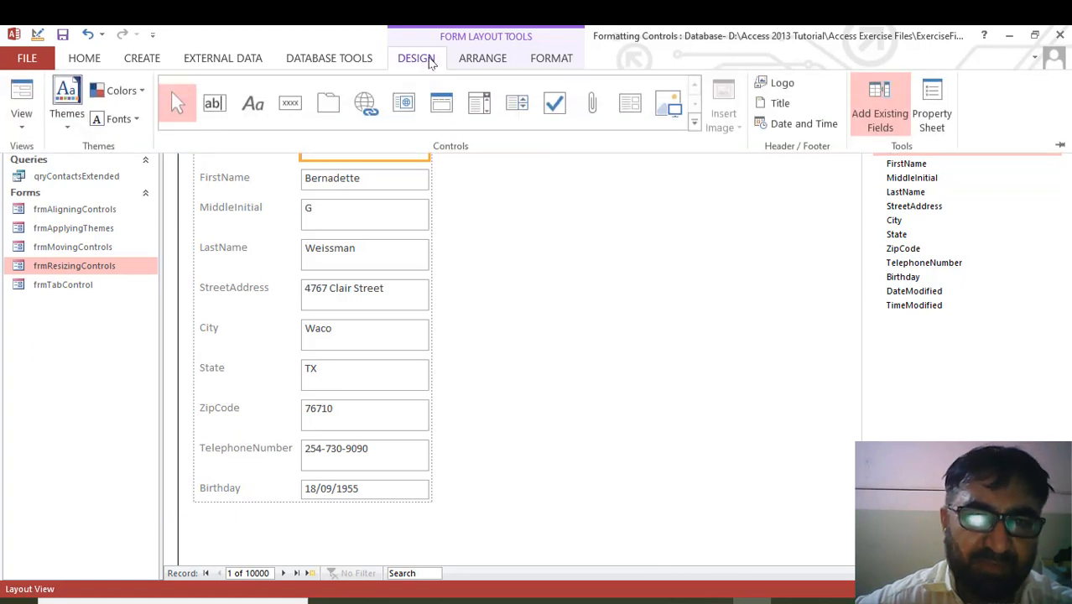
pyautogui.click(496, 60)
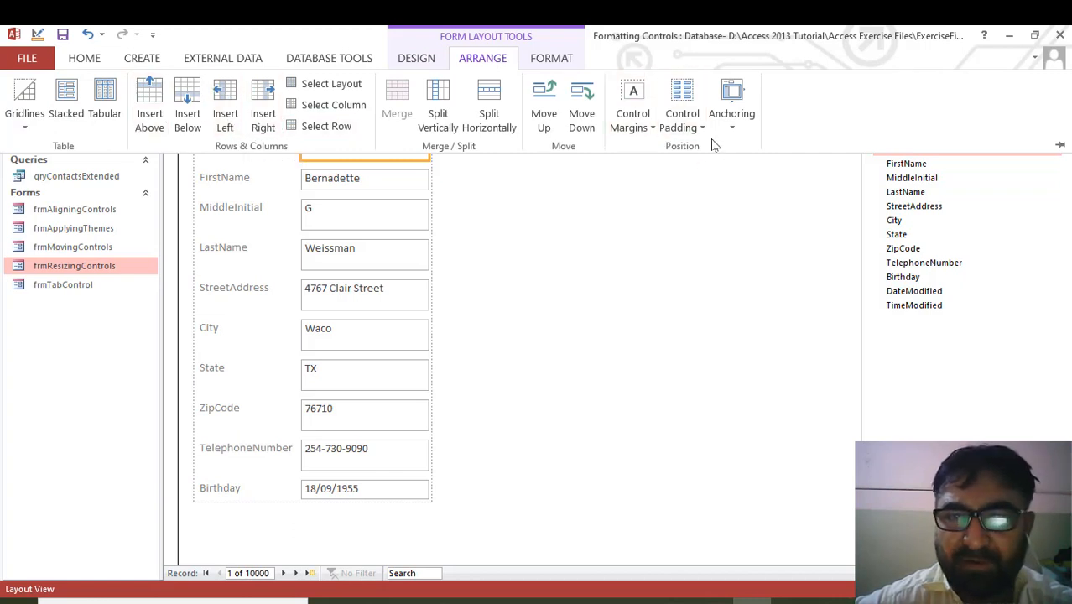
pyautogui.click(655, 130)
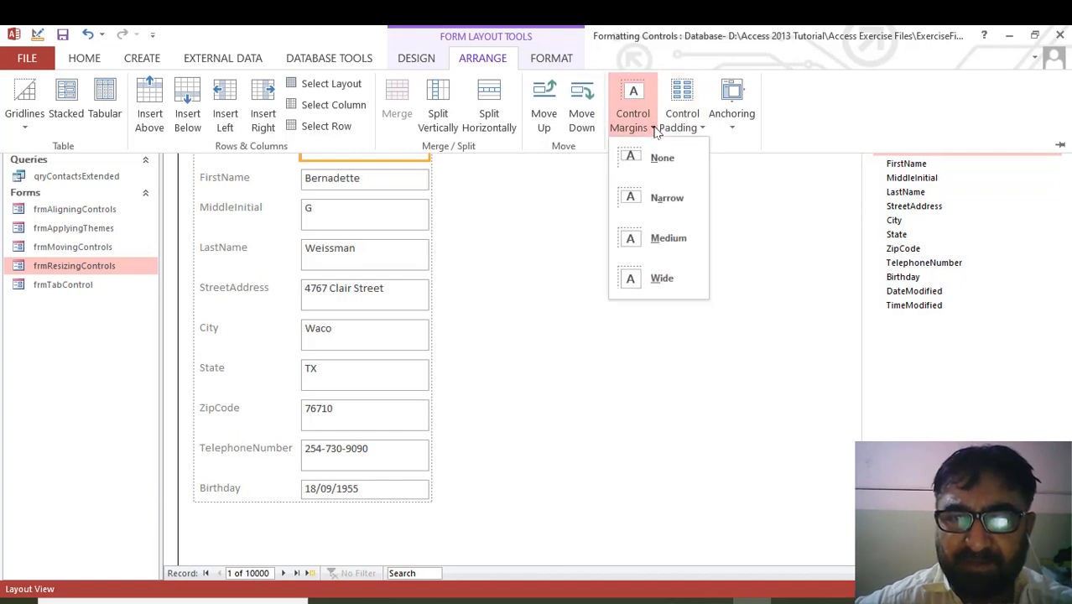
pyautogui.click(587, 233)
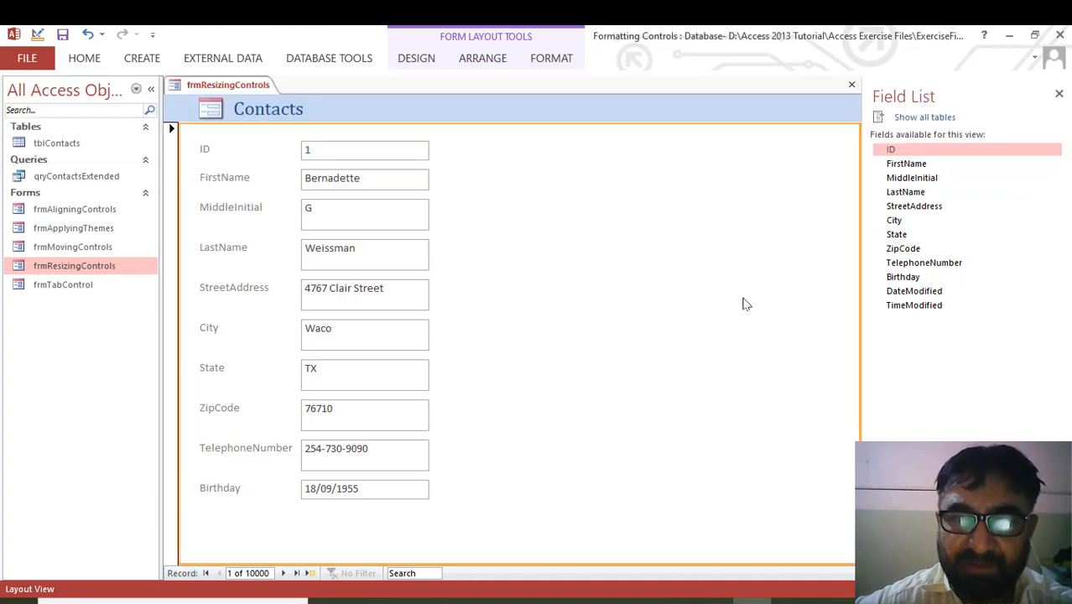
# Step: Select every control in the form's layout and set the control margins to Narrow
pyautogui.click(207, 150)
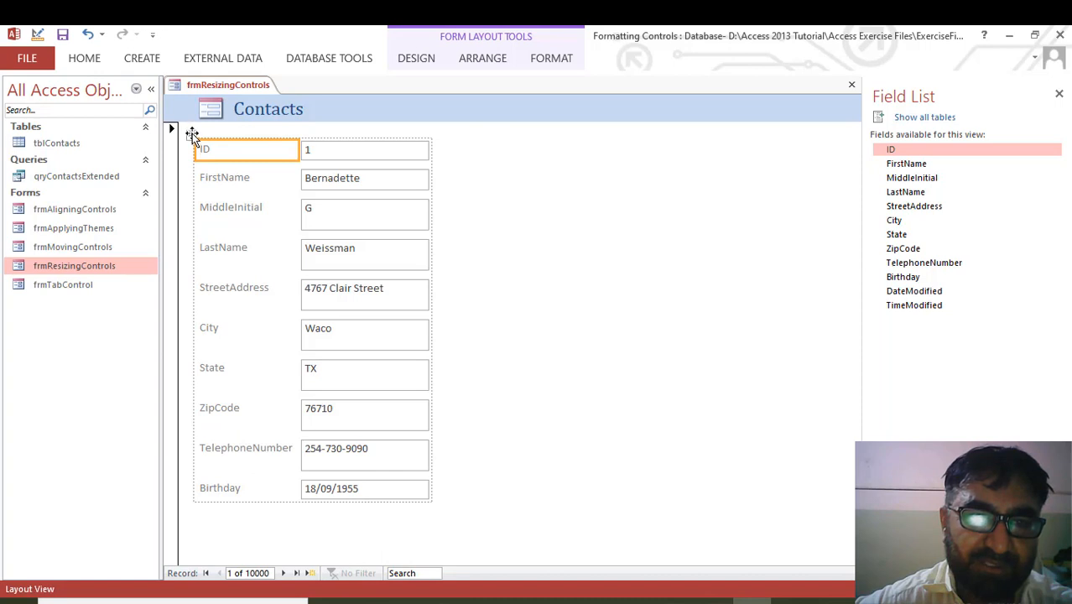
pyautogui.click(192, 135)
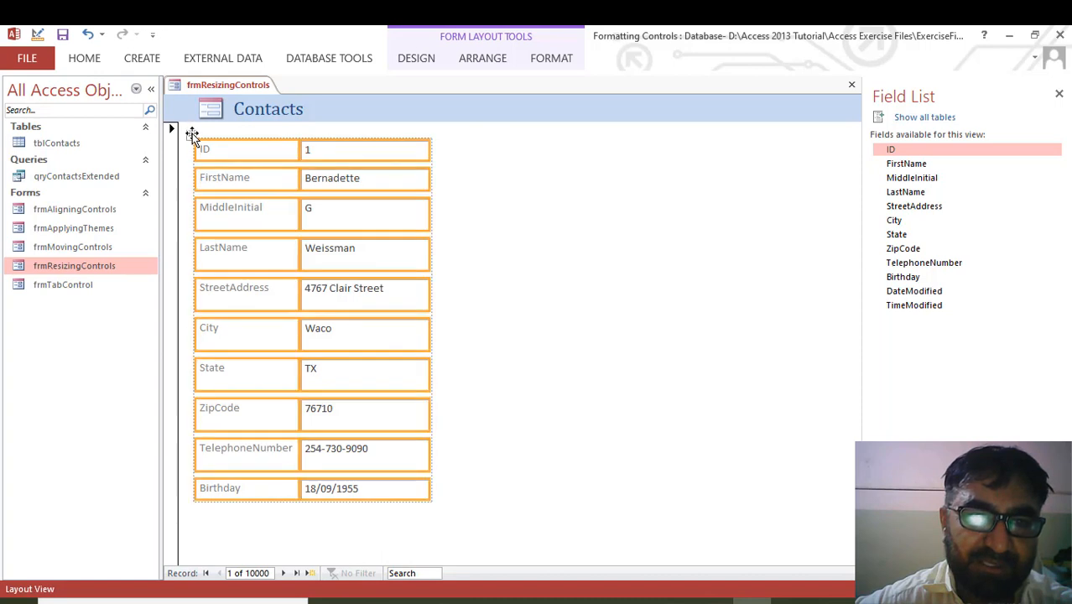
pyautogui.click(474, 61)
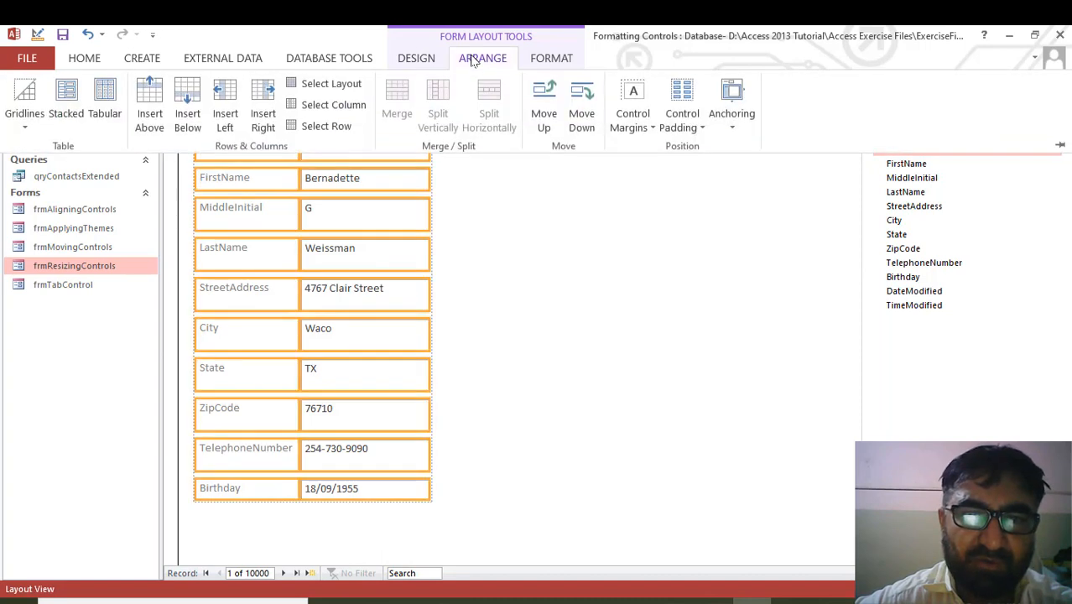
pyautogui.click(654, 129)
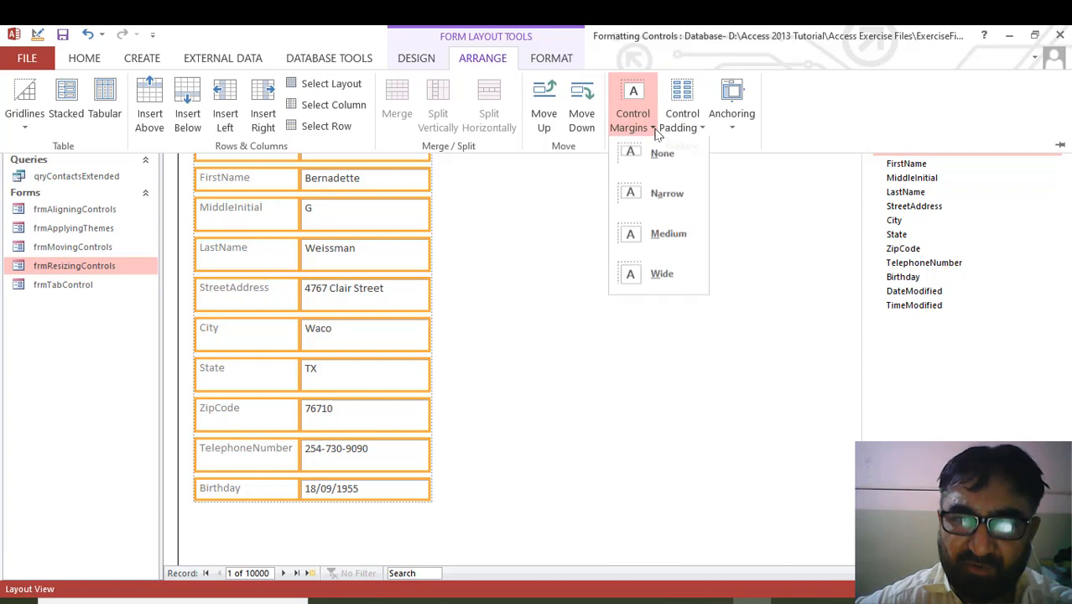
pyautogui.click(664, 198)
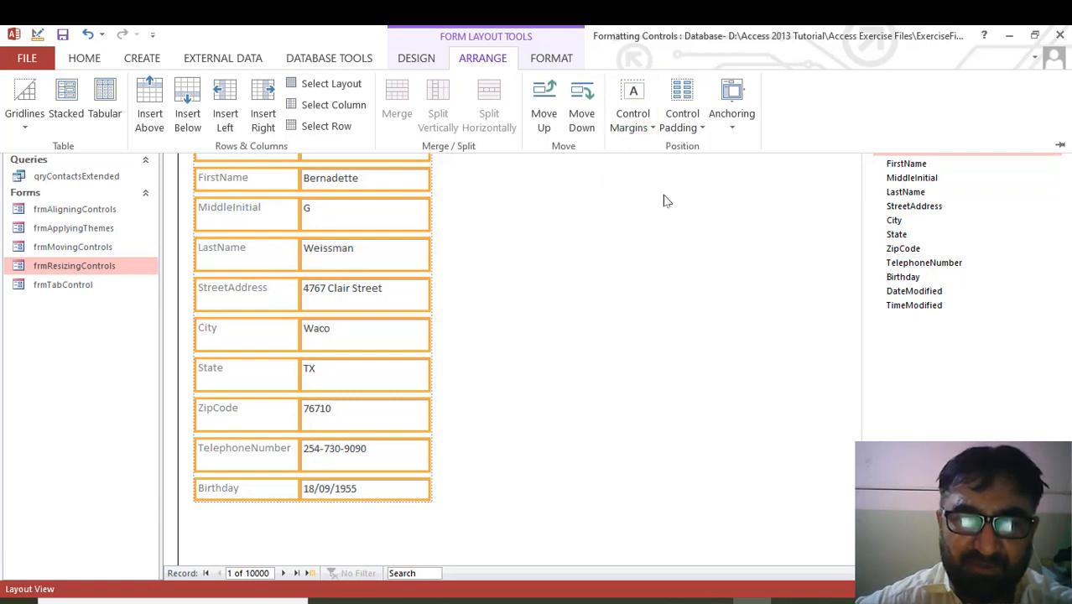
# Step: Try Medium control margins on the selected layout, and set the margins to Wide
pyautogui.click(651, 130)
pyautogui.click(672, 239)
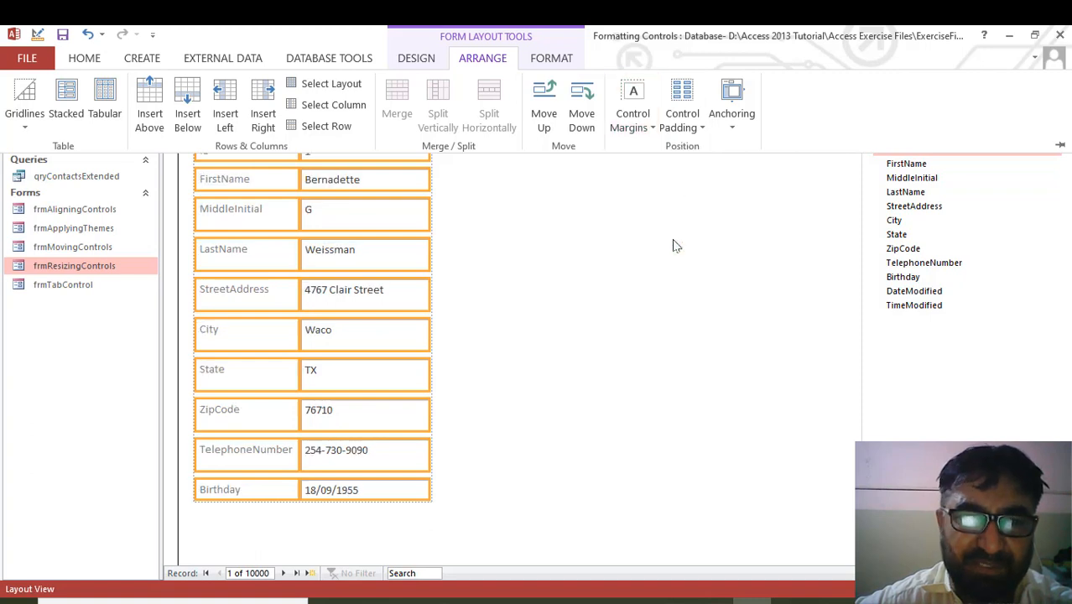
pyautogui.click(650, 130)
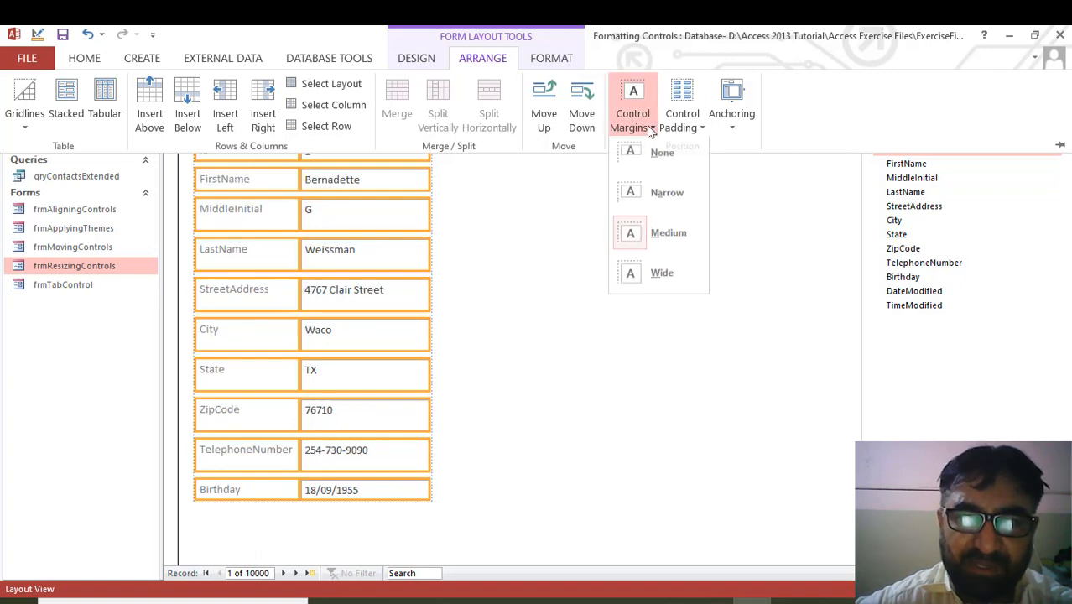
pyautogui.click(663, 277)
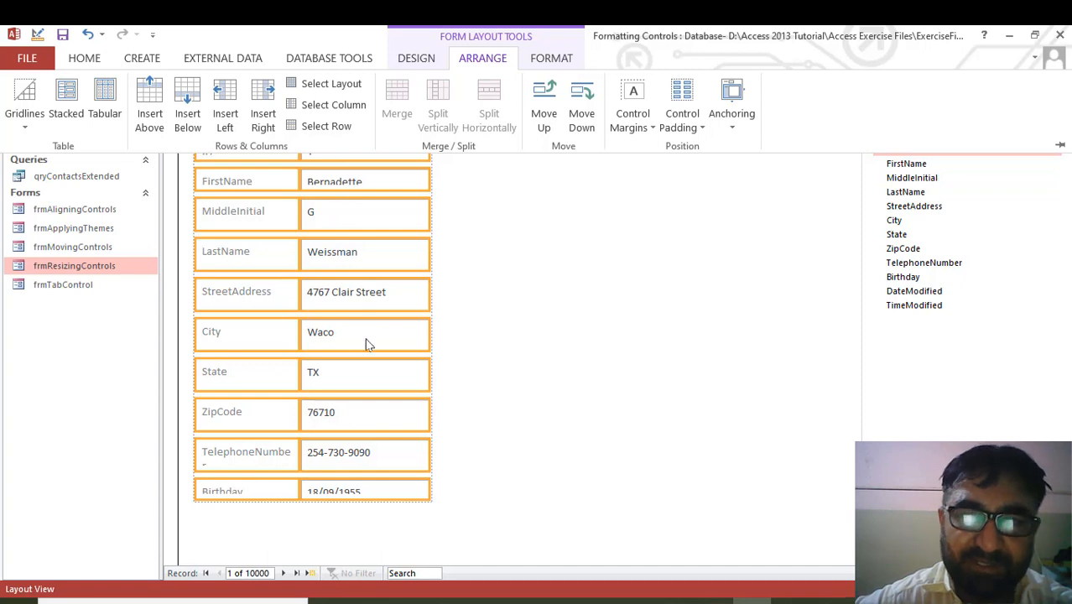
# Step: Set the control margins of the selected layout to None and collapse the ribbon
pyautogui.click(647, 128)
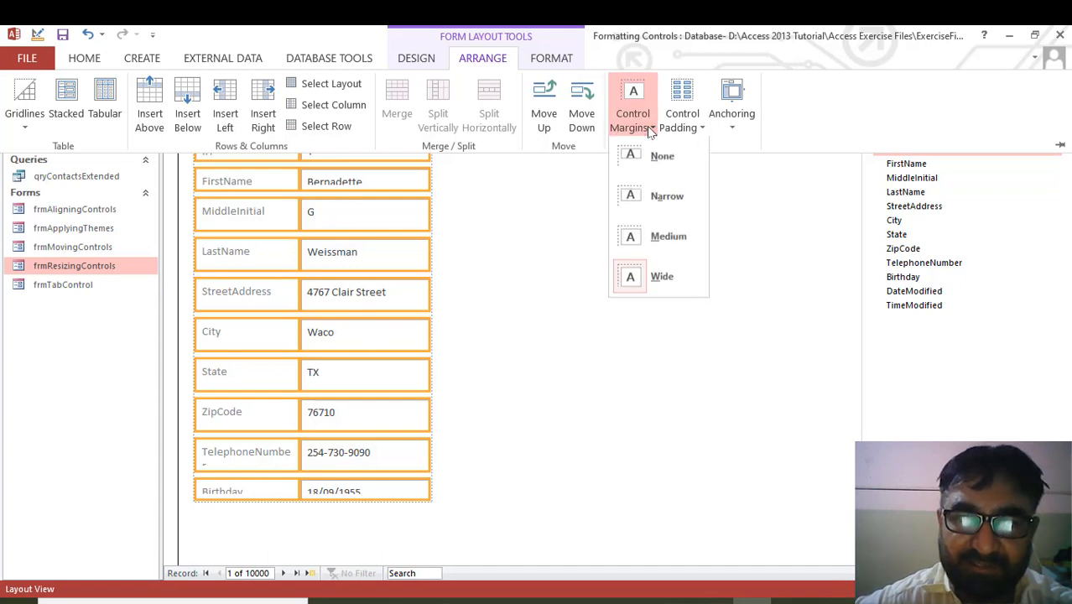
pyautogui.click(660, 166)
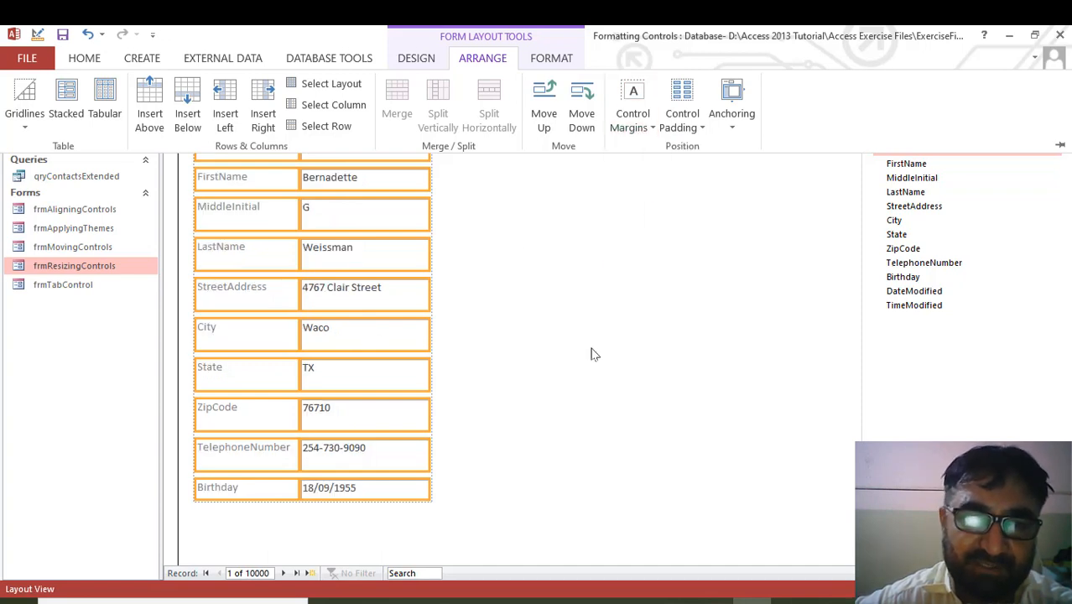
pyautogui.hotkey('ctrl', 'F1')
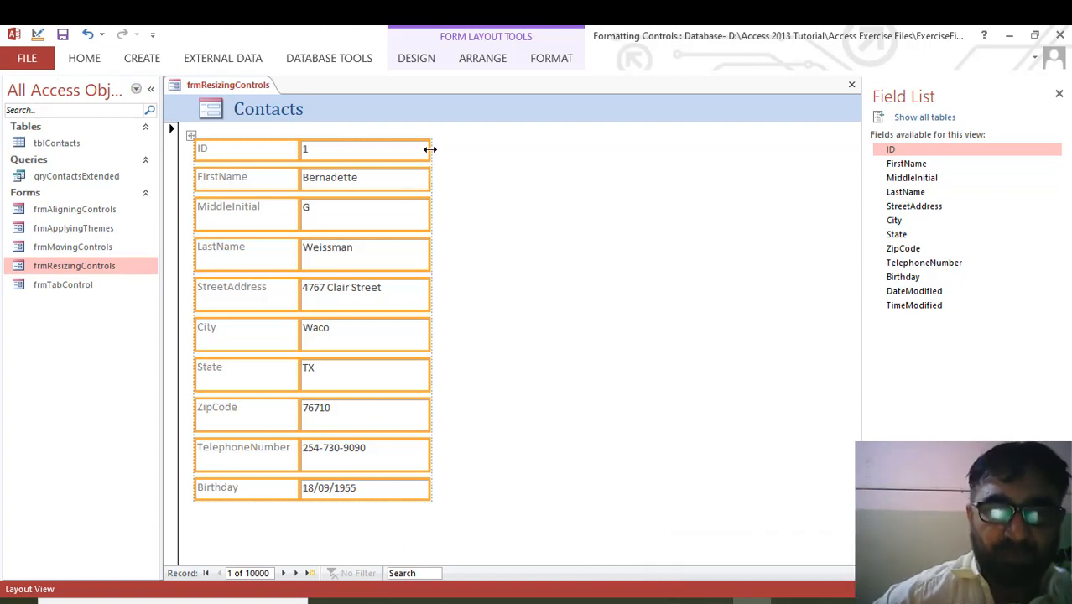
# Step: Widen the layout's text box column slightly using the ID text box and clear the selection
pyautogui.moveTo(430, 148); pyautogui.dragTo(453, 149)
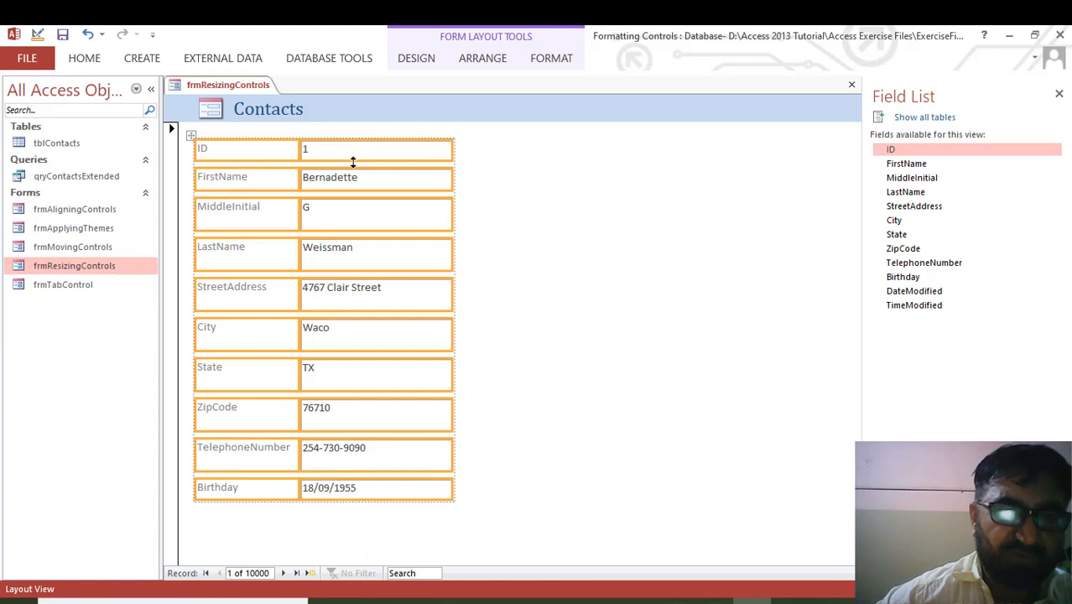
pyautogui.click(600, 260)
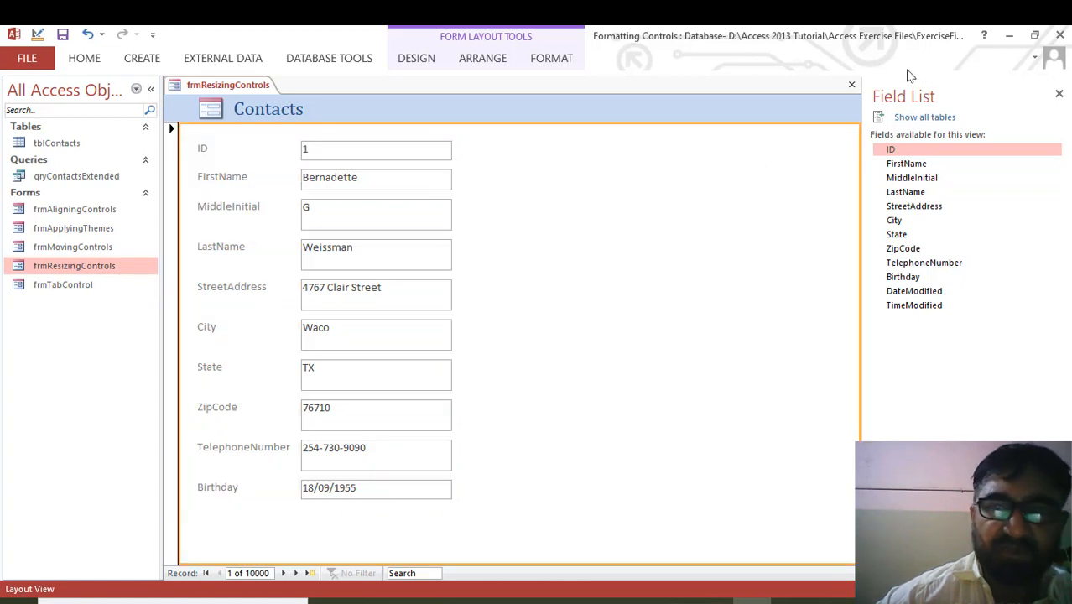
# Step: Close frmResizingControls with its design changes saved, and open the frmMovingControls form
pyautogui.click(851, 86)
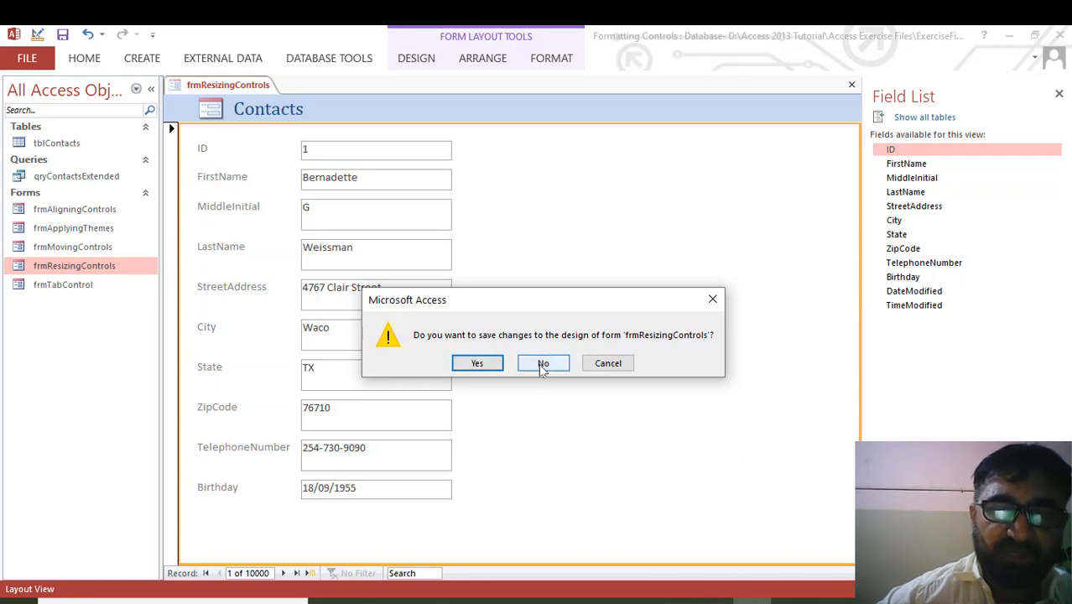
pyautogui.click(493, 366)
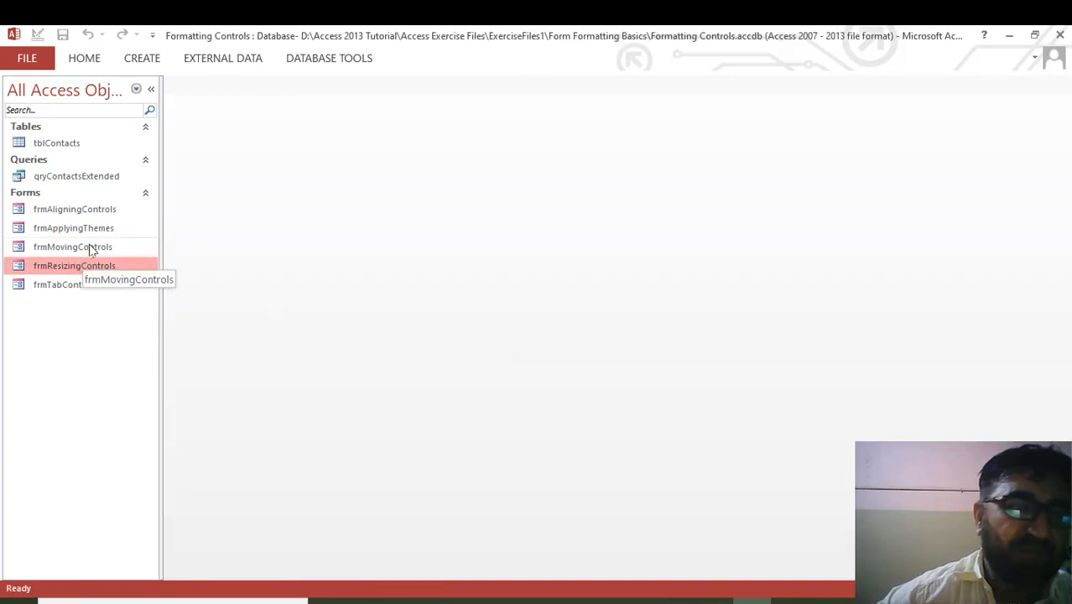
pyautogui.click(91, 250)
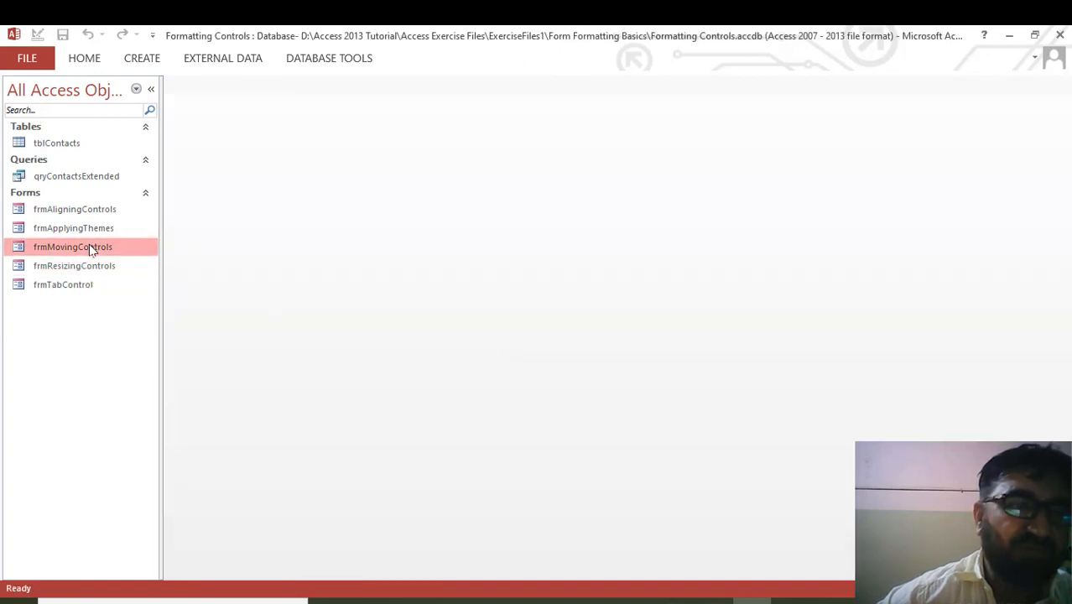
pyautogui.doubleClick(91, 248)
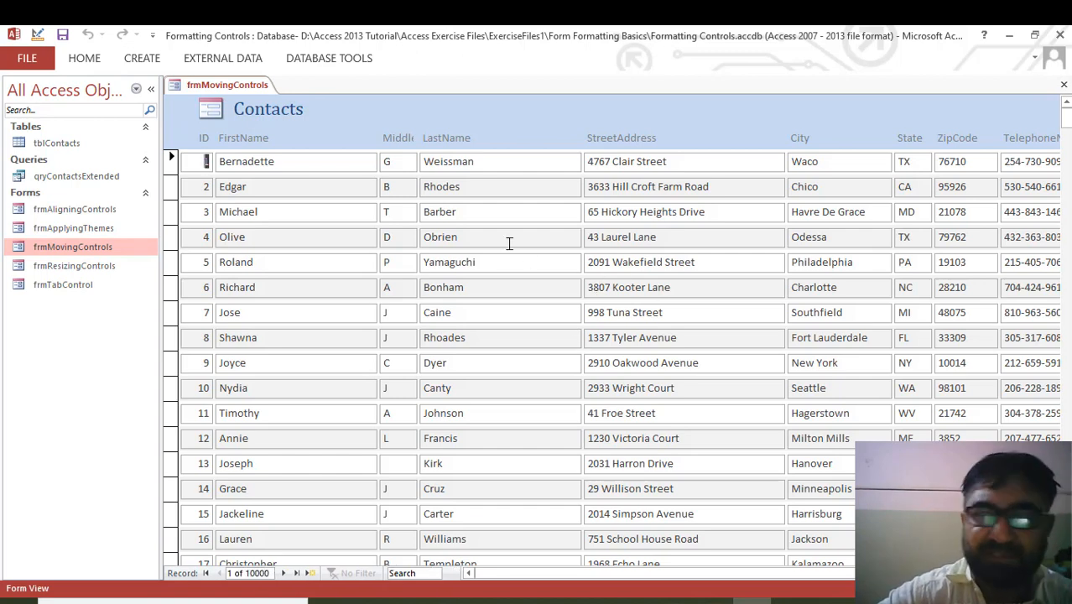
pyautogui.click(57, 144)
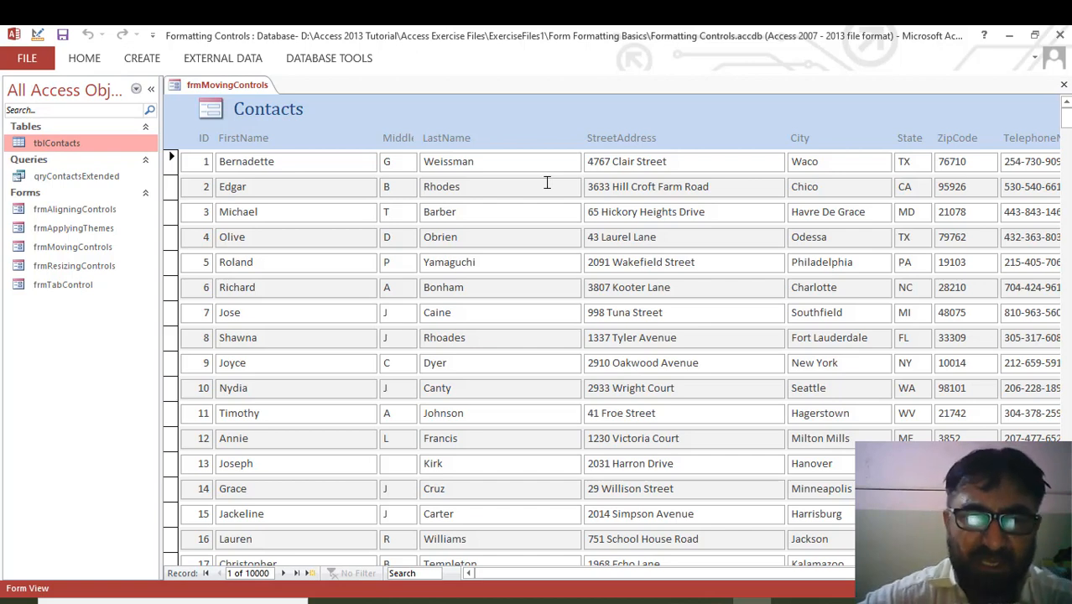
pyautogui.click(611, 165)
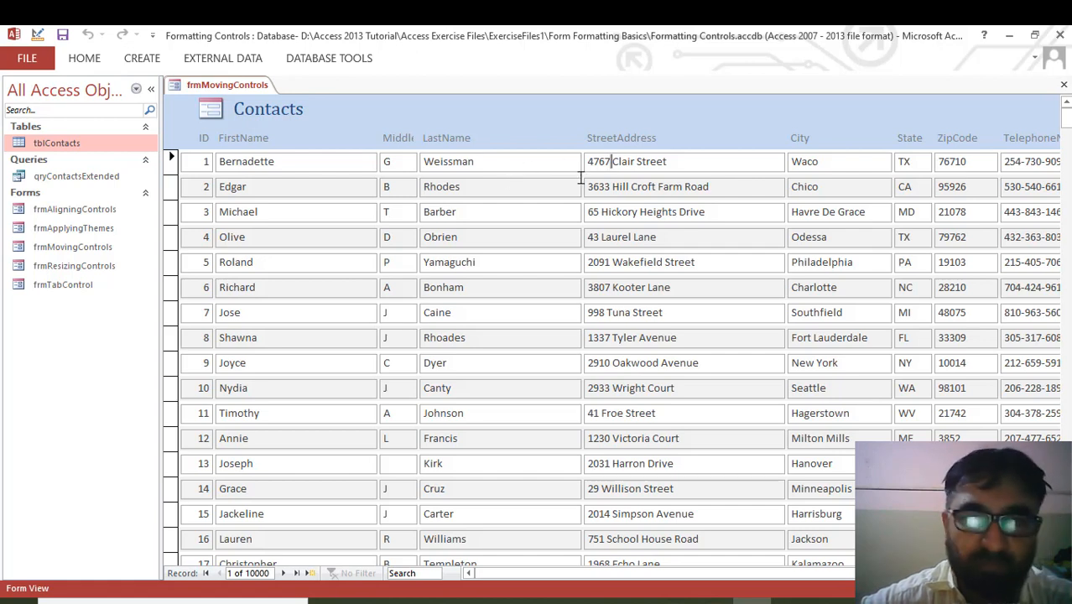
pyautogui.click(655, 163)
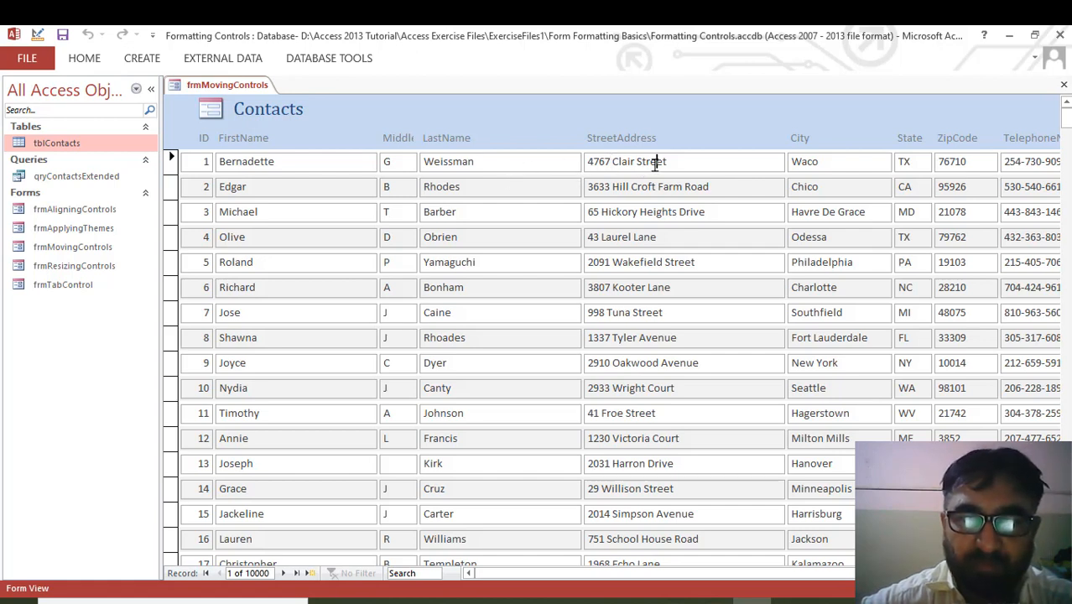
pyautogui.click(715, 184)
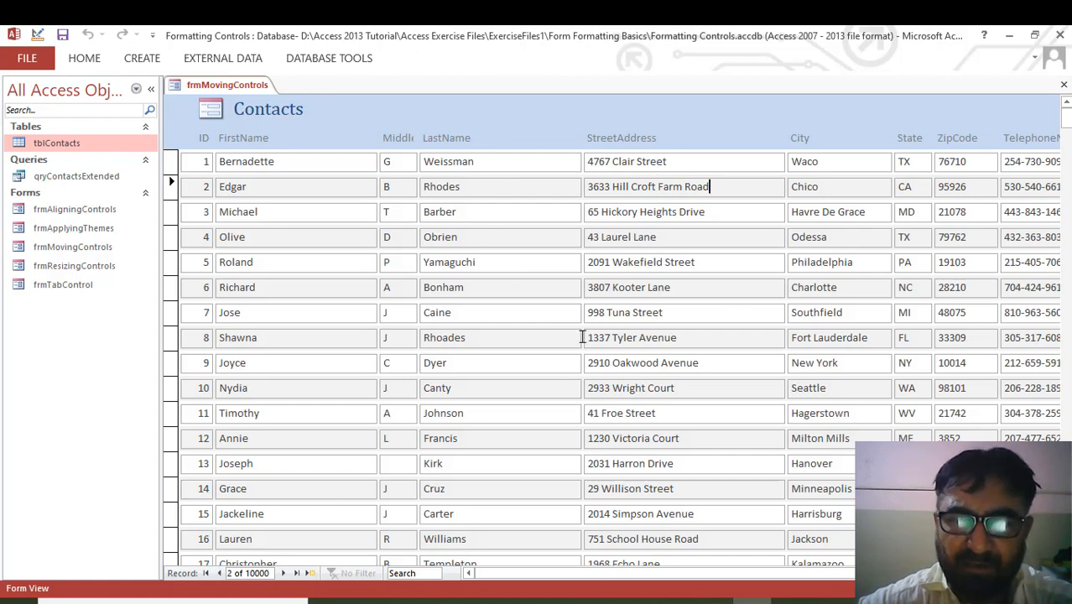
pyautogui.click(659, 236)
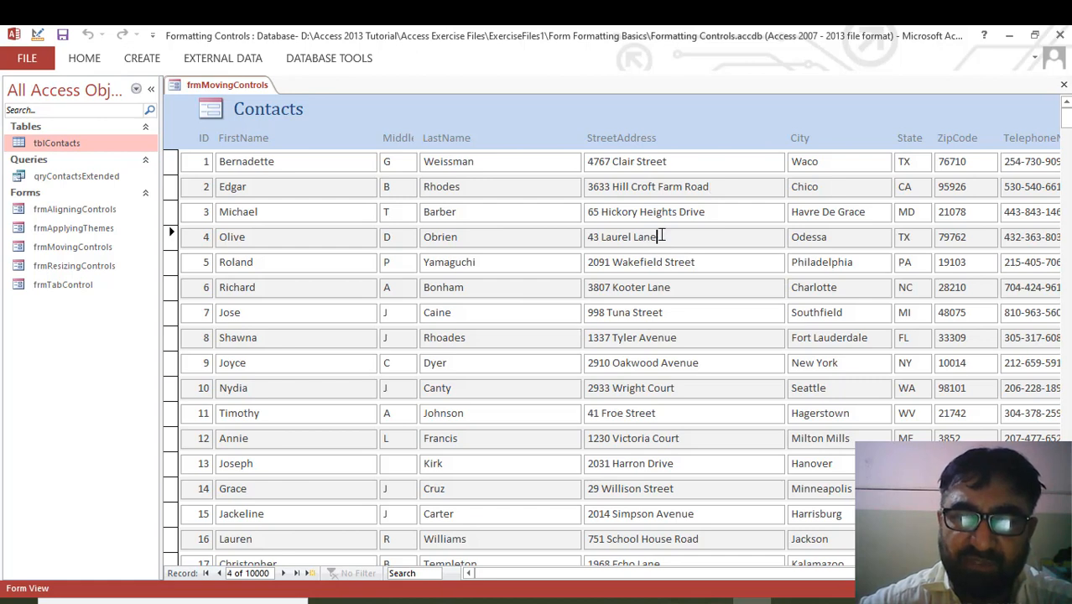
pyautogui.click(518, 240)
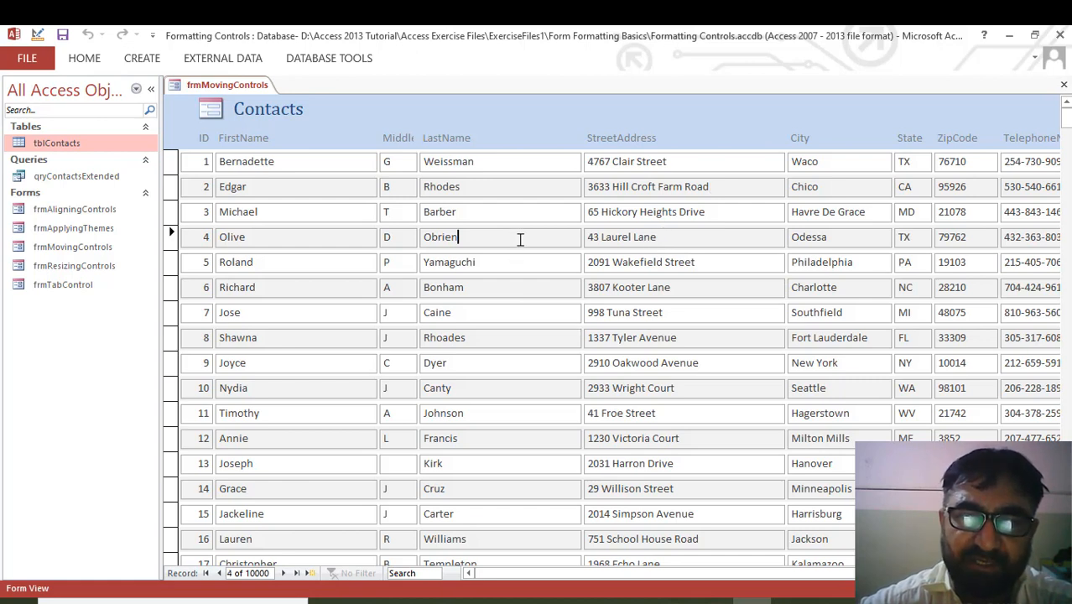
pyautogui.click(343, 244)
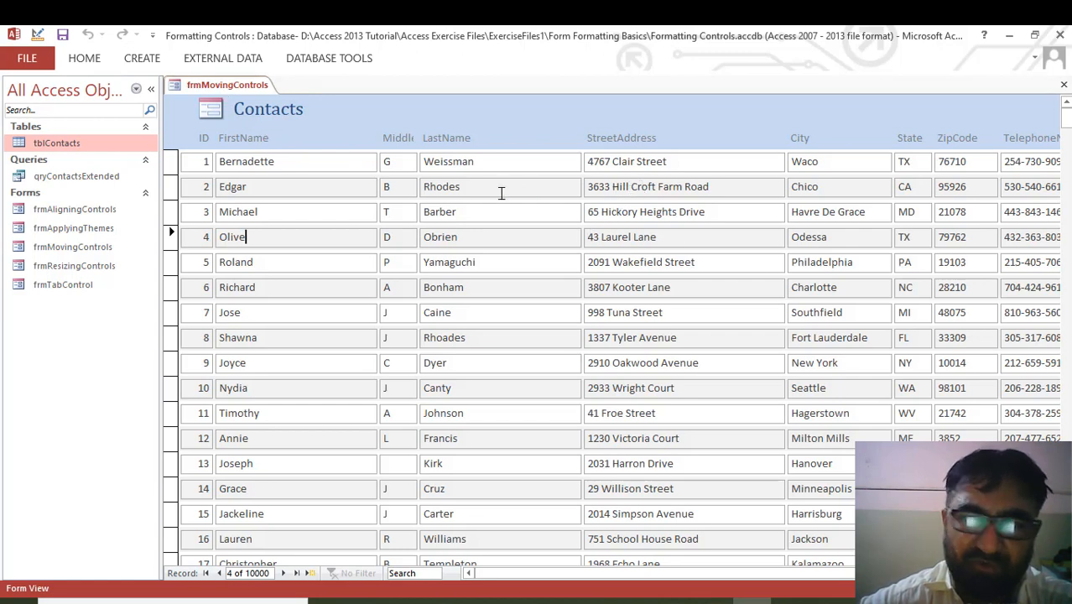
# Step: Switch frmMovingControls to Layout View and close the Field List
pyautogui.rightClick(203, 87)
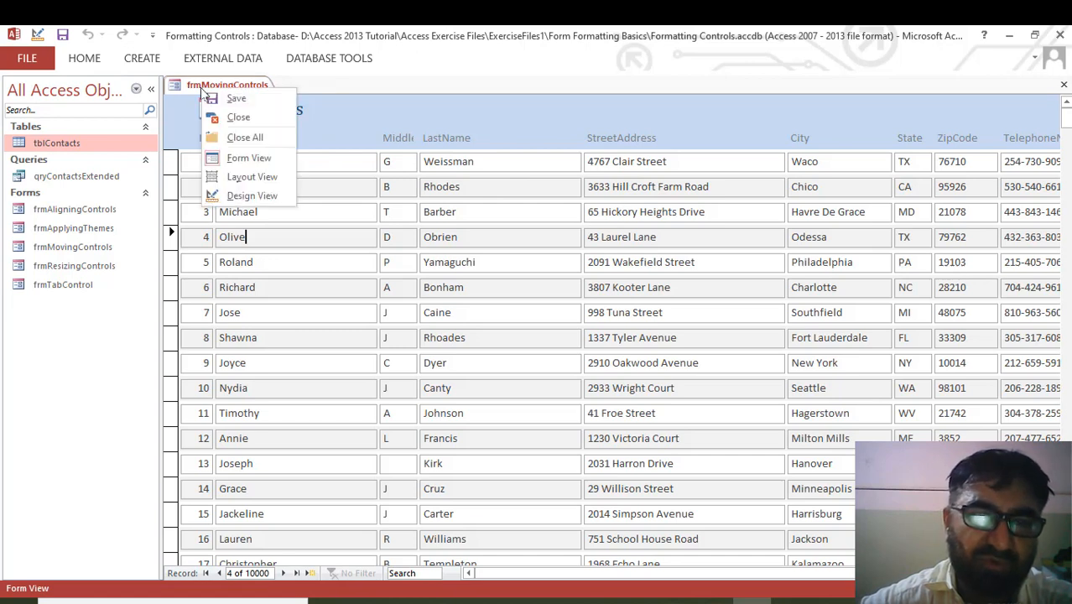
pyautogui.click(251, 177)
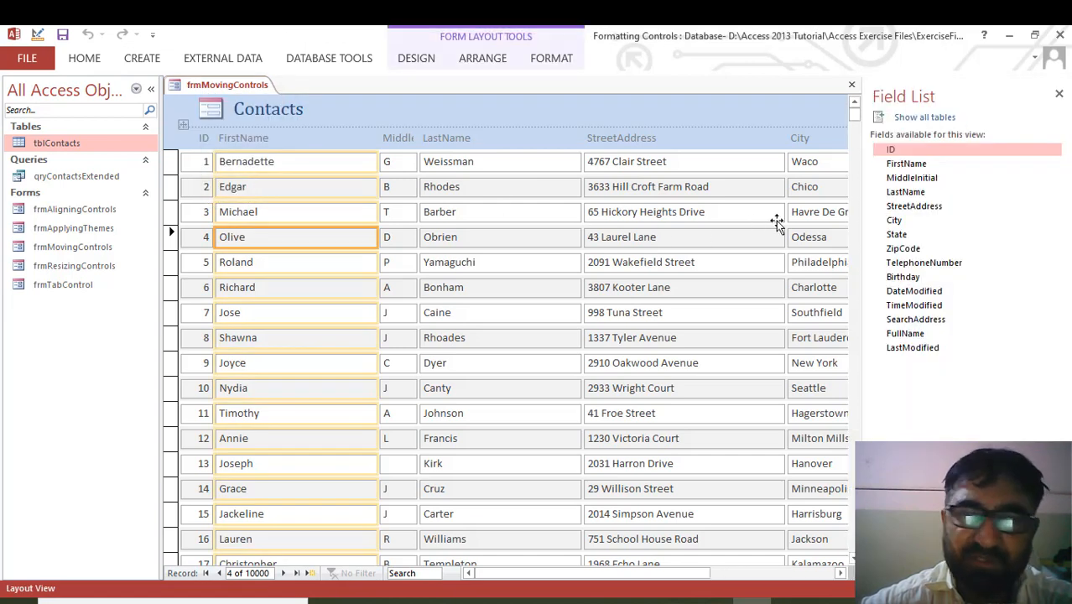
pyautogui.click(1058, 96)
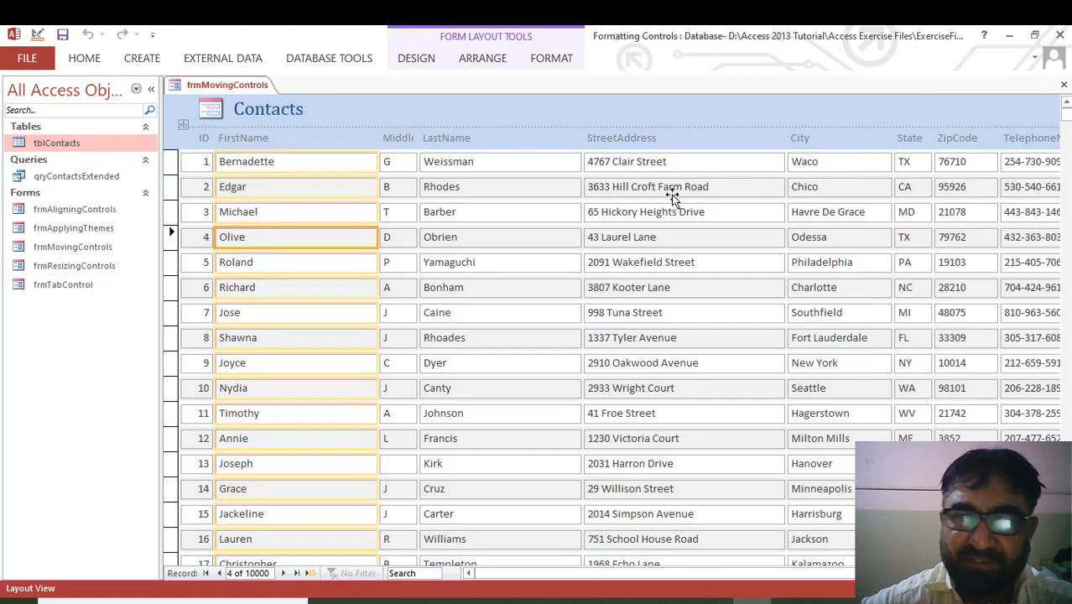
# Step: Insert an empty layout row beneath the row containing the FirstName text box
pyautogui.click(448, 186)
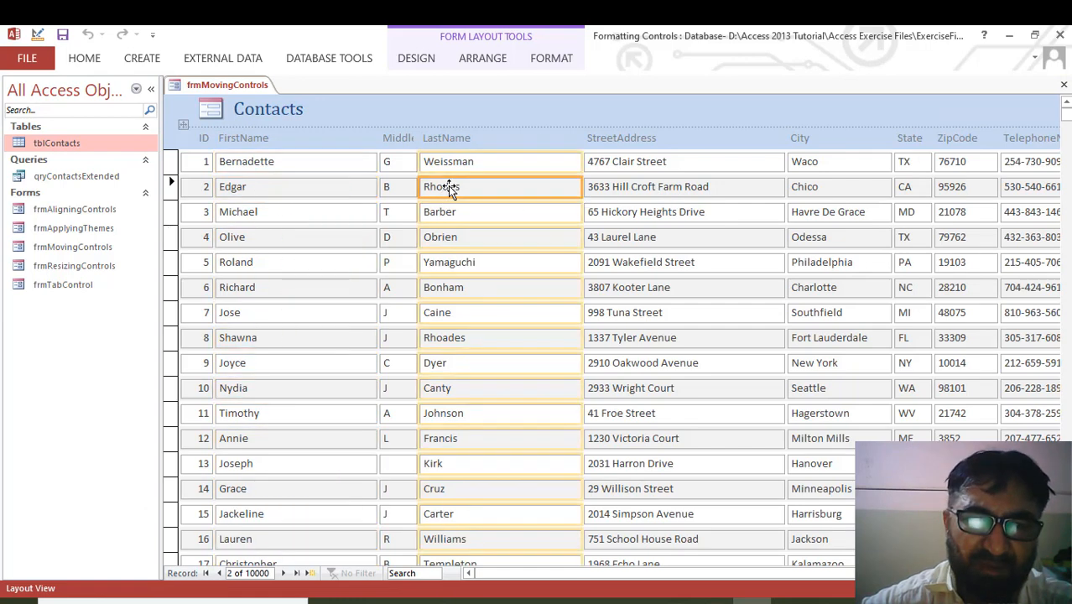
pyautogui.click(357, 189)
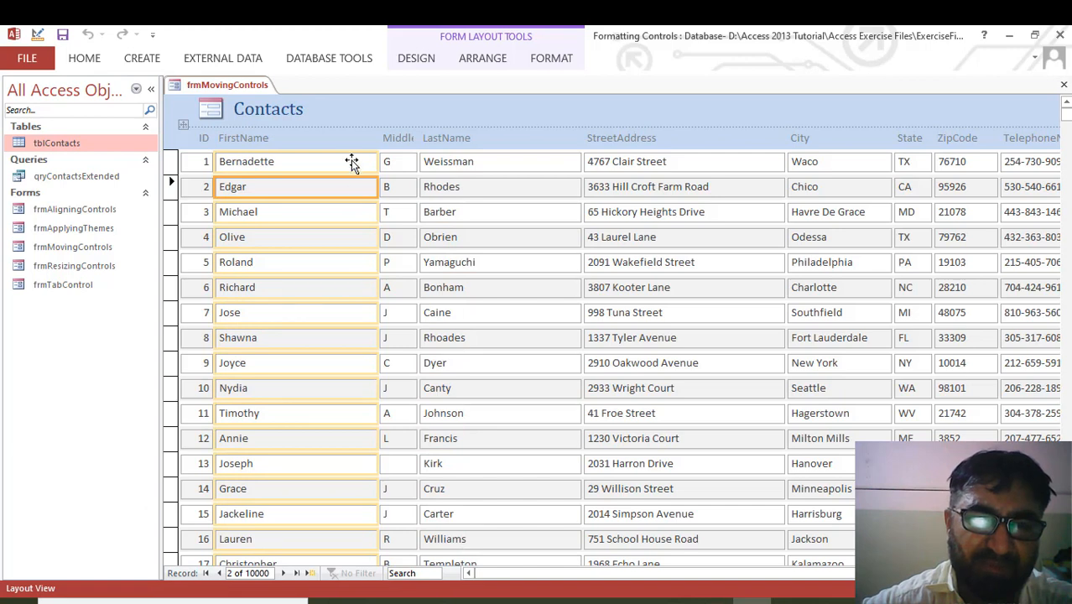
pyautogui.click(352, 163)
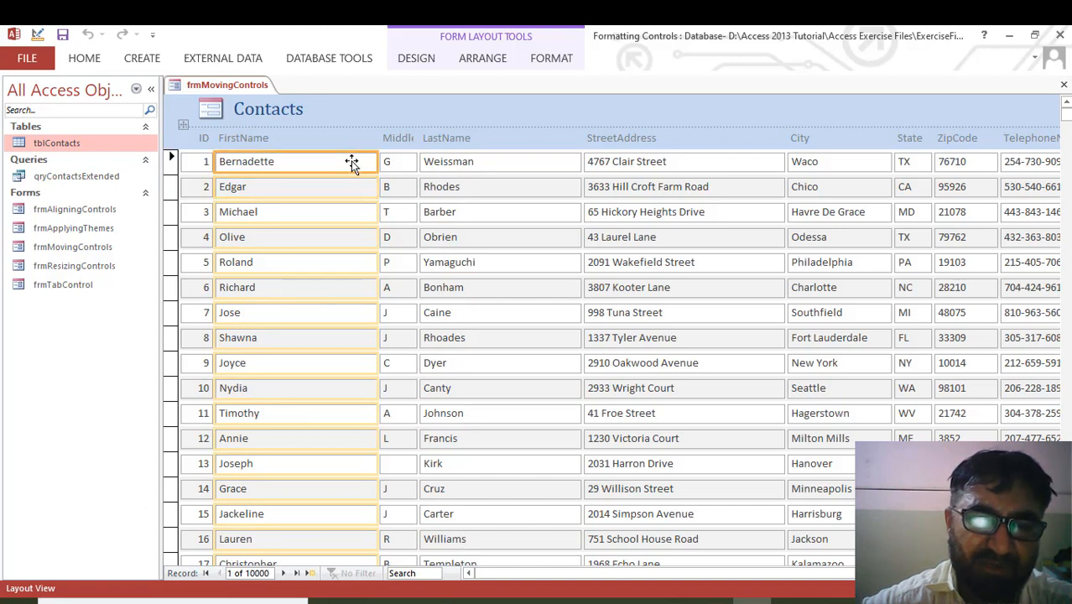
pyautogui.rightClick(351, 162)
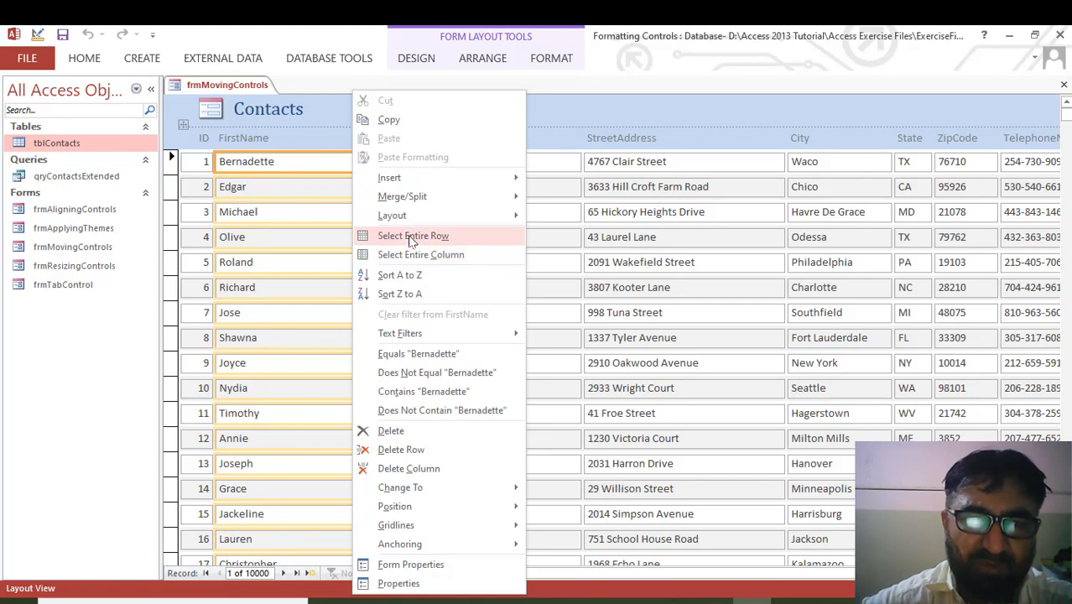
pyautogui.moveTo(478, 178)
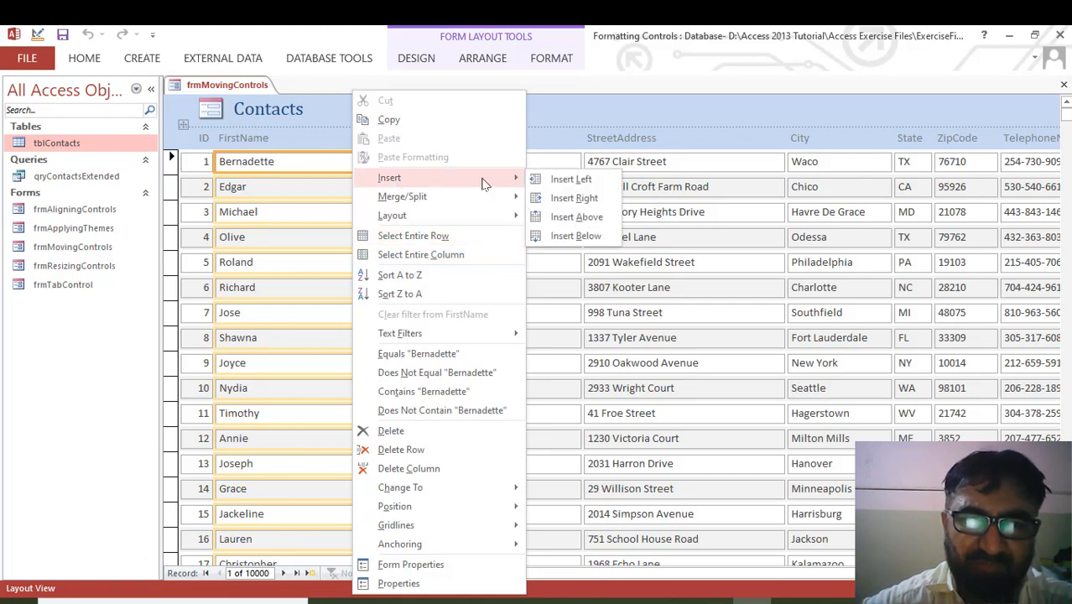
pyautogui.click(587, 218)
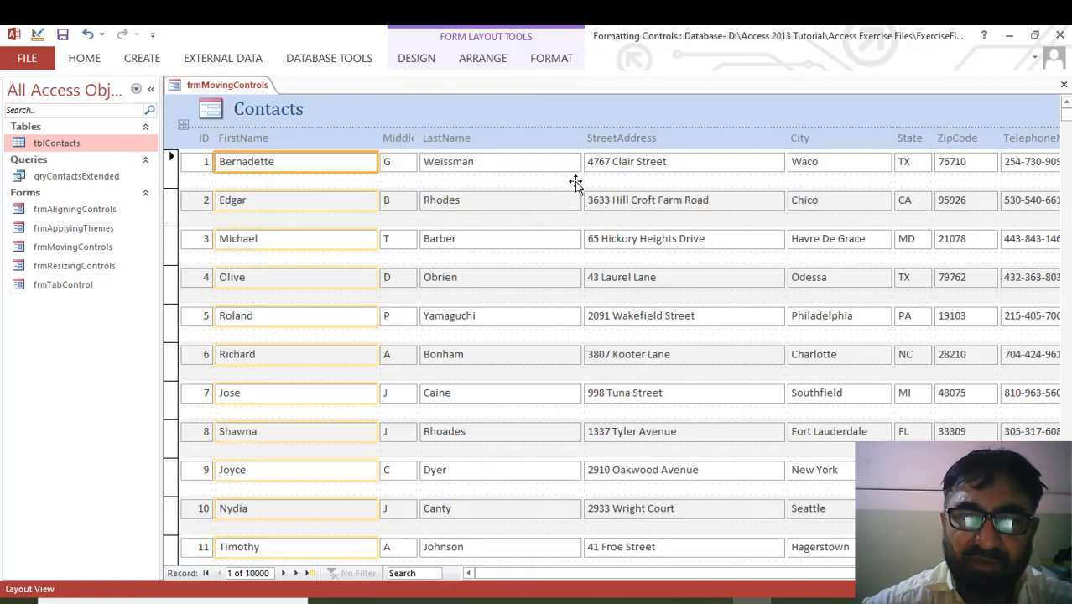
pyautogui.click(575, 181)
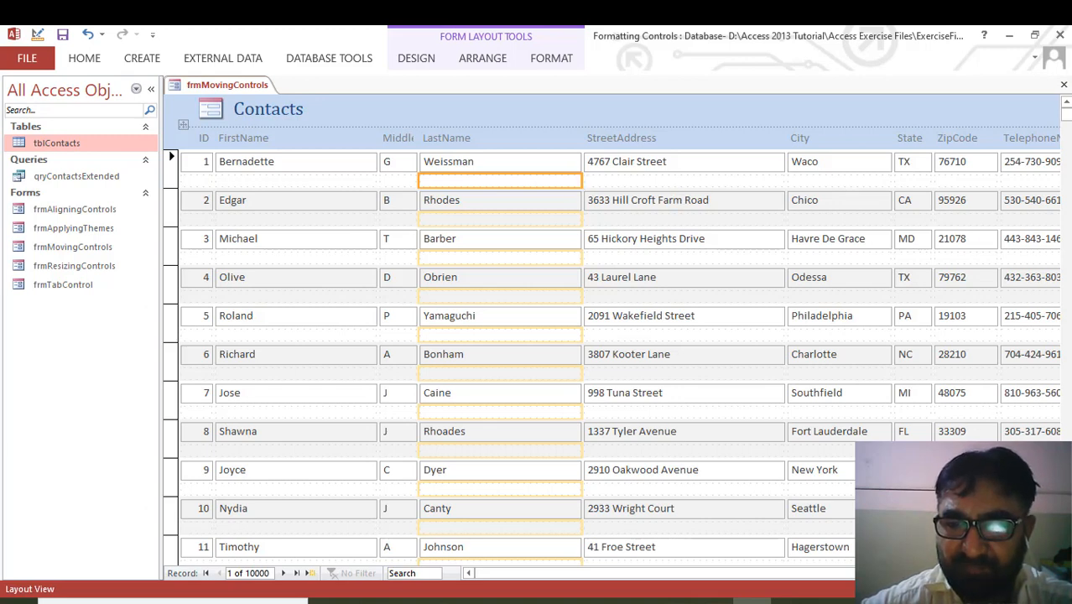
pyautogui.moveTo(910, 573); pyautogui.dragTo(990, 573)
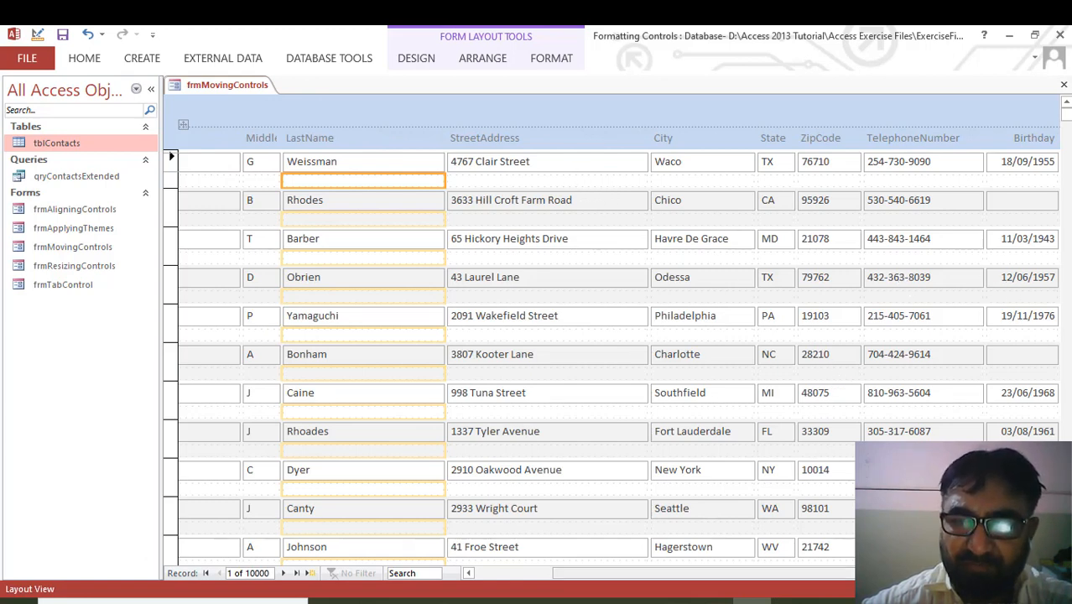
pyautogui.moveTo(965, 573); pyautogui.dragTo(885, 573)
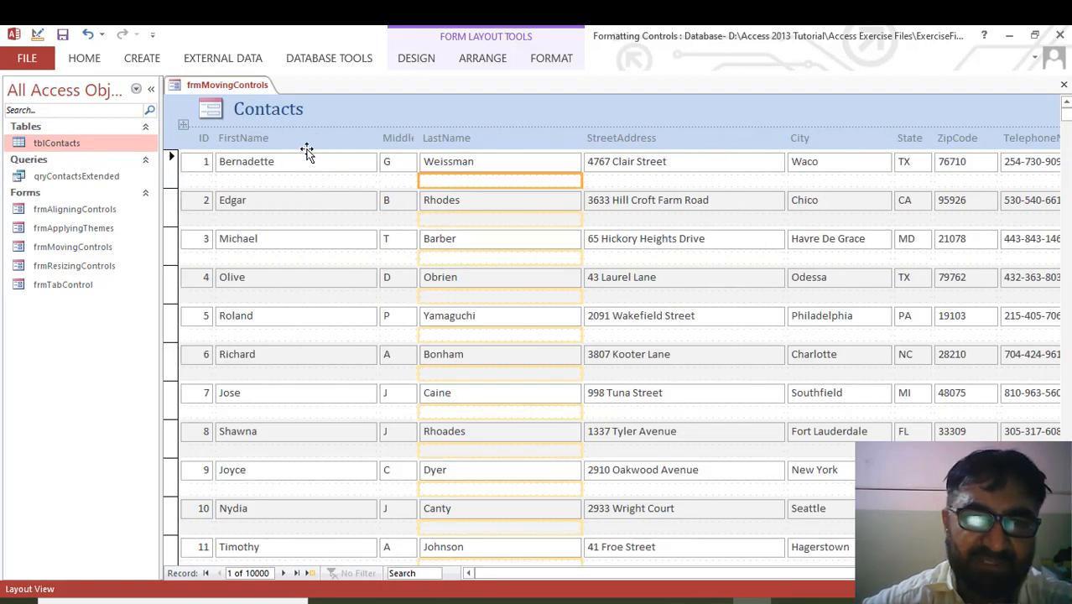
pyautogui.click(402, 139)
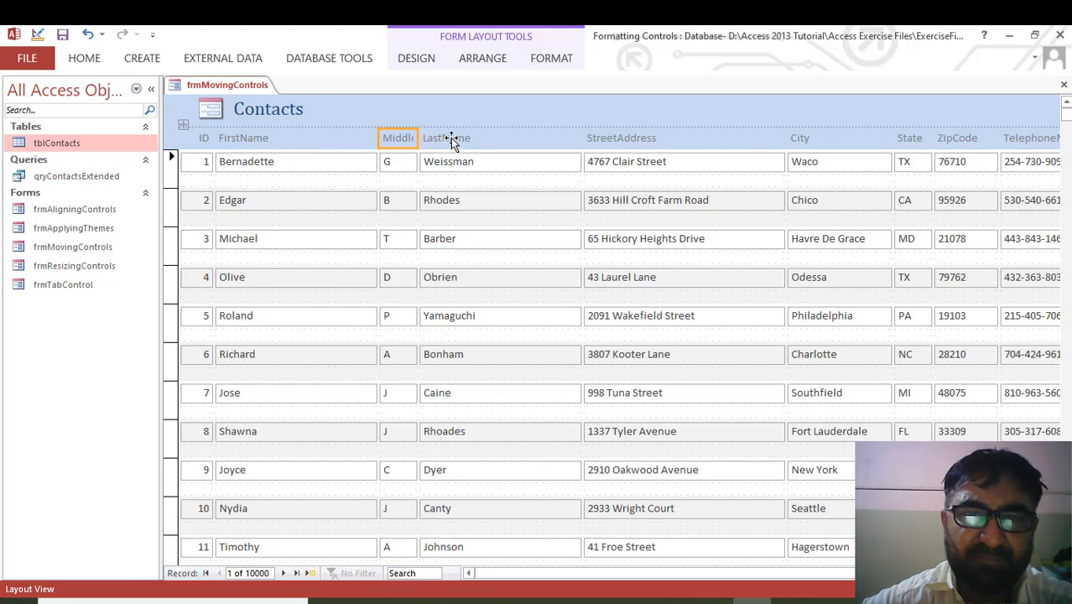
pyautogui.click(451, 140)
pyautogui.click(629, 139)
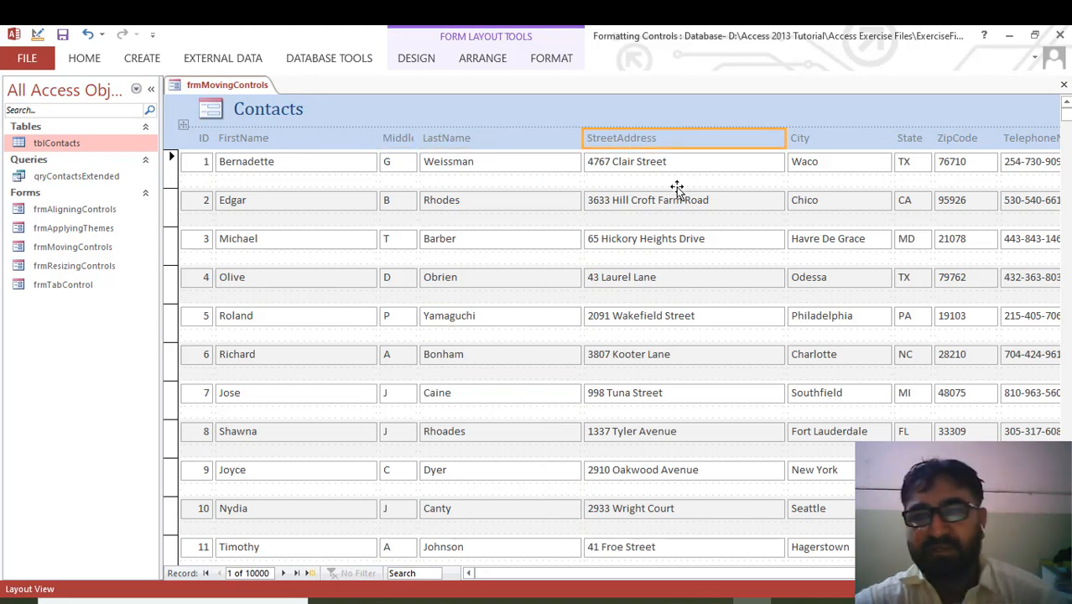
# Step: Move the StreetAddress text box into the empty cell under FirstName and increase its height slightly to fit the text
pyautogui.click(683, 161)
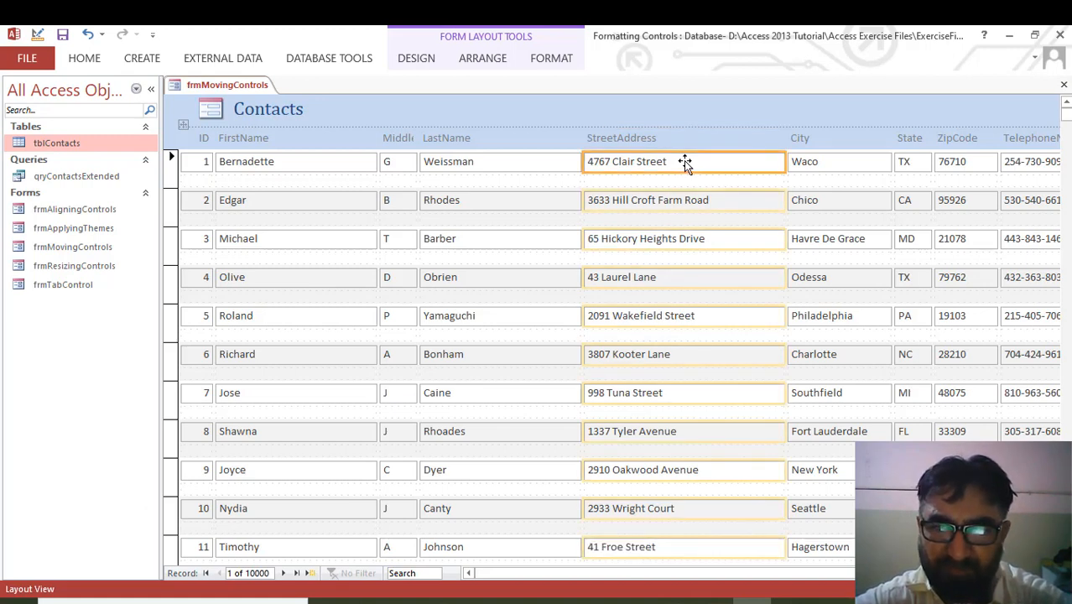
pyautogui.moveTo(682, 160); pyautogui.dragTo(283, 179)
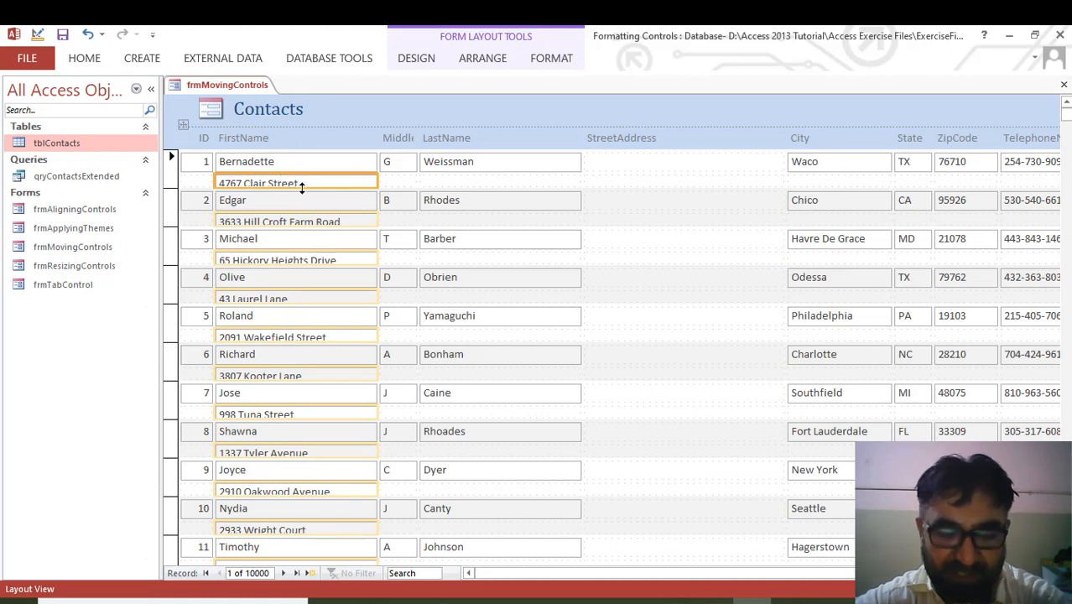
pyautogui.moveTo(302, 188); pyautogui.dragTo(303, 192)
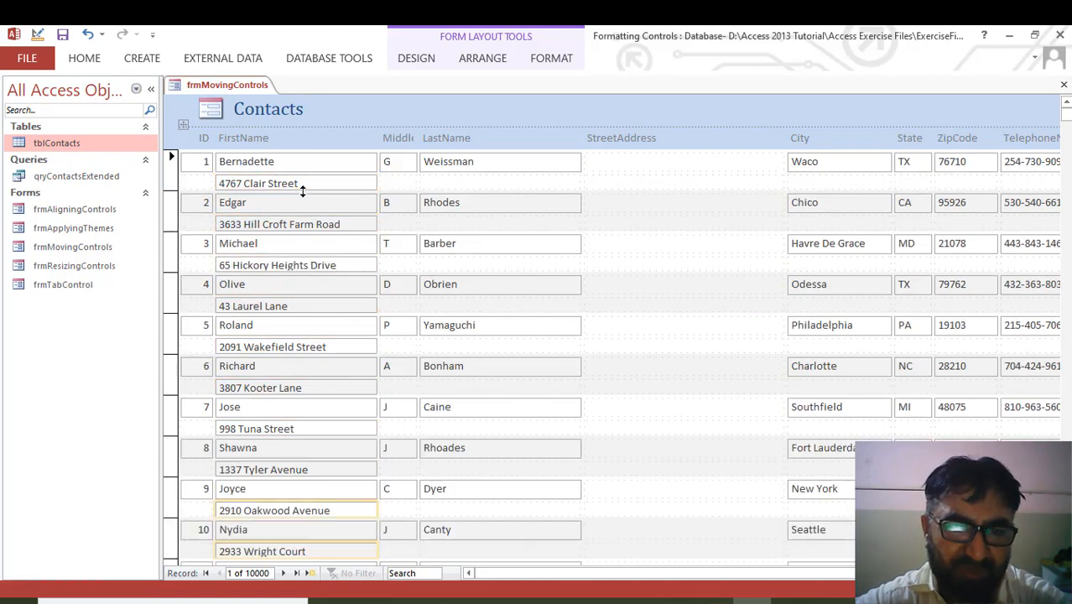
# Step: Move the City text box into the empty cell under MiddleInitial, beside the street address
pyautogui.click(855, 166)
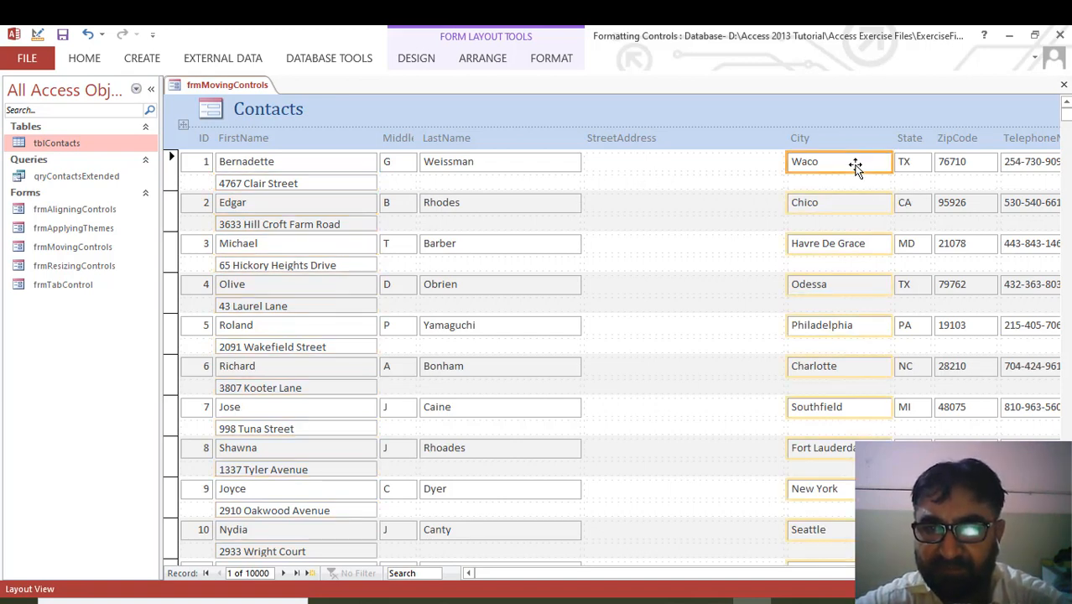
pyautogui.moveTo(855, 166); pyautogui.dragTo(402, 187)
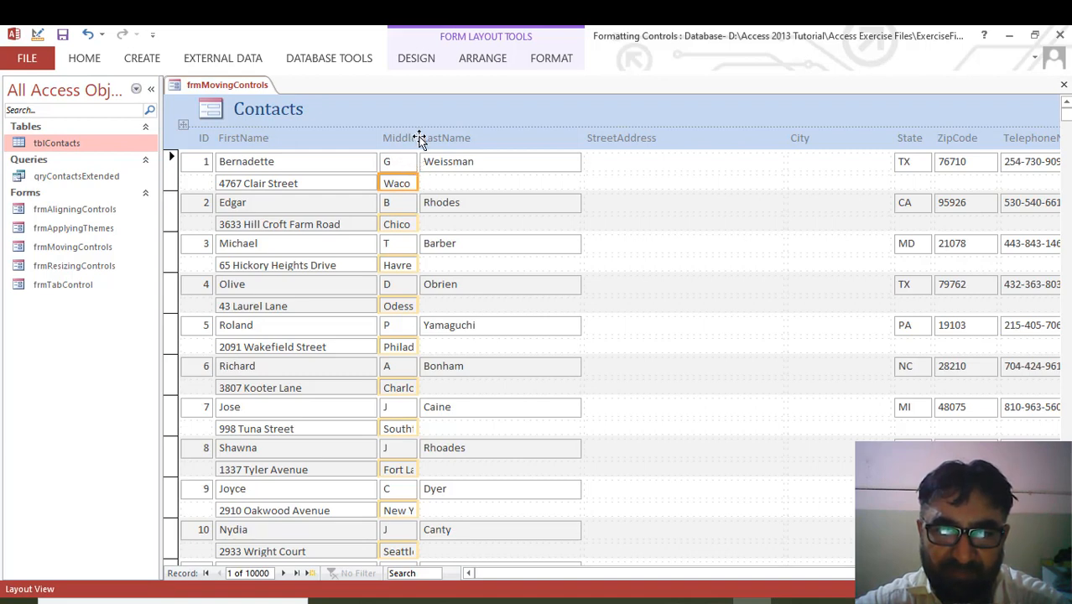
# Step: Move the State text box into the empty second-row cell under LastName
pyautogui.click(446, 183)
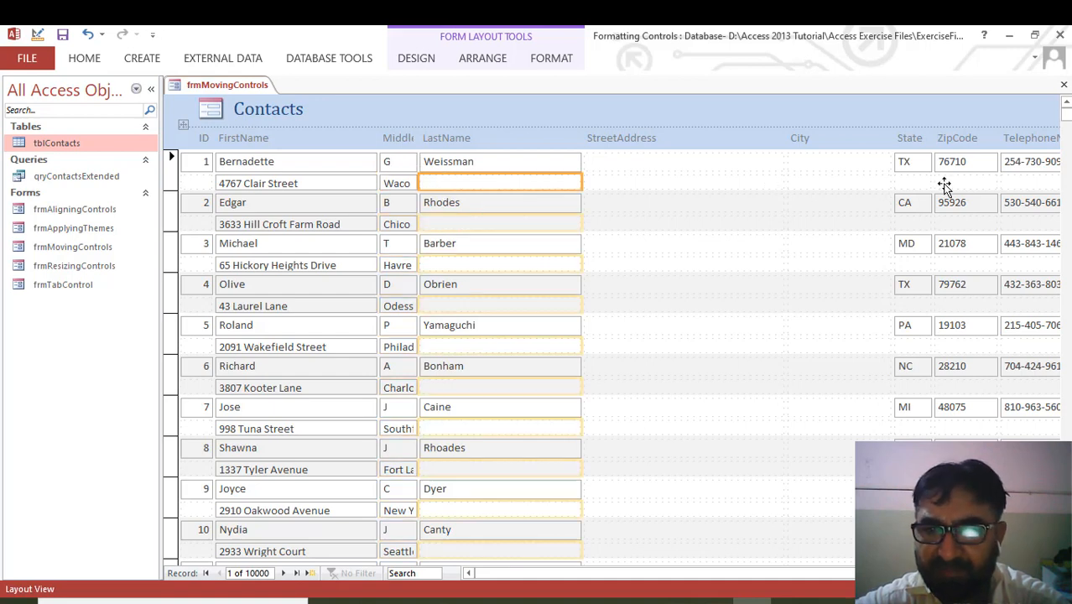
pyautogui.moveTo(905, 573); pyautogui.dragTo(983, 573)
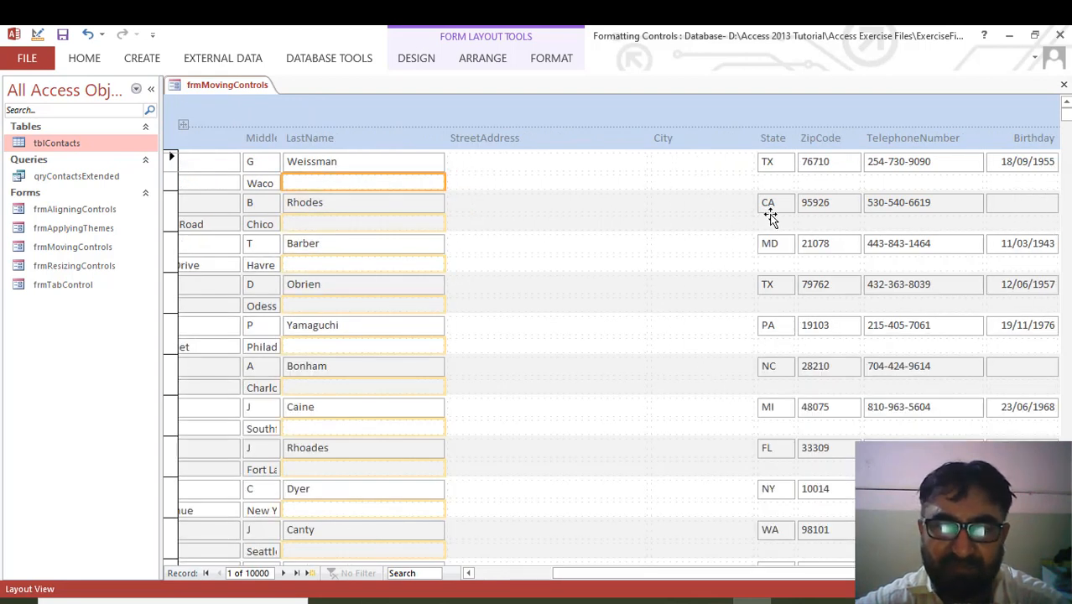
pyautogui.click(780, 165)
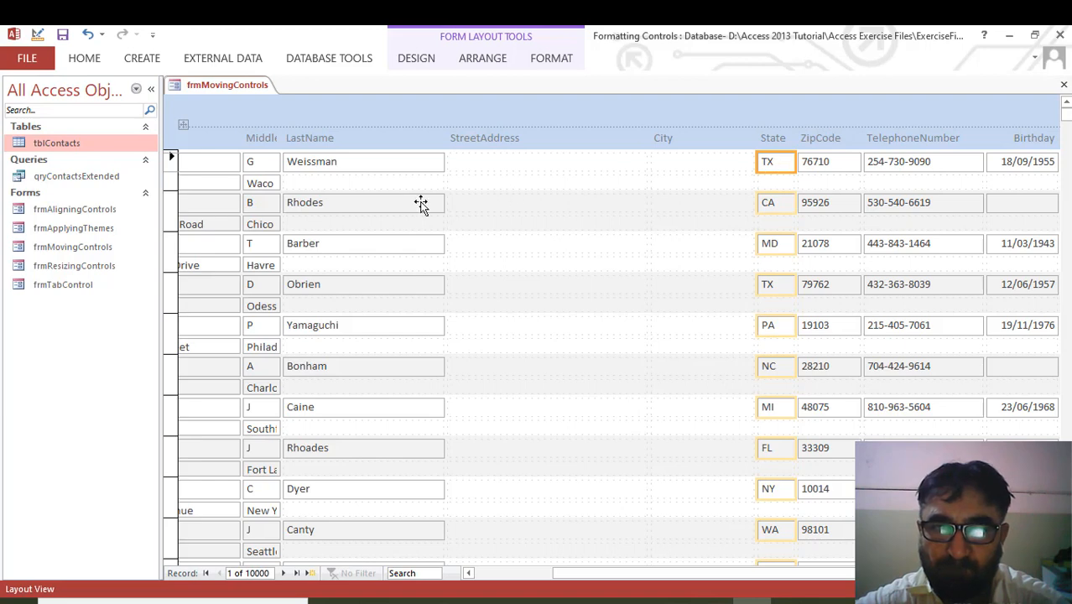
pyautogui.click(374, 183)
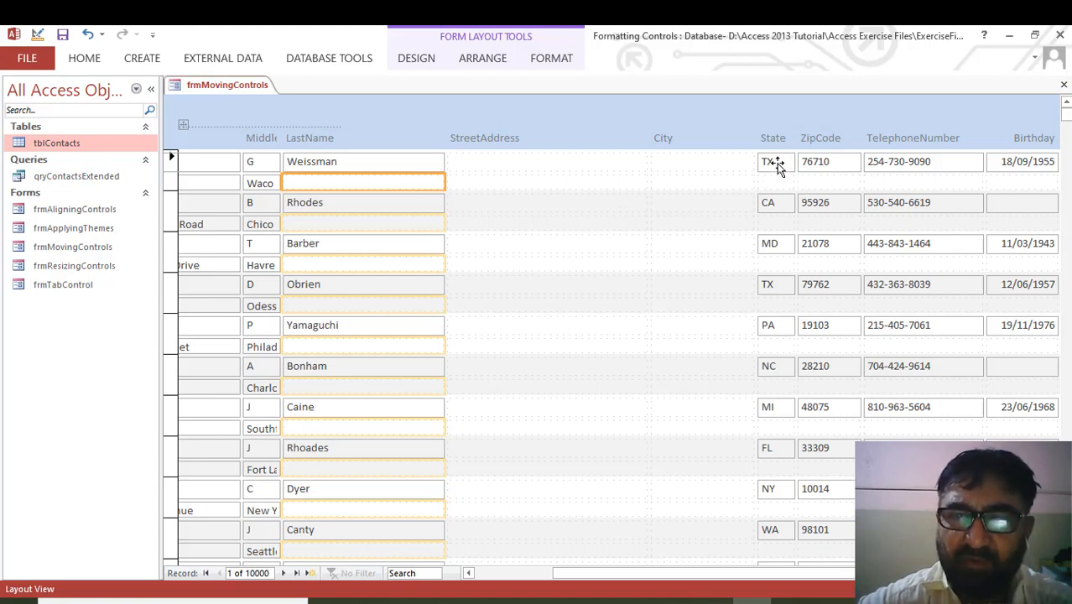
pyautogui.moveTo(775, 165)
pyautogui.mouseDown()
pyautogui.moveTo(687, 163)
pyautogui.moveTo(576, 210)
pyautogui.moveTo(443, 208)
pyautogui.moveTo(384, 184)
pyautogui.mouseUp()
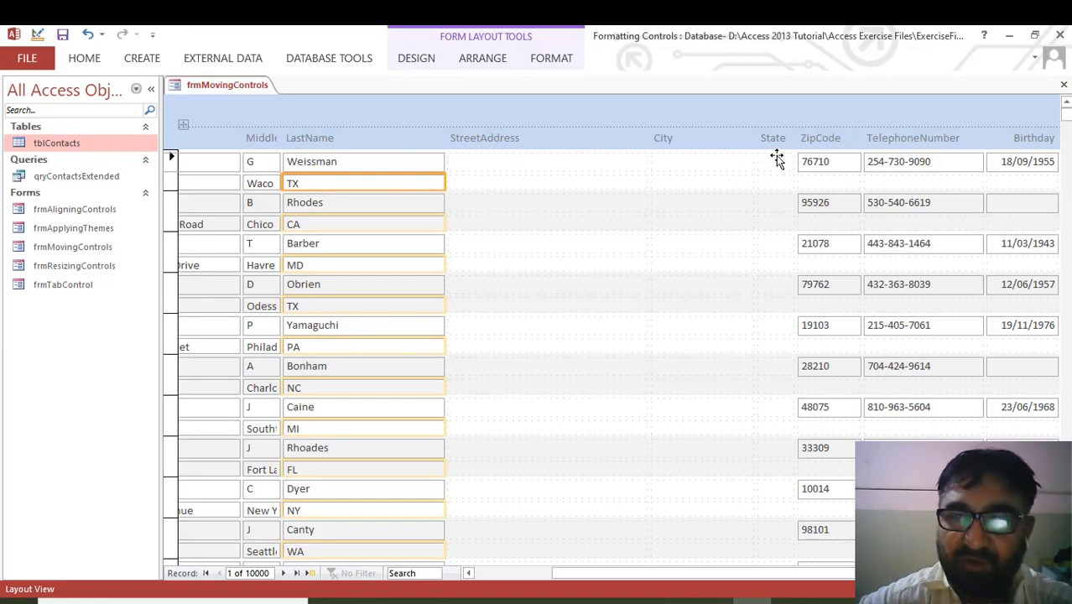
# Step: Split the State cell horizontally in two and move the ZipCode text box into the new empty cell beside it
pyautogui.click(838, 166)
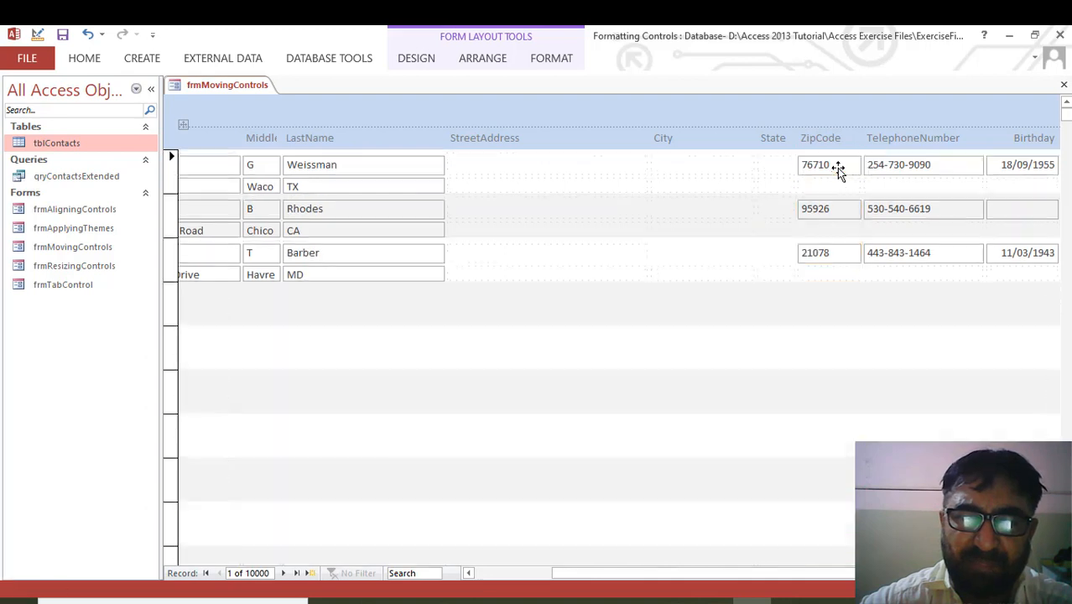
pyautogui.click(424, 186)
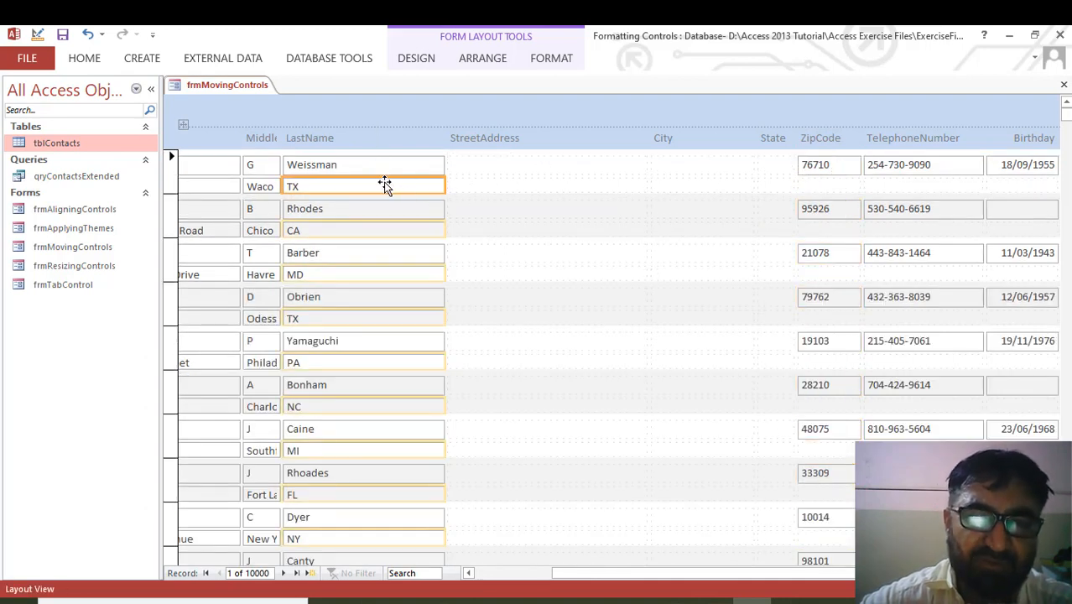
pyautogui.rightClick(384, 185)
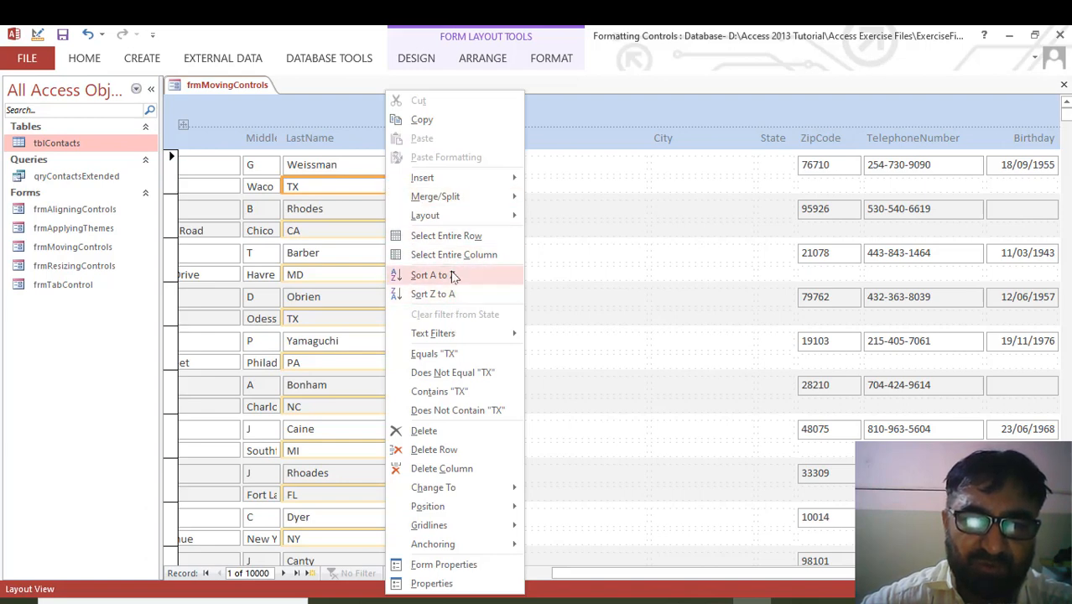
pyautogui.moveTo(455, 194)
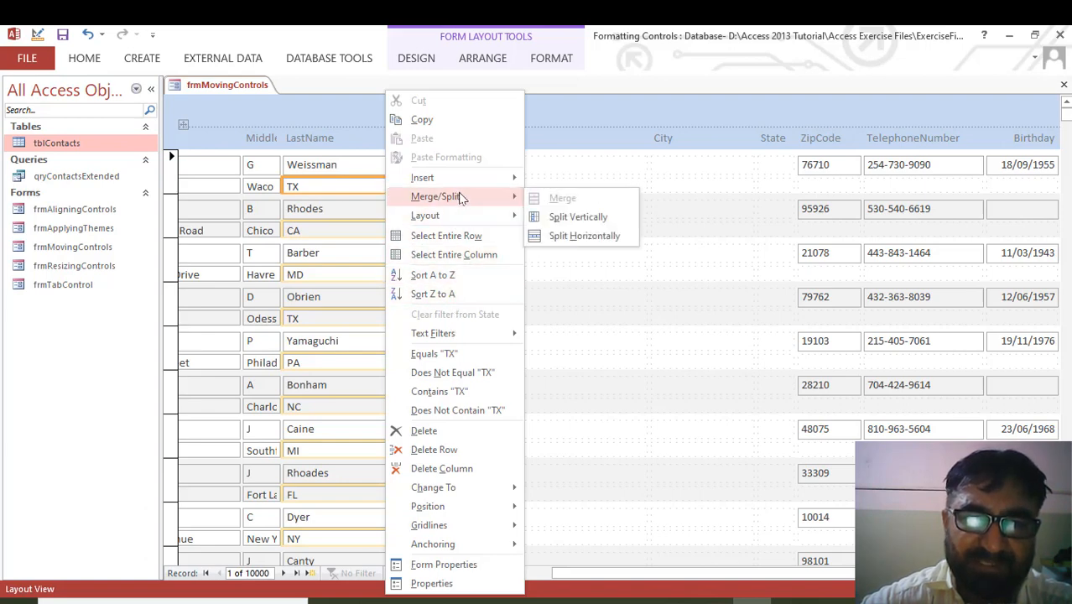
pyautogui.click(588, 234)
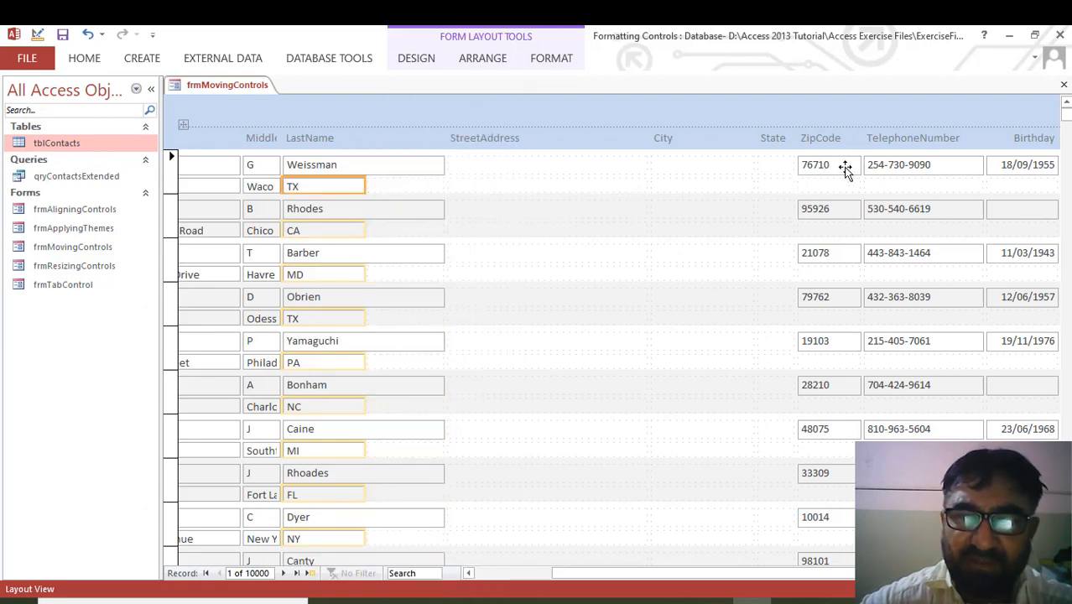
pyautogui.moveTo(844, 168)
pyautogui.mouseDown()
pyautogui.moveTo(521, 258)
pyautogui.moveTo(406, 184)
pyautogui.mouseUp()
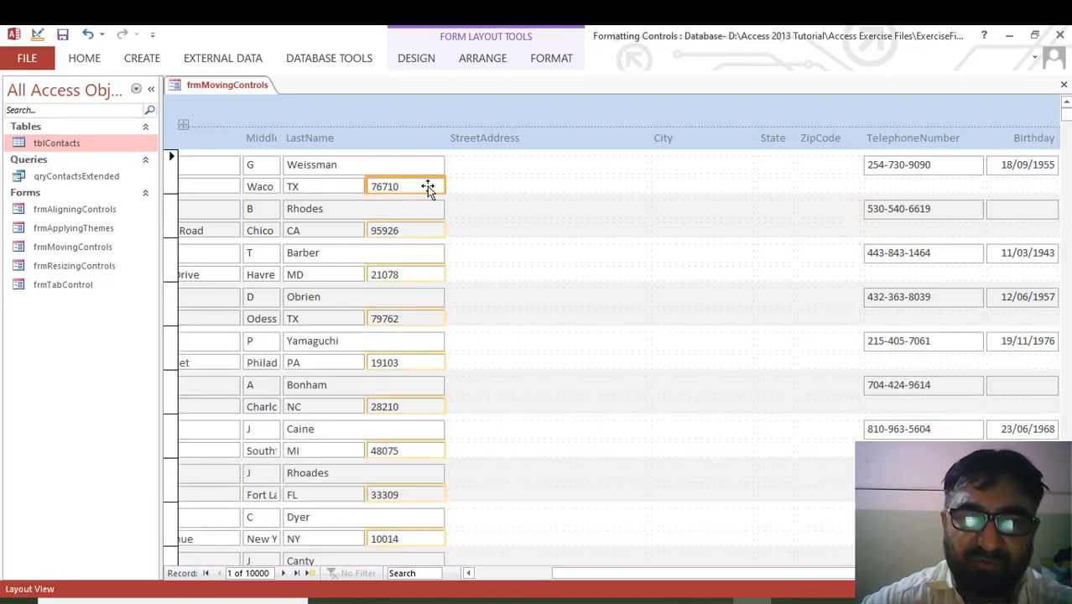
# Step: Delete the emptied StreetAddress and City columns from the form layout
pyautogui.click(499, 186)
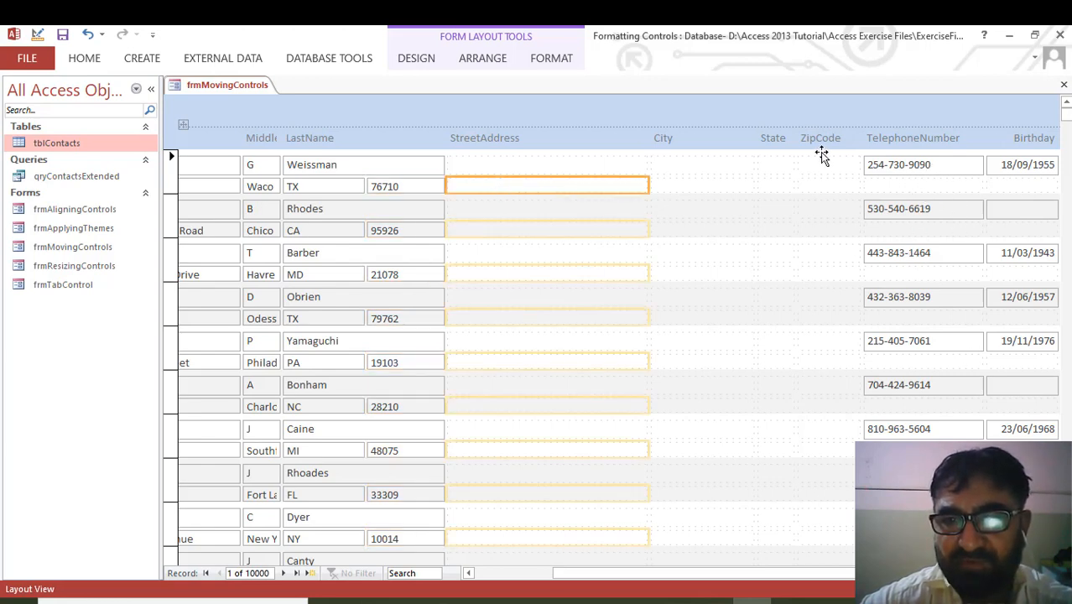
pyautogui.moveTo(559, 143); pyautogui.dragTo(553, 162)
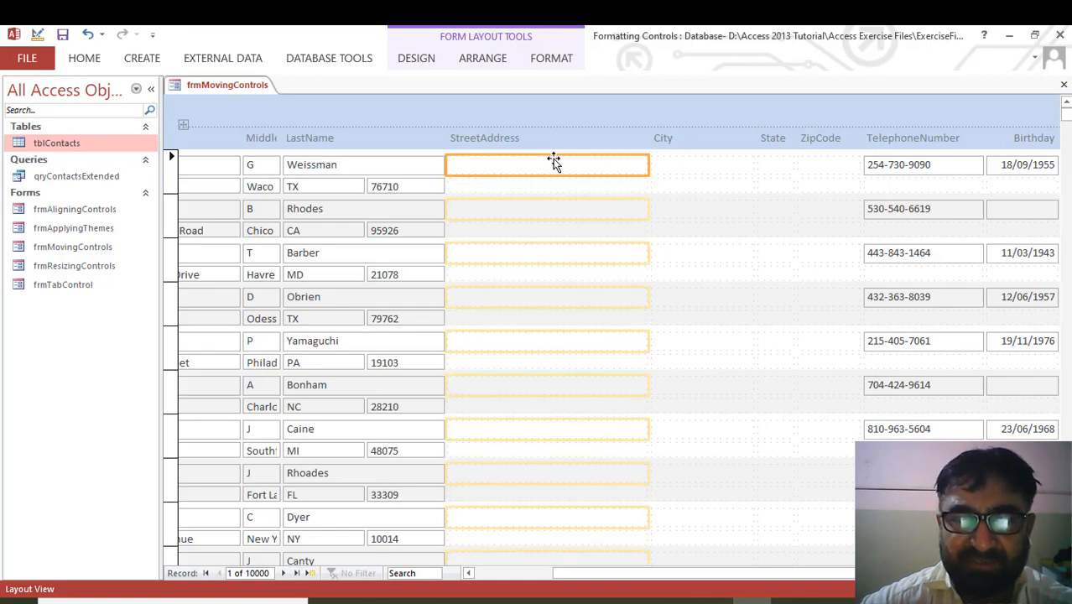
pyautogui.rightClick(553, 162)
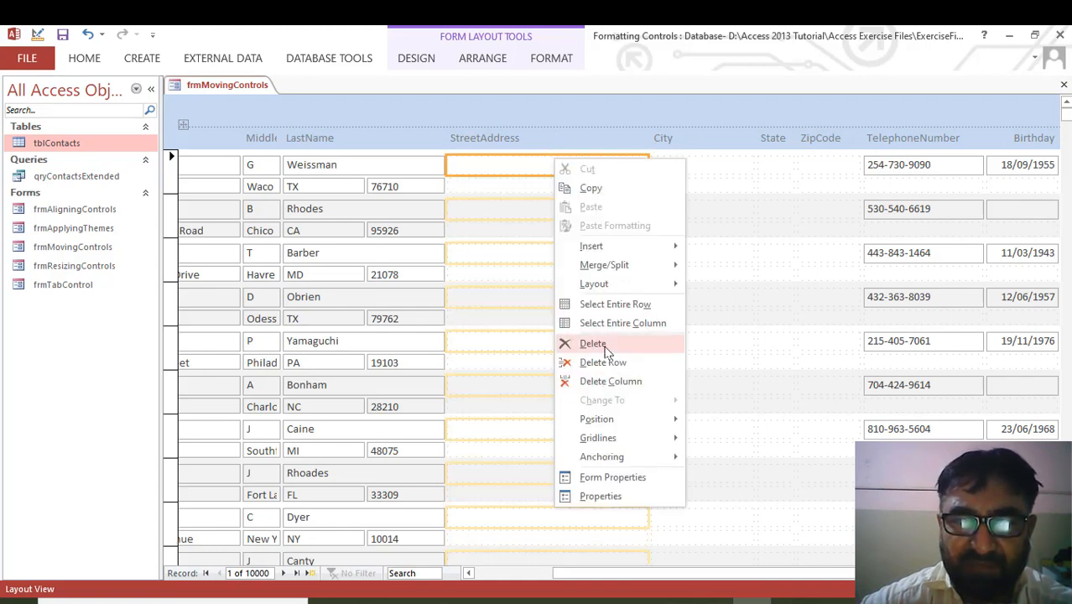
pyautogui.click(611, 382)
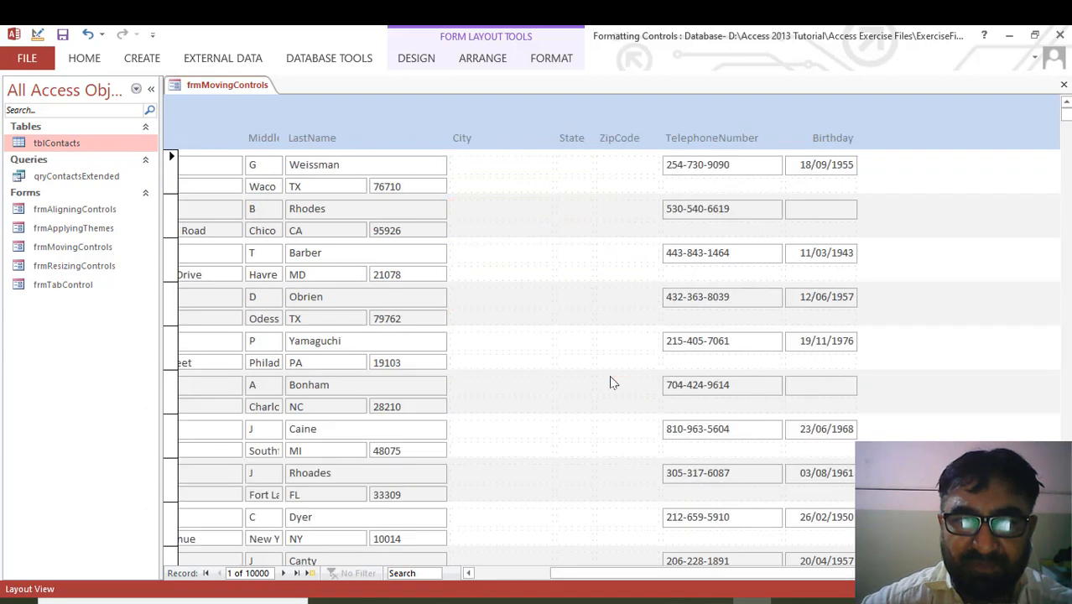
pyautogui.click(480, 161)
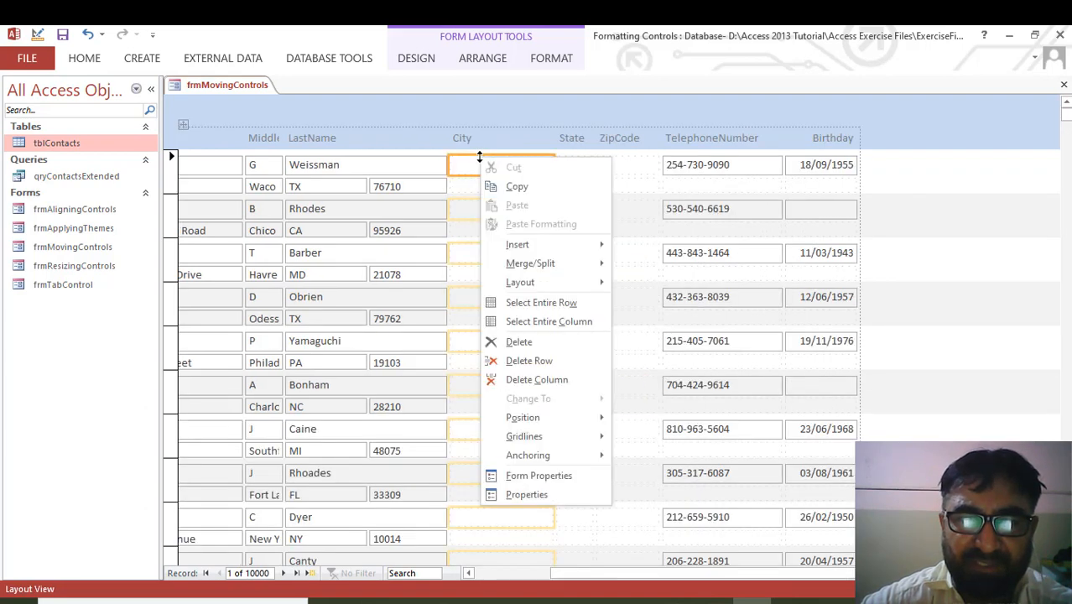
pyautogui.rightClick(480, 161)
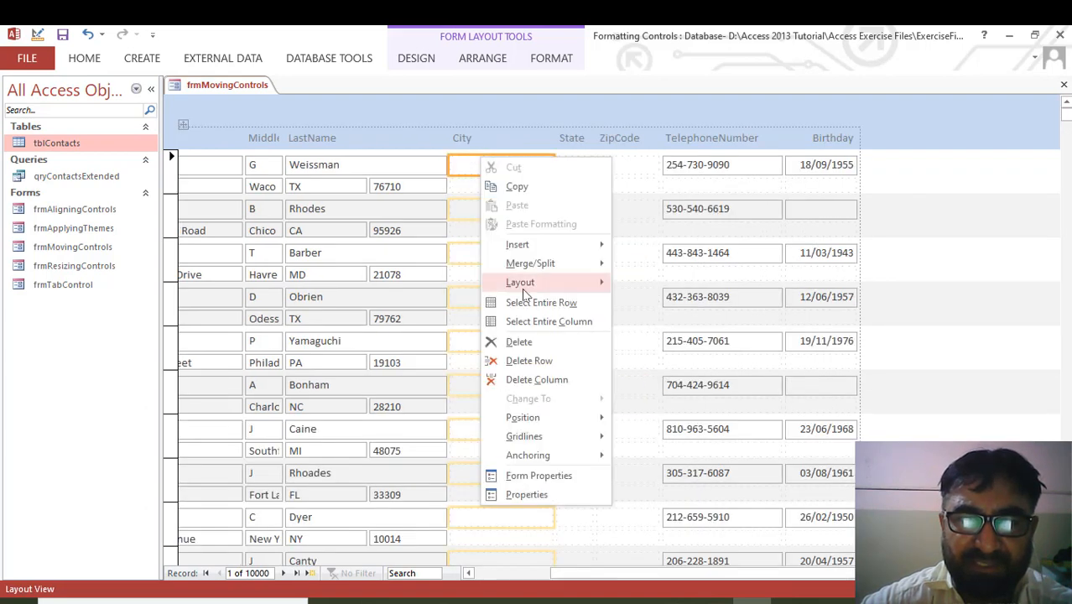
pyautogui.click(538, 379)
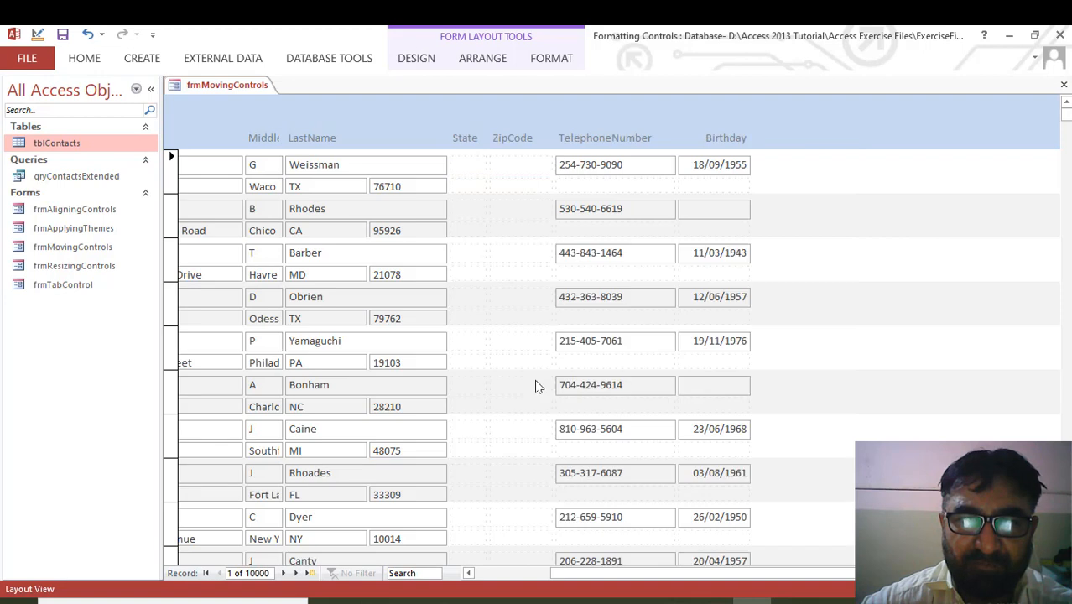
# Step: Delete the emptied State and ZipCode columns from the form layout
pyautogui.click(475, 173)
pyautogui.rightClick(475, 173)
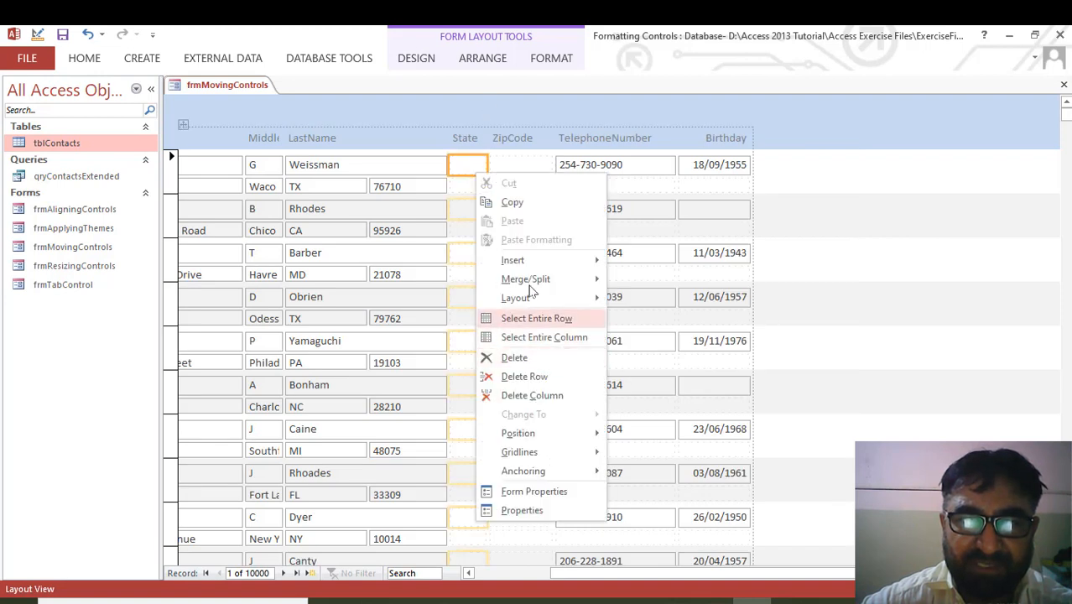
pyautogui.click(537, 401)
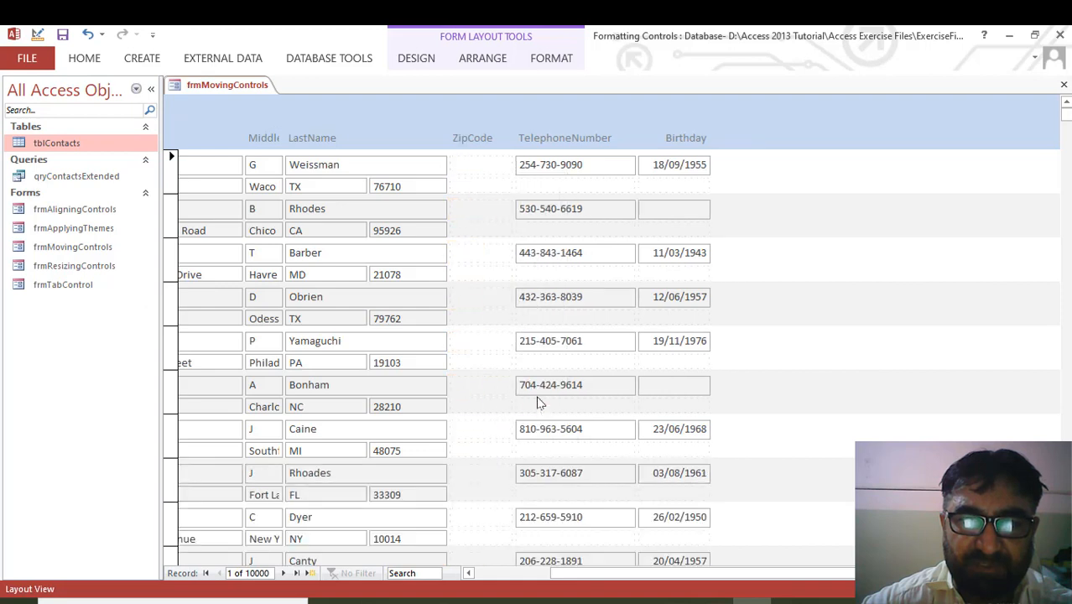
pyautogui.click(475, 166)
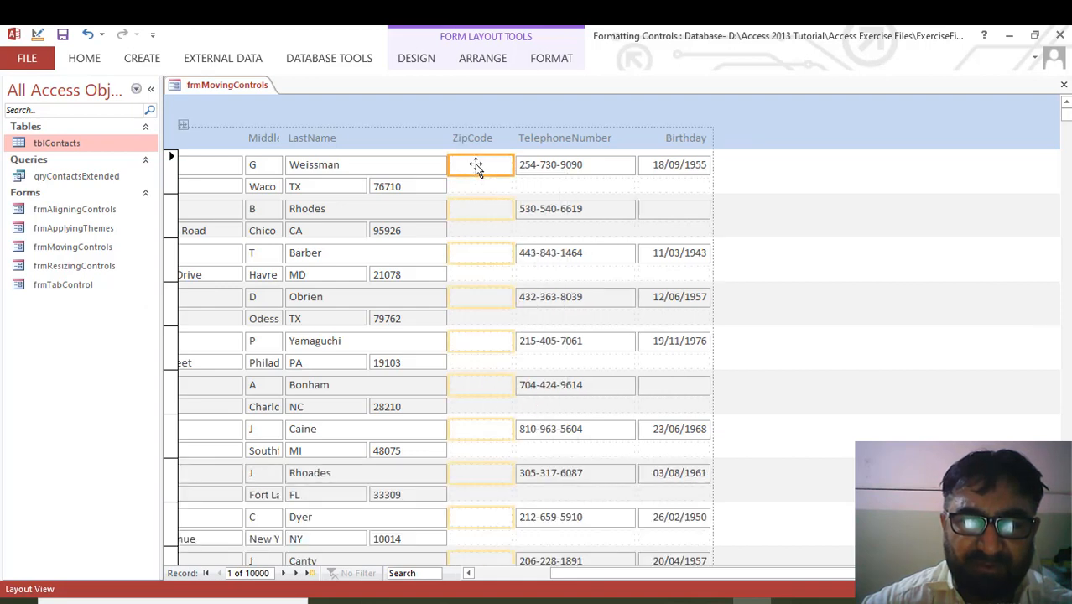
pyautogui.rightClick(475, 164)
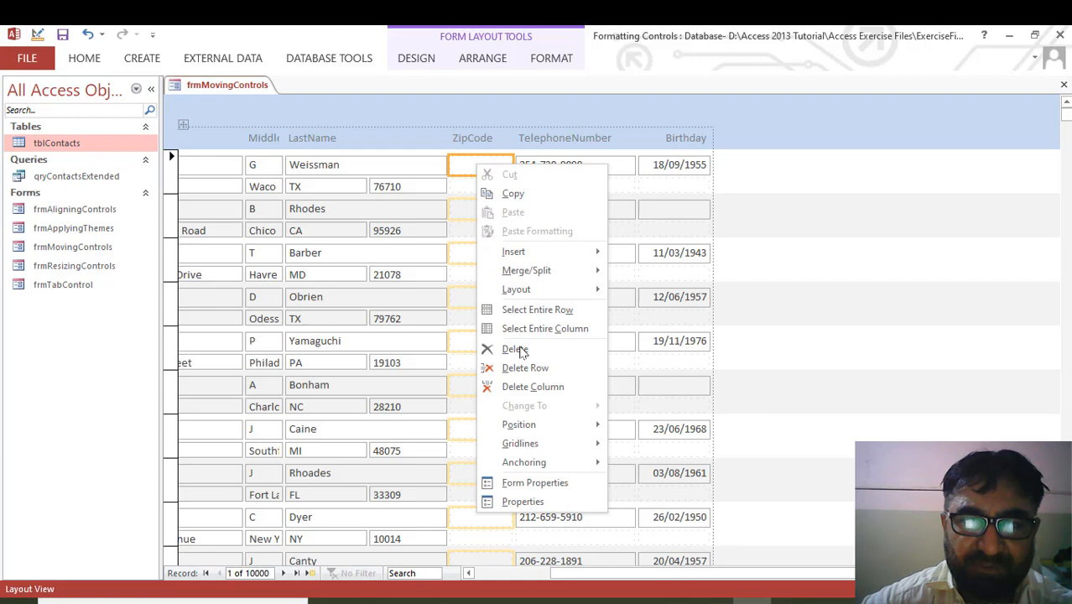
pyautogui.click(528, 387)
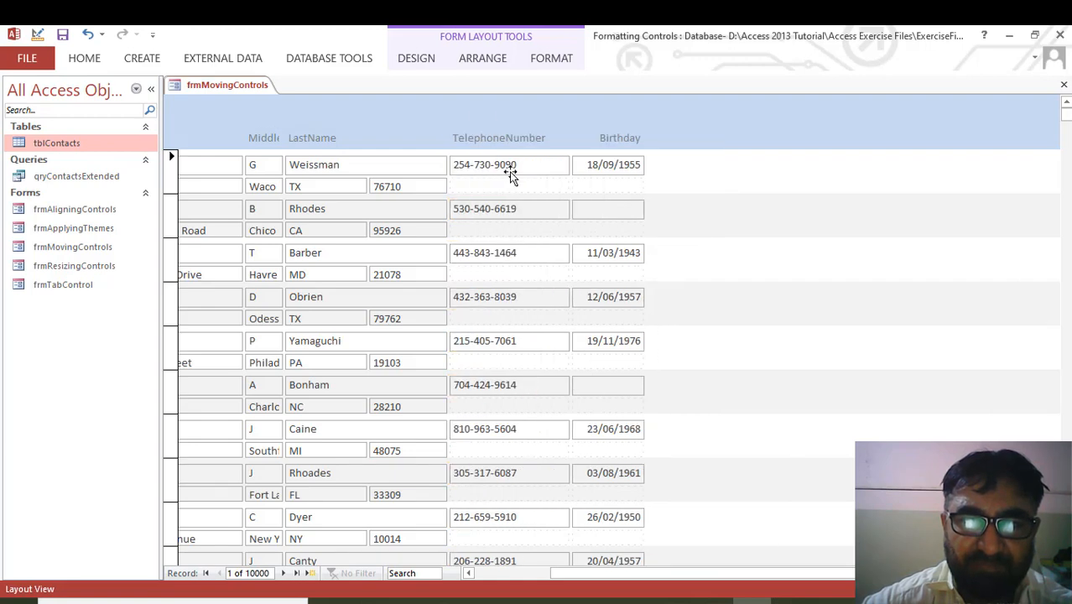
# Step: Try the Birthday text box in the empty cell under TelephoneNumber and move it back beneath its own heading
pyautogui.click(609, 165)
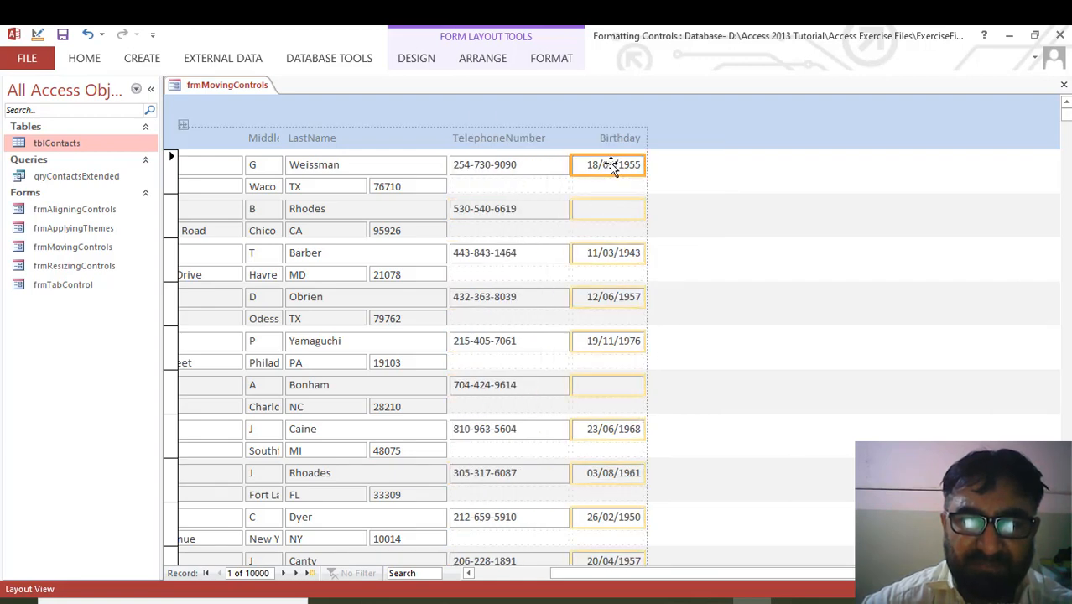
pyautogui.moveTo(609, 164); pyautogui.dragTo(525, 180)
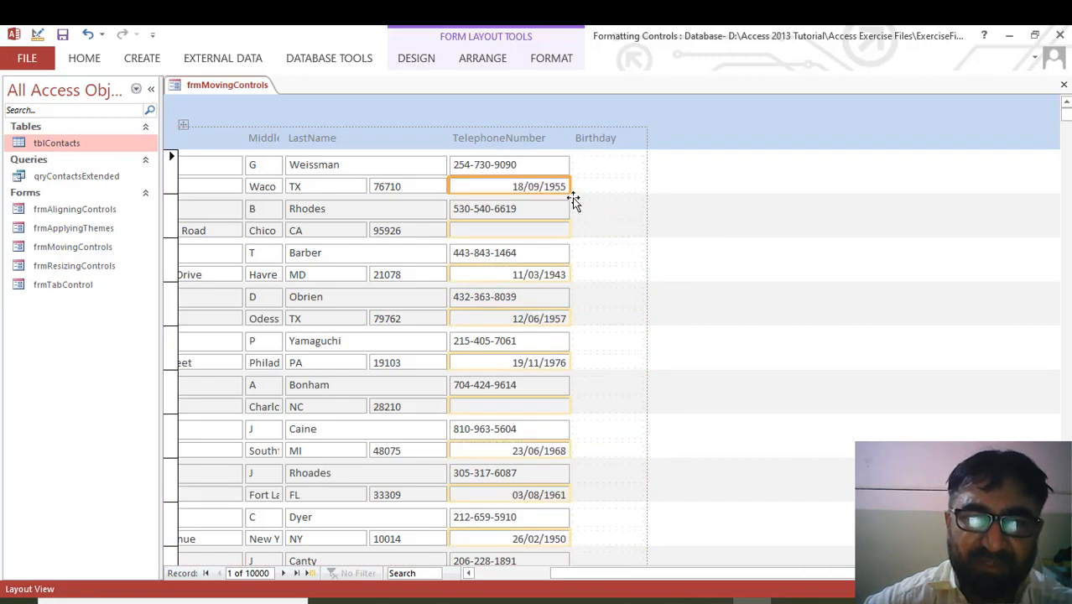
pyautogui.click(616, 168)
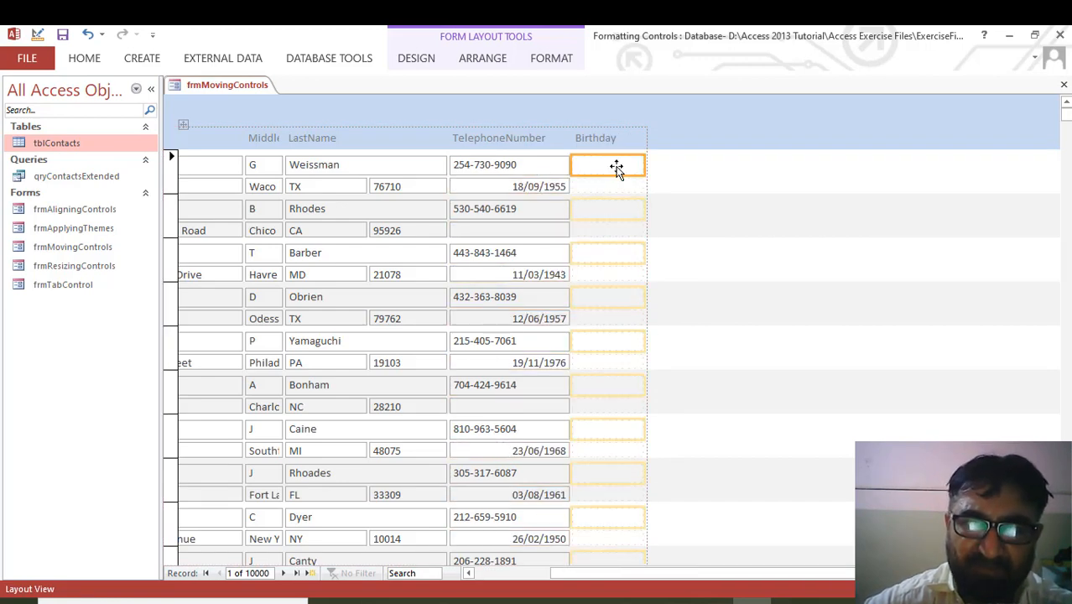
pyautogui.click(539, 188)
pyautogui.moveTo(579, 178); pyautogui.dragTo(600, 163)
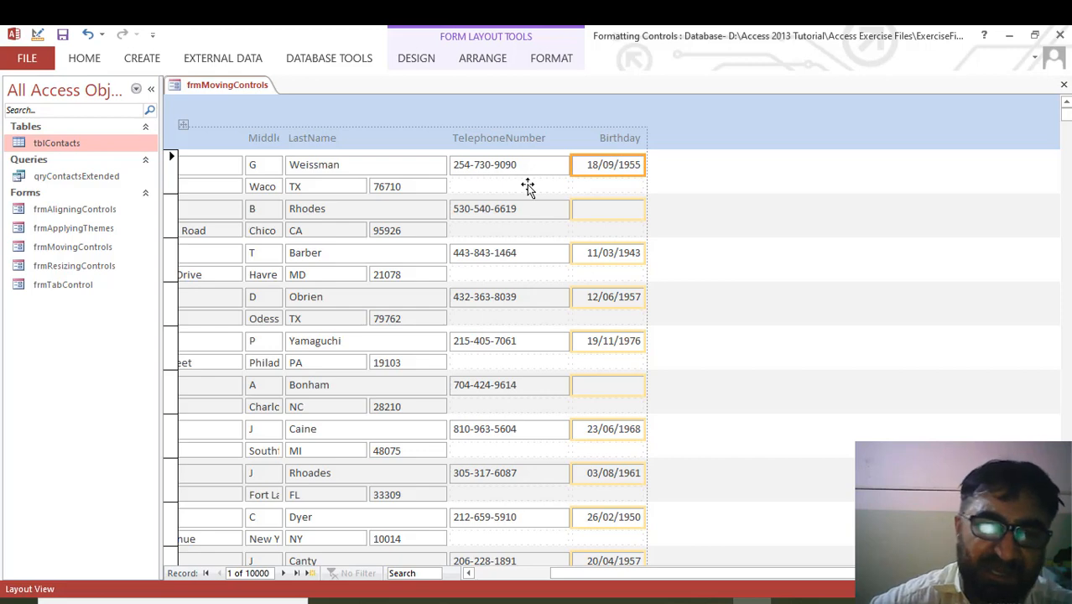
pyautogui.click(421, 186)
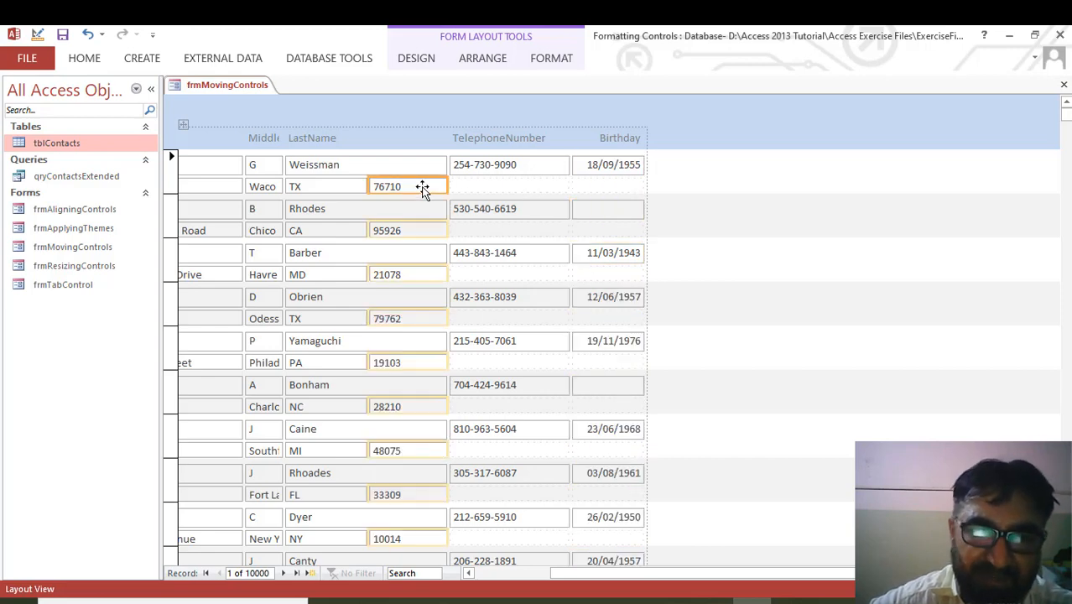
pyautogui.click(625, 163)
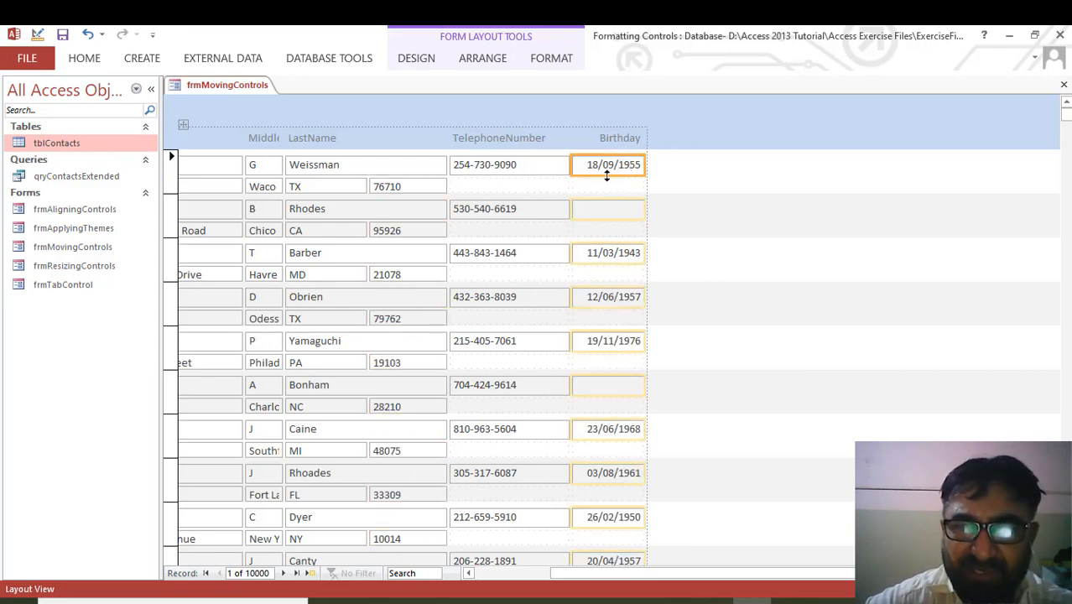
pyautogui.click(620, 141)
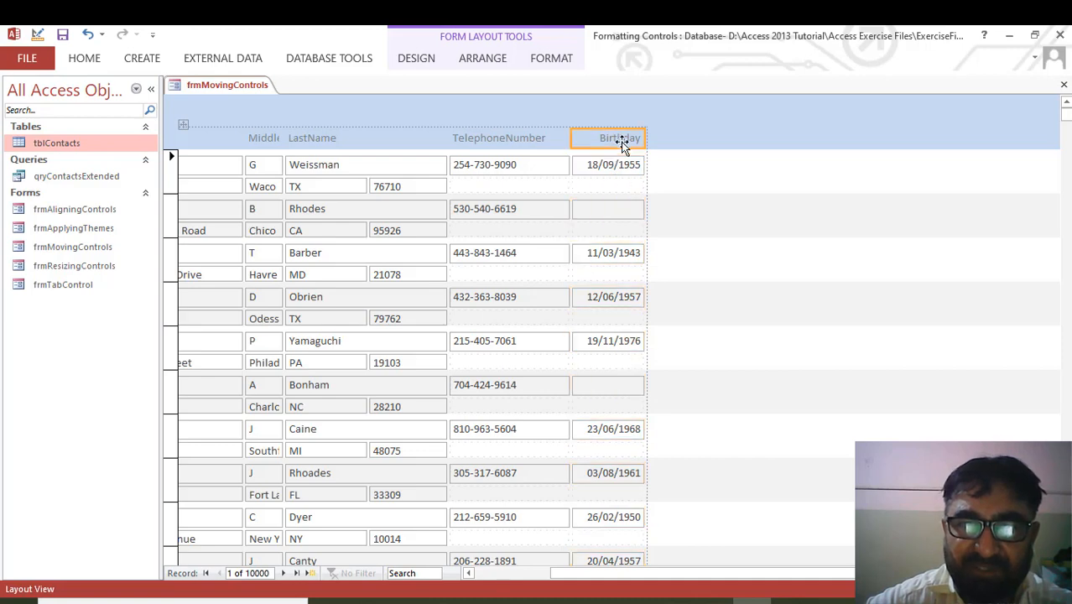
pyautogui.click(528, 141)
pyautogui.moveTo(842, 577); pyautogui.dragTo(776, 585)
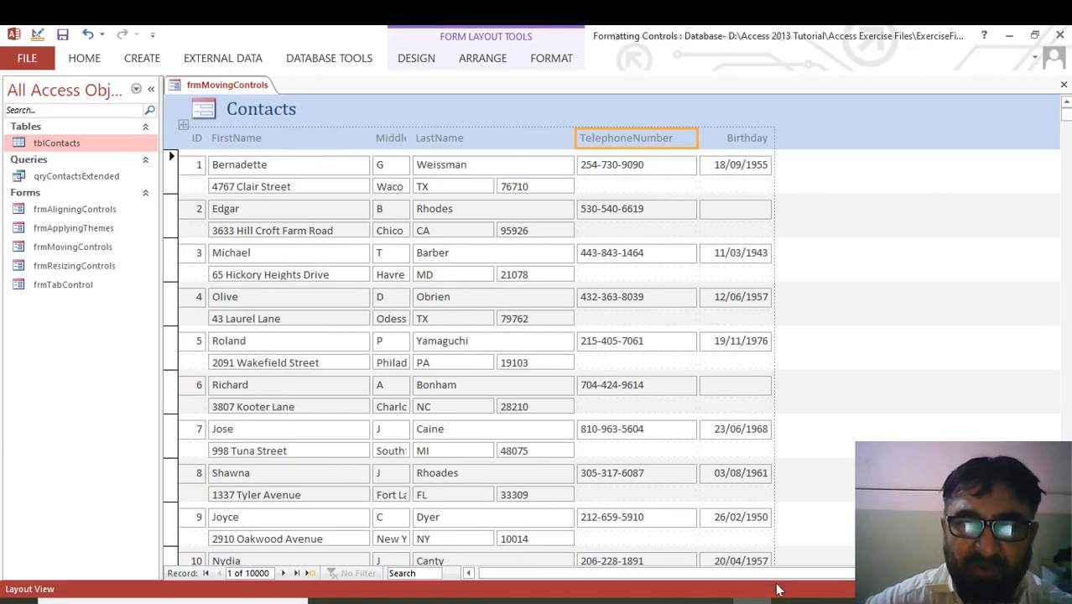
pyautogui.click(743, 165)
pyautogui.click(642, 164)
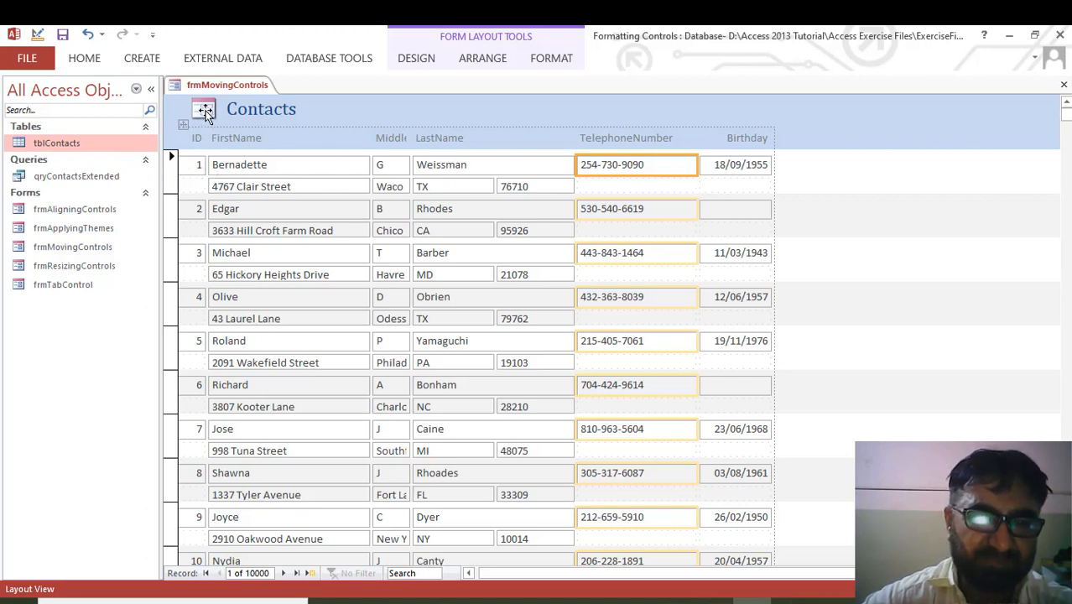
# Step: Set the font size of the ID text box to 18
pyautogui.click(198, 164)
pyautogui.click(85, 59)
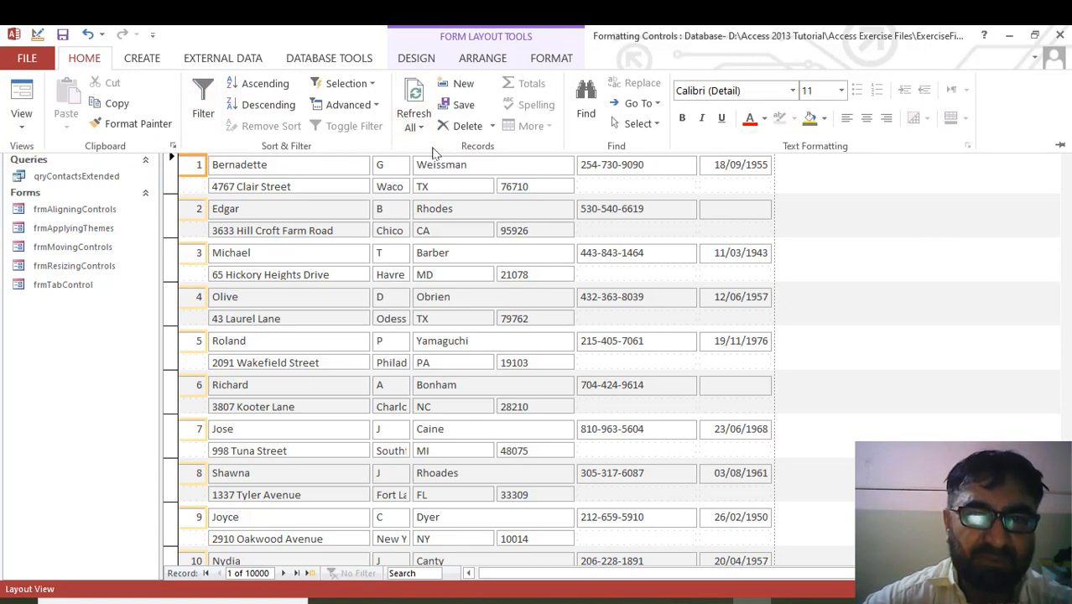
pyautogui.click(841, 91)
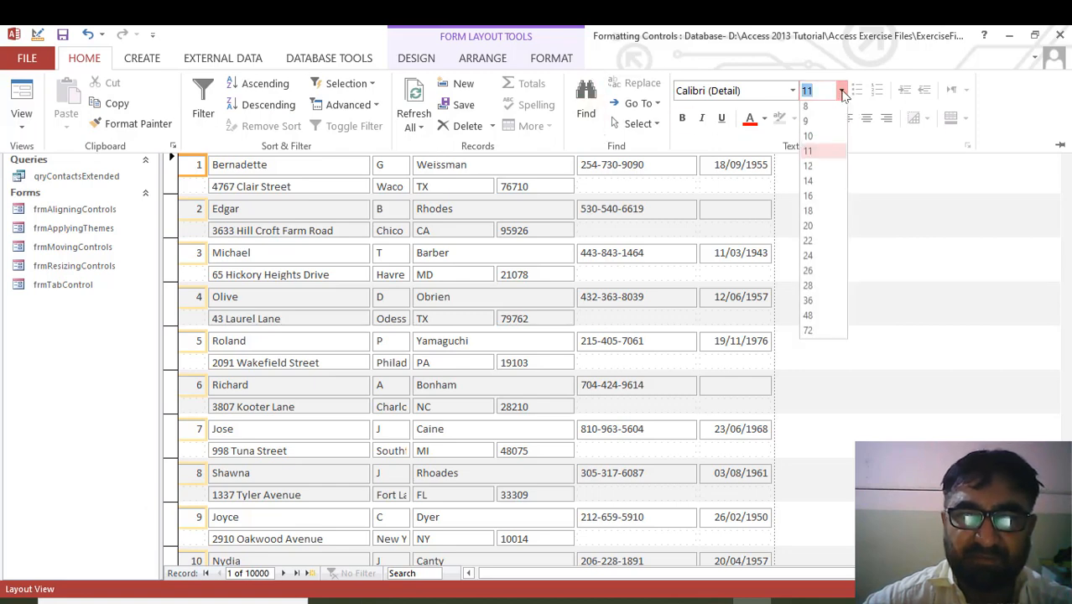
pyautogui.click(809, 213)
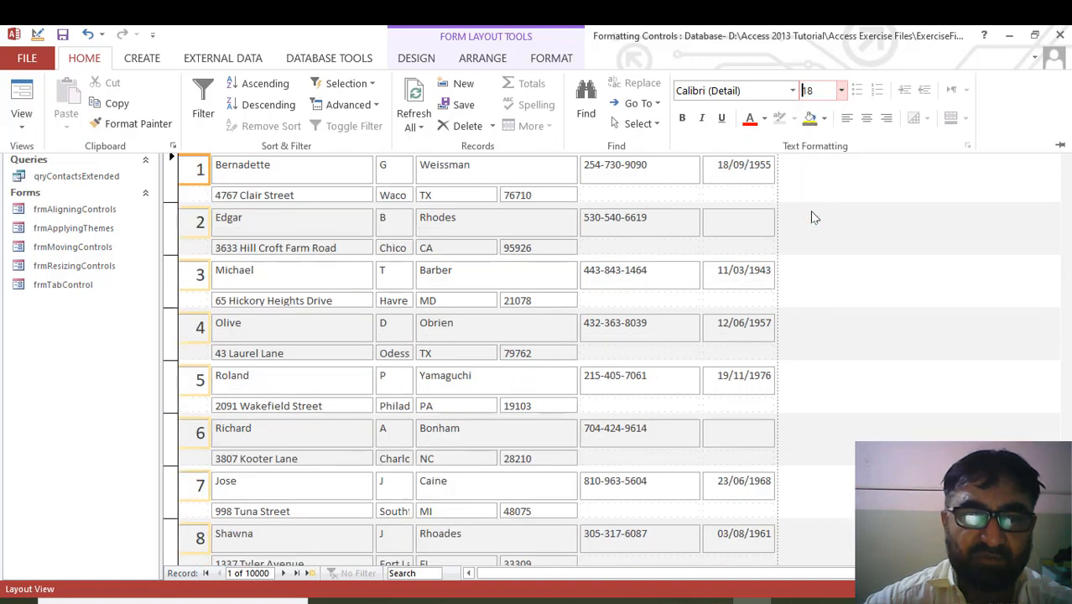
# Step: Set the font size of the ID text box to 20 and check the IDs further down the records
pyautogui.click(841, 90)
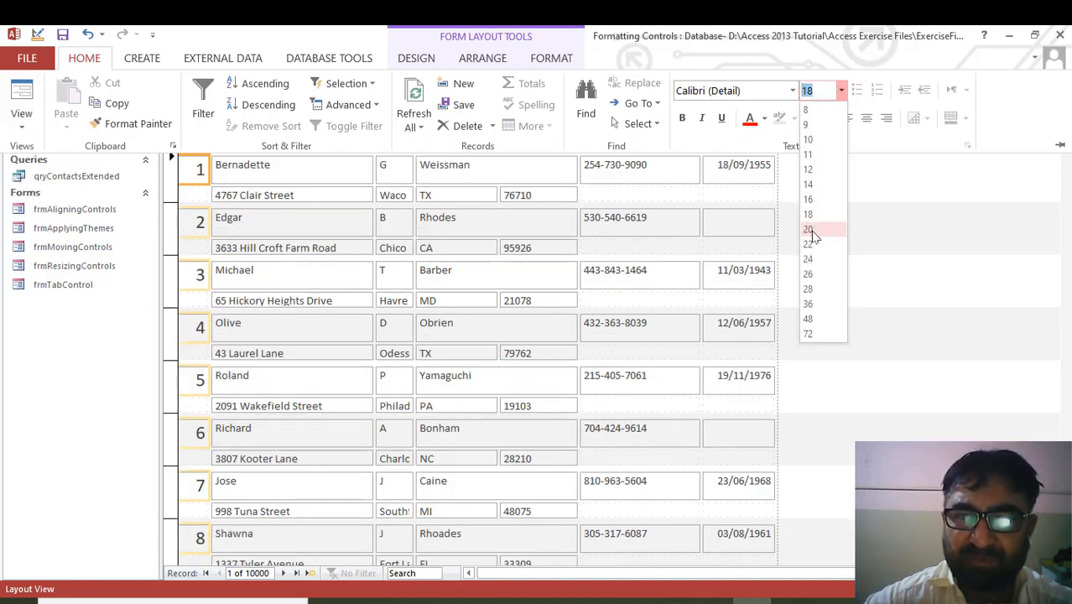
pyautogui.click(809, 230)
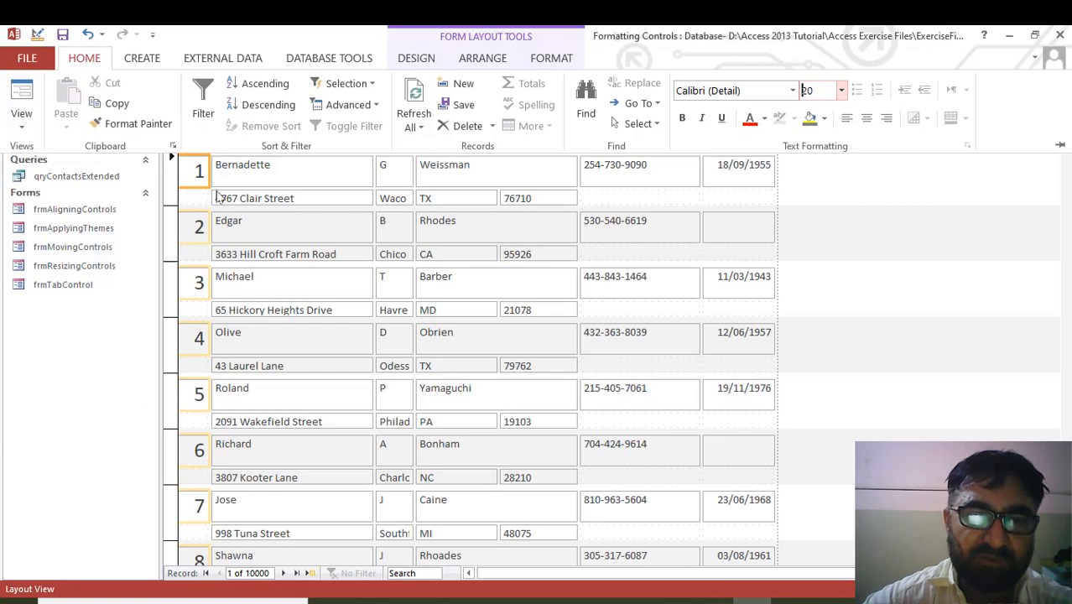
pyautogui.click(1067, 164)
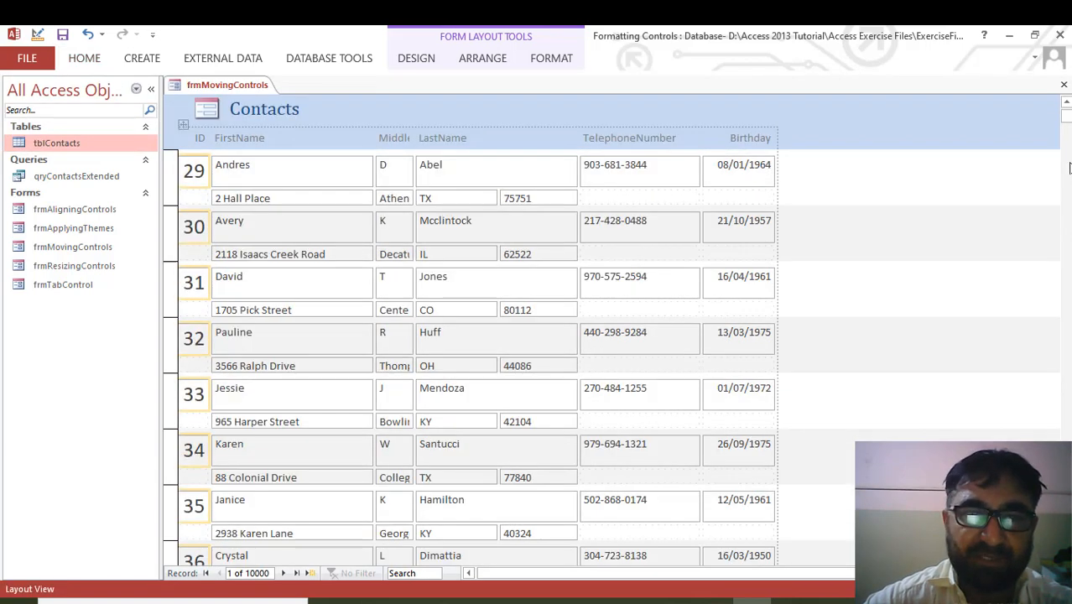
pyautogui.click(1068, 165)
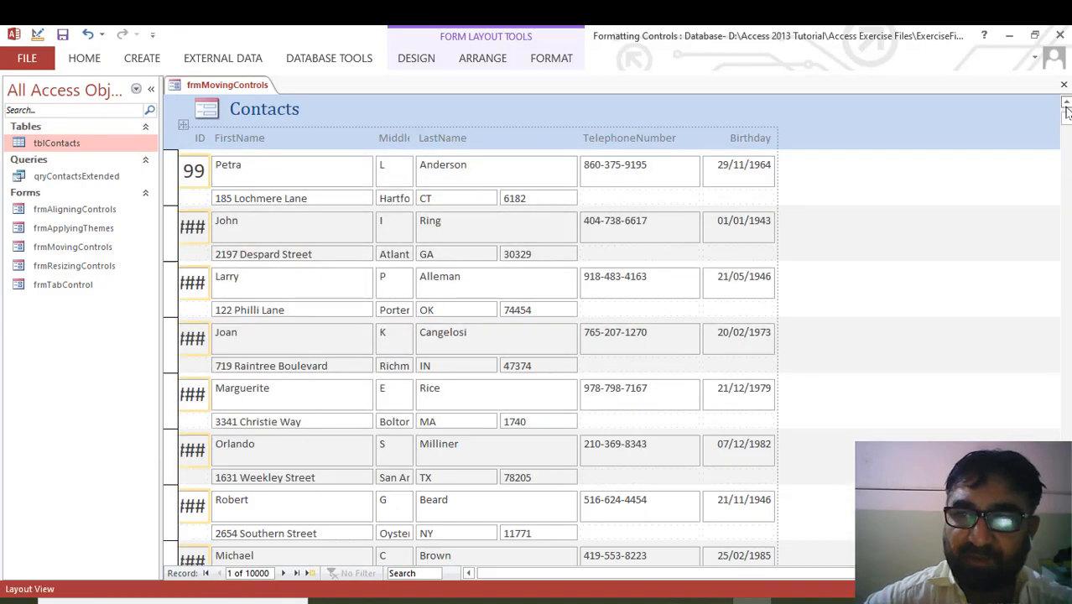
pyautogui.moveTo(1066, 104)
pyautogui.mouseDown()
pyautogui.moveTo(1066, 124)
pyautogui.moveTo(1066, 103)
pyautogui.mouseUp()
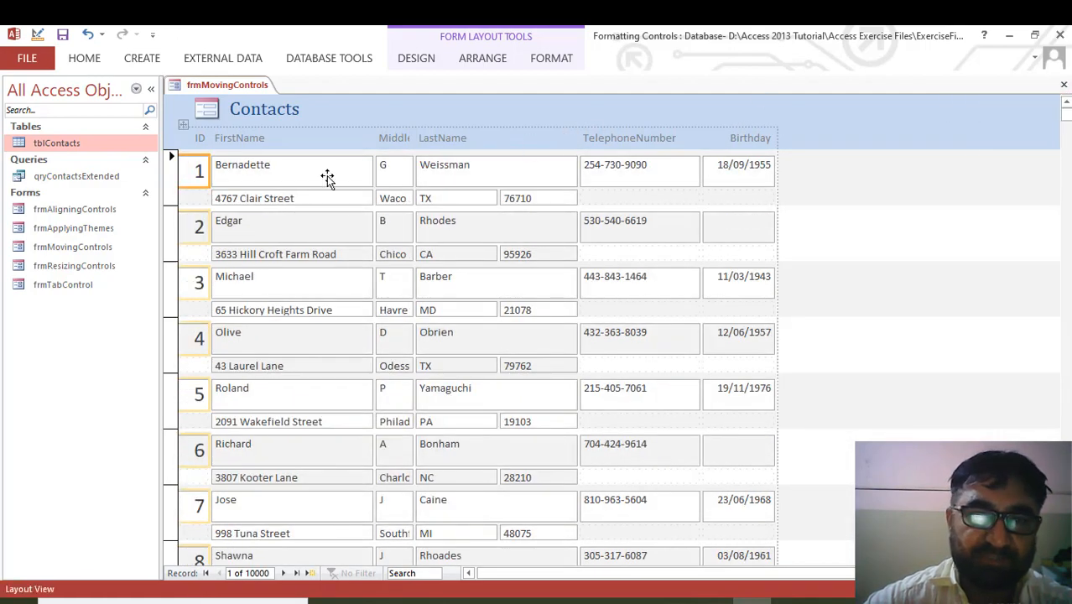
# Step: Switch frmMovingControls to Design View, slightly extend the Form Footer section, and inspect the StreetAddress, City, State and ZipCode controls
pyautogui.rightClick(191, 87)
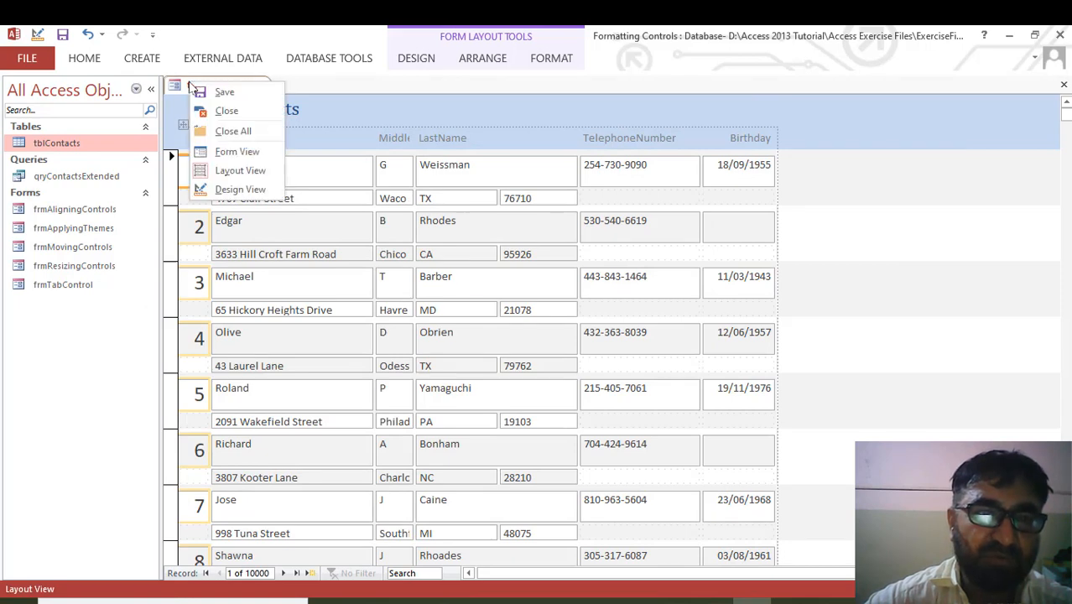
pyautogui.click(238, 189)
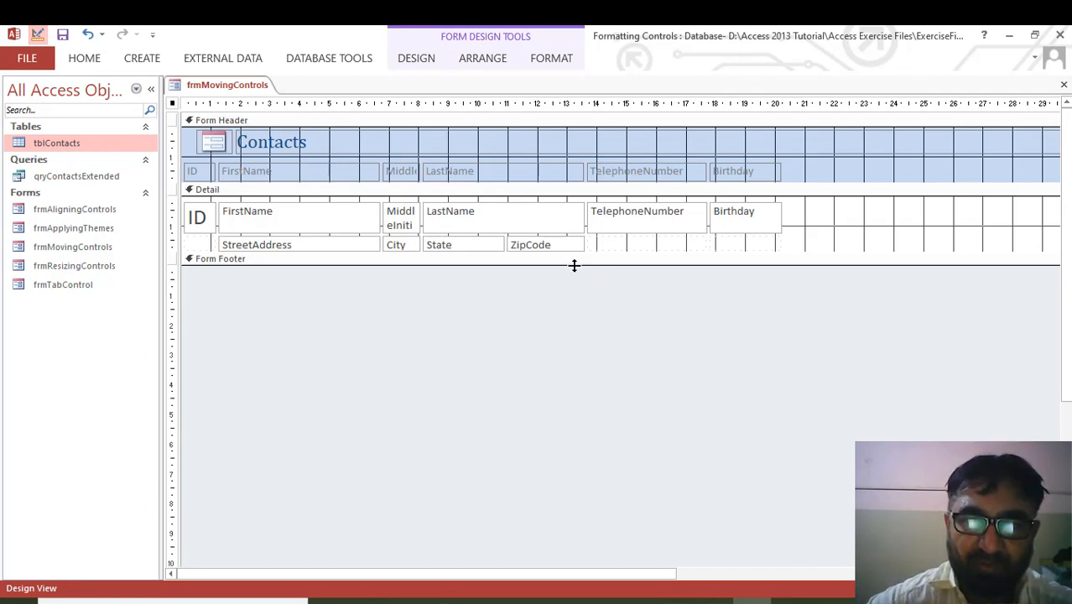
pyautogui.moveTo(574, 265); pyautogui.dragTo(574, 269)
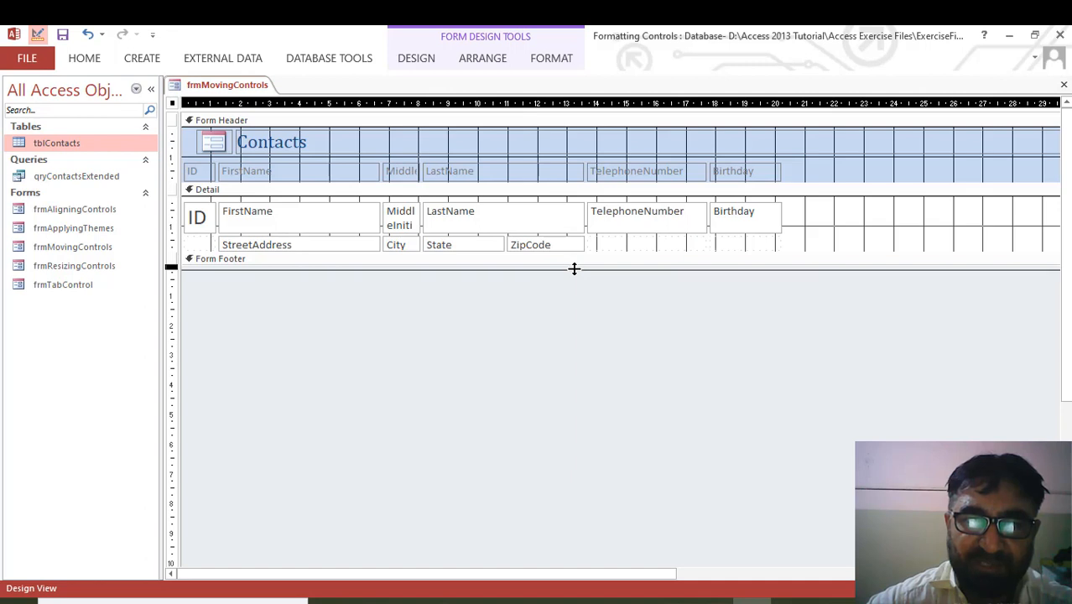
pyautogui.click(359, 250)
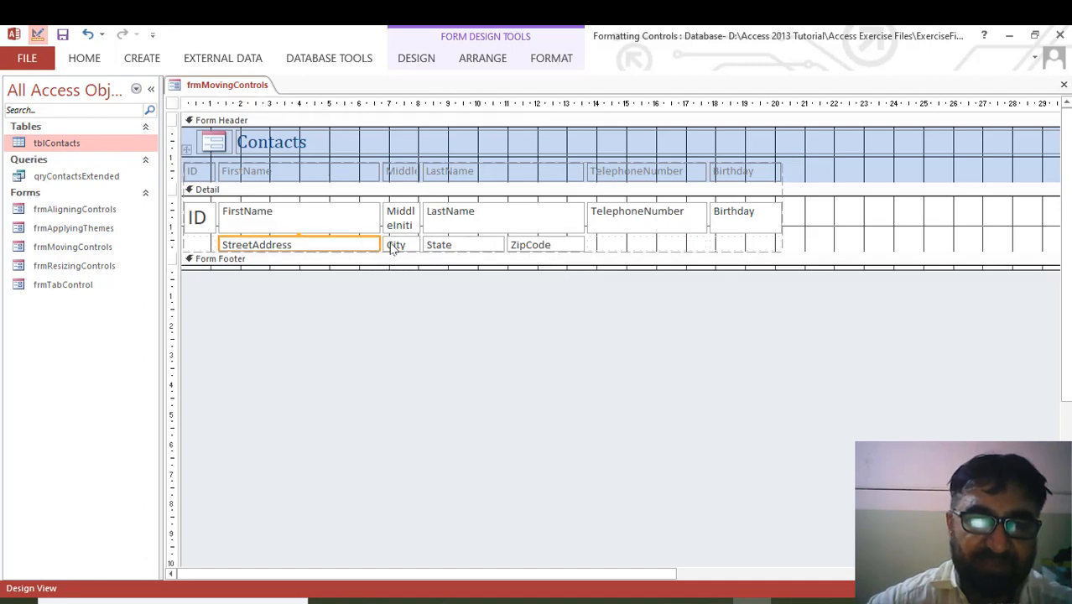
pyautogui.click(397, 247)
pyautogui.click(452, 244)
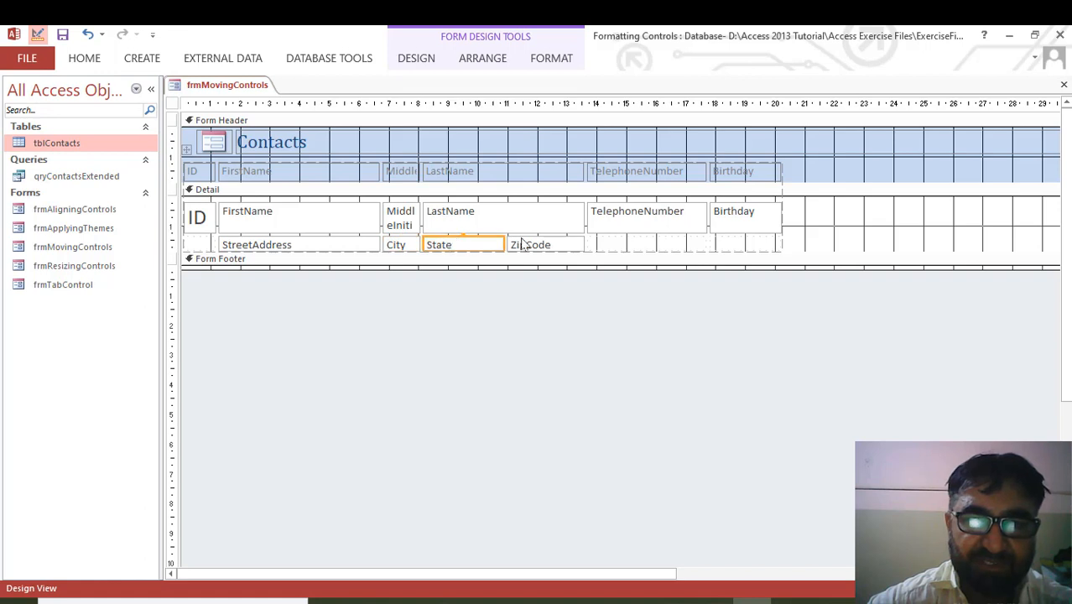
pyautogui.click(534, 242)
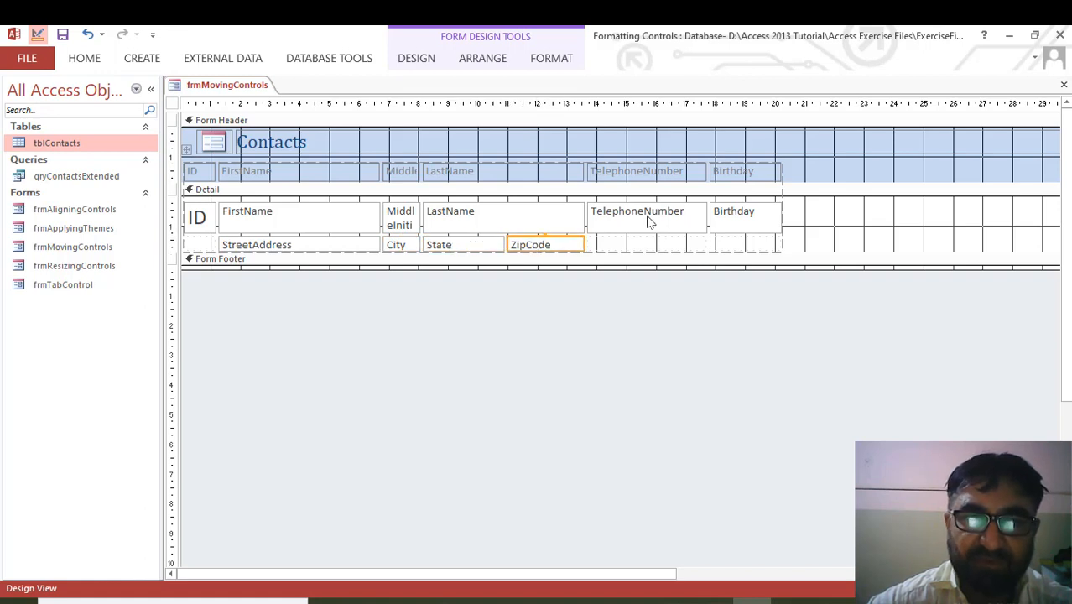
# Step: Display frmMovingControls in Form View and check the TelephoneNumber, Birthday and ID fields of the first record
pyautogui.rightClick(229, 88)
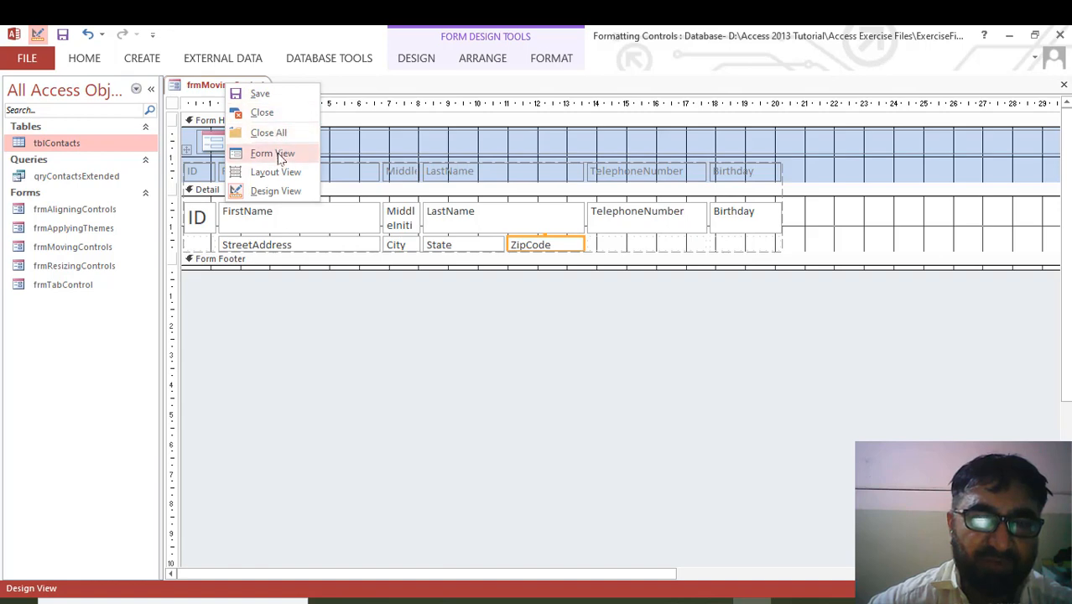
pyautogui.click(281, 156)
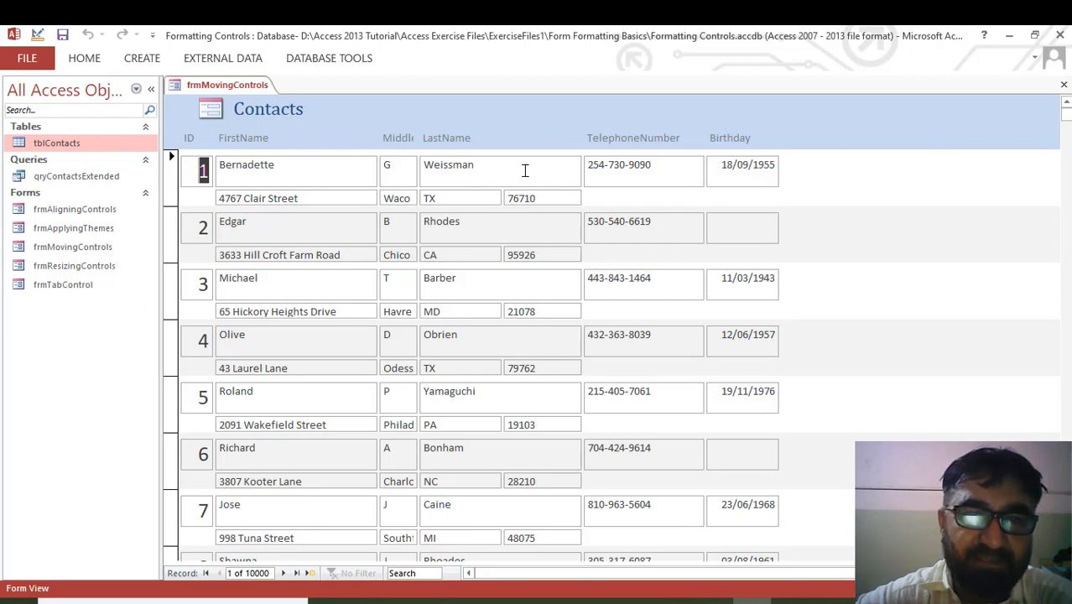
pyautogui.click(613, 167)
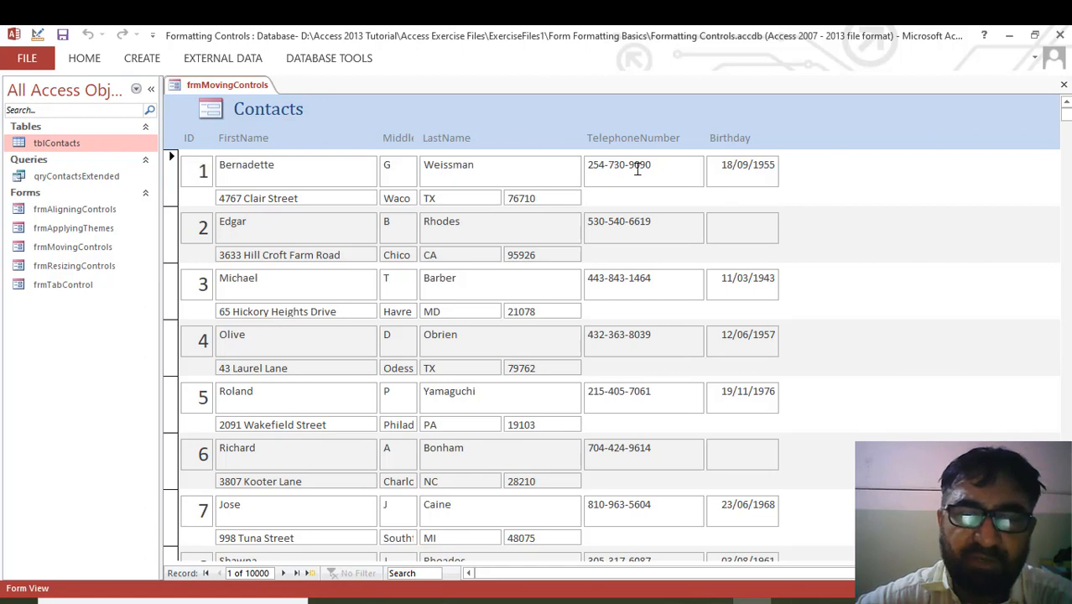
pyautogui.click(735, 178)
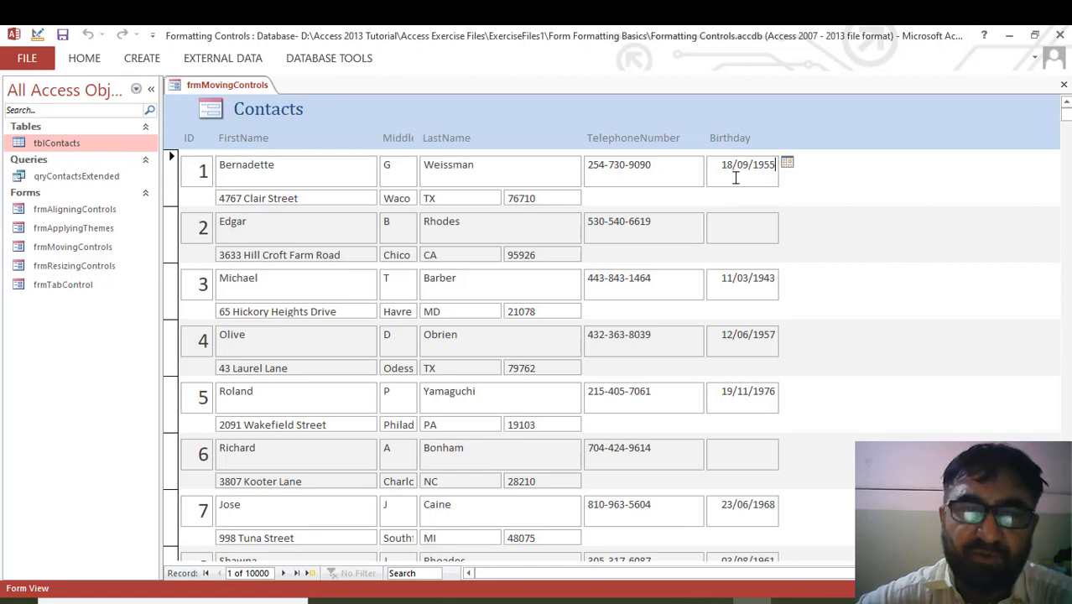
pyautogui.click(200, 177)
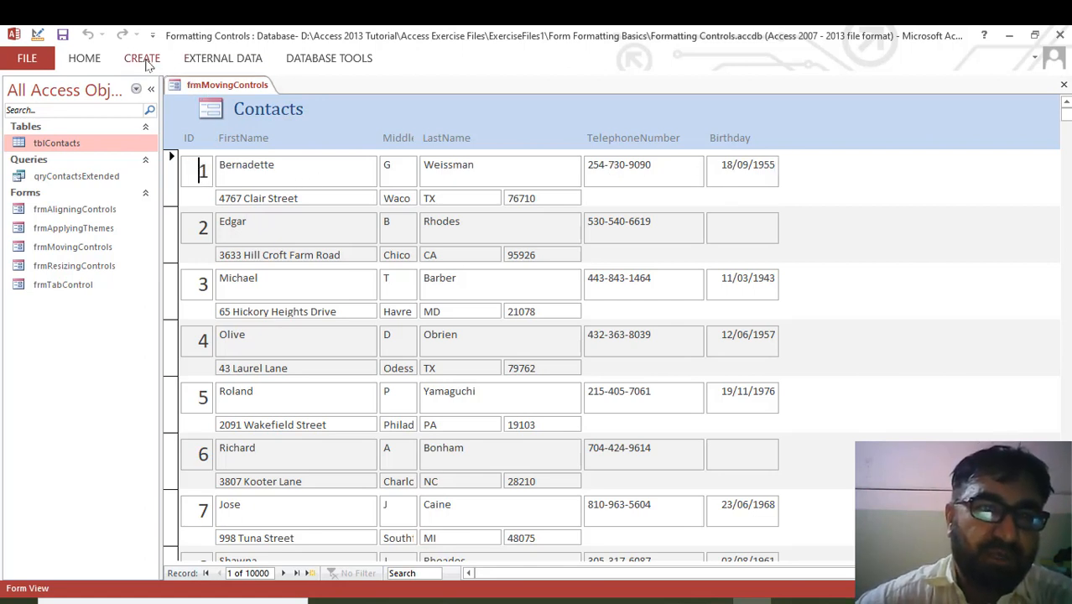
# Step: Return frmMovingControls to Layout View and center the text in the ID text box
pyautogui.rightClick(209, 87)
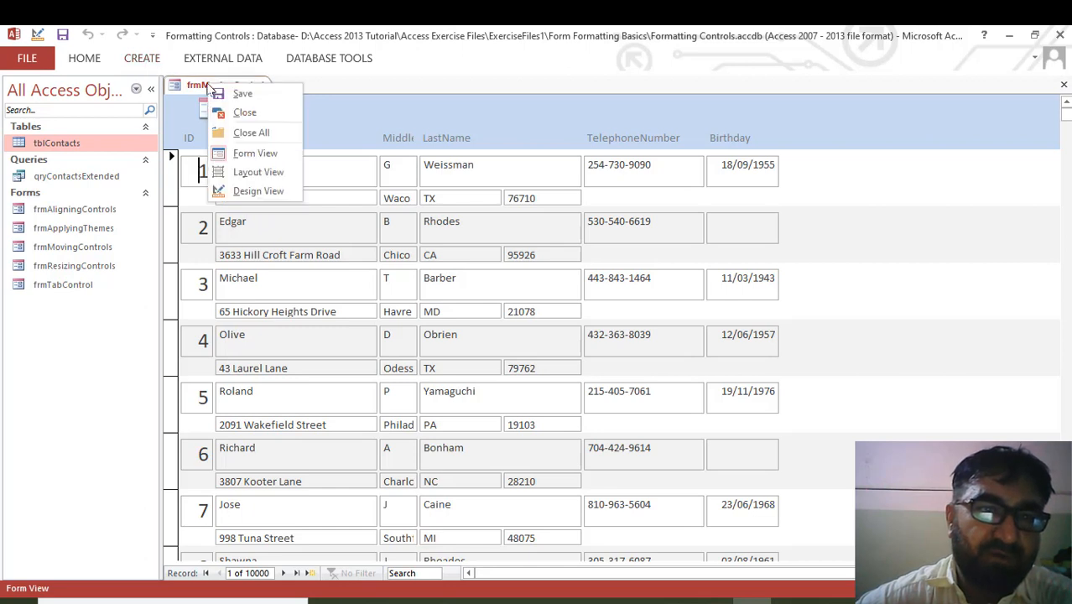
pyautogui.click(253, 170)
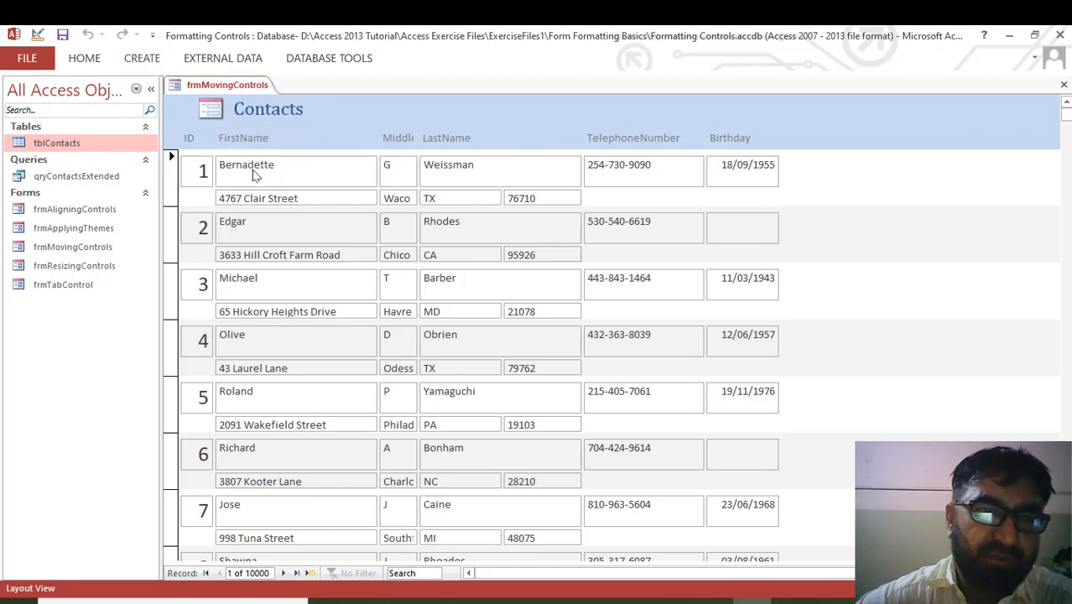
pyautogui.click(84, 59)
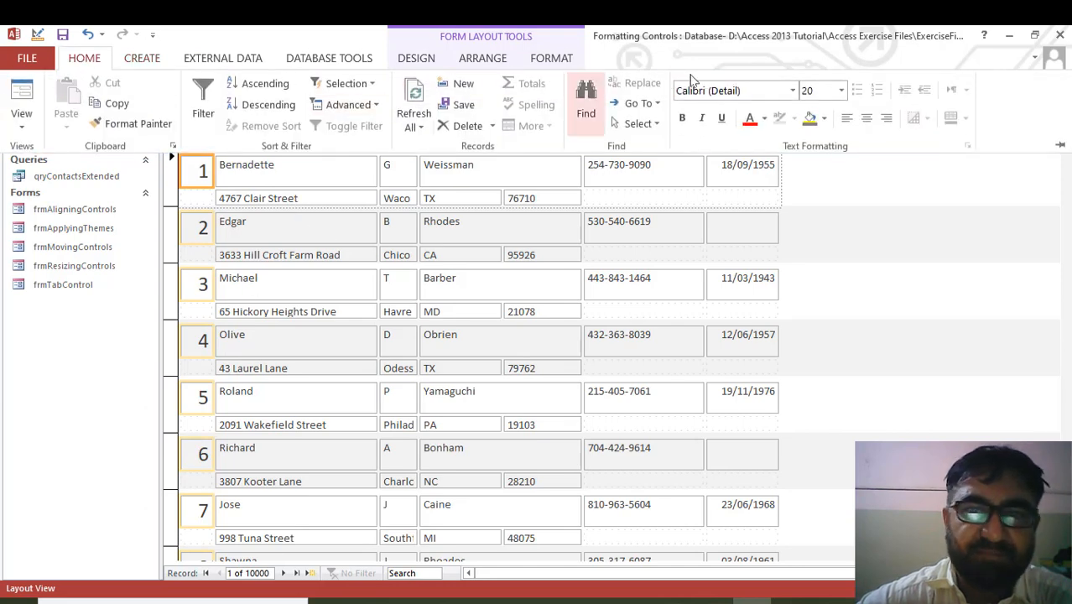
pyautogui.click(867, 121)
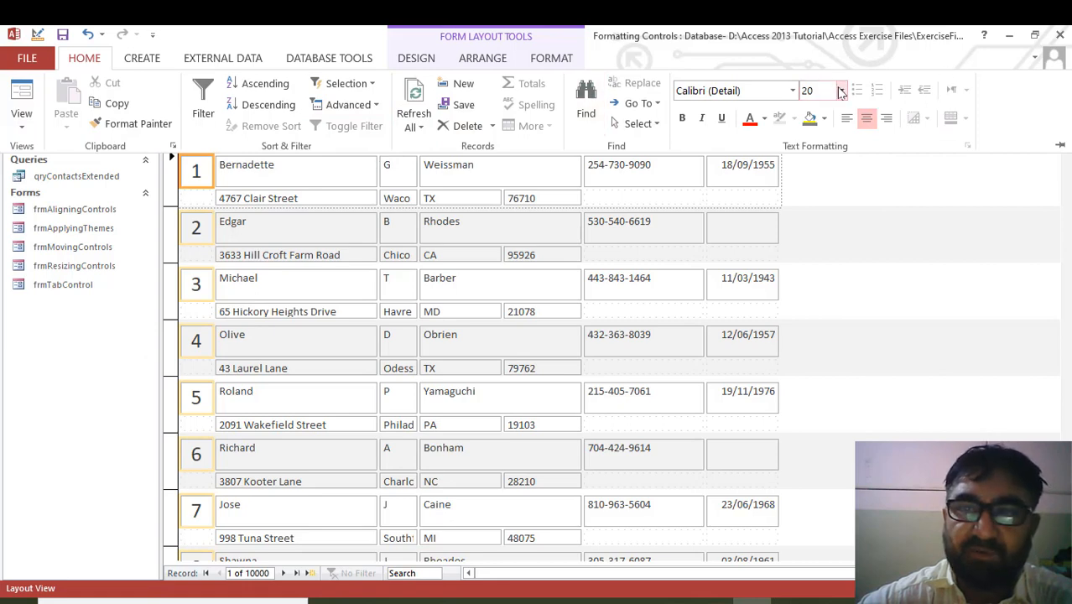
# Step: Set the font size of the ID text box to 24 and check how larger IDs fit
pyautogui.click(842, 91)
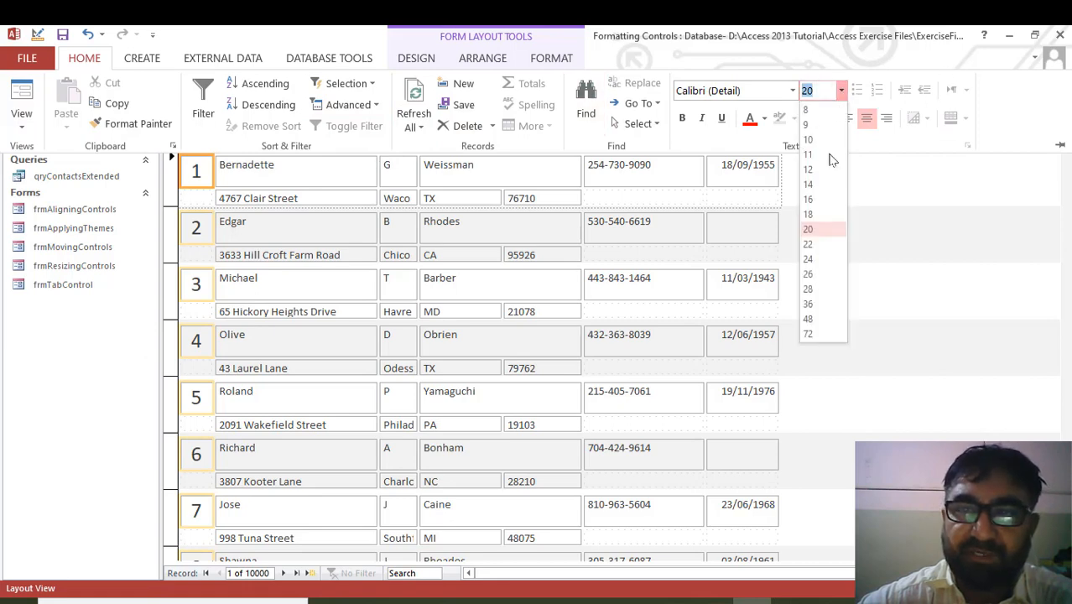
pyautogui.click(808, 259)
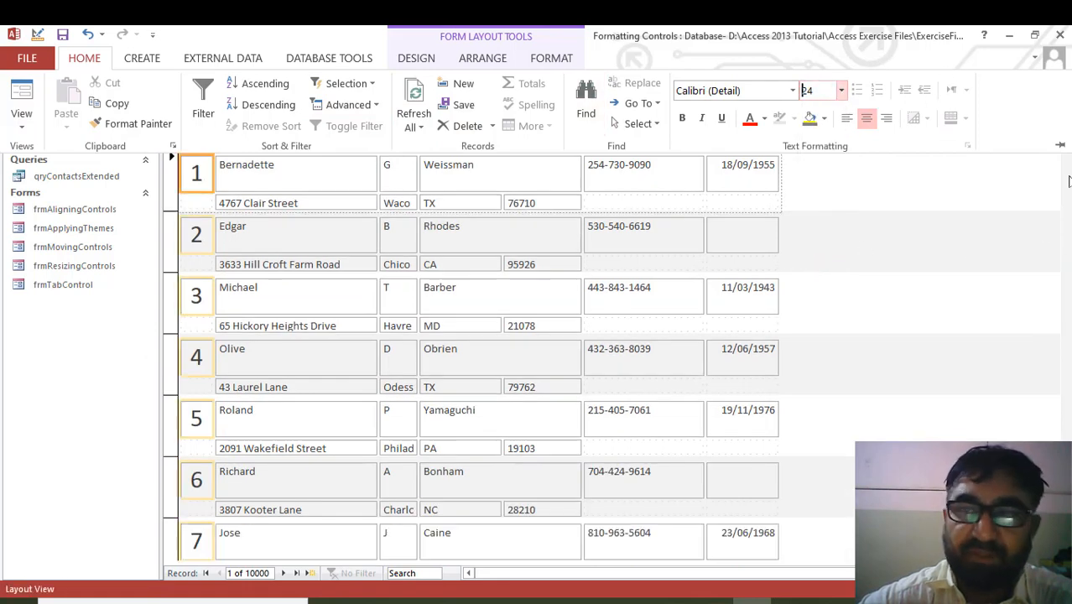
pyautogui.click(1067, 173)
pyautogui.click(1068, 173)
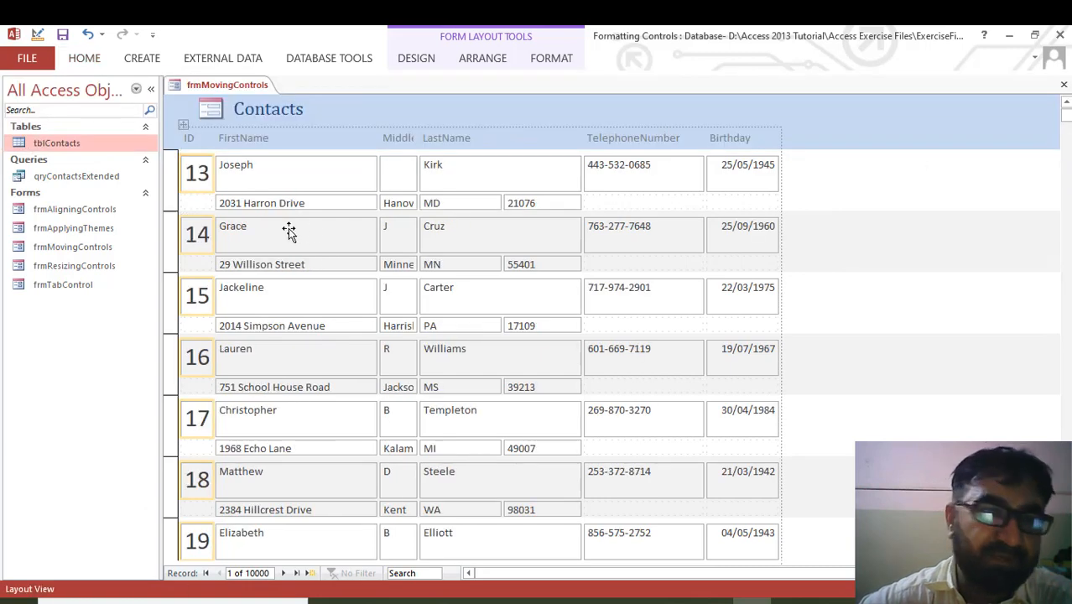
# Step: Close frmMovingControls with its design changes saved and open the frmAligningControls form
pyautogui.click(1063, 85)
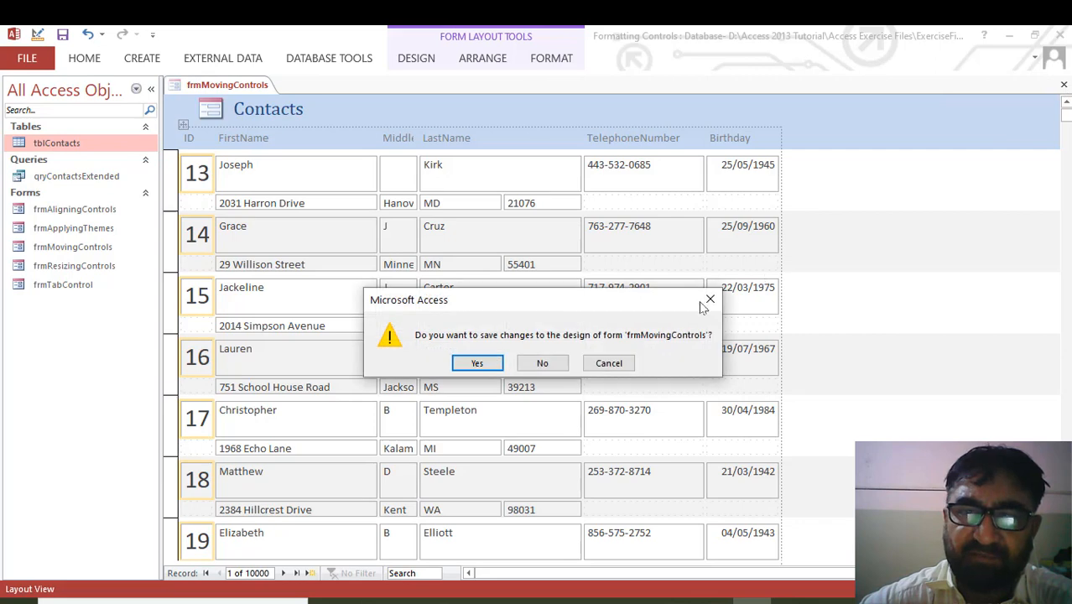
pyautogui.click(478, 363)
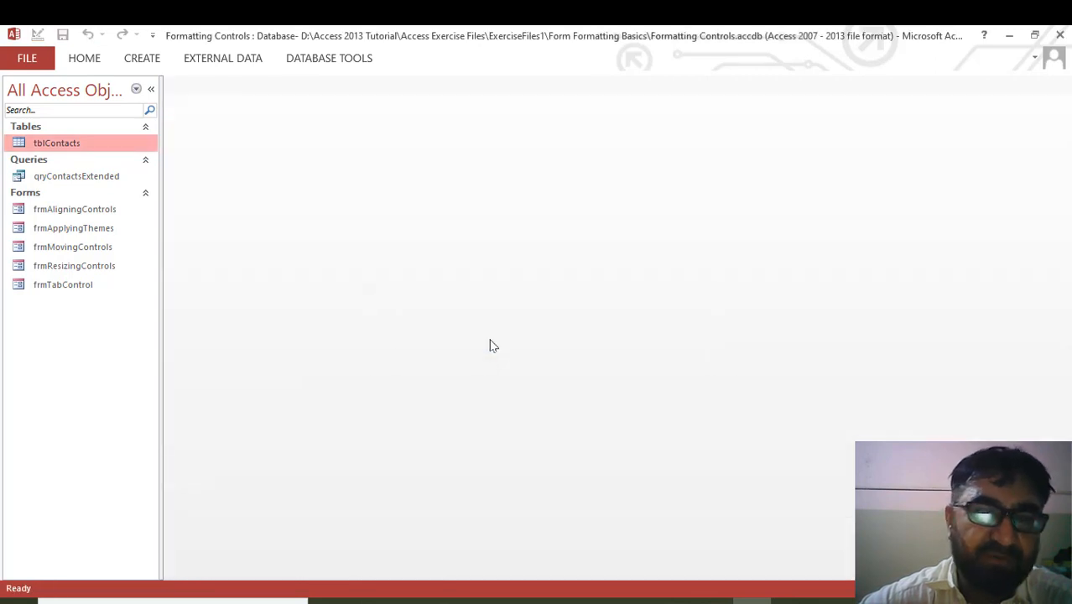
pyautogui.doubleClick(107, 215)
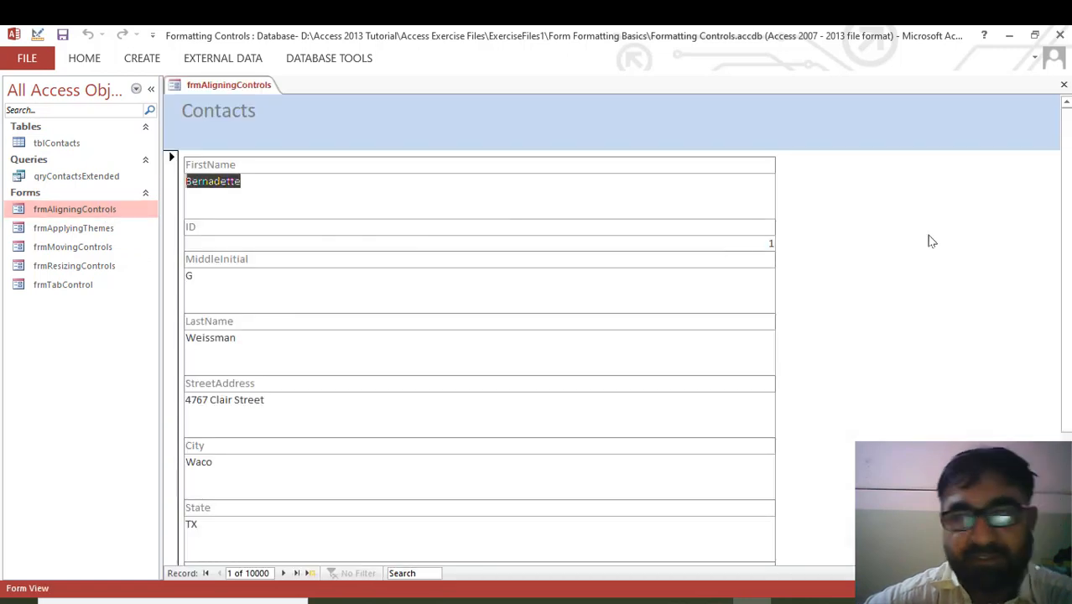
# Step: Look at frmAligningControls in Design View and switch it to Layout View
pyautogui.rightClick(192, 91)
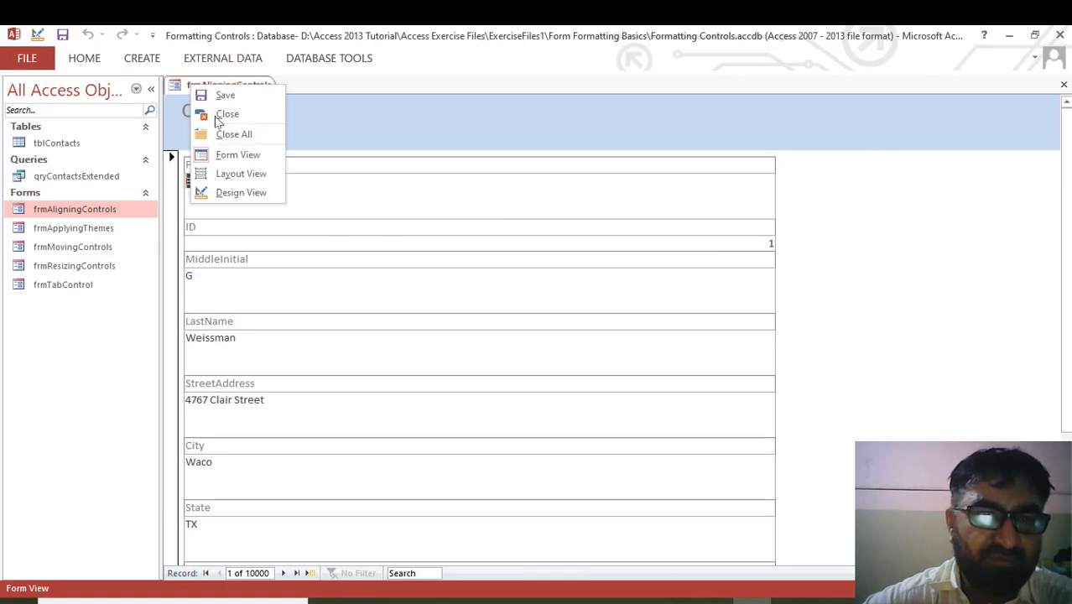
pyautogui.click(253, 196)
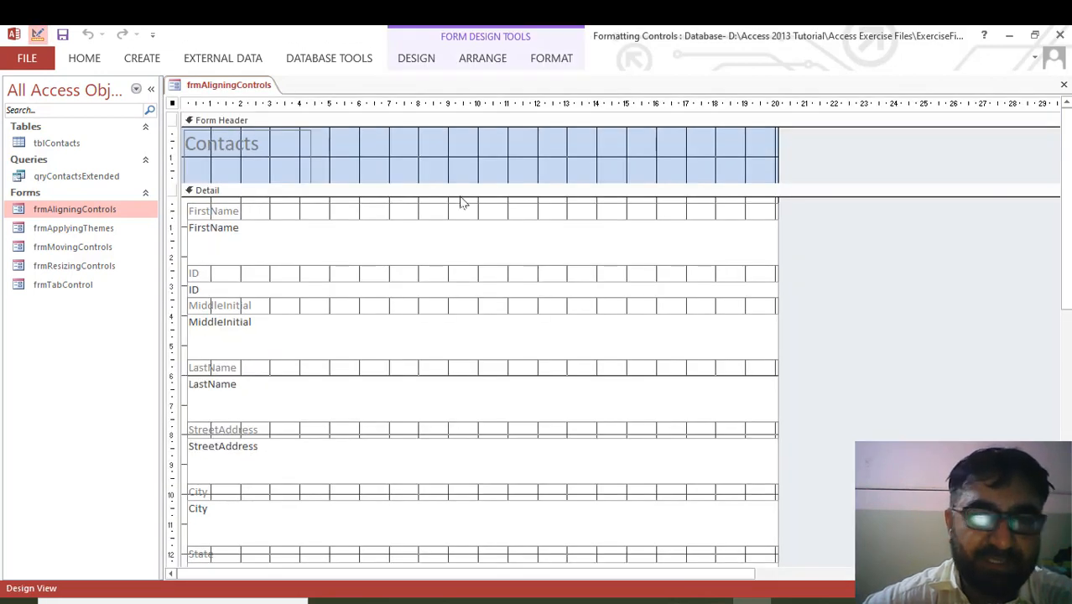
pyautogui.rightClick(203, 85)
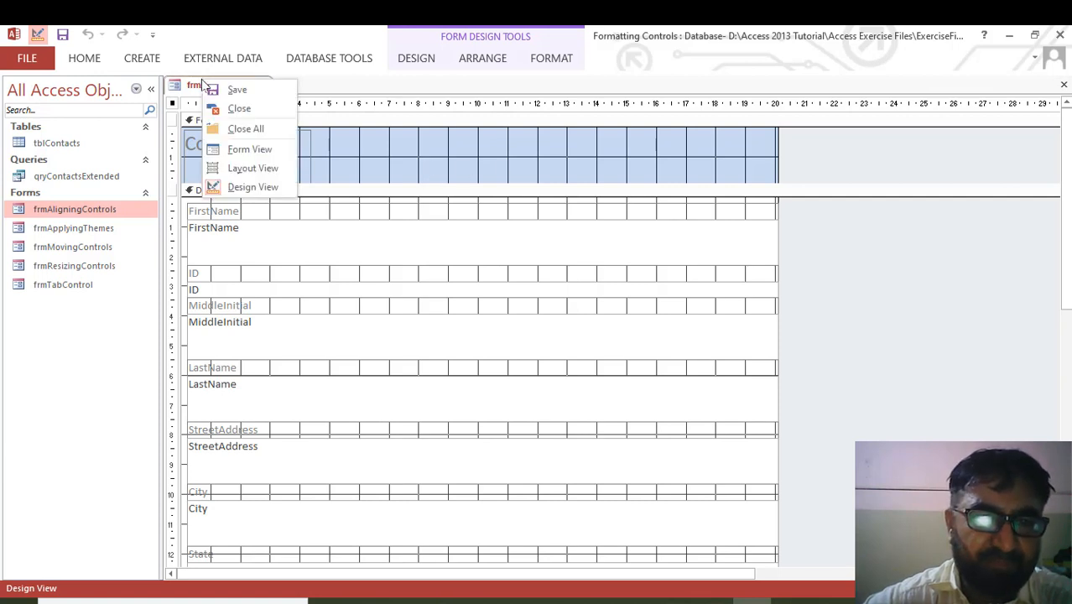
pyautogui.click(251, 168)
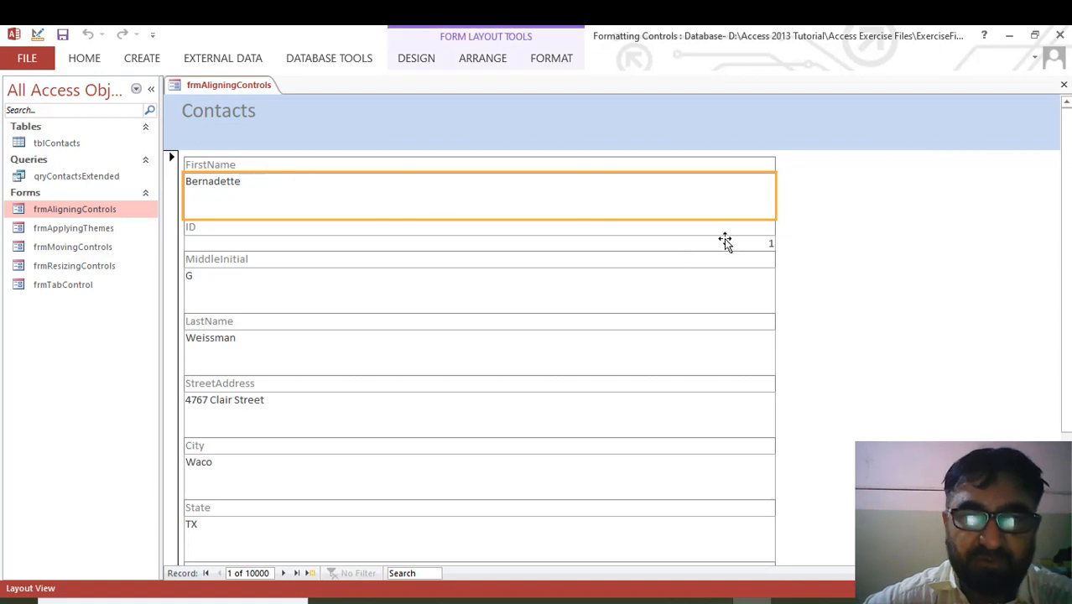
# Step: Select the FirstName label, FirstName text box and ID label together, and clear the selection
pyautogui.click(759, 244)
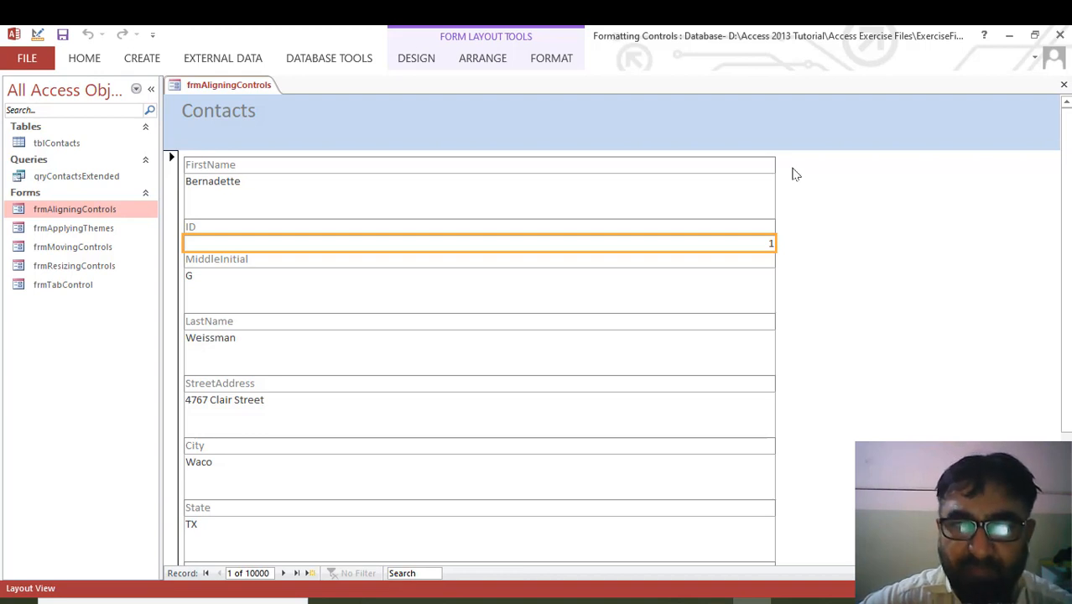
pyautogui.click(253, 168)
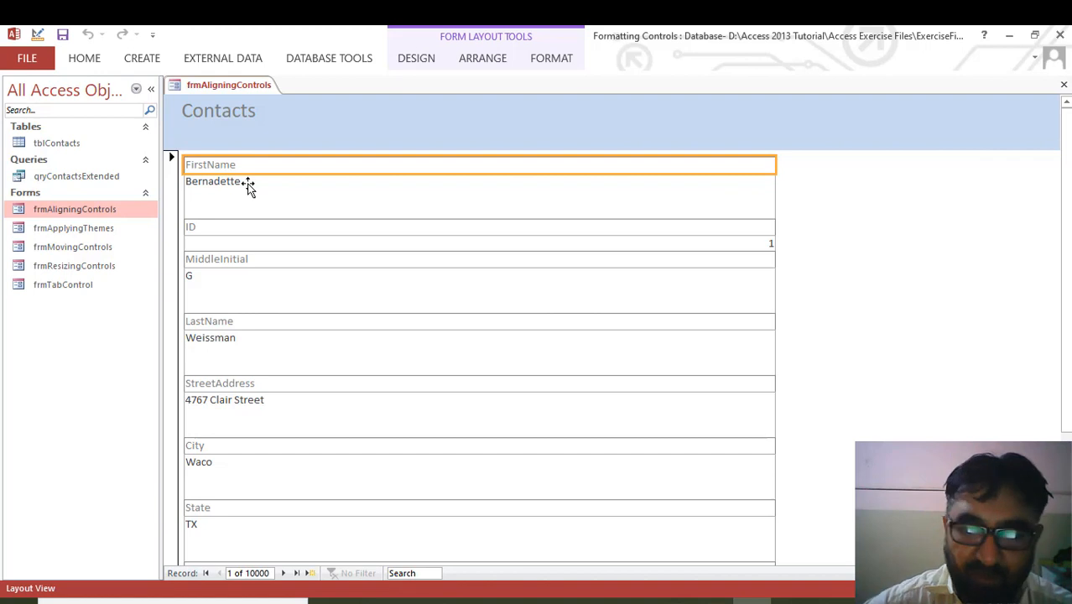
pyautogui.keyDown('shift'); pyautogui.click(249, 186); pyautogui.keyUp('shift')
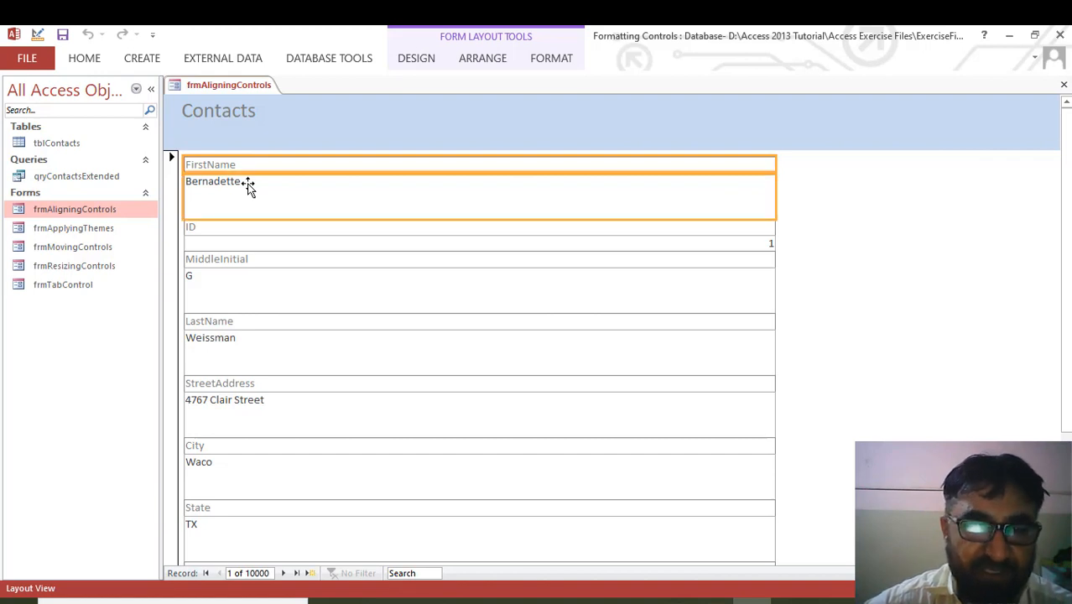
pyautogui.keyDown('shift'); pyautogui.click(243, 228); pyautogui.keyUp('shift')
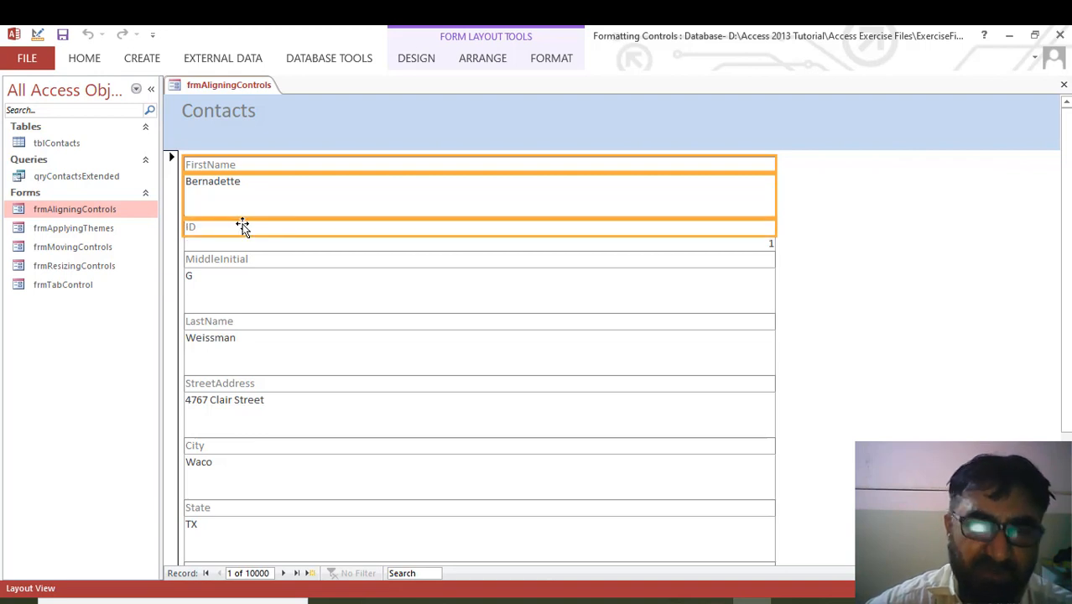
pyautogui.click(848, 228)
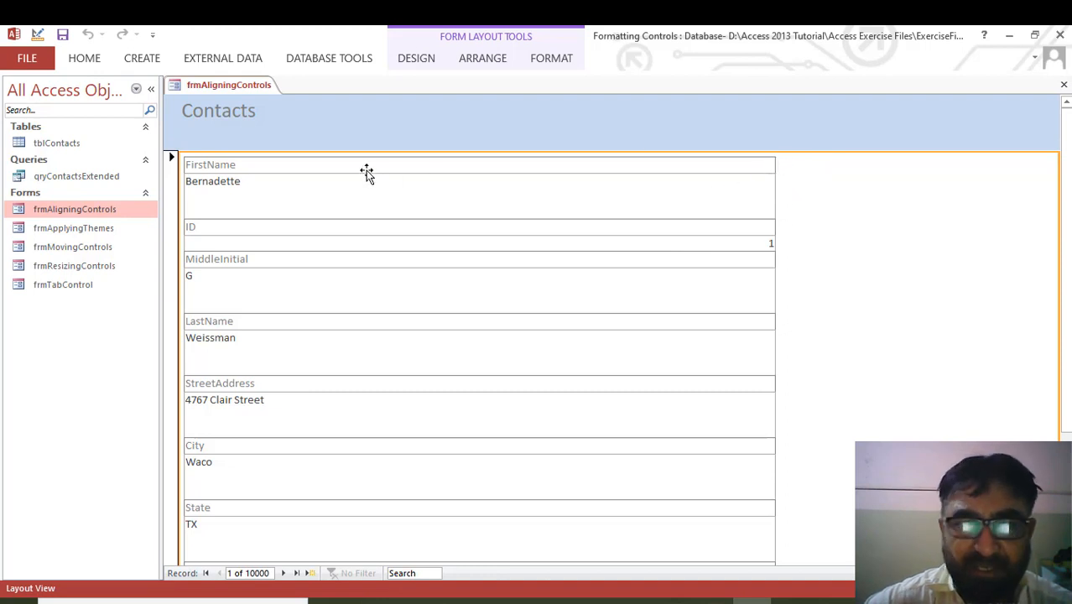
# Step: Switch frmAligningControls to Design View and select every label and text box in the Detail section
pyautogui.rightClick(196, 86)
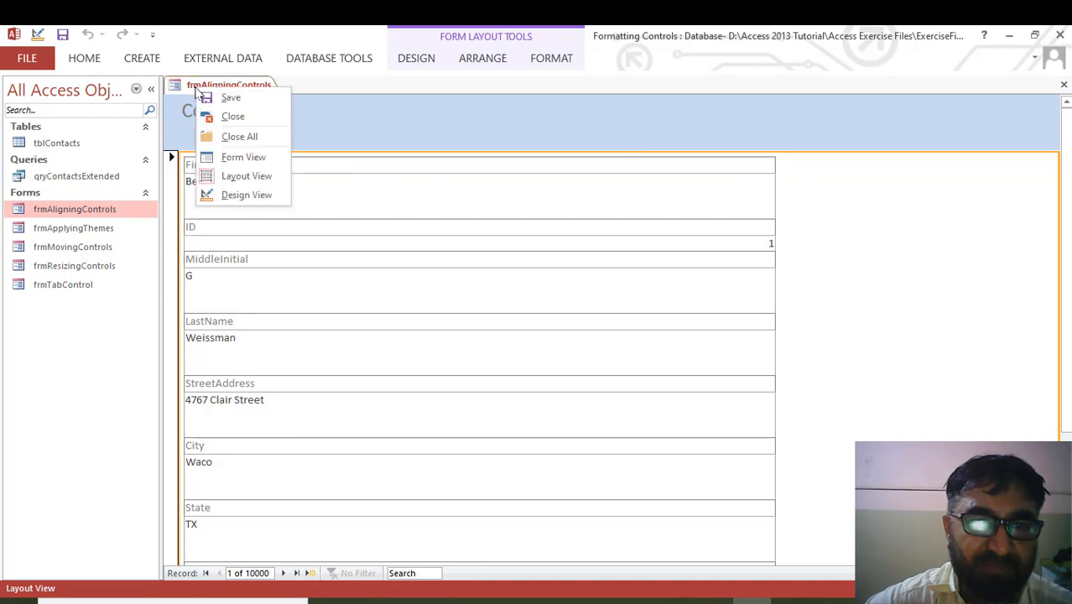
pyautogui.click(258, 204)
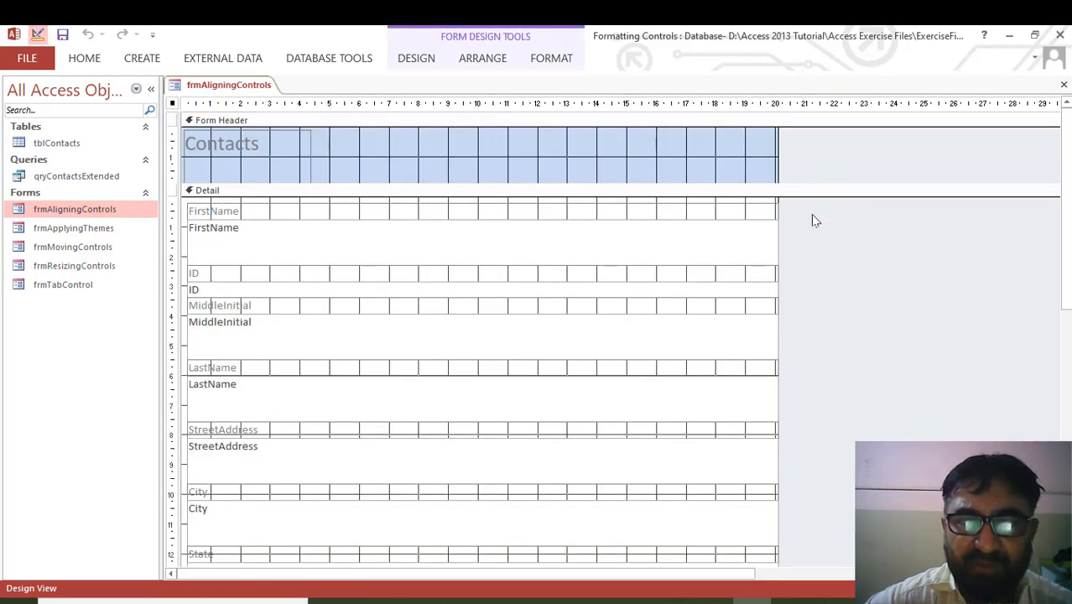
pyautogui.moveTo(780, 204); pyautogui.dragTo(186, 376)
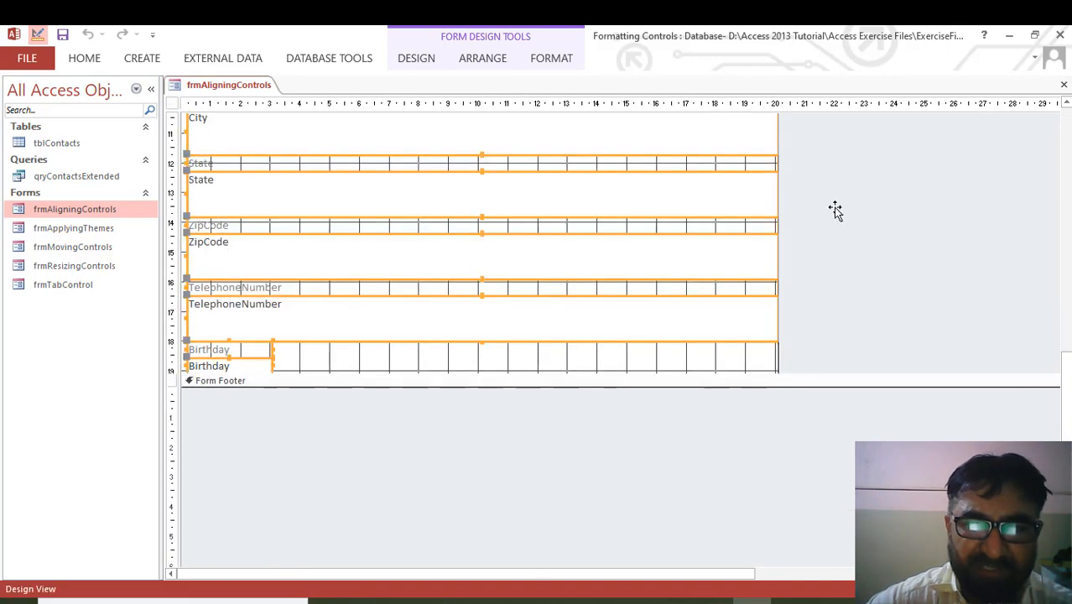
pyautogui.moveTo(1066, 379); pyautogui.dragTo(1066, 117)
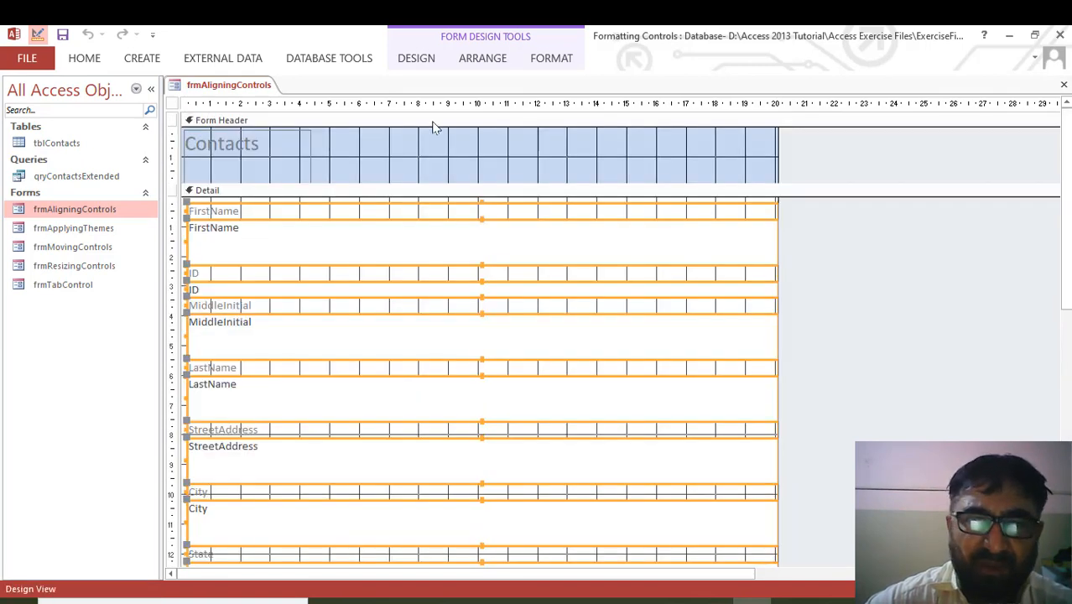
# Step: Look through the Size/Space options offered for the selected Detail controls without applying any
pyautogui.click(420, 60)
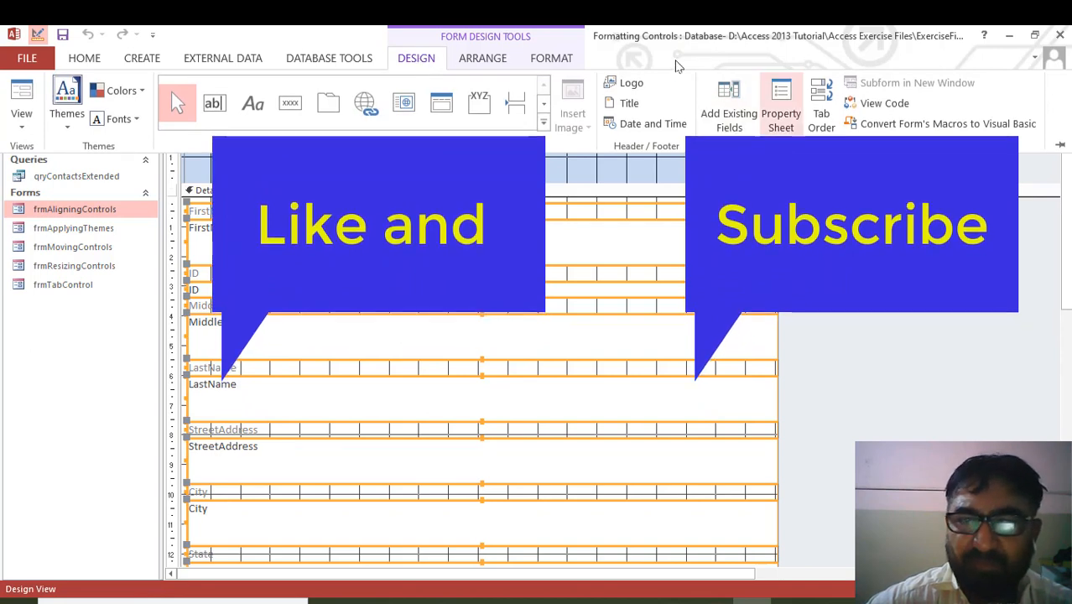
pyautogui.click(477, 60)
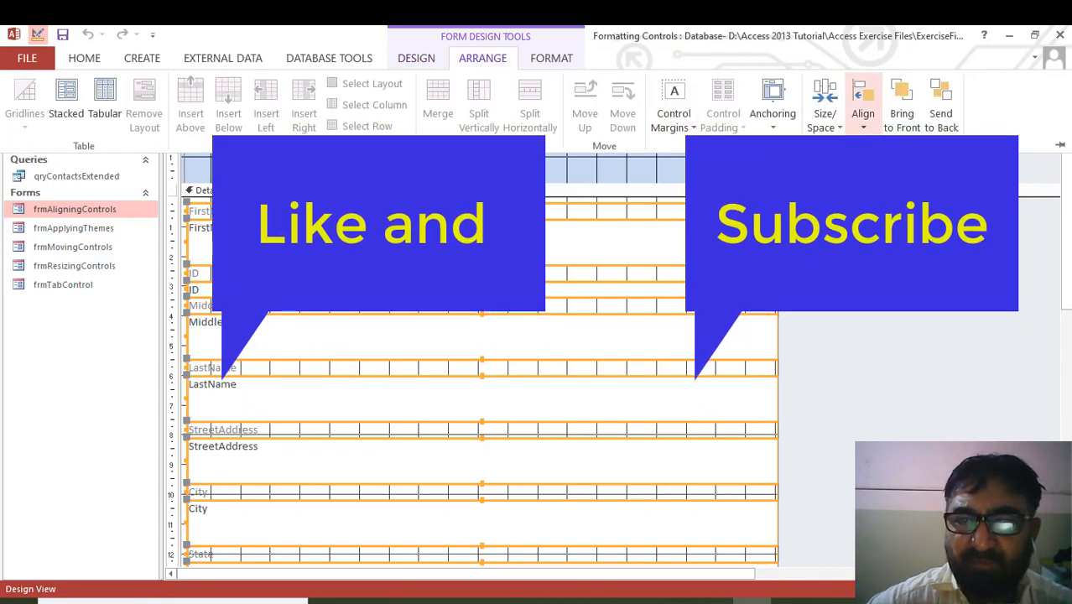
pyautogui.click(835, 126)
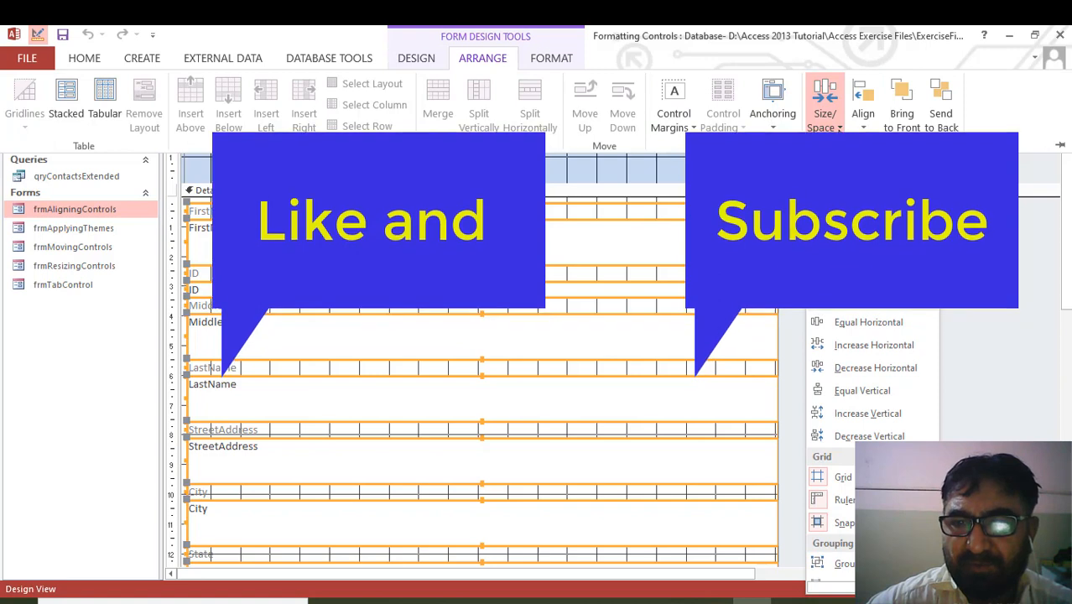
pyautogui.click(830, 104)
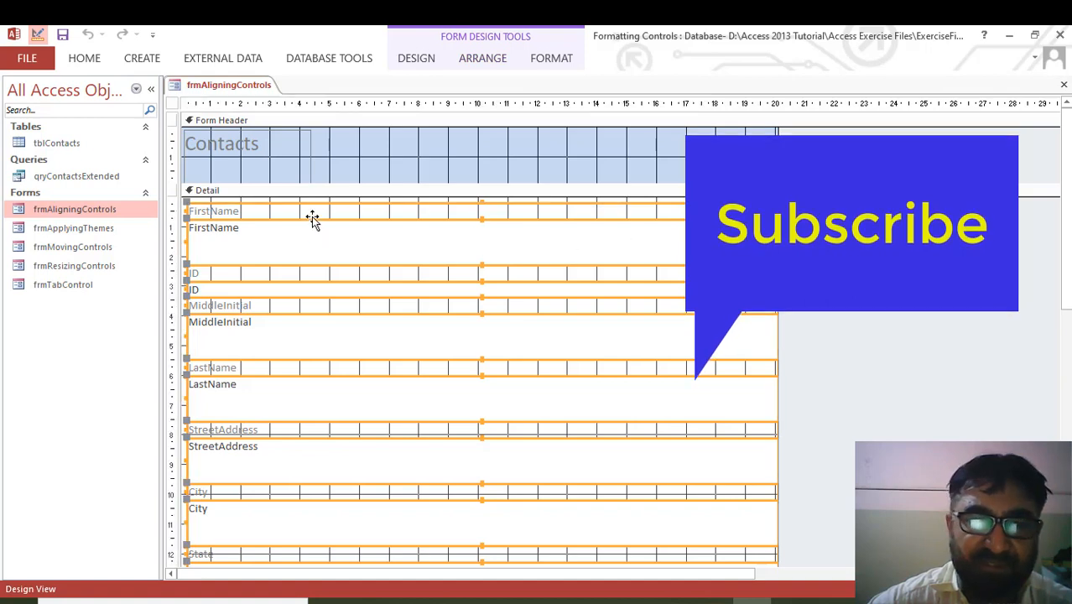
# Step: Clear the multiple selection and examine which Size/Space options are offered for a single control
pyautogui.click(293, 201)
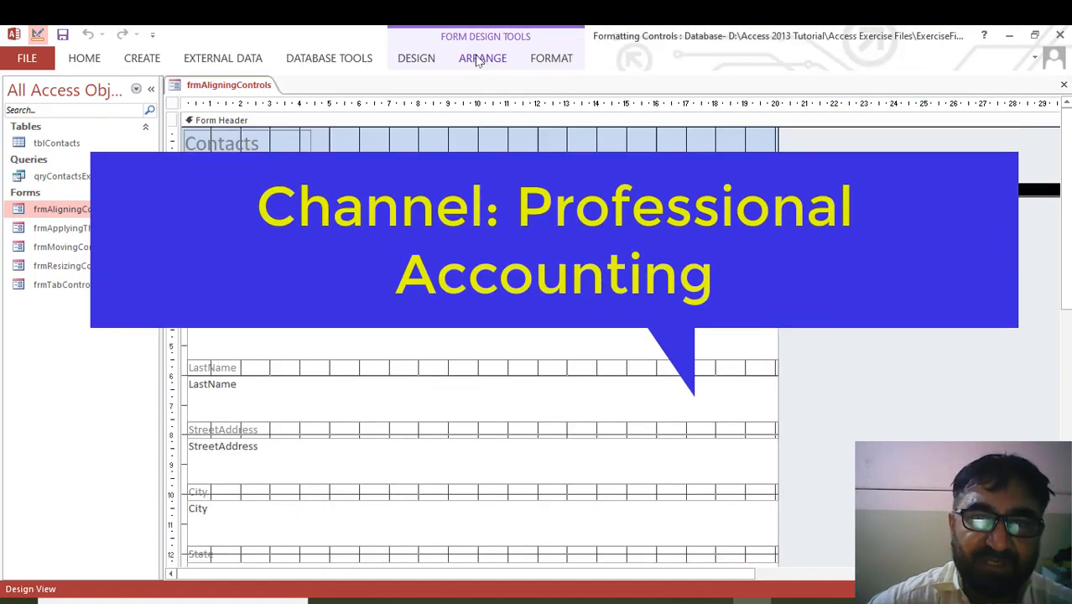
pyautogui.click(483, 58)
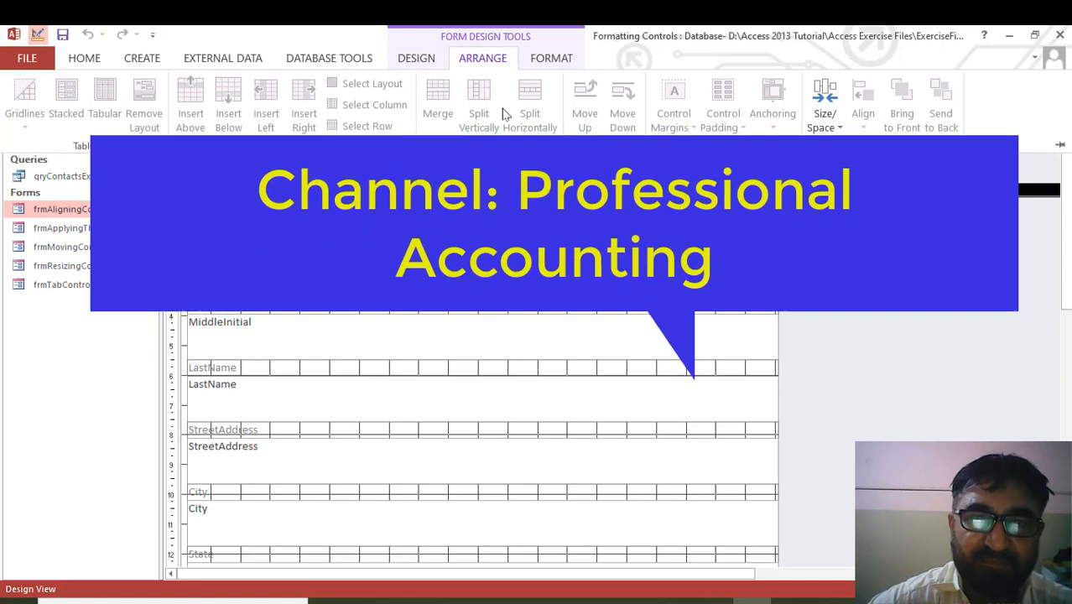
pyautogui.click(403, 206)
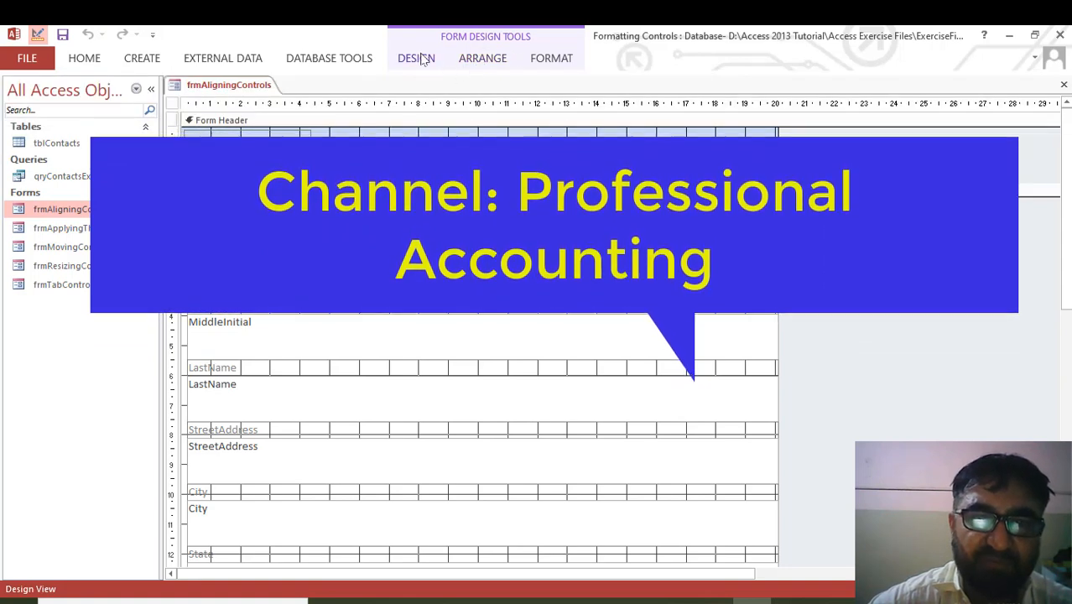
pyautogui.click(474, 58)
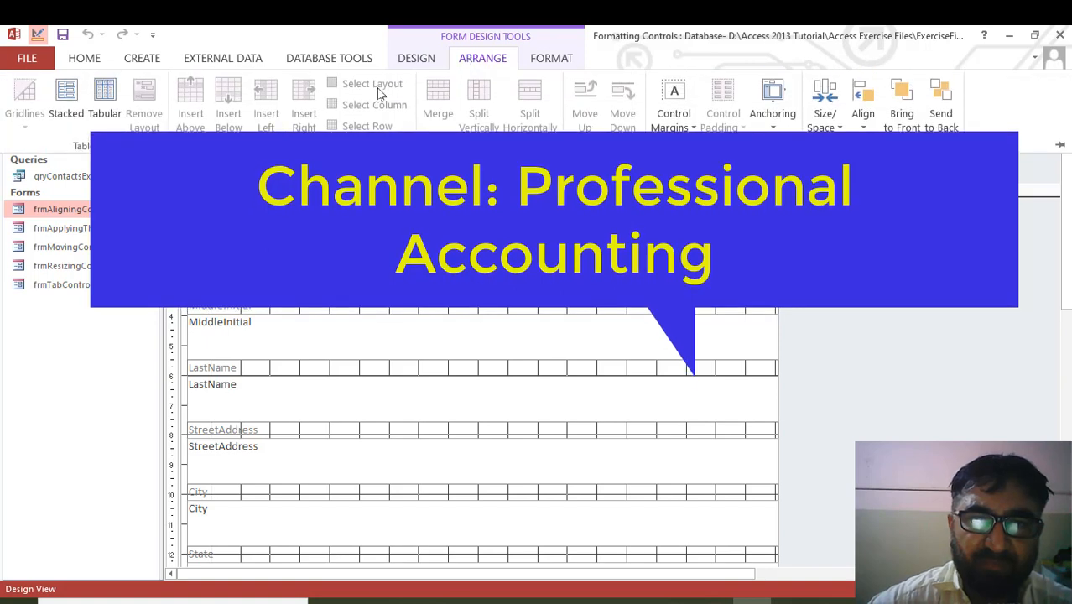
pyautogui.click(824, 105)
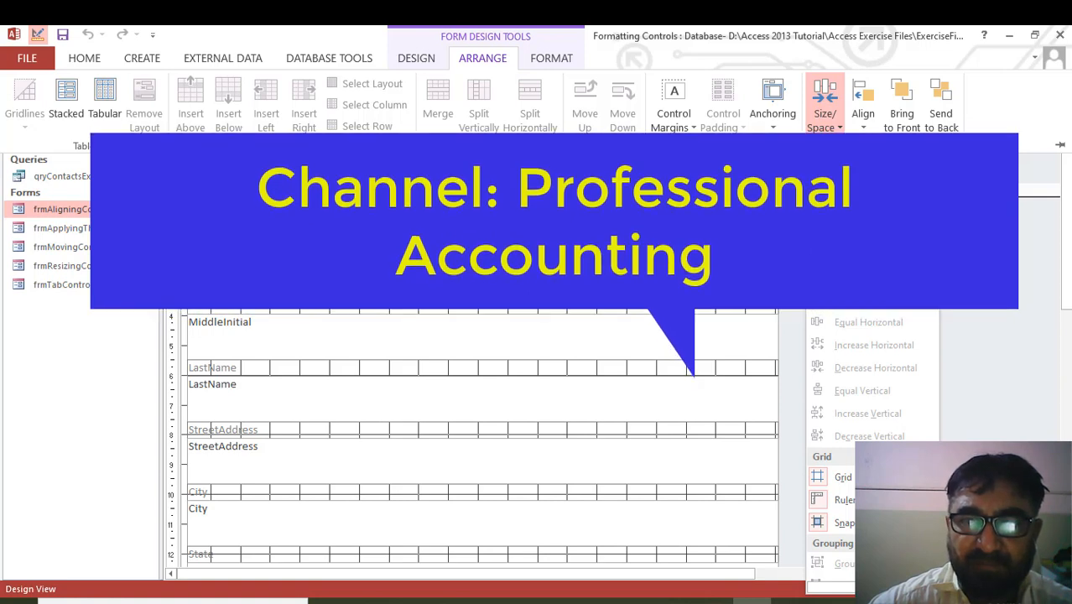
pyautogui.press('Escape')
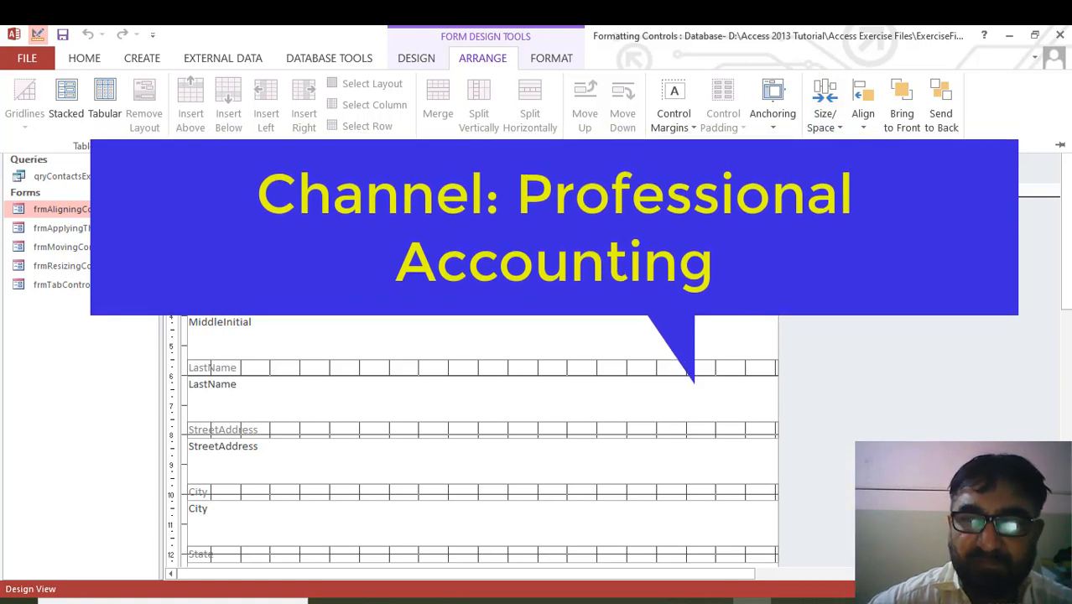
pyautogui.hotkey('ctrl', 'F1')
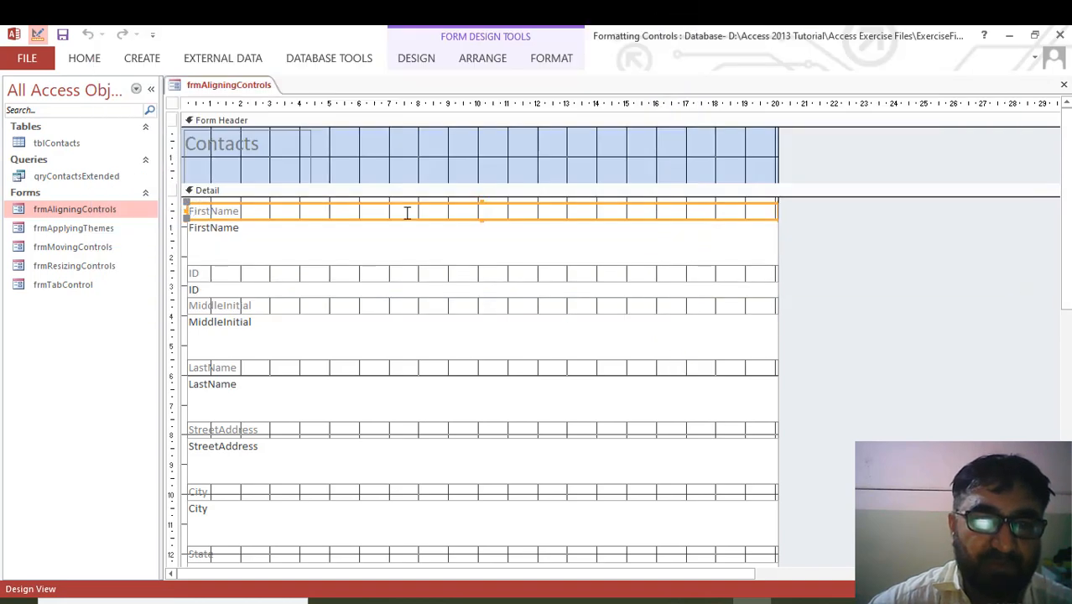
# Step: Select the FirstName label and text box together, review their arrangement commands, and clear the selection
pyautogui.click(750, 243)
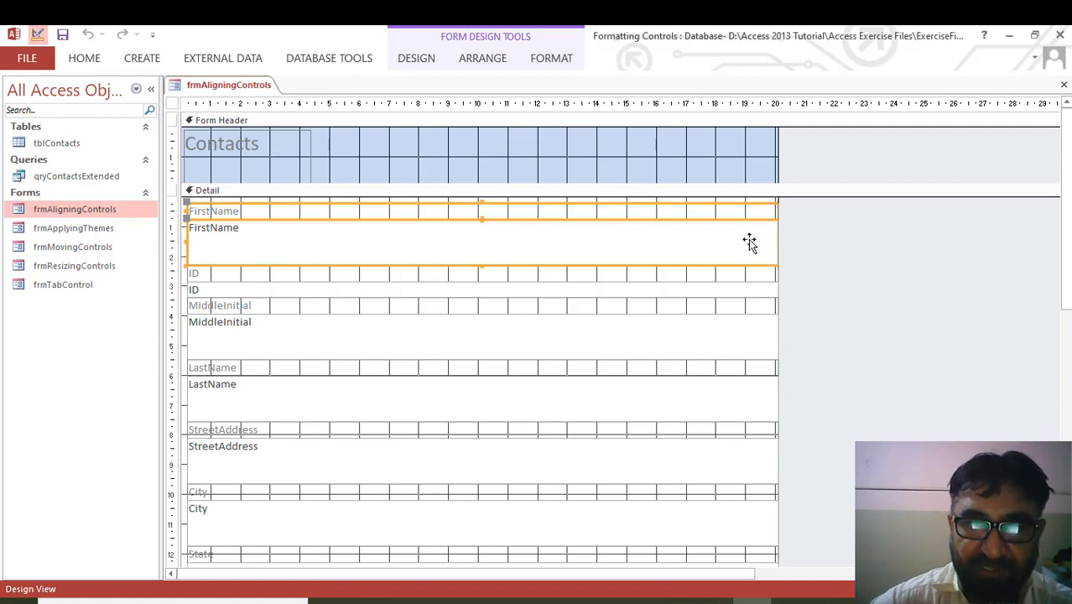
pyautogui.click(483, 57)
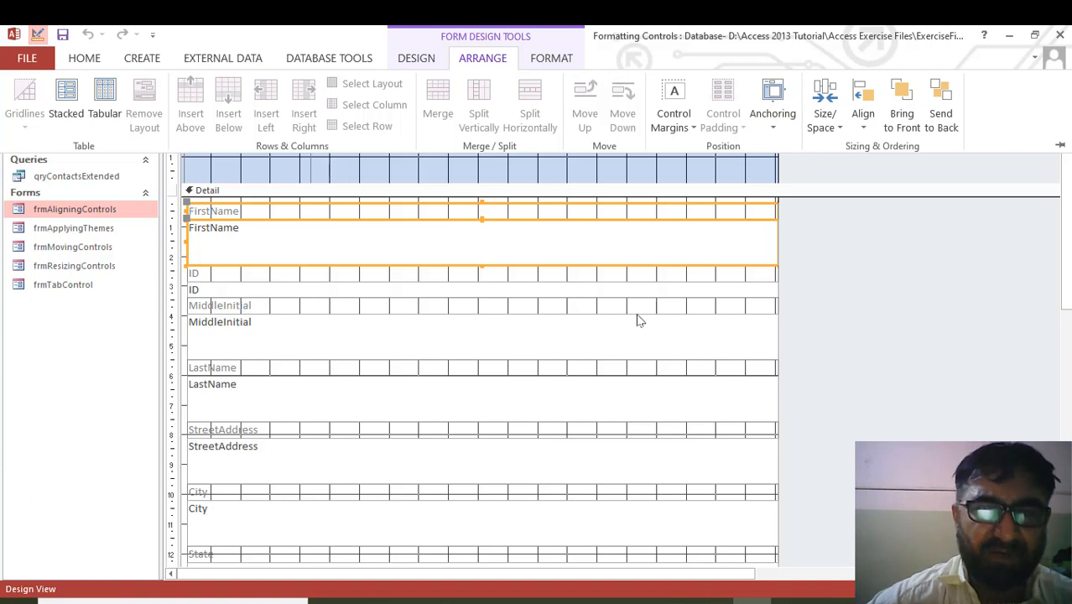
pyautogui.click(834, 291)
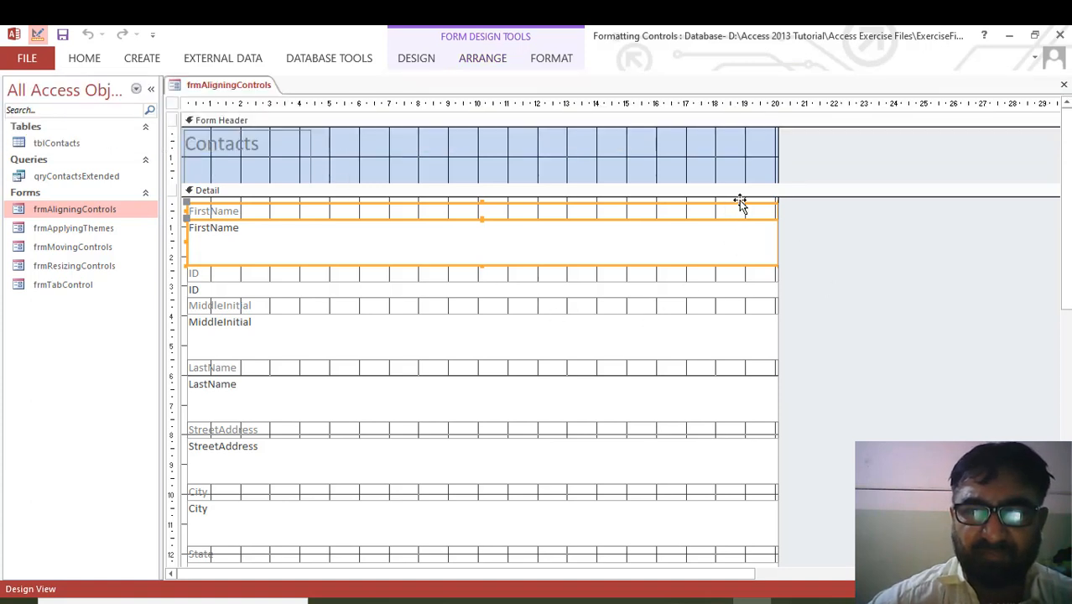
pyautogui.click(187, 252)
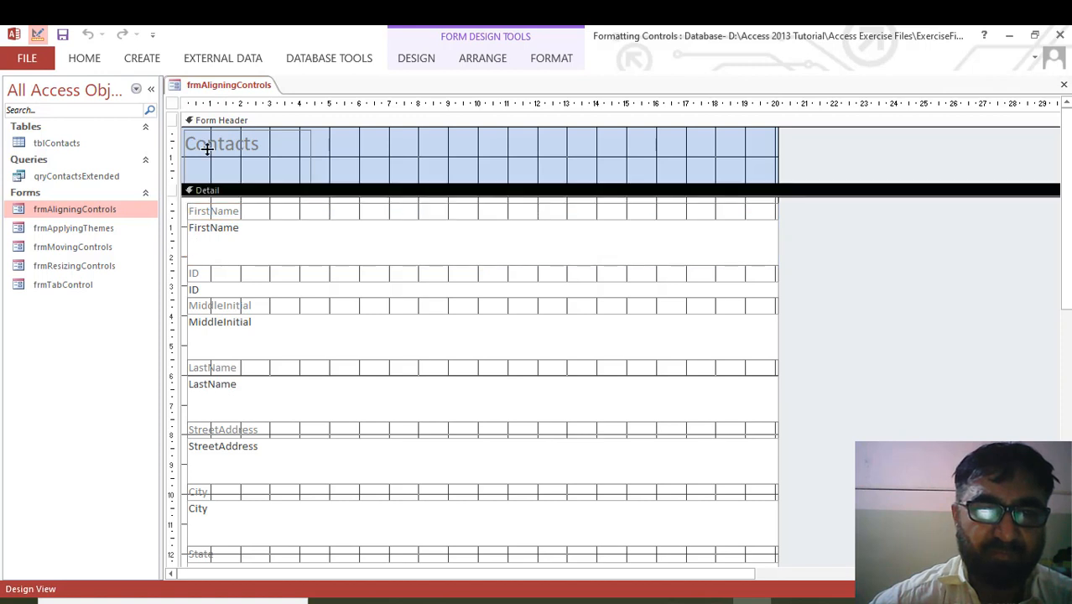
# Step: Switch the form to Layout View and examine the arrangement commands offered there for the FirstName text box
pyautogui.rightClick(223, 88)
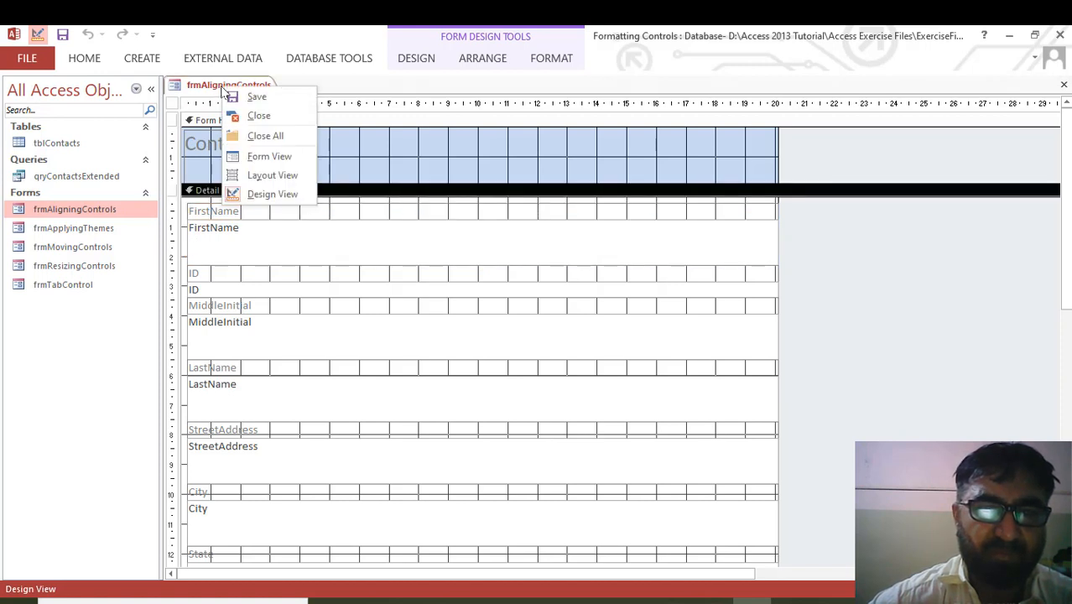
pyautogui.click(267, 175)
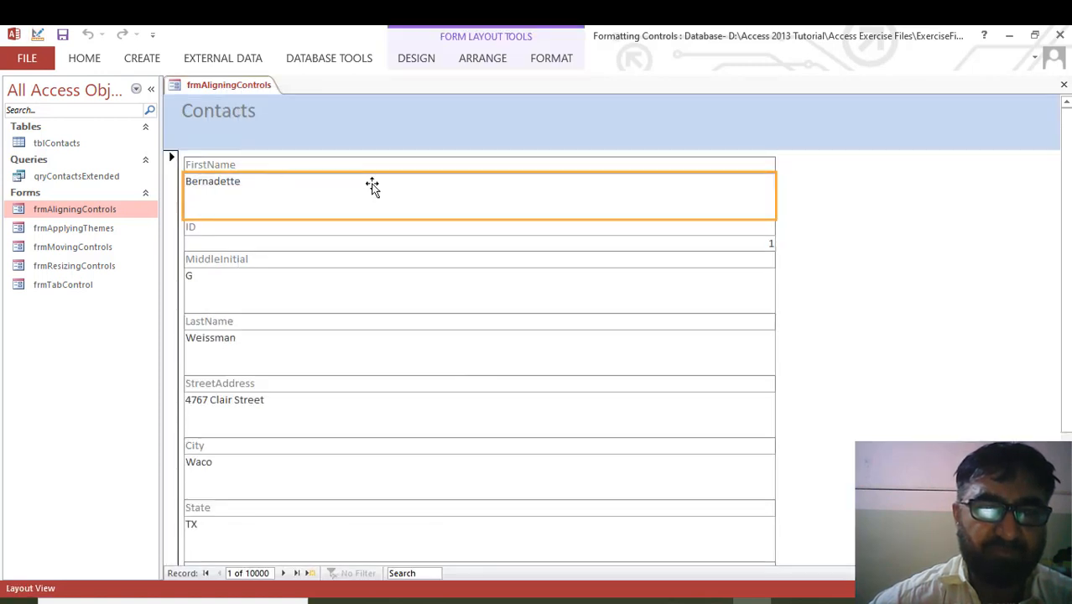
pyautogui.click(478, 60)
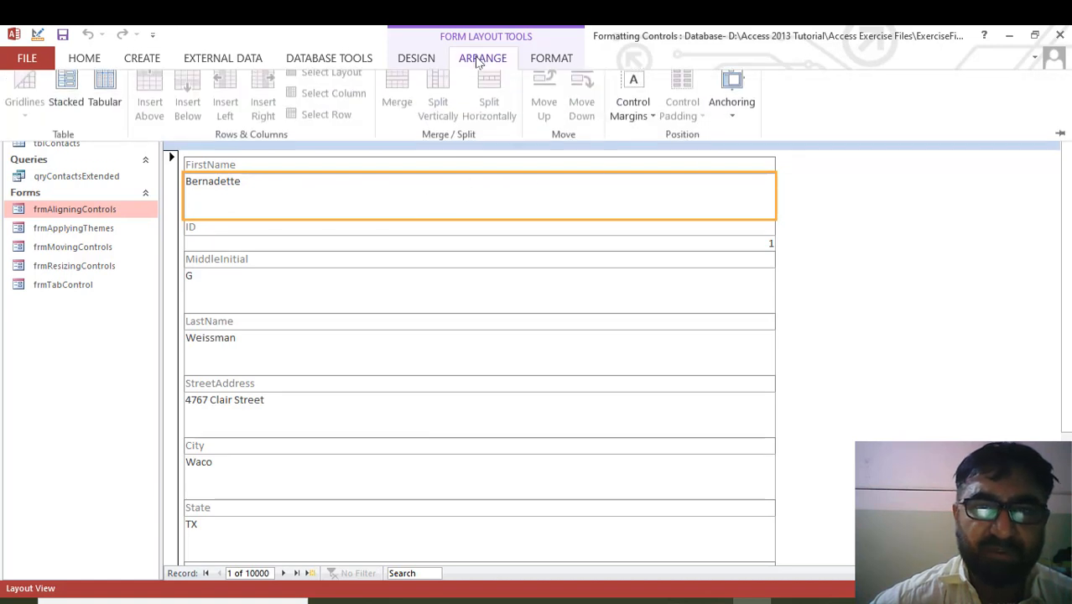
pyautogui.click(198, 170)
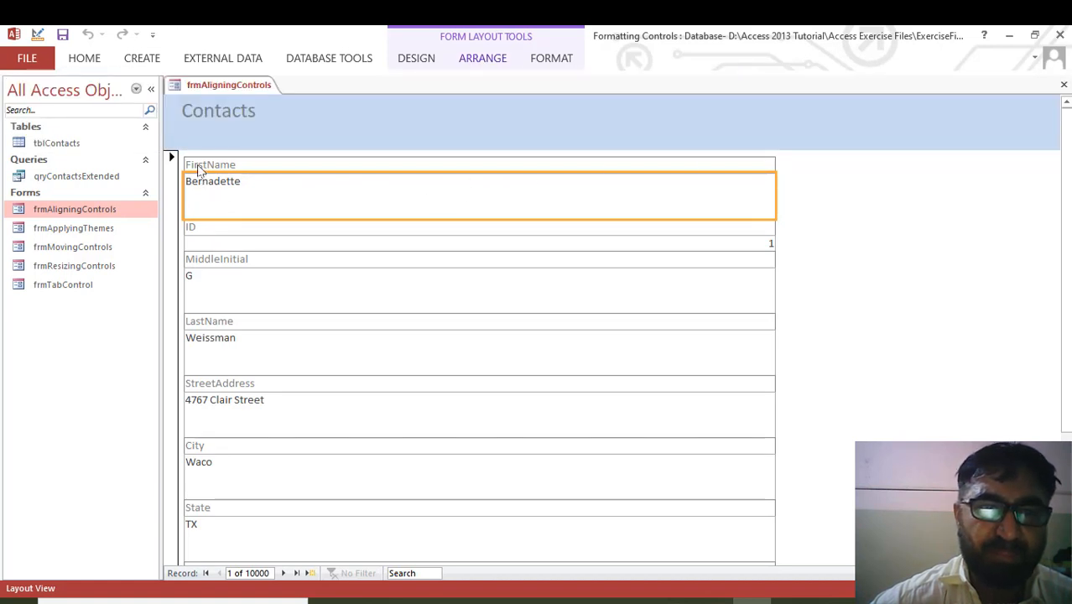
pyautogui.click(489, 58)
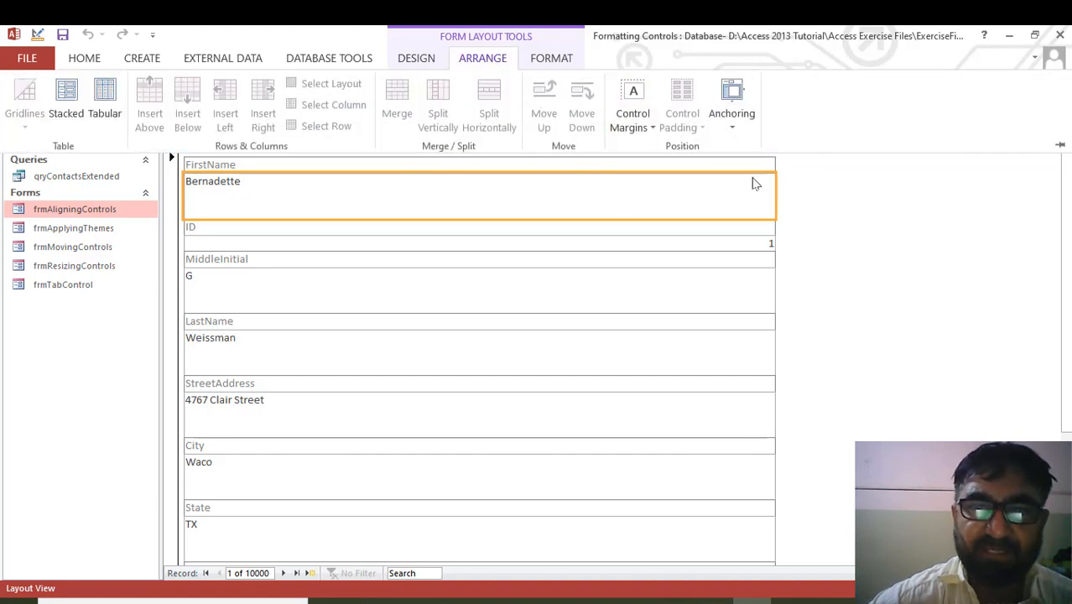
pyautogui.click(797, 173)
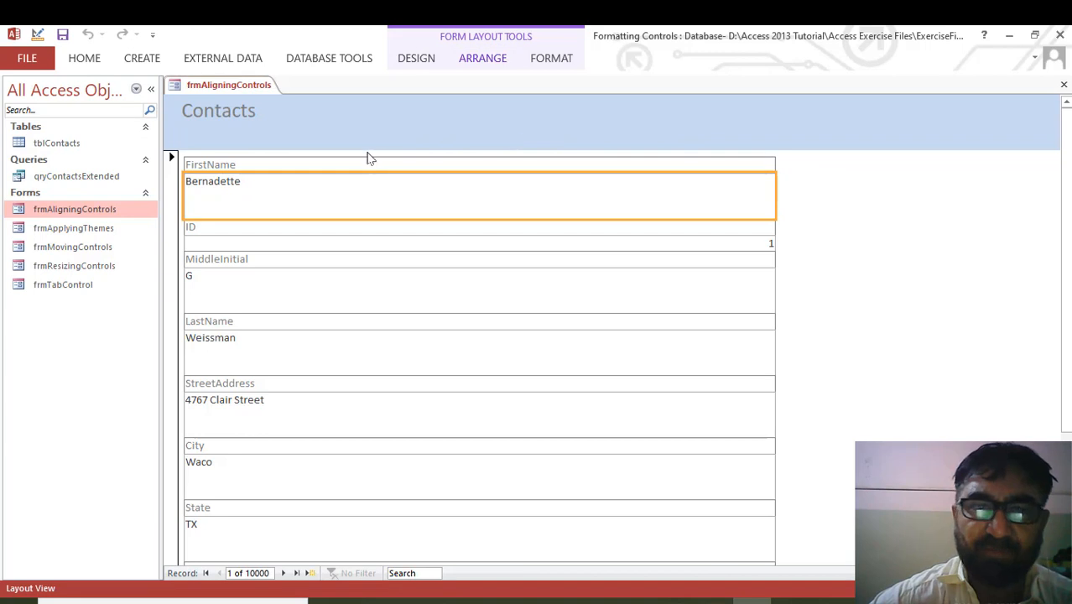
# Step: Return the form to Design View and select all Detail controls from FirstName through Birthday
pyautogui.rightClick(205, 84)
pyautogui.click(277, 191)
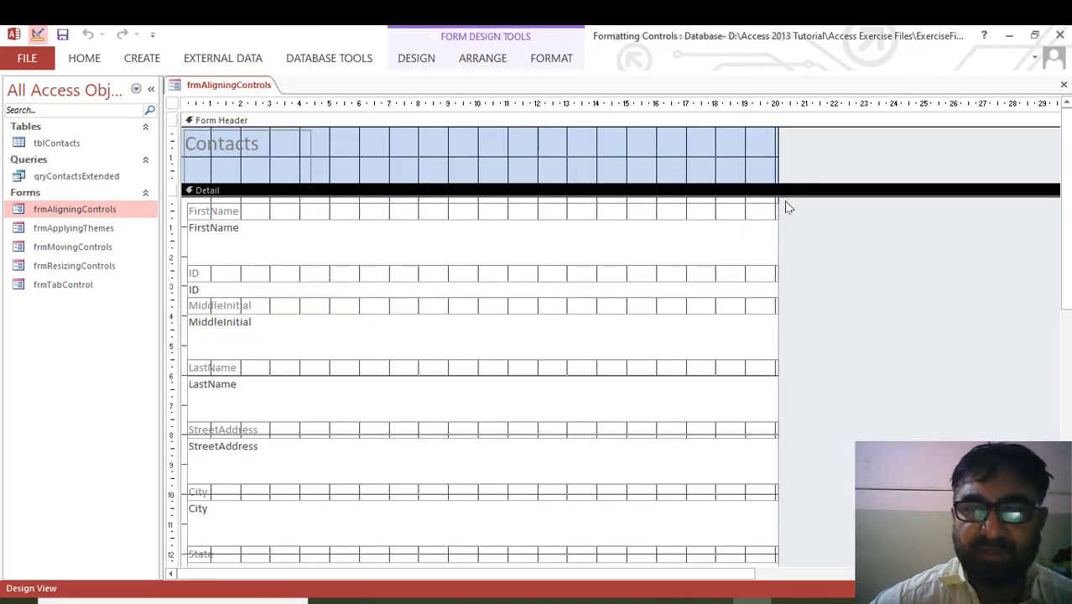
pyautogui.moveTo(784, 200); pyautogui.dragTo(183, 469)
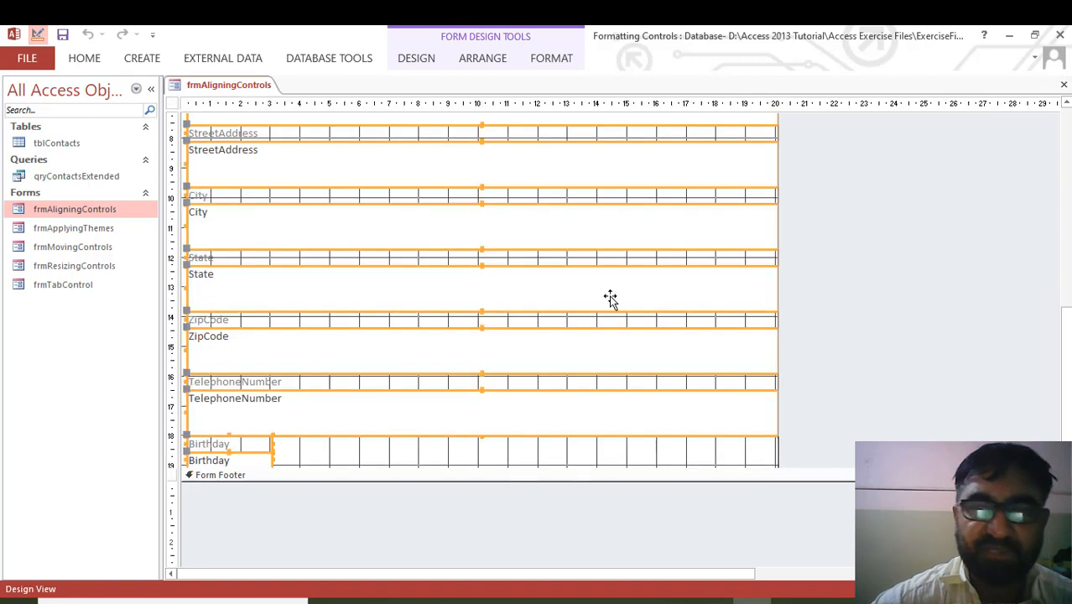
pyautogui.moveTo(1066, 382); pyautogui.dragTo(1065, 180)
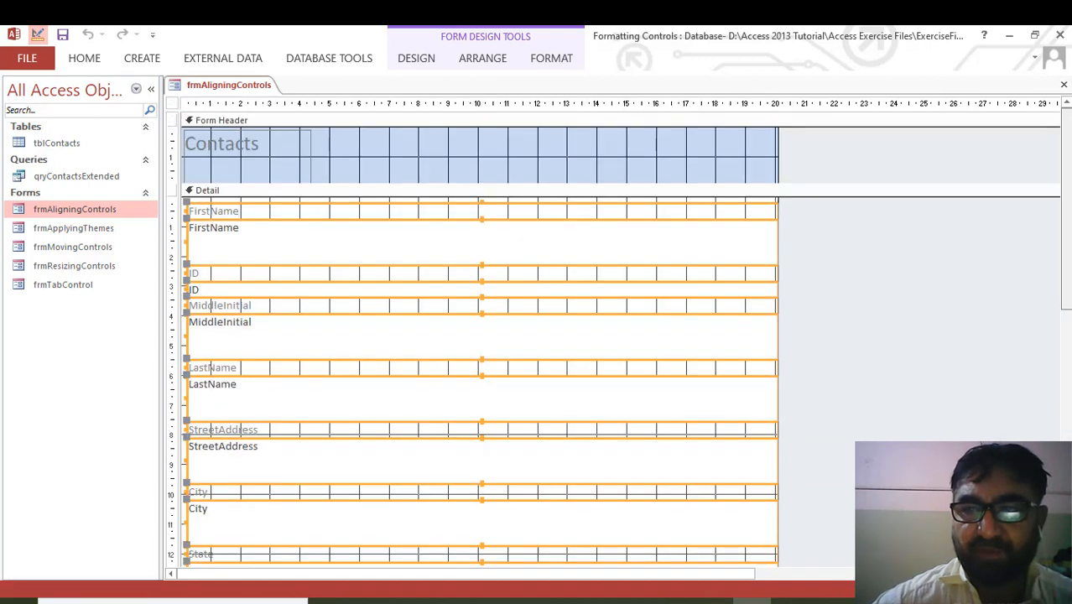
# Step: Resize the selected Detail controls with the To Fit sizing option
pyautogui.click(485, 59)
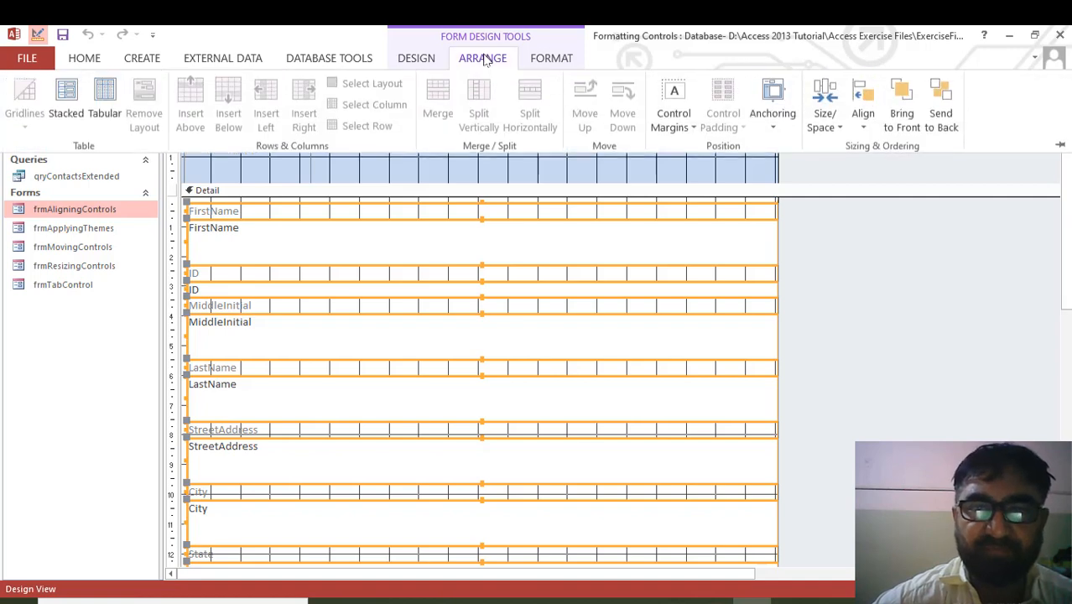
pyautogui.click(838, 126)
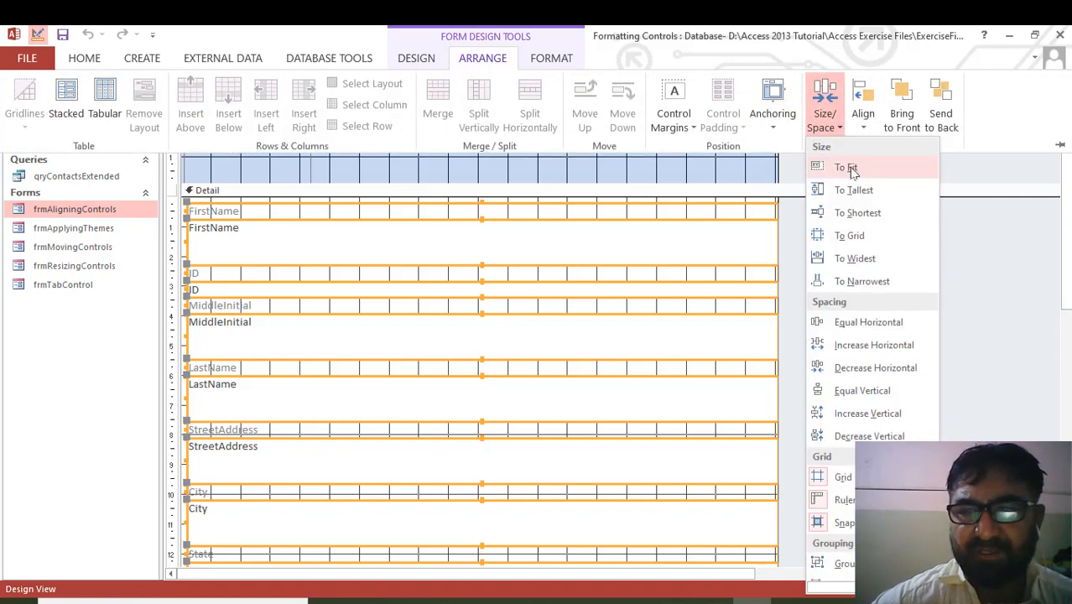
pyautogui.click(848, 166)
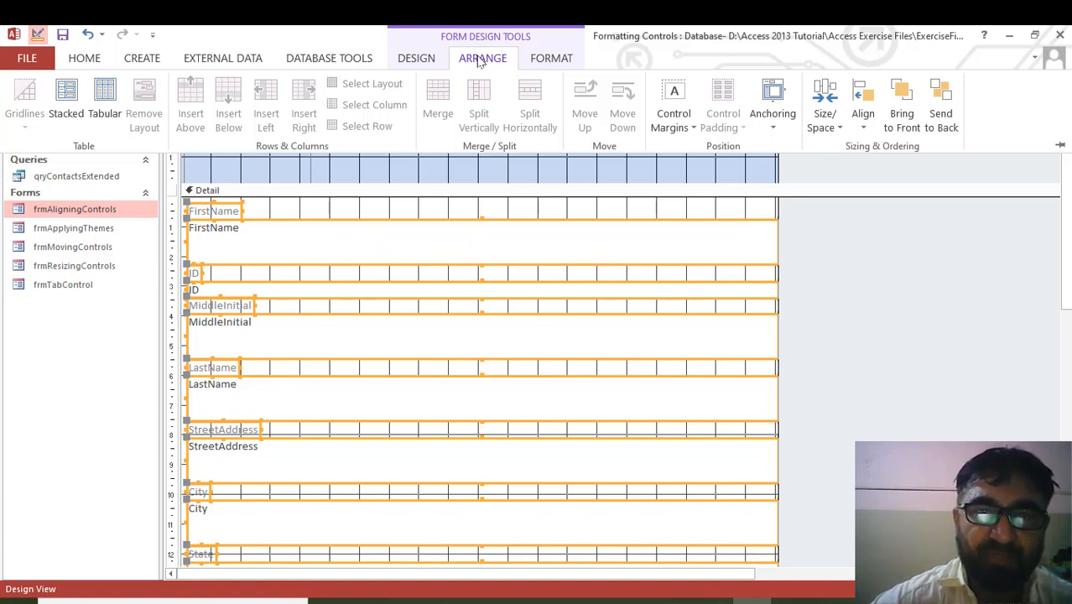
# Step: Arrange the selected Detail labels and text boxes in a Stacked layout
pyautogui.click(416, 58)
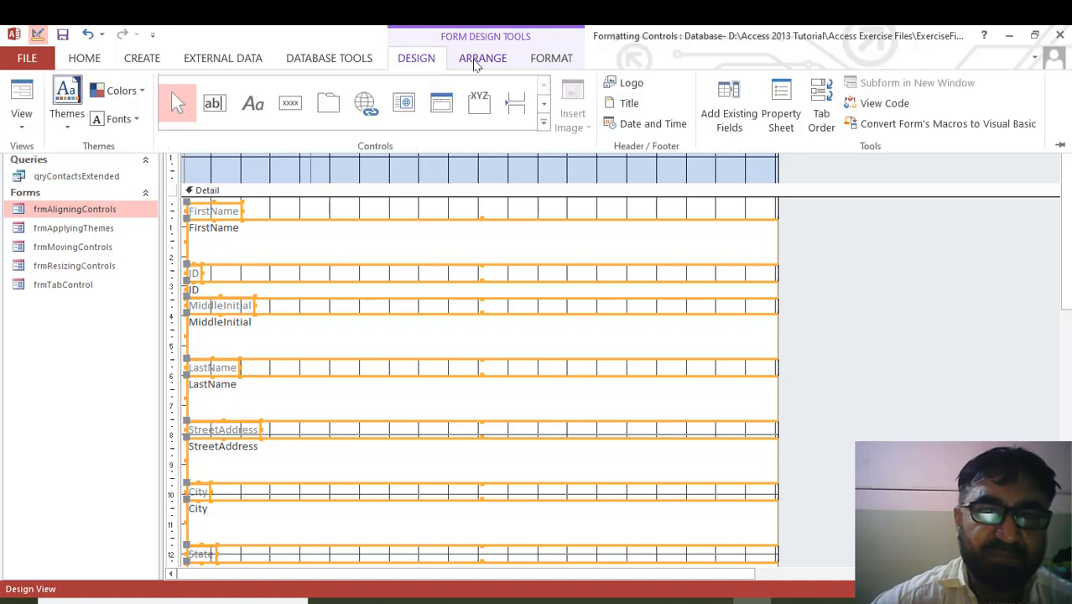
pyautogui.click(476, 64)
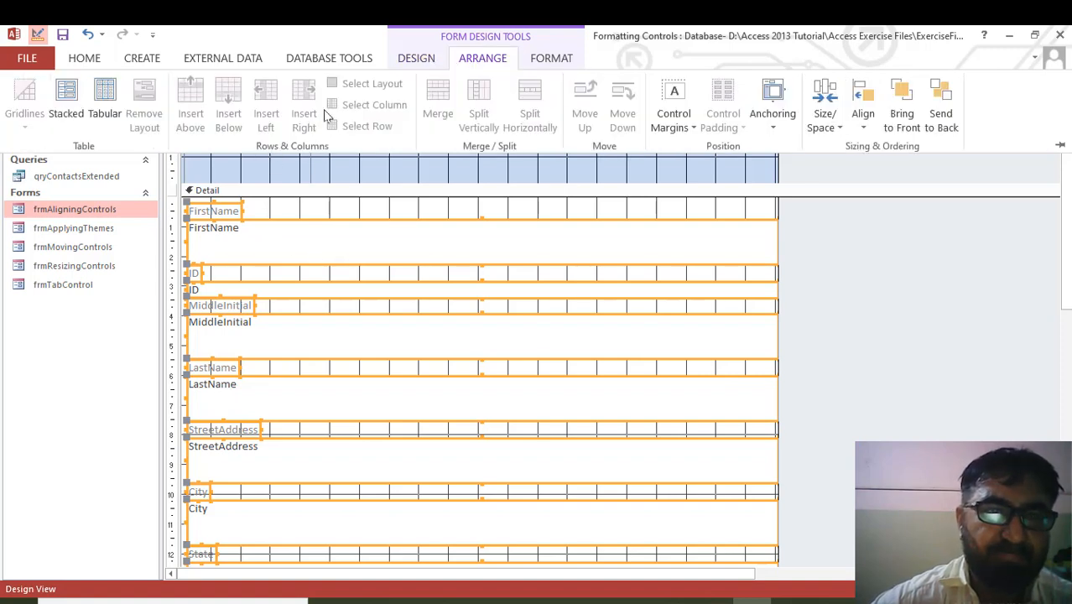
pyautogui.click(67, 105)
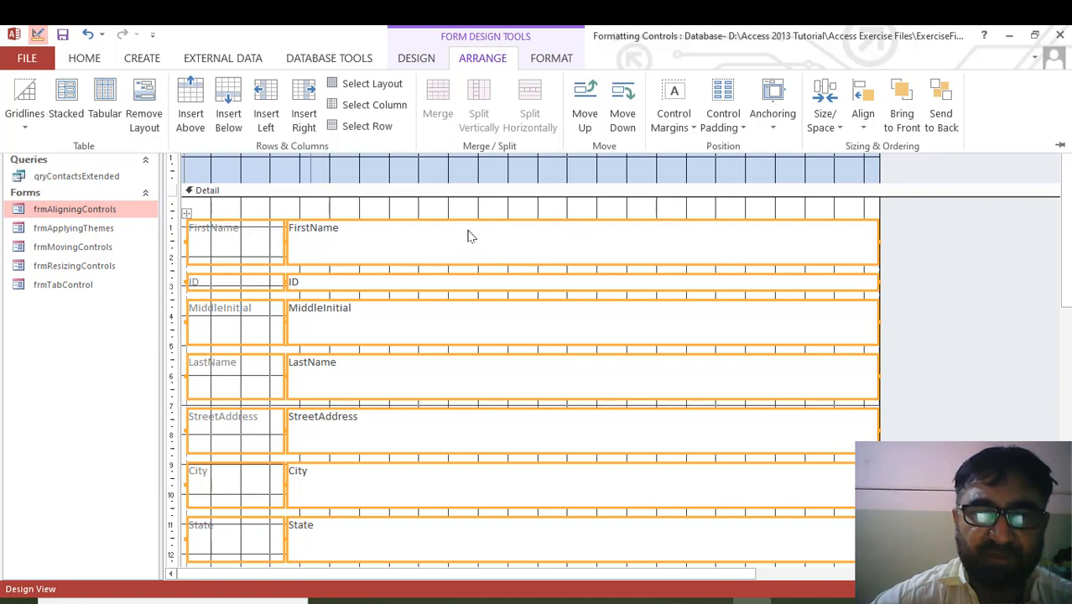
pyautogui.hotkey('ctrl', 'F1')
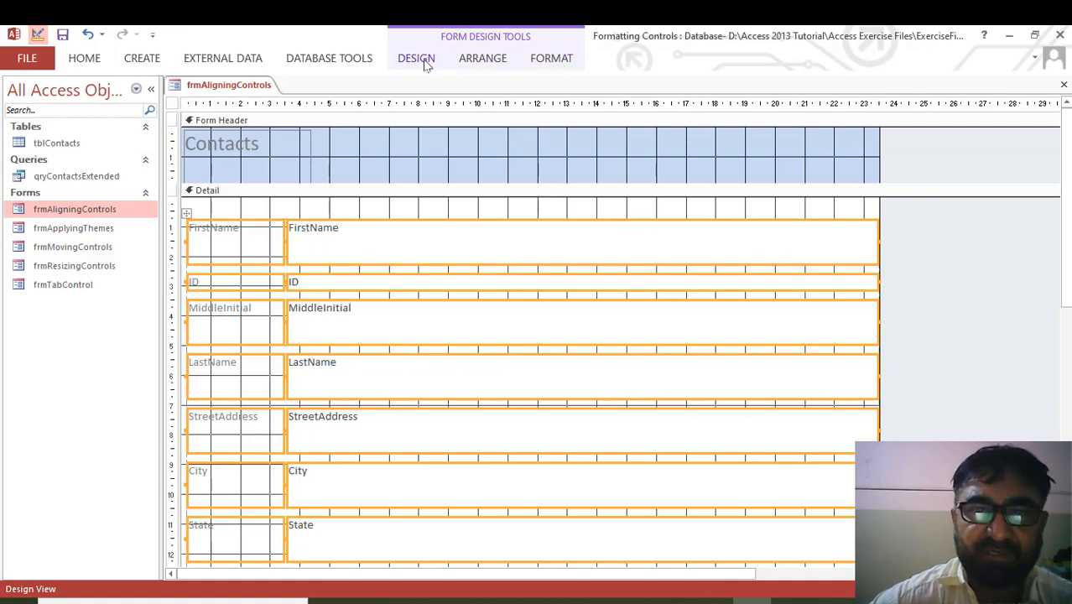
# Step: Resize the stacked Detail labels and text boxes again with the To Fit sizing option
pyautogui.click(419, 62)
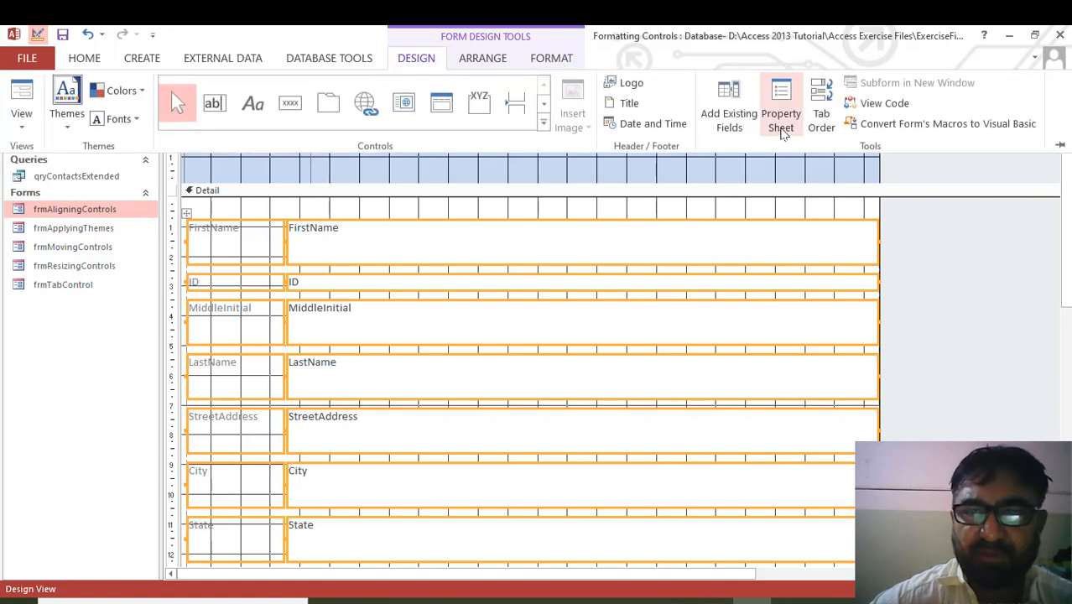
pyautogui.click(489, 66)
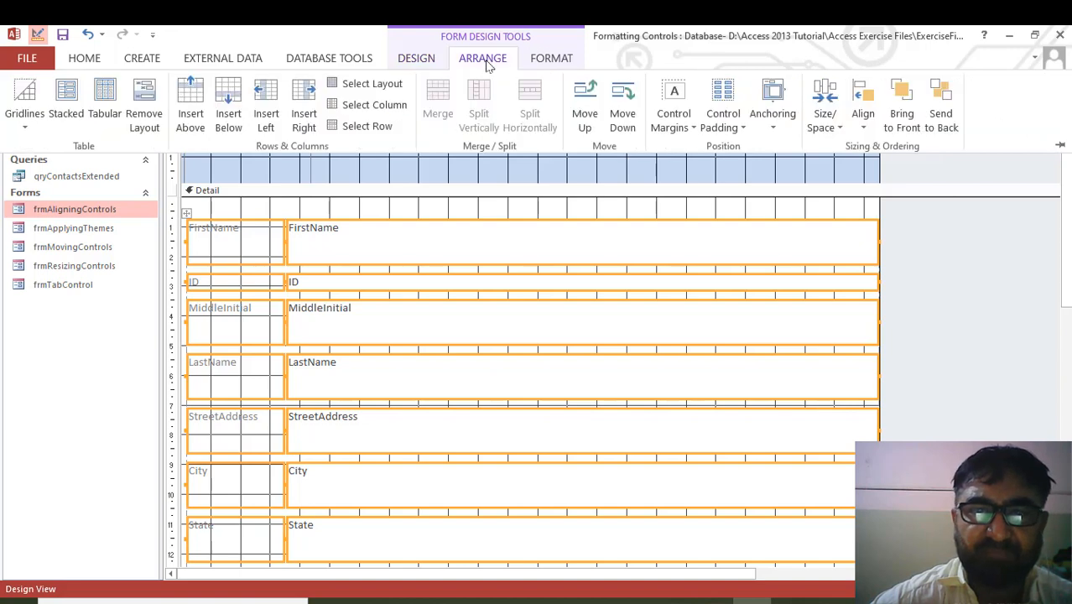
pyautogui.click(835, 127)
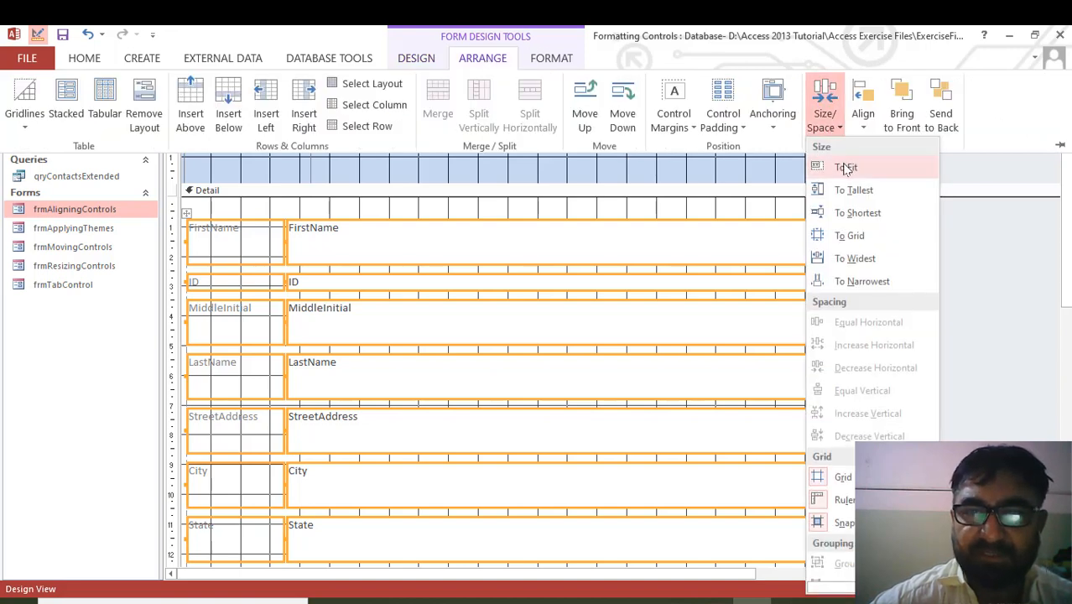
pyautogui.click(845, 168)
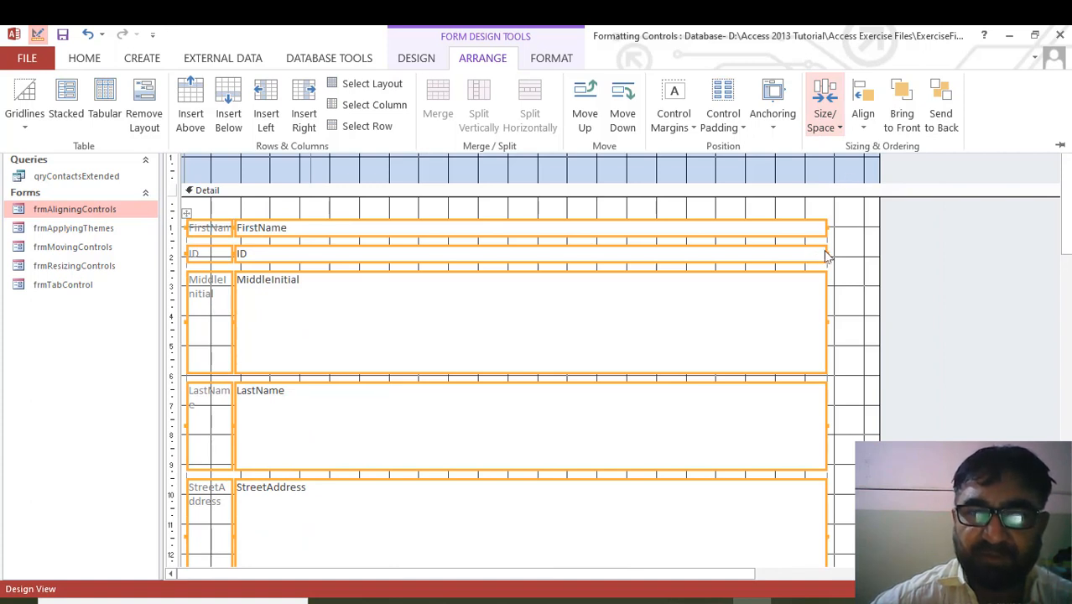
# Step: Apply the To Narrowest sizing option to the stacked Detail controls, followed by To Widest
pyautogui.click(832, 126)
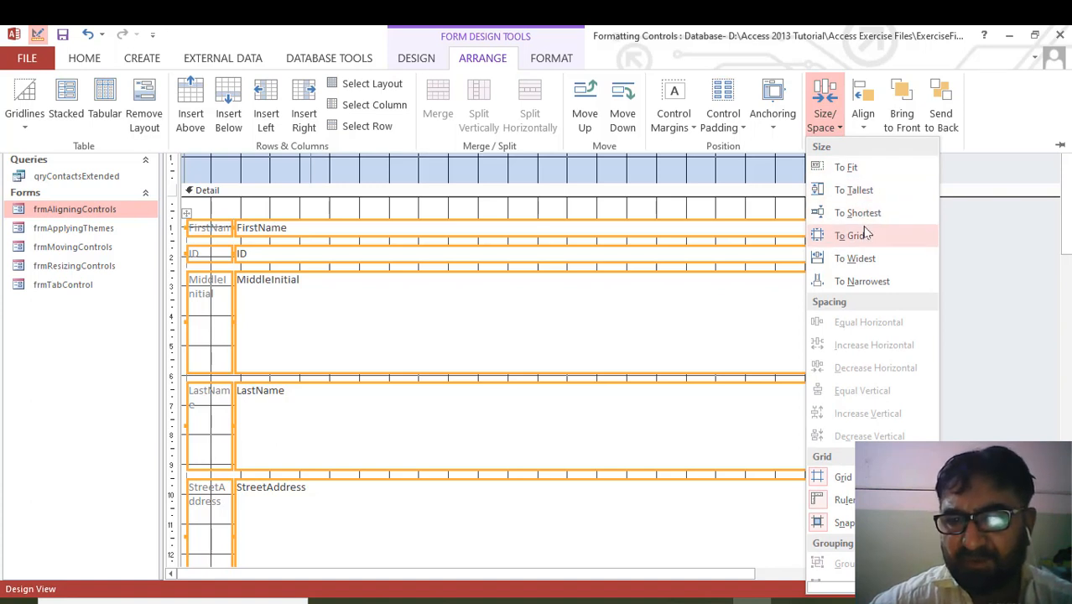
pyautogui.click(855, 283)
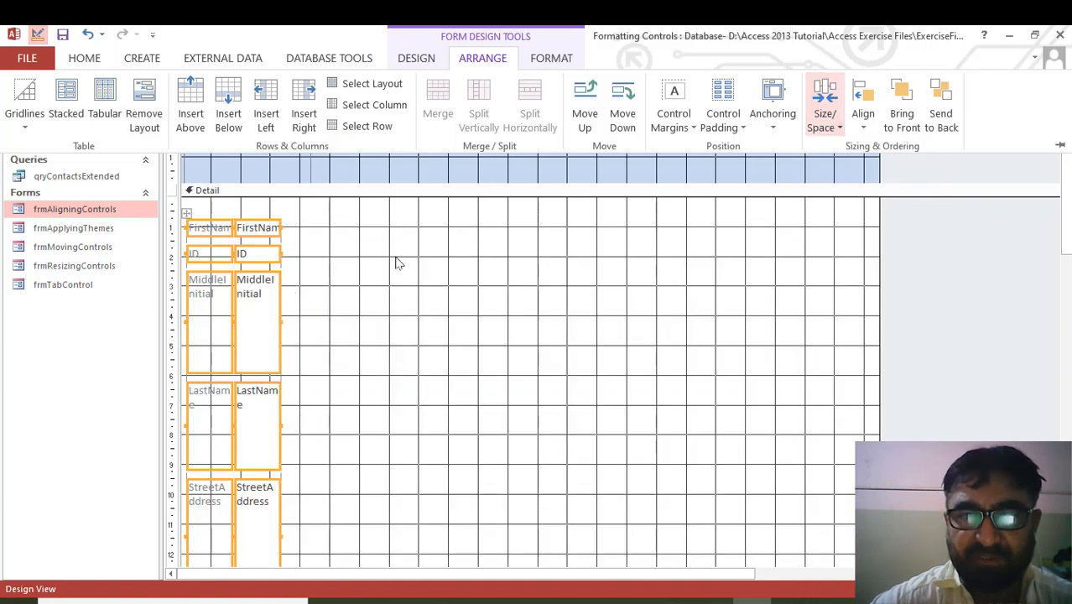
pyautogui.click(826, 119)
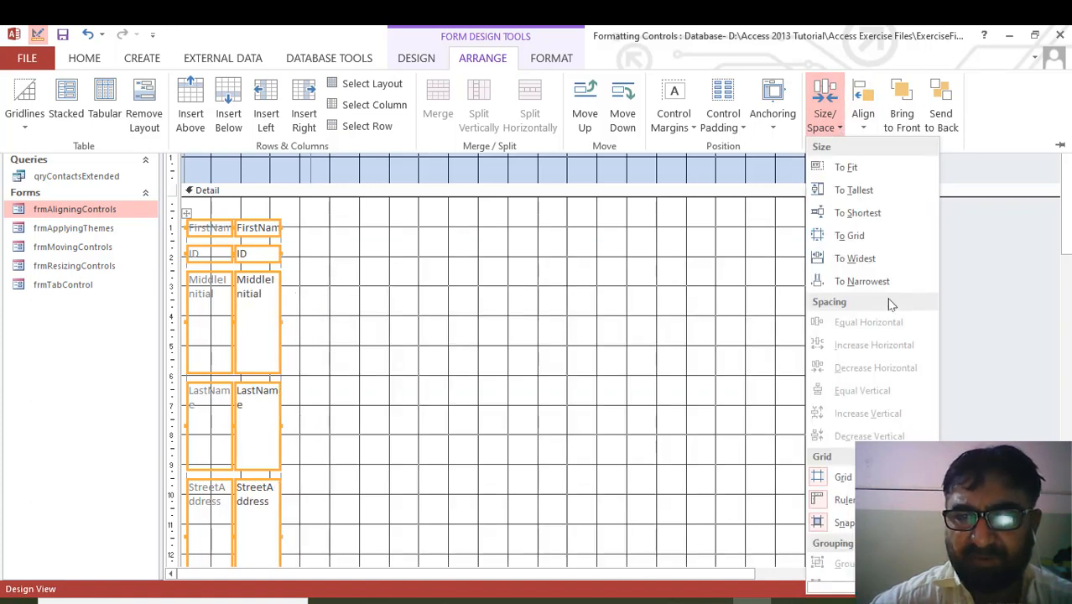
pyautogui.click(864, 261)
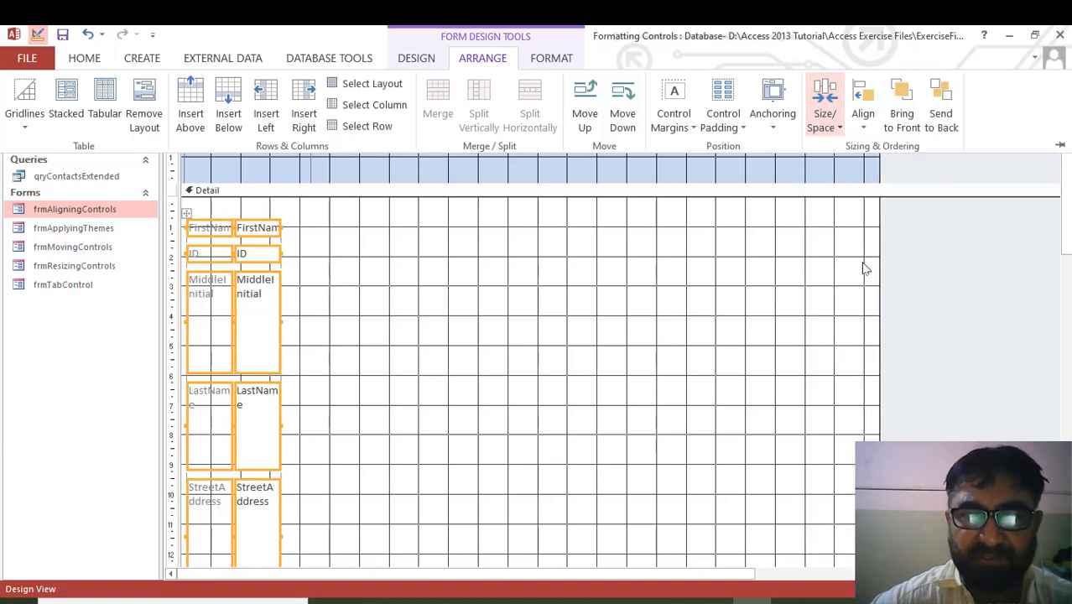
# Step: Resize the stacked Detail controls with the To Shortest option and reapply To Fit
pyautogui.click(839, 130)
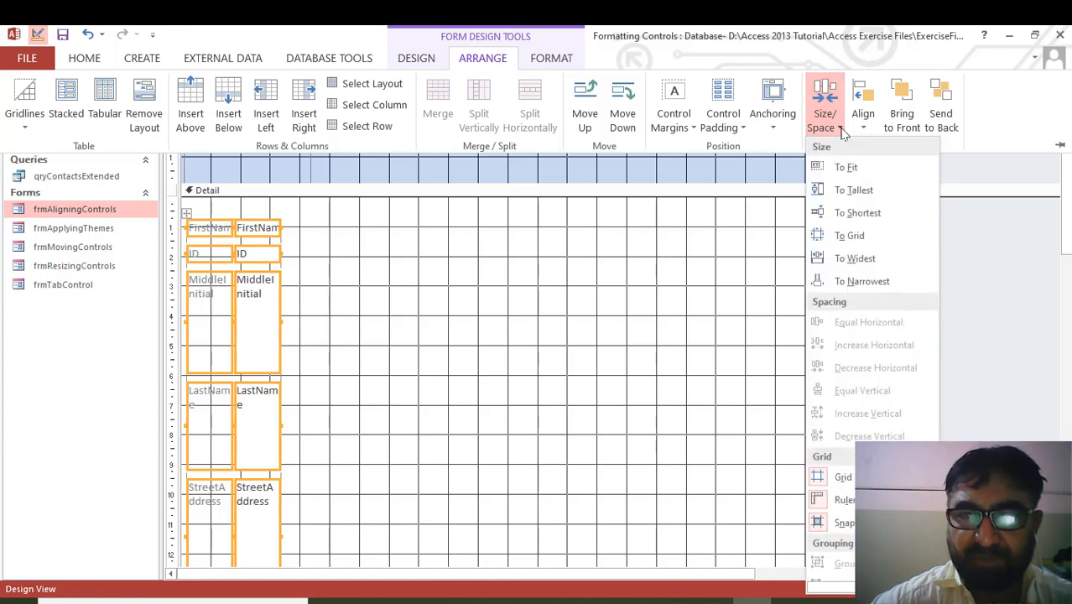
pyautogui.click(857, 213)
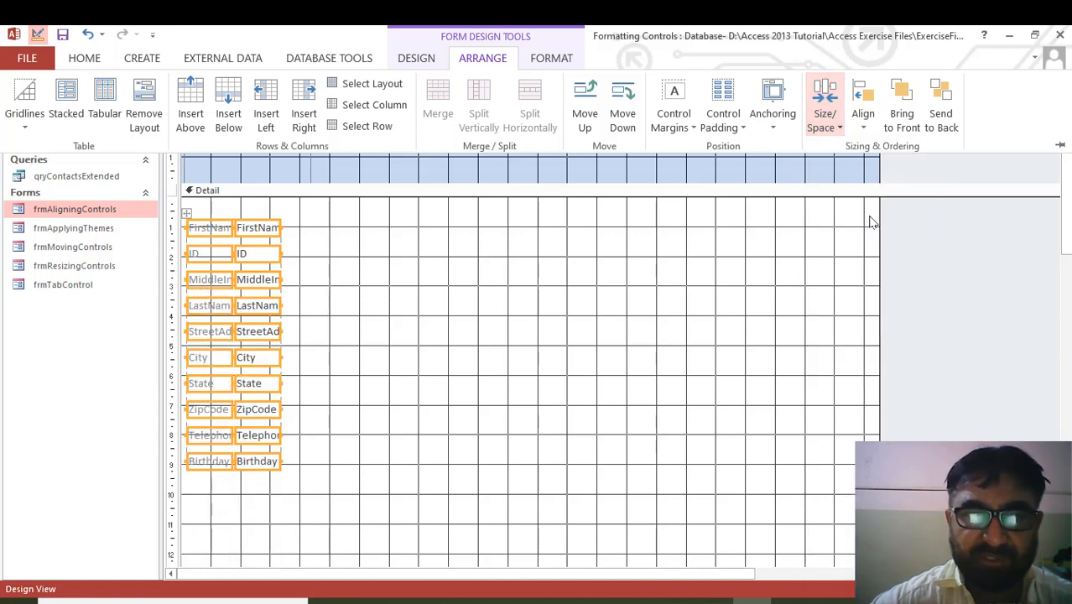
pyautogui.click(837, 132)
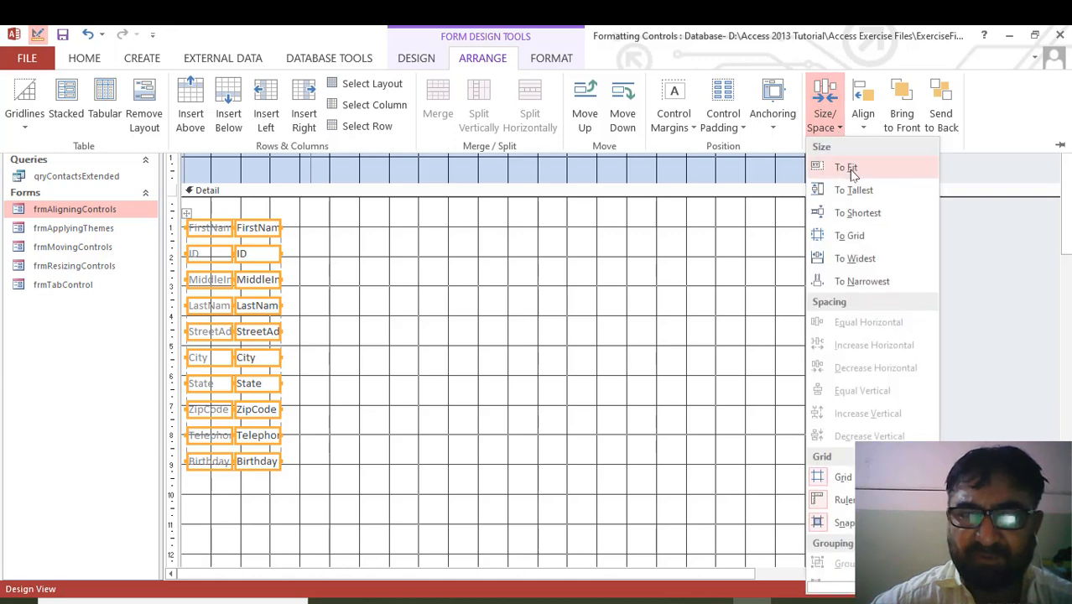
pyautogui.click(849, 170)
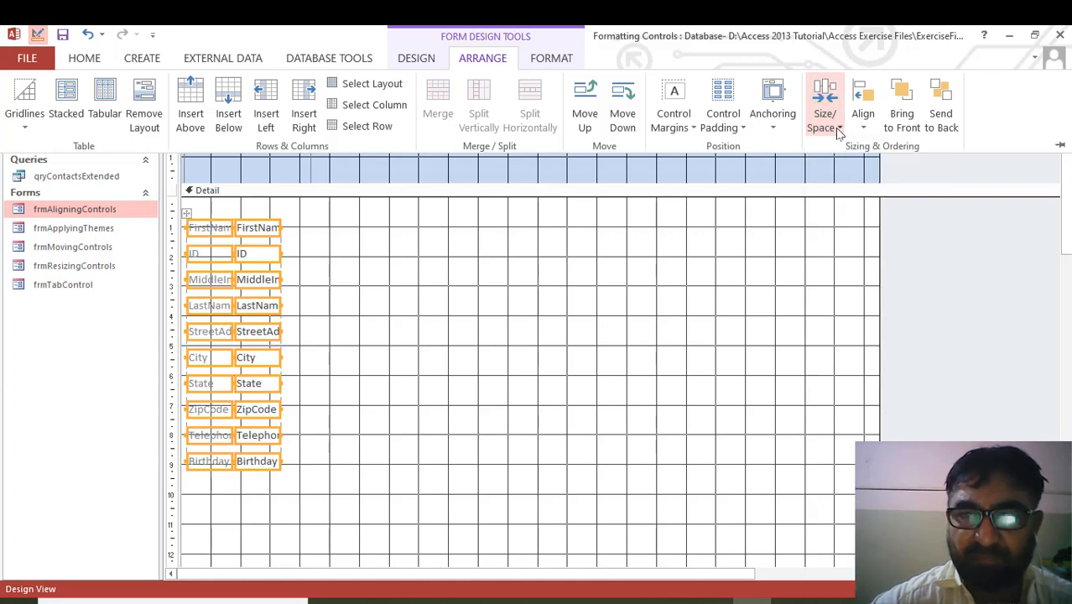
pyautogui.click(862, 128)
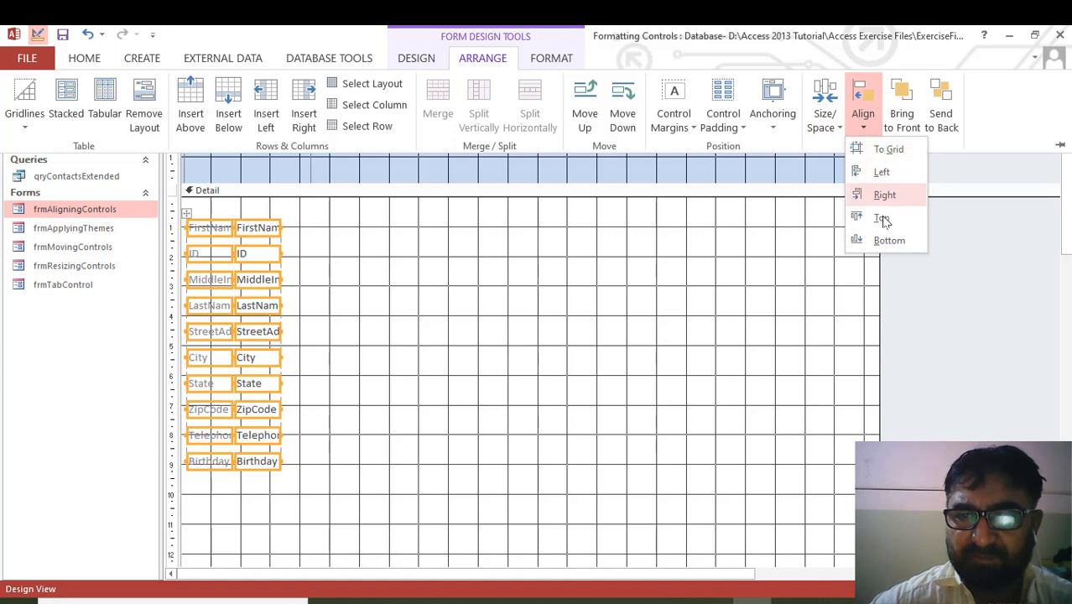
pyautogui.click(837, 128)
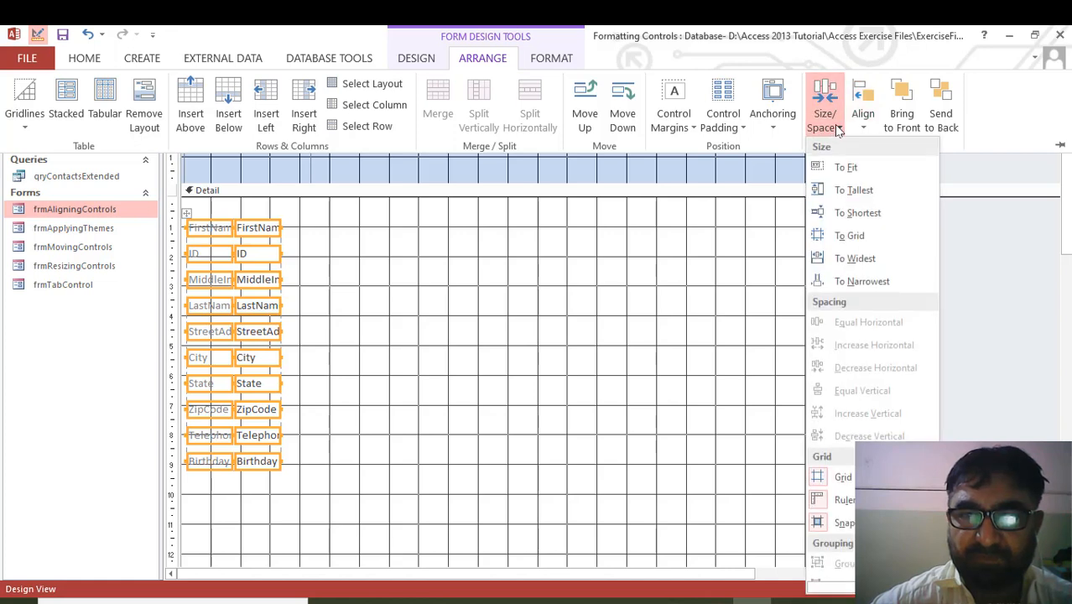
pyautogui.click(848, 169)
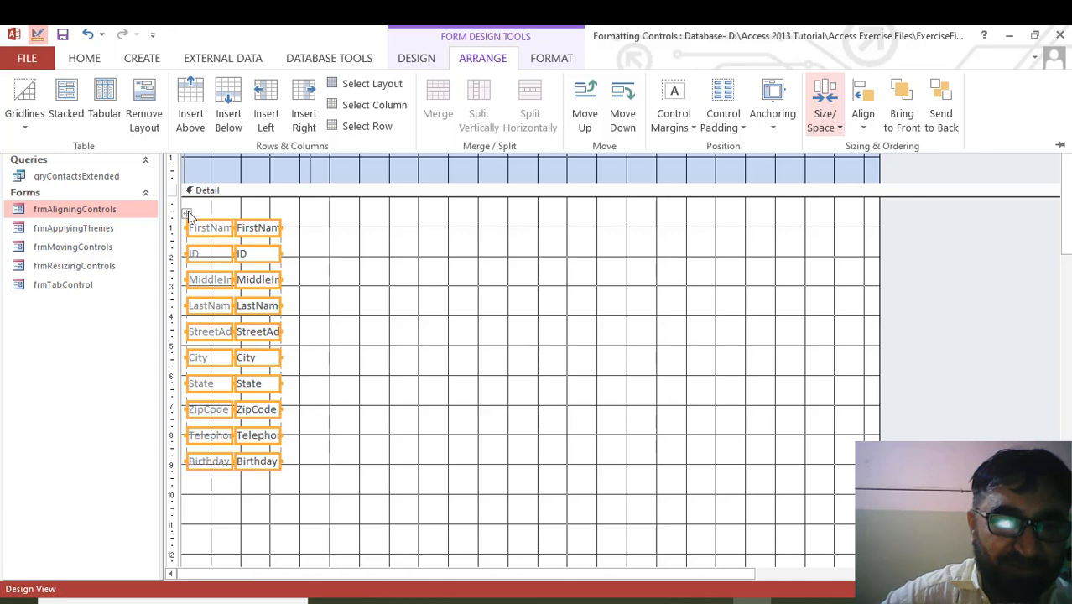
# Step: Widen the stacked text box column so it extends to about the 15 mark on the horizontal ruler
pyautogui.click(188, 214)
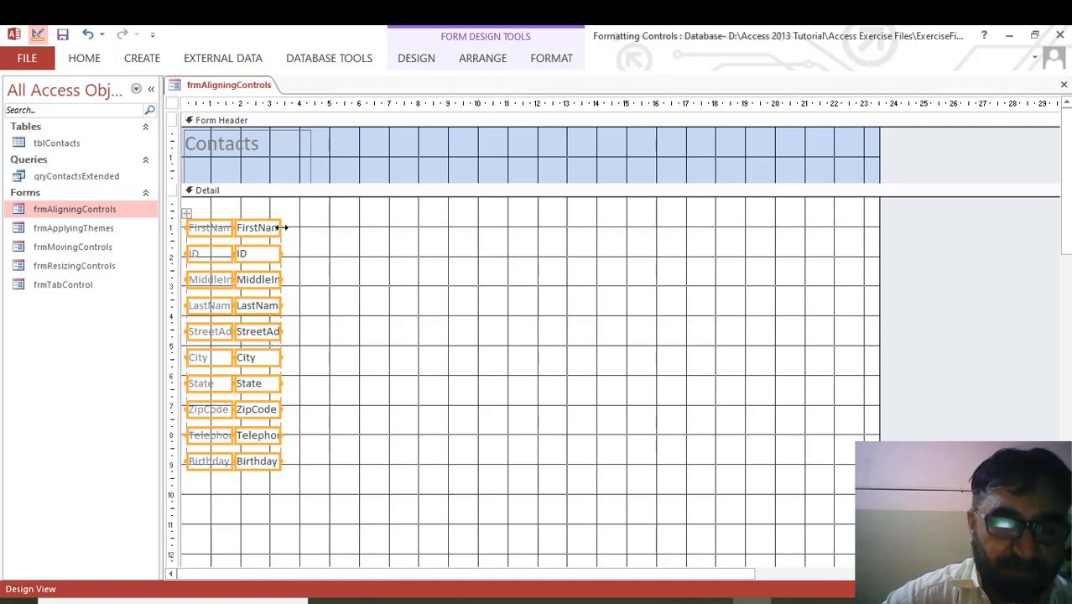
pyautogui.moveTo(282, 227); pyautogui.dragTo(634, 179)
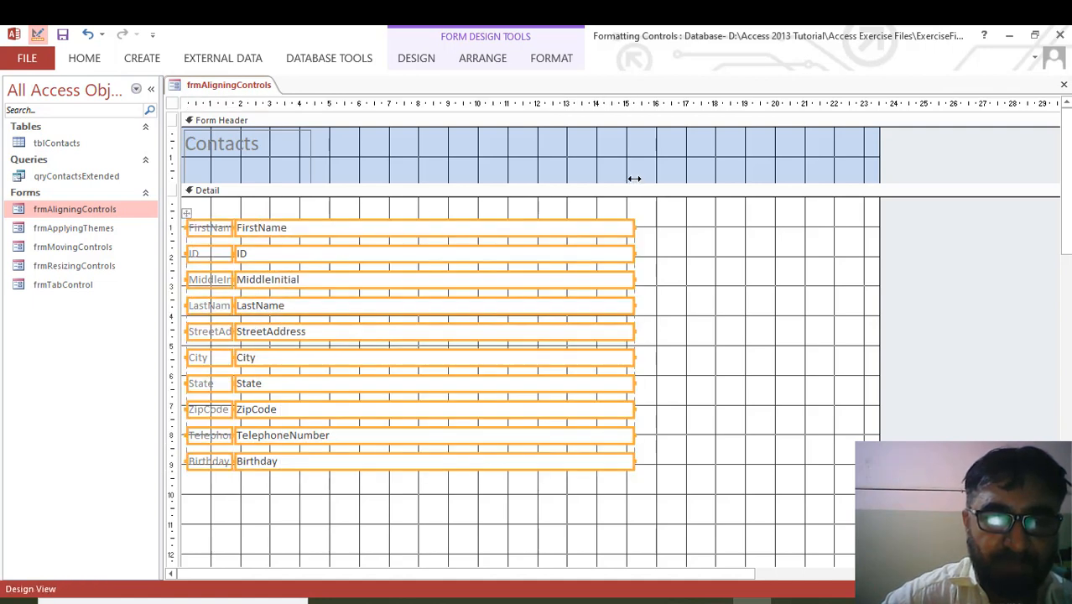
pyautogui.click(676, 254)
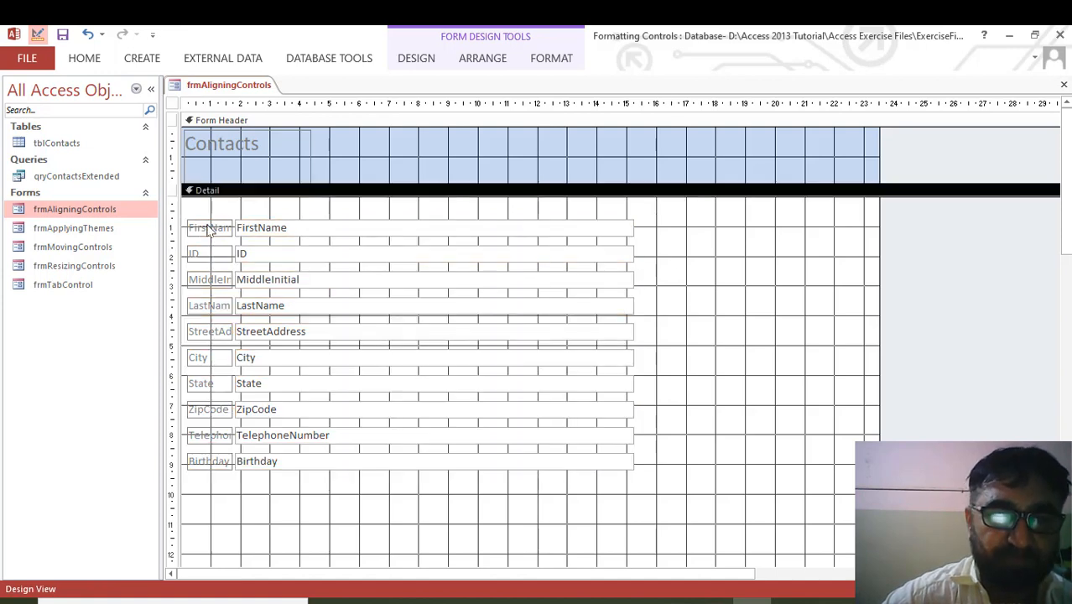
# Step: Select the whole stacked layout in the Detail section and remove the layout from its controls
pyautogui.hotkey('ctrl', 'a')
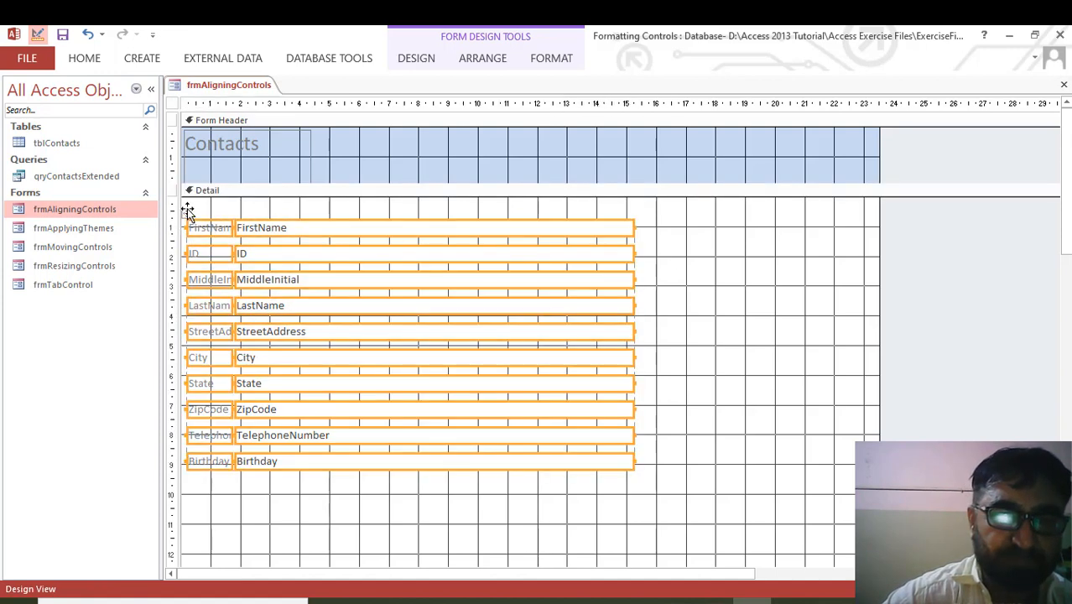
pyautogui.click(434, 59)
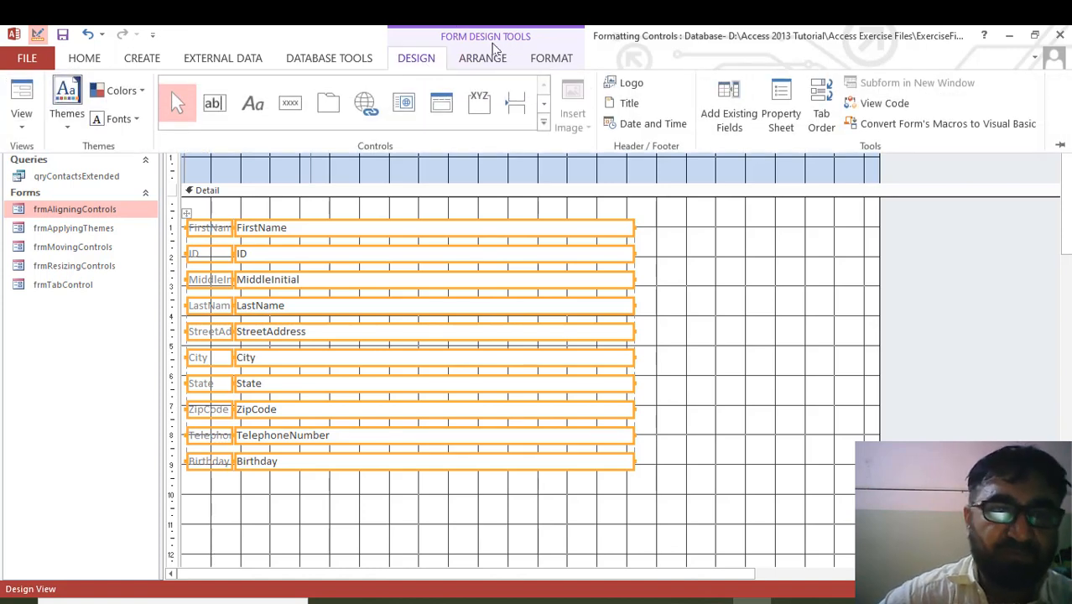
pyautogui.click(488, 58)
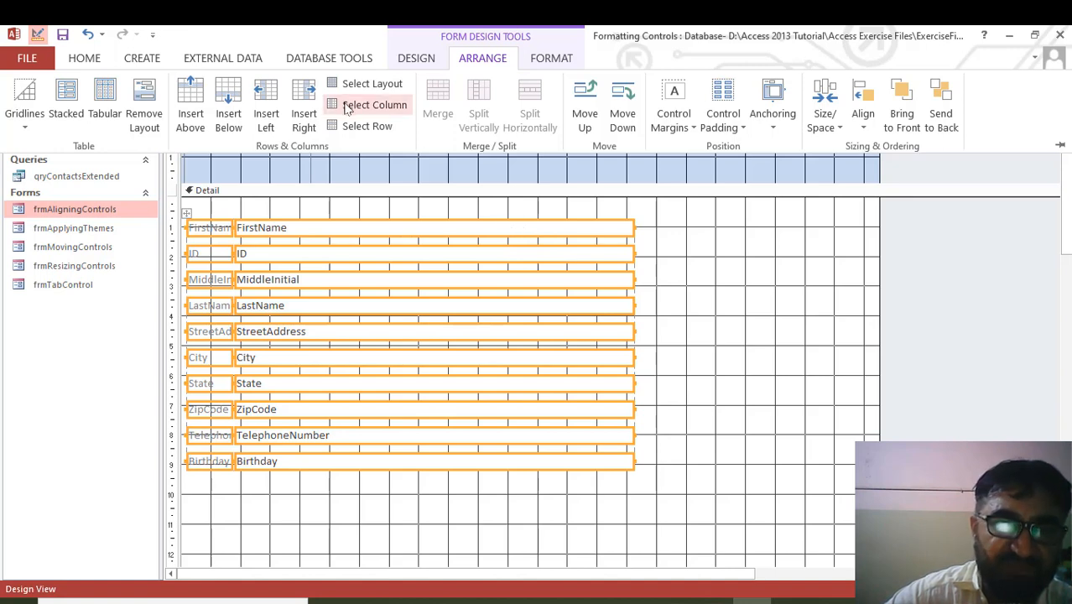
pyautogui.click(153, 117)
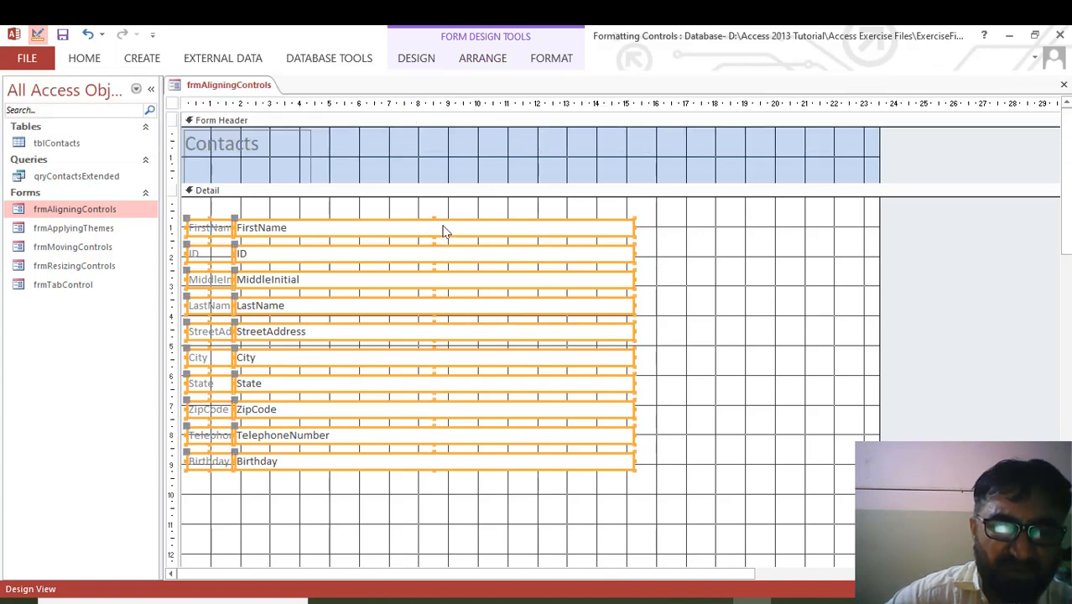
# Step: Shorten only the FirstName text box so it ends at about the 6 mark on the horizontal ruler
pyautogui.click(677, 244)
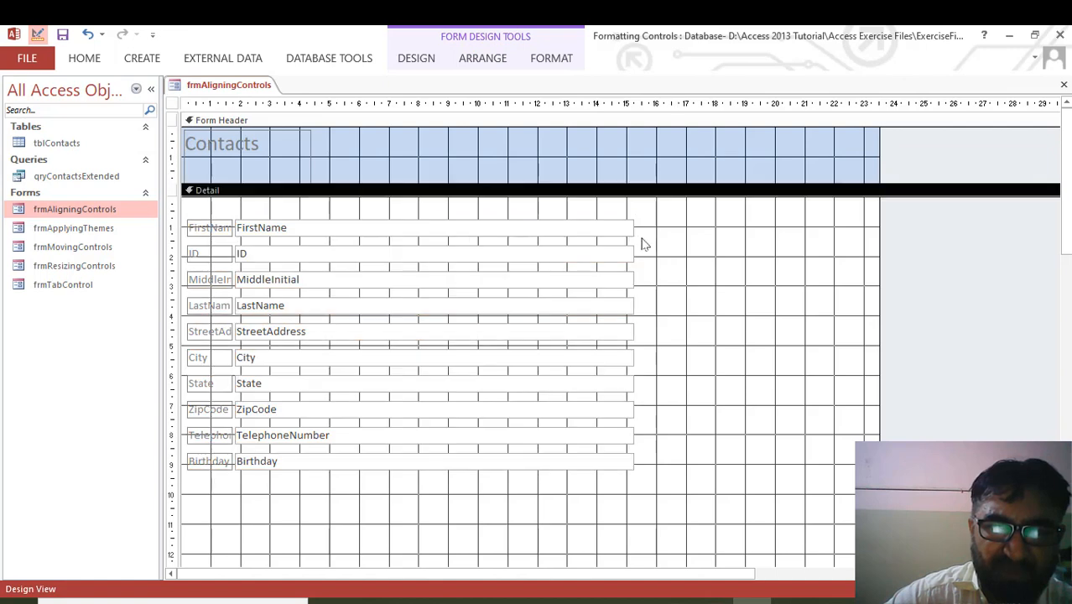
pyautogui.click(622, 228)
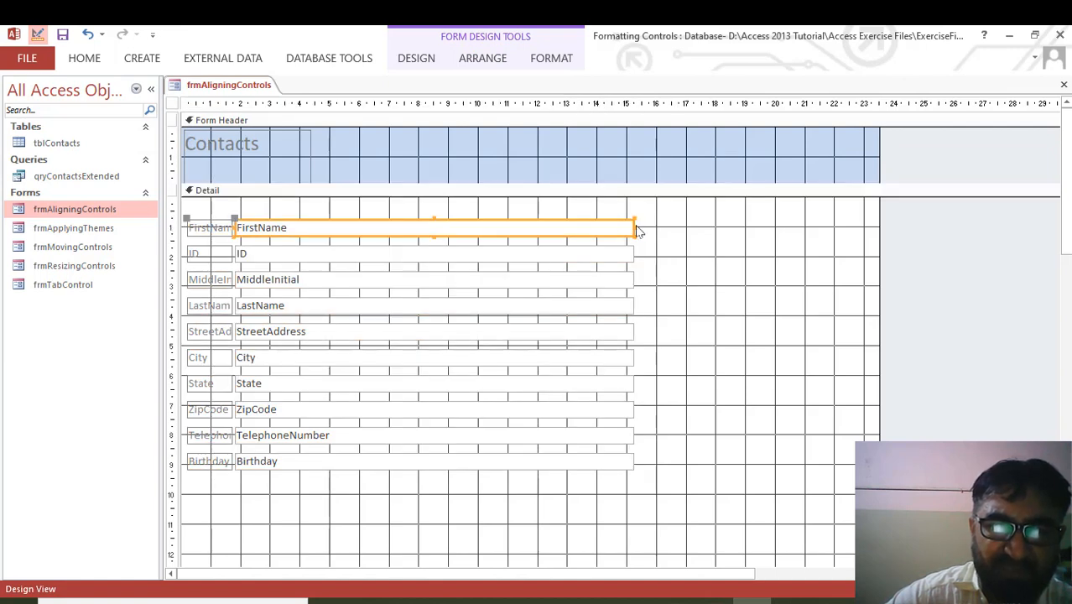
pyautogui.moveTo(634, 227); pyautogui.dragTo(369, 228)
pyautogui.click(604, 234)
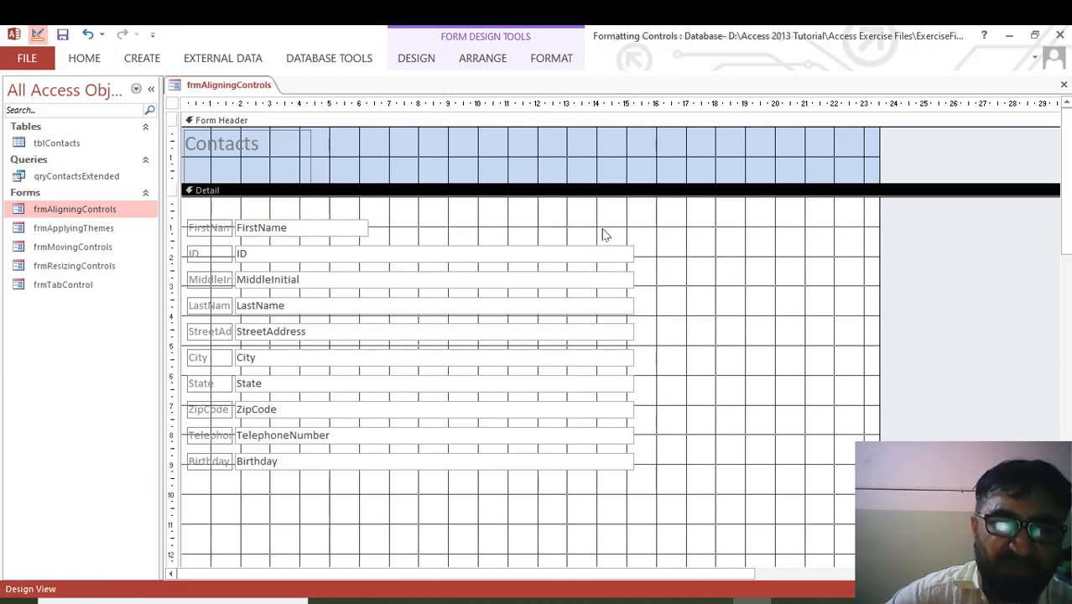
# Step: Examine the FirstName, ID, MiddleInitial and LastName text boxes individually, along with the Remove Layout command
pyautogui.click(358, 229)
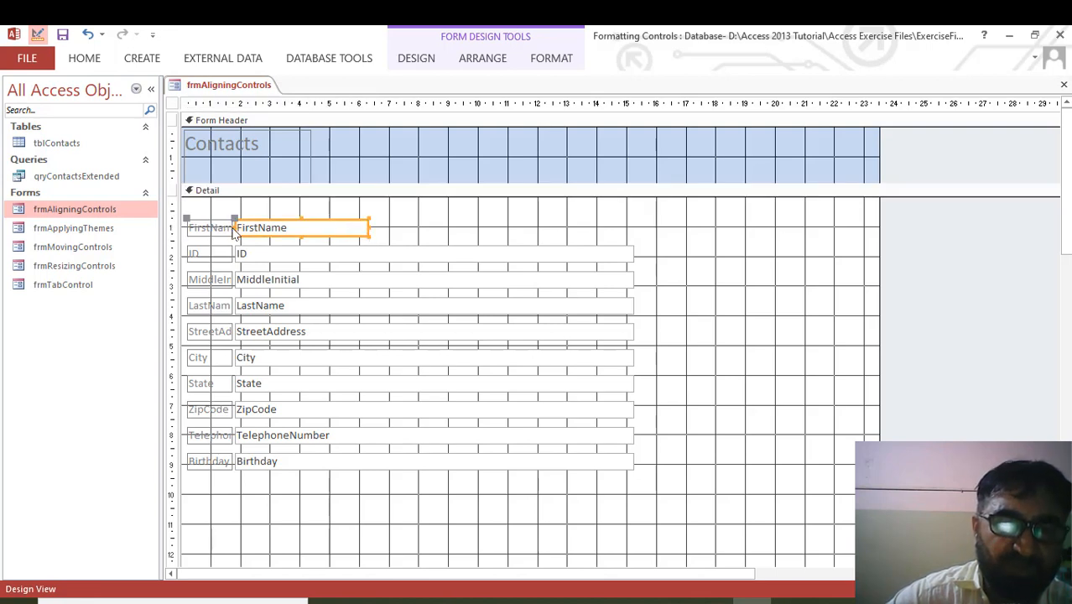
pyautogui.click(478, 252)
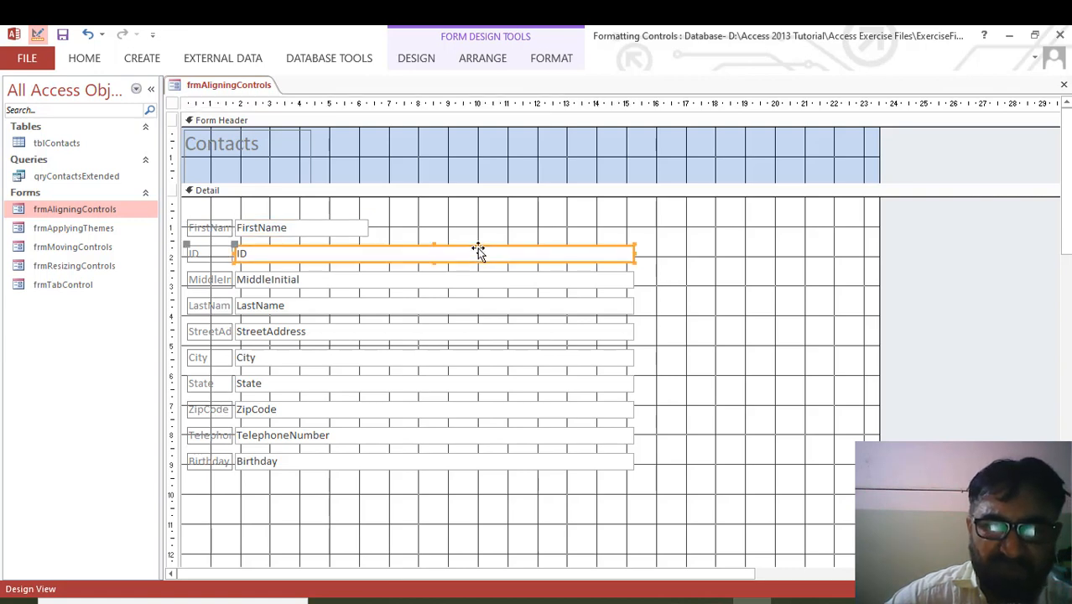
pyautogui.click(518, 281)
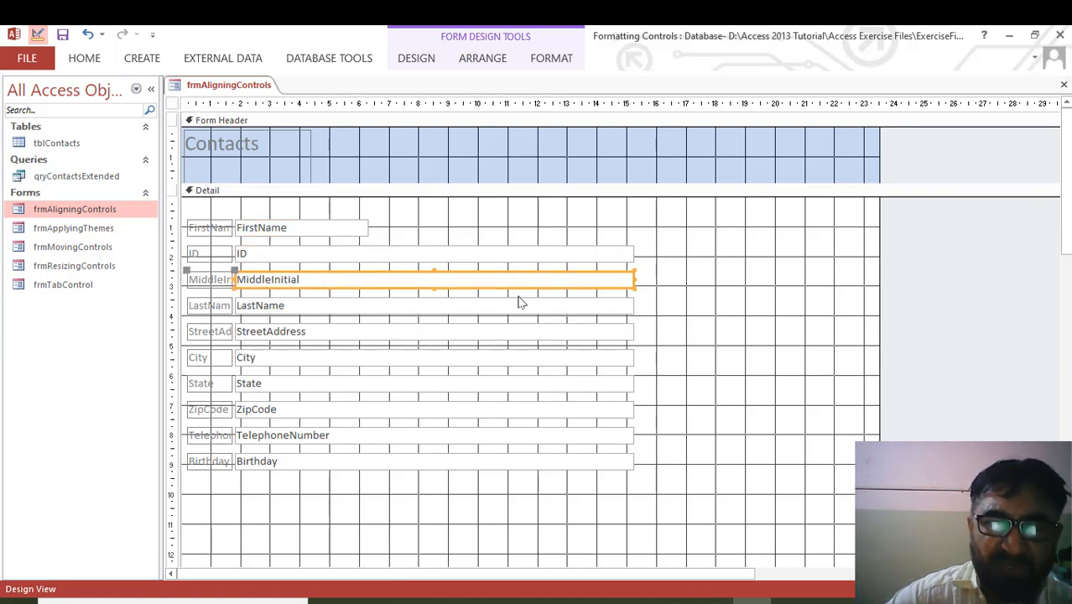
pyautogui.click(517, 307)
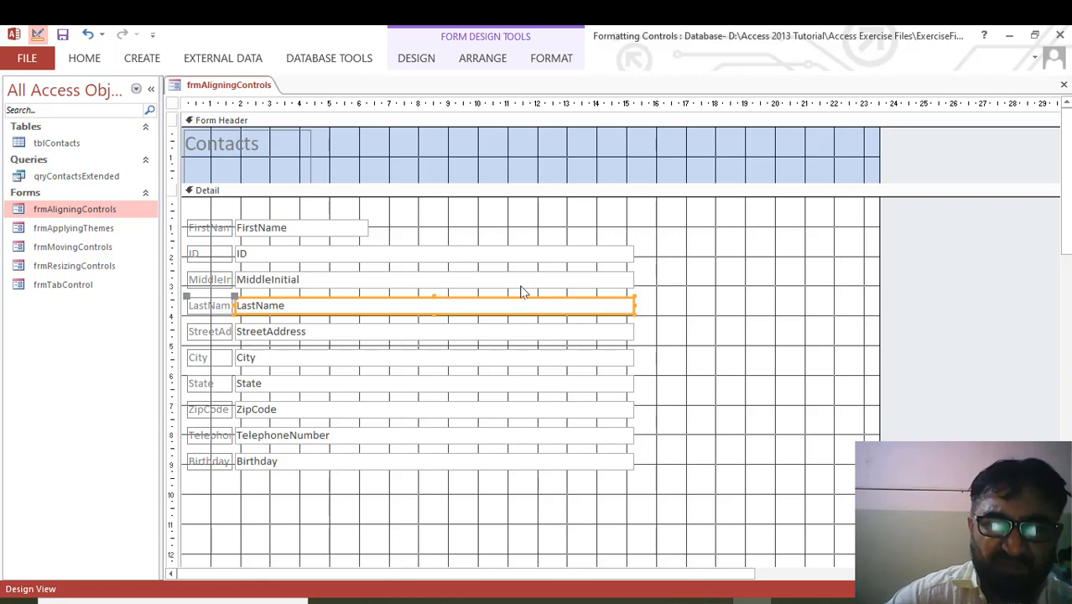
pyautogui.click(521, 280)
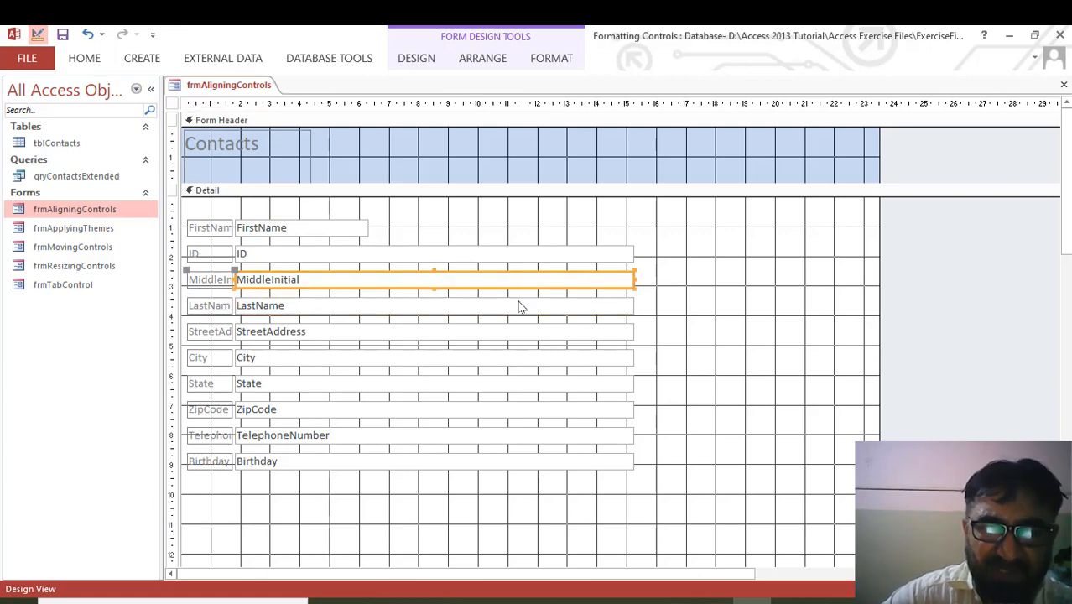
pyautogui.click(517, 305)
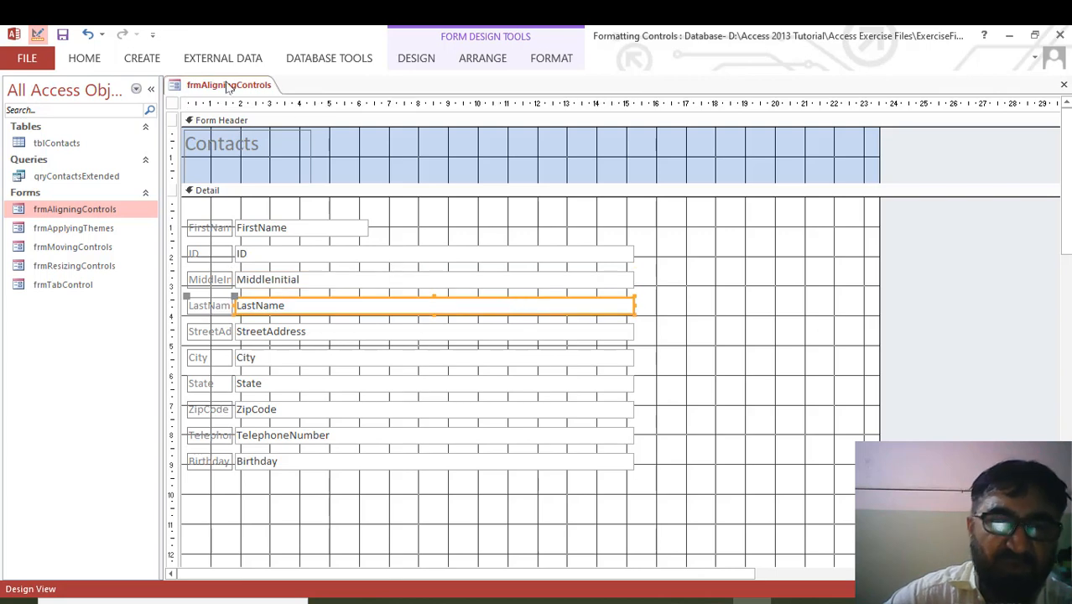
pyautogui.click(483, 59)
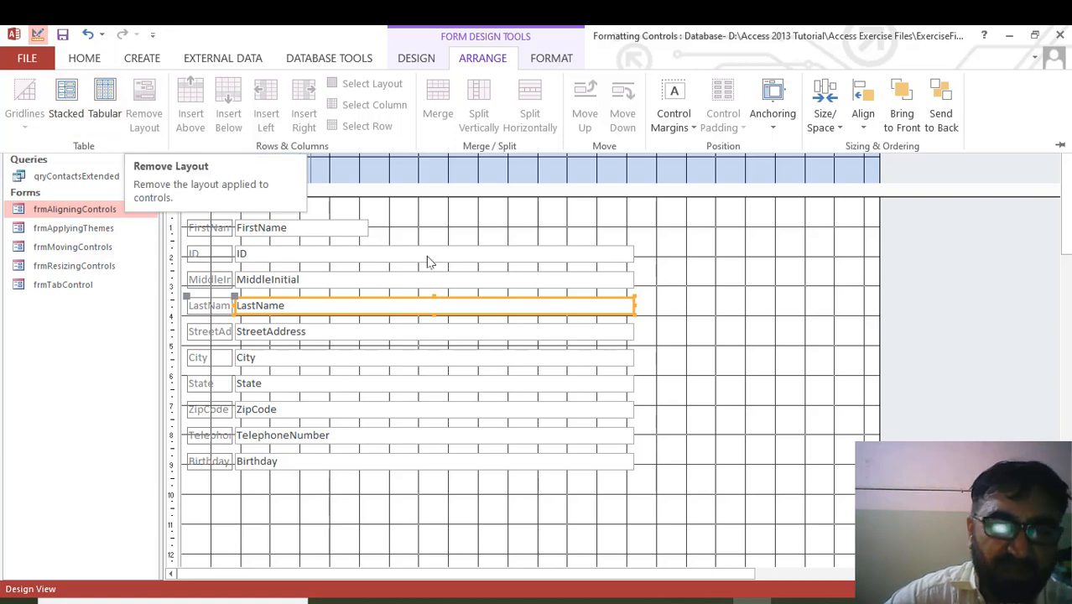
pyautogui.click(682, 277)
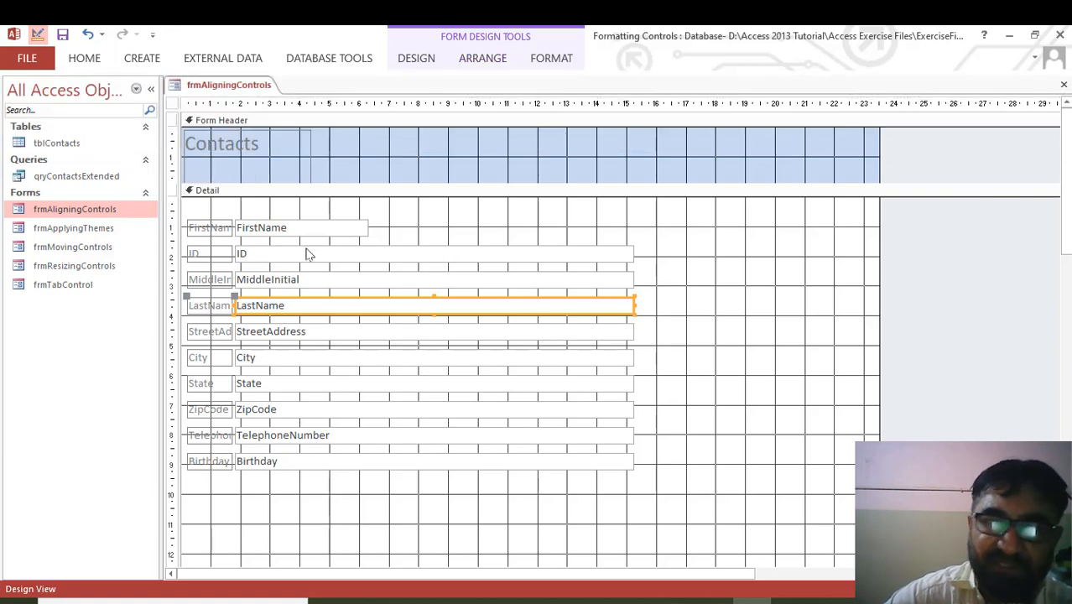
# Step: Select all labels and text boxes in the Detail section and arrange them in a stacked layout
pyautogui.click(209, 228)
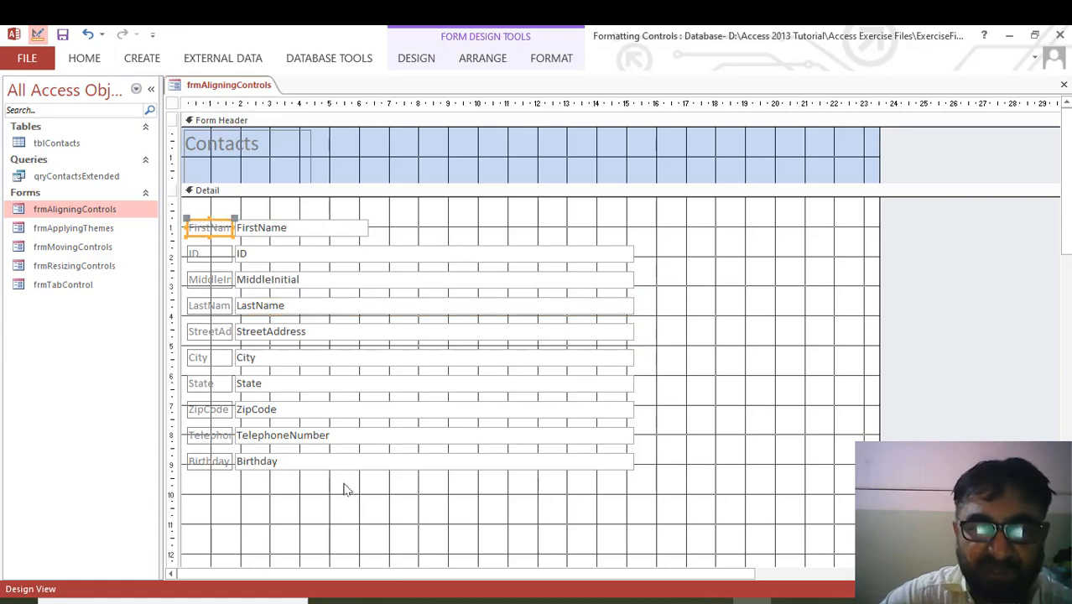
pyautogui.moveTo(211, 484); pyautogui.dragTo(411, 206)
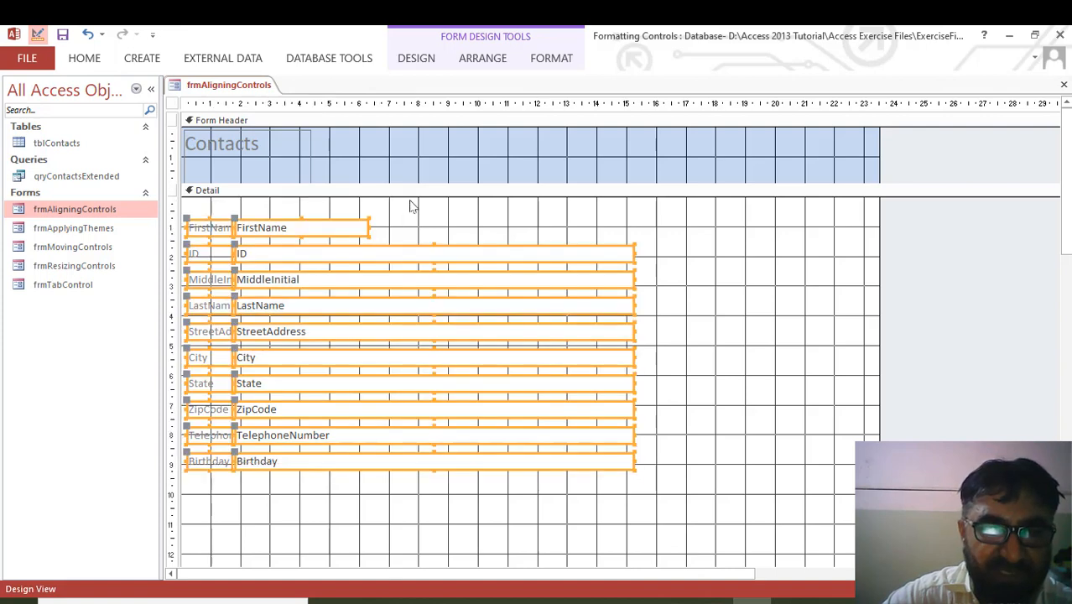
pyautogui.click(483, 58)
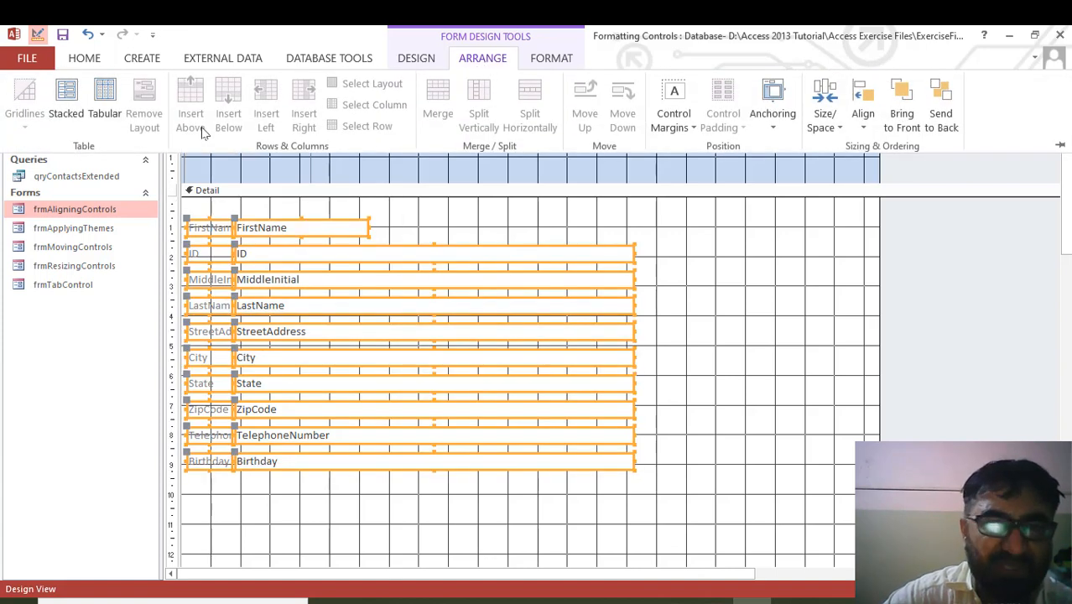
pyautogui.click(68, 103)
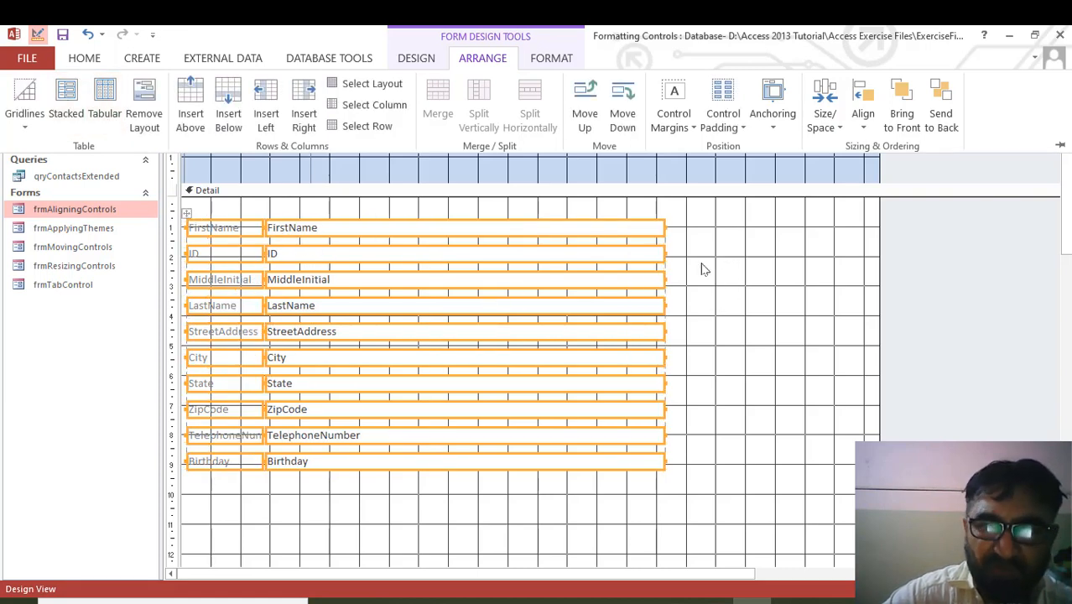
pyautogui.hotkey('ctrl', 'F1')
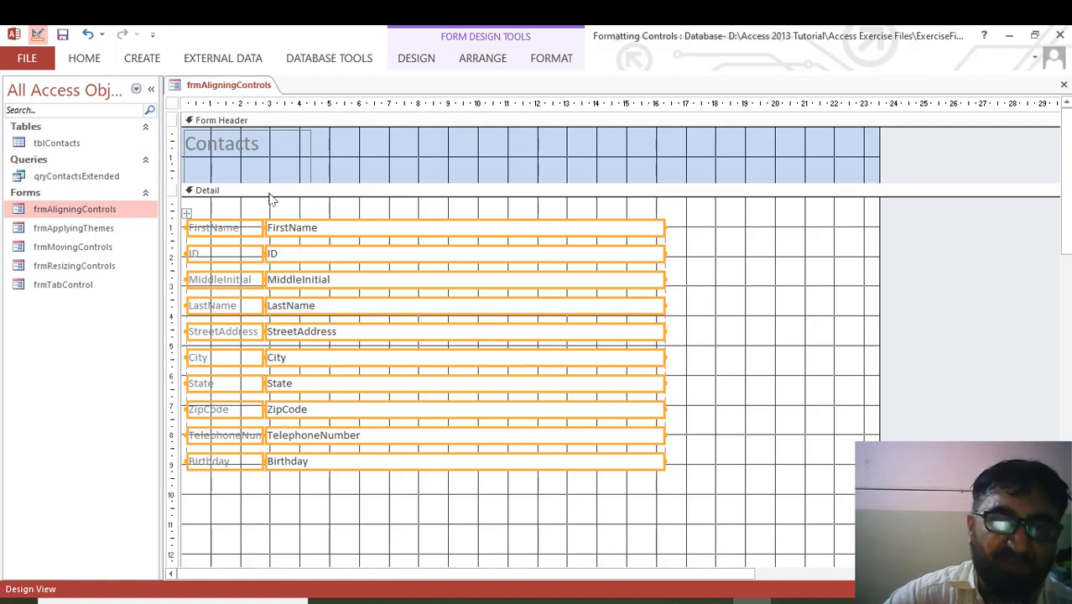
# Step: Preview the stacked controls of frmAligningControls in Layout View and in Form View
pyautogui.rightClick(233, 88)
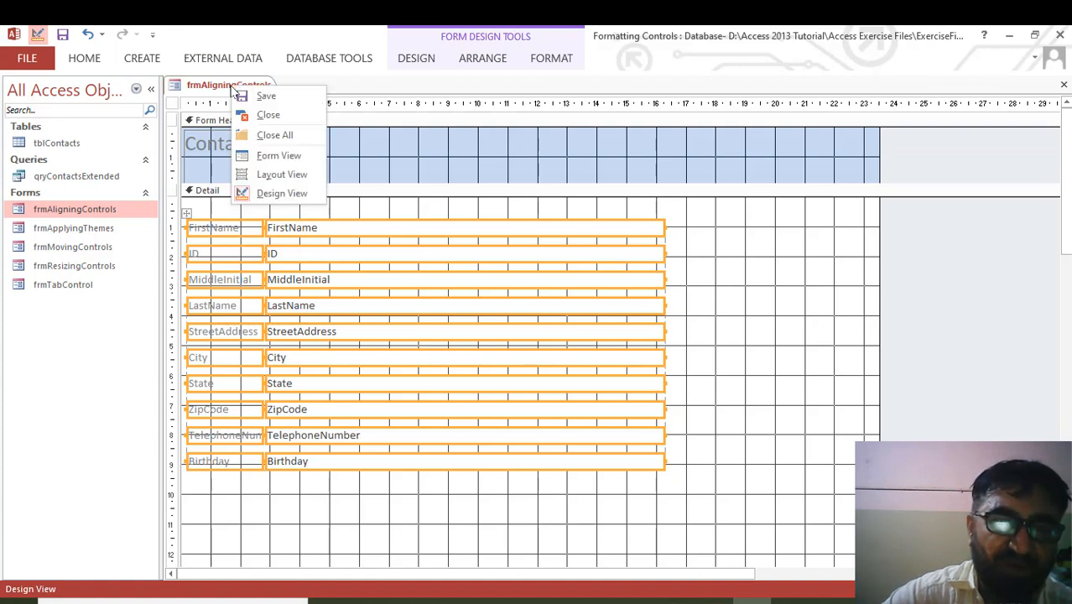
pyautogui.click(292, 175)
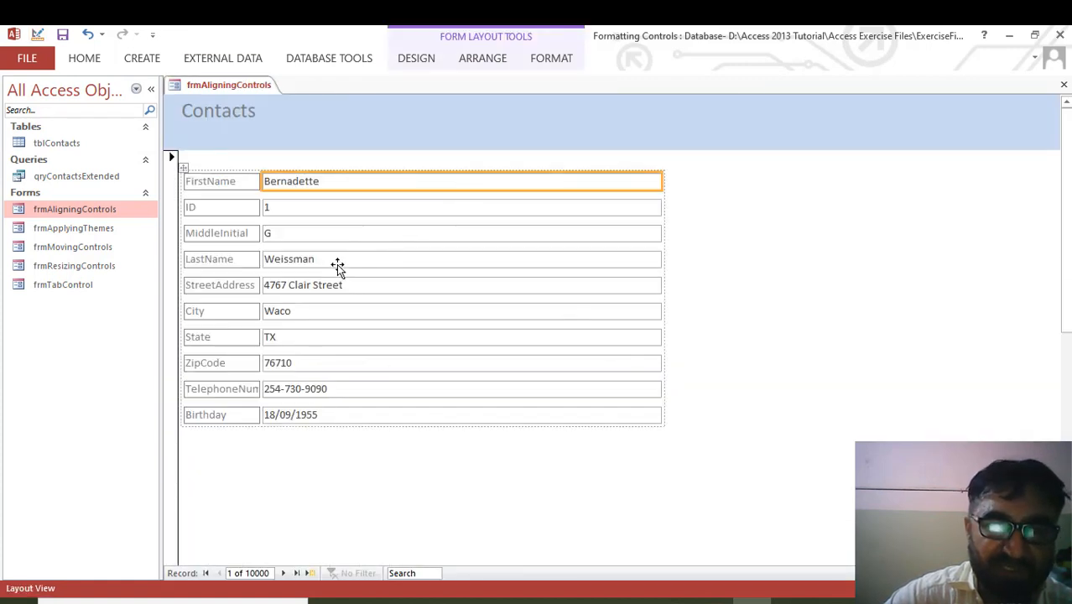
pyautogui.rightClick(217, 91)
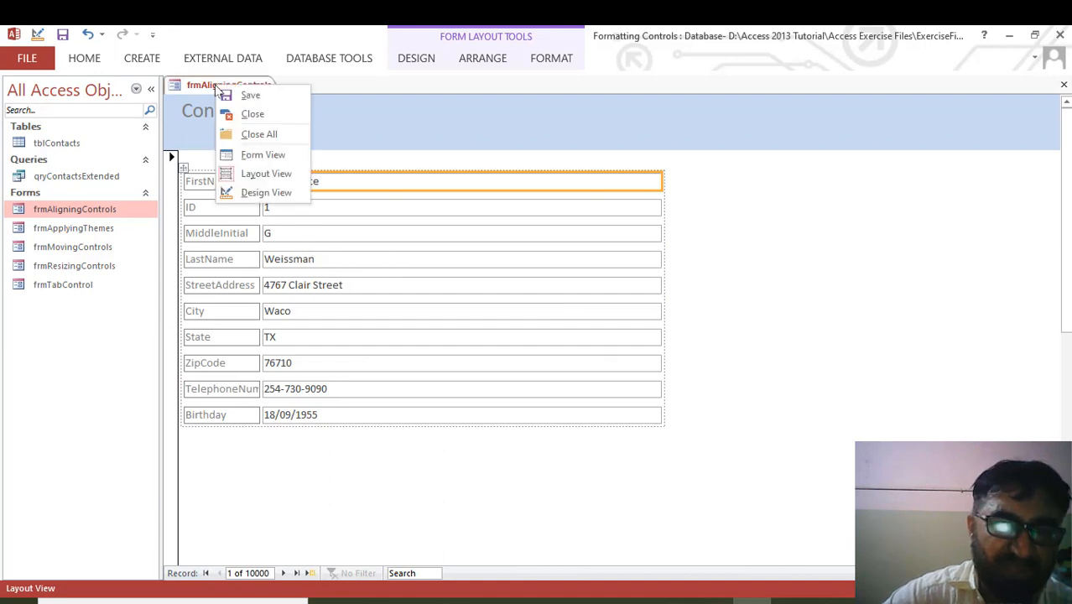
pyautogui.click(272, 155)
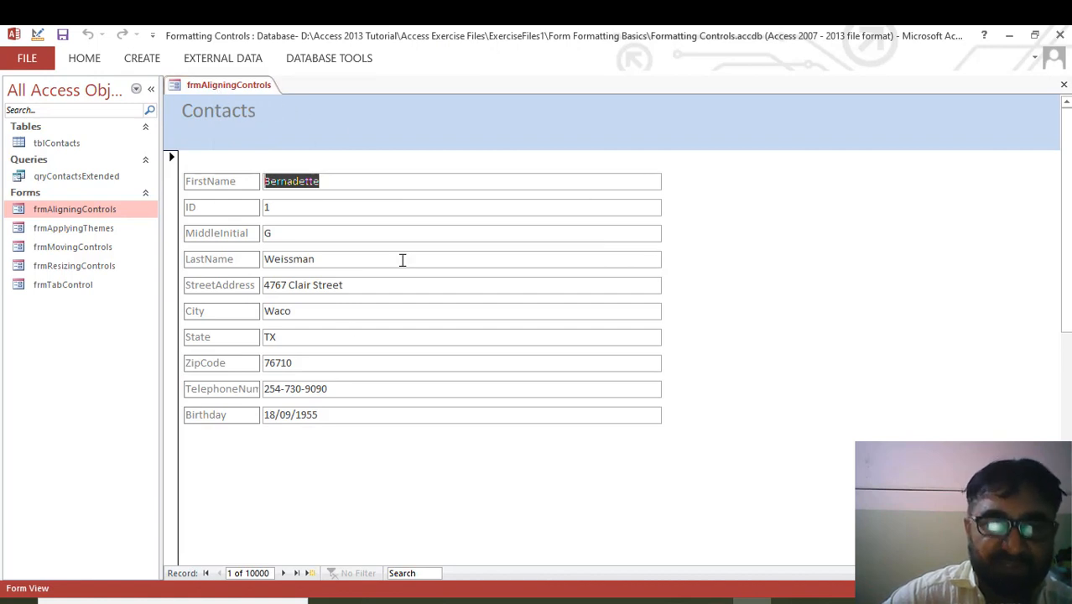
pyautogui.click(598, 174)
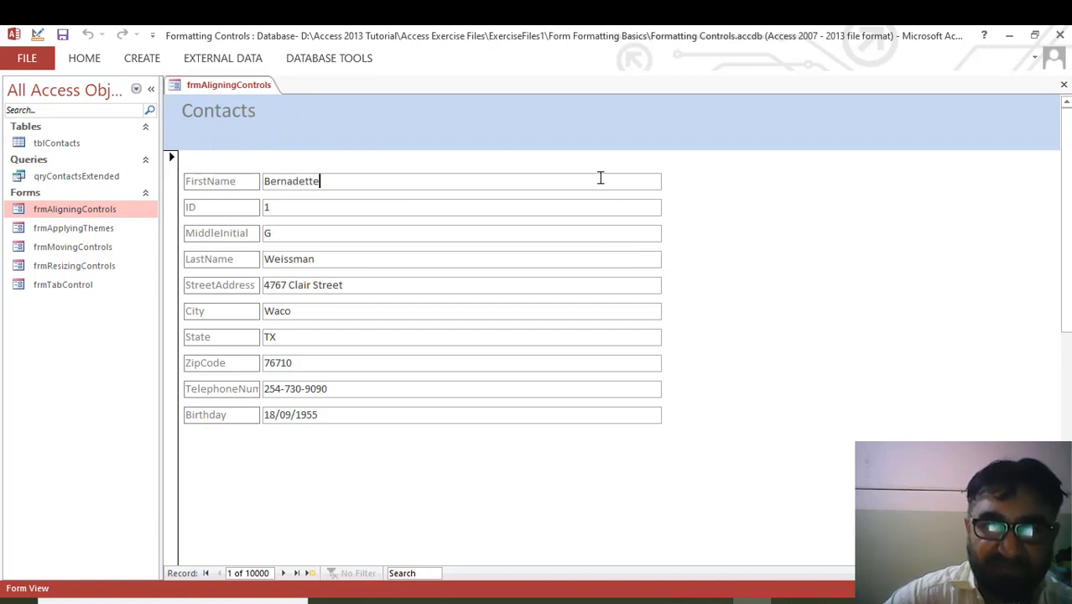
# Step: In Design View, narrow the stacked text box column to about the 7 mark on the horizontal ruler and preview it in Form View
pyautogui.rightClick(239, 84)
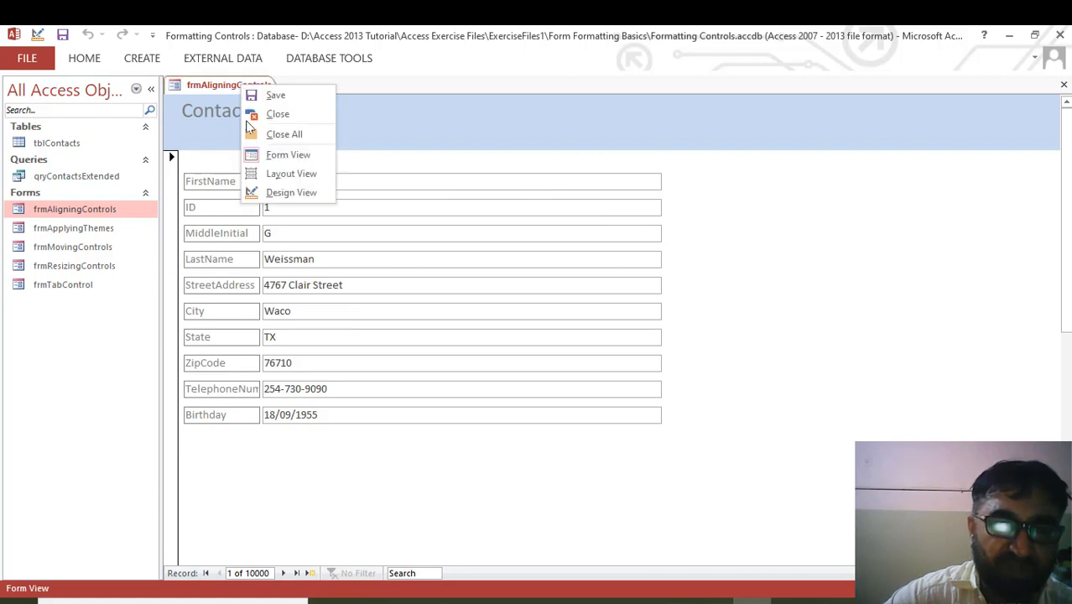
pyautogui.click(291, 193)
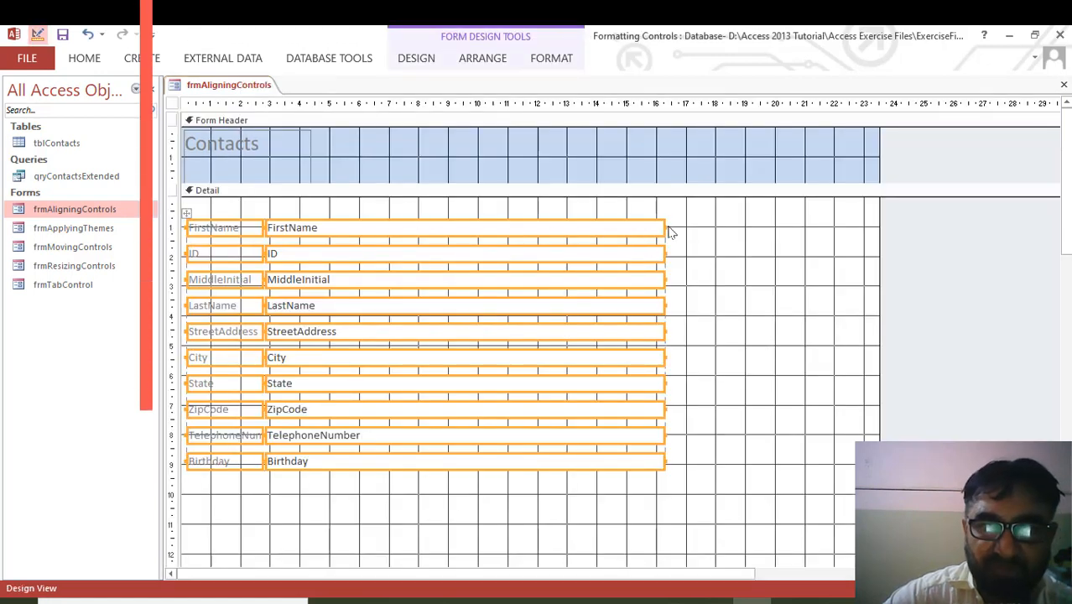
pyautogui.moveTo(664, 227); pyautogui.dragTo(392, 246)
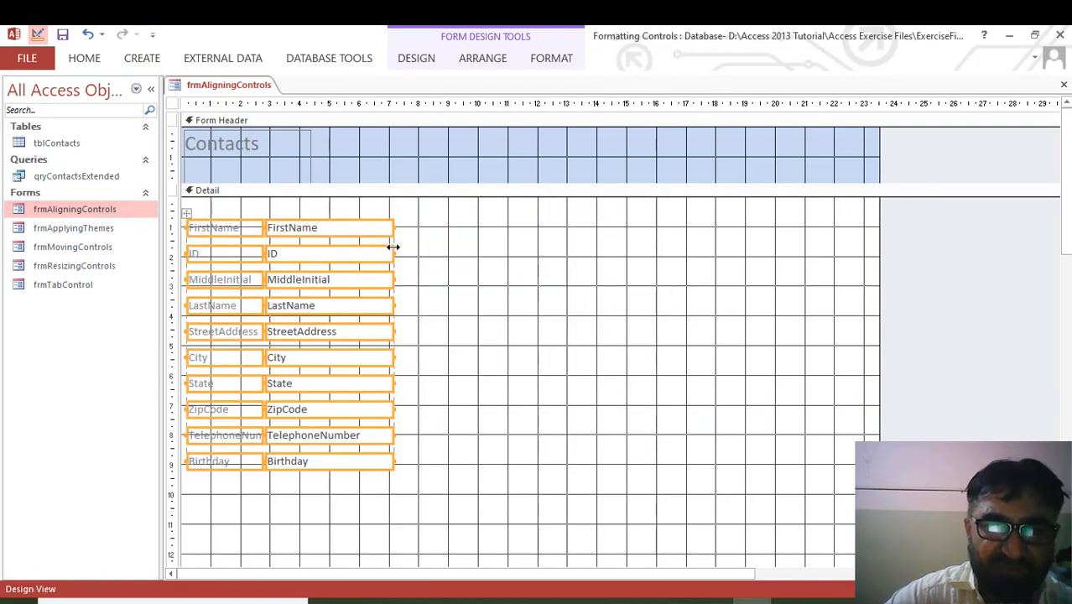
pyautogui.rightClick(236, 90)
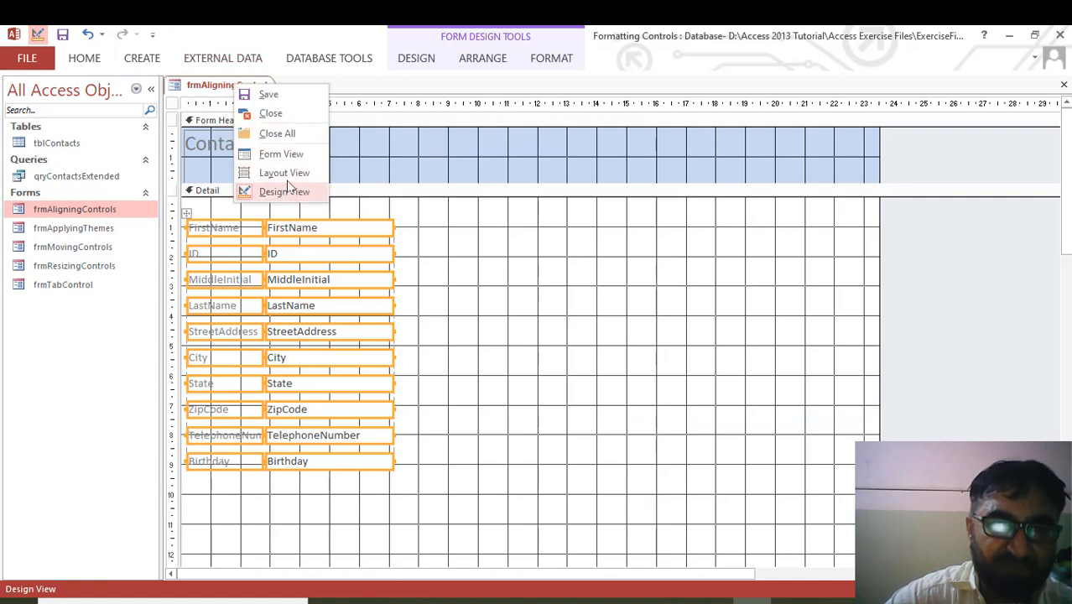
pyautogui.click(286, 156)
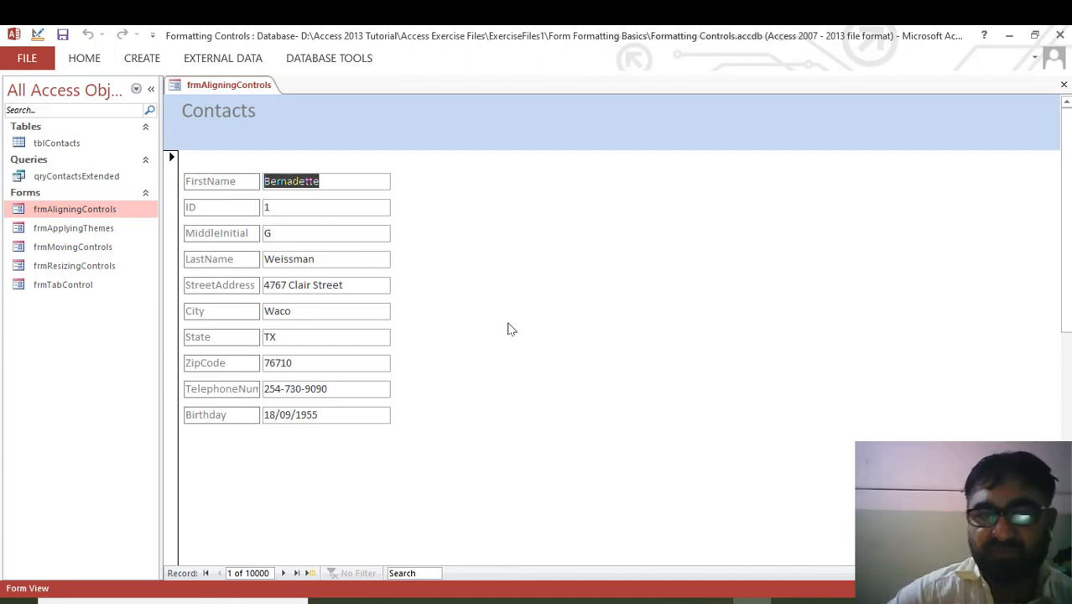
# Step: In Design View, move the whole stacked layout right to start at about the 5 mark on the horizontal ruler and preview it in Form View
pyautogui.rightClick(213, 88)
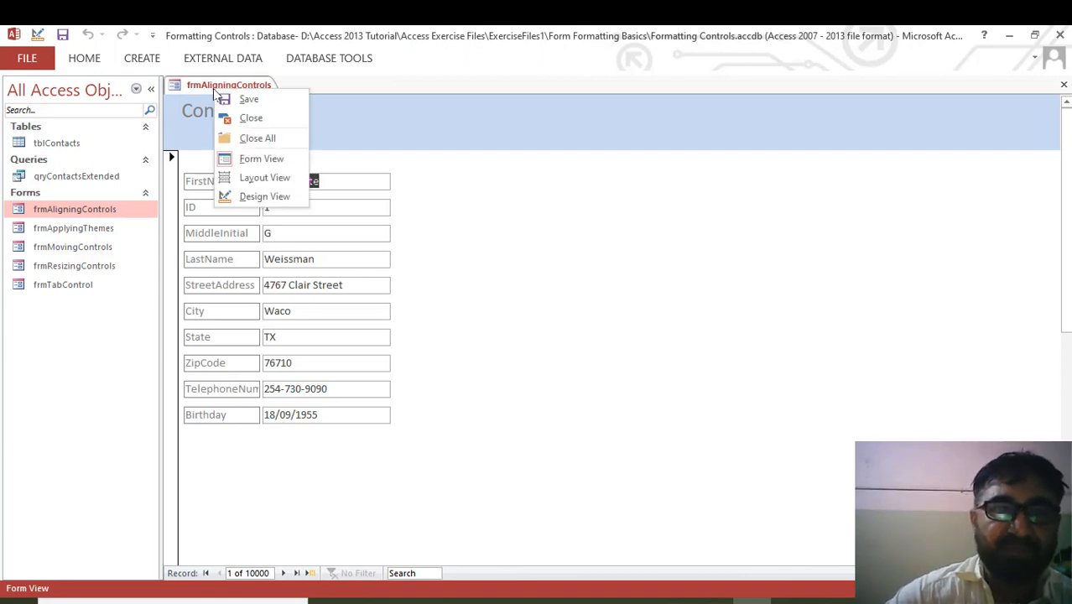
pyautogui.click(246, 196)
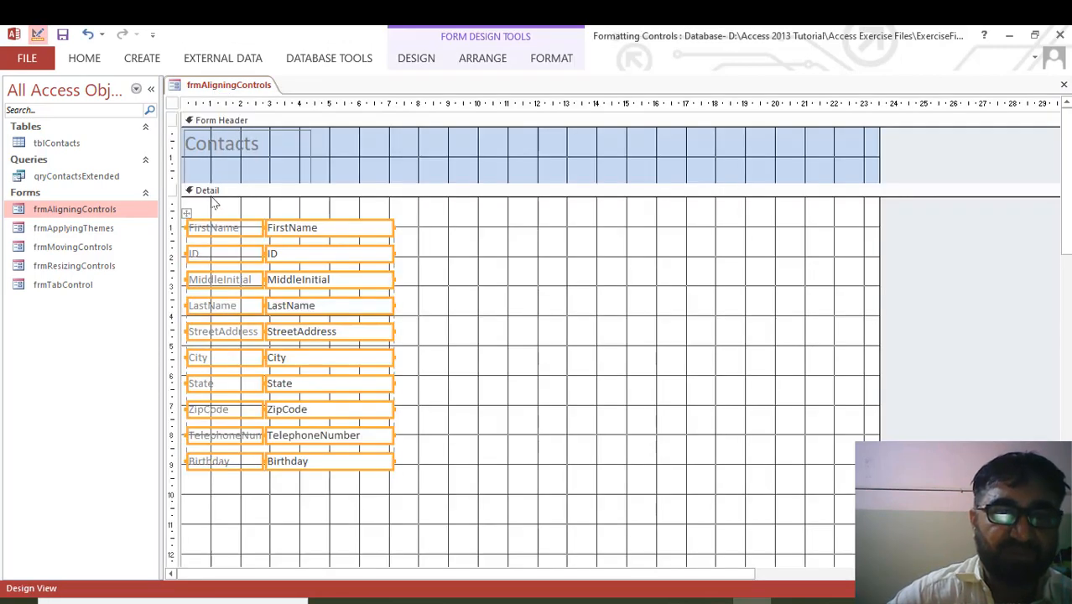
pyautogui.click(187, 212)
pyautogui.moveTo(187, 212); pyautogui.dragTo(337, 216)
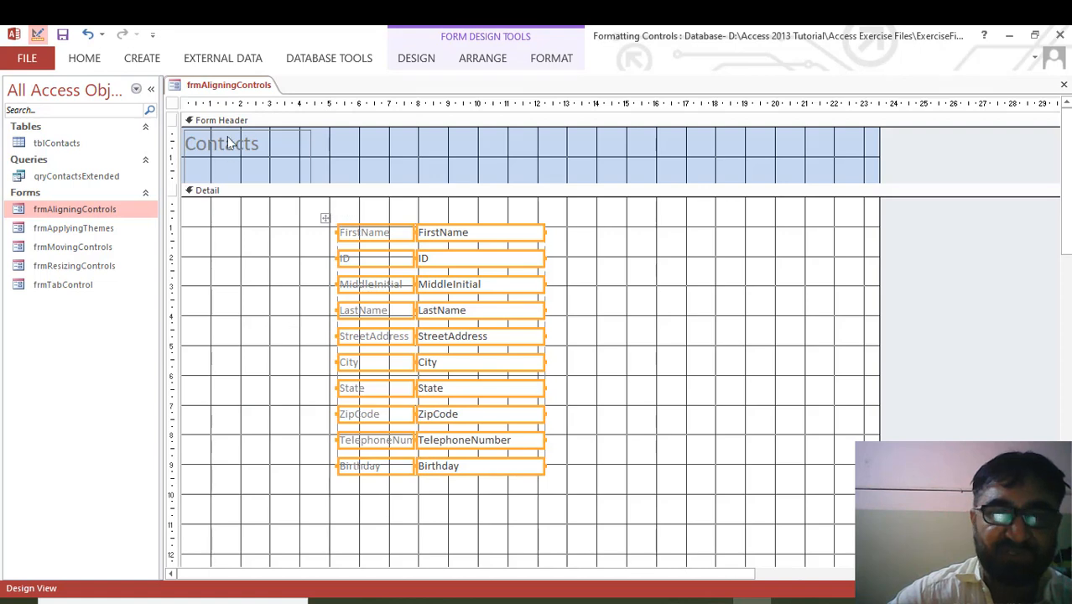
pyautogui.rightClick(227, 84)
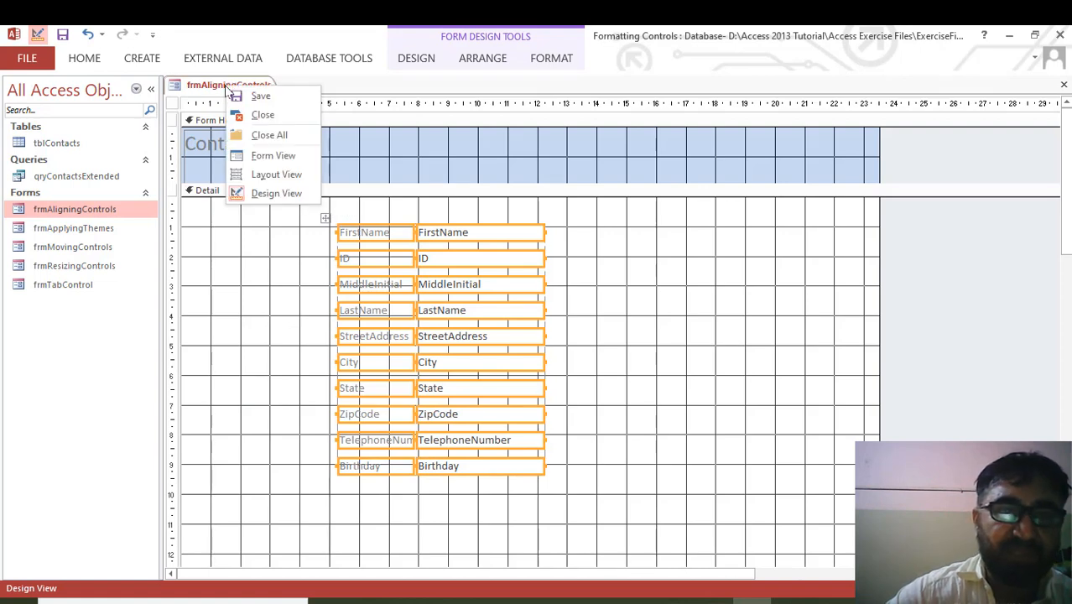
pyautogui.click(278, 160)
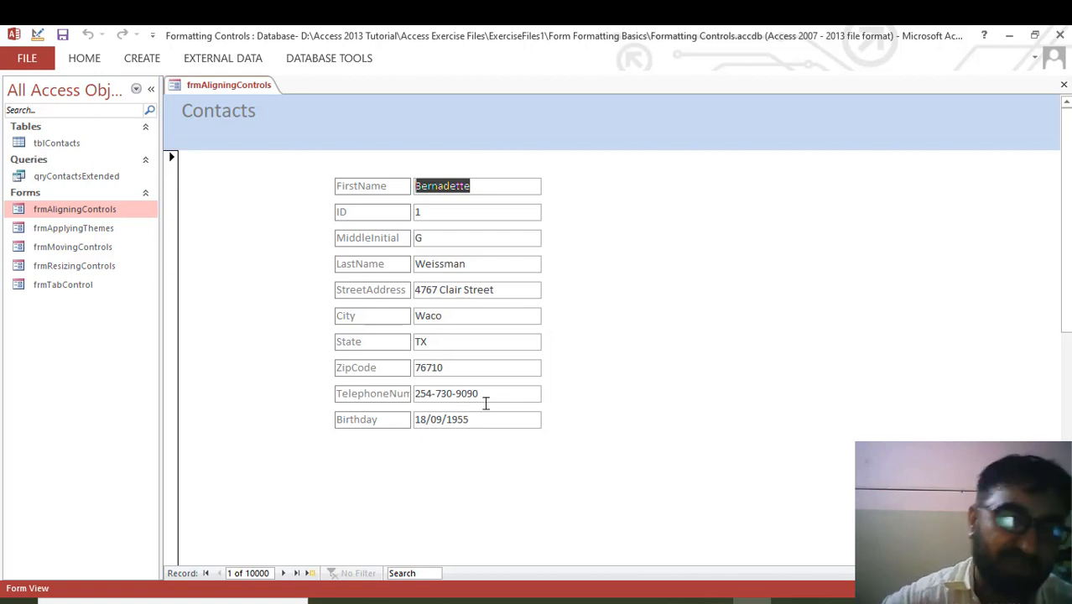
# Step: Return to Design View and size all controls of the stacked layout to the grid
pyautogui.rightClick(220, 89)
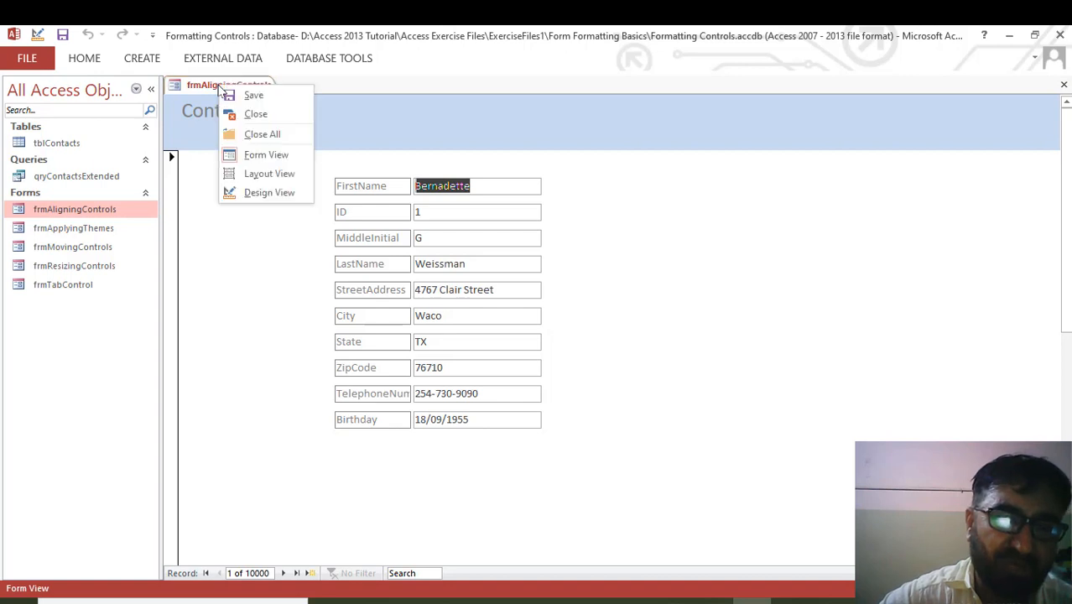
pyautogui.click(269, 193)
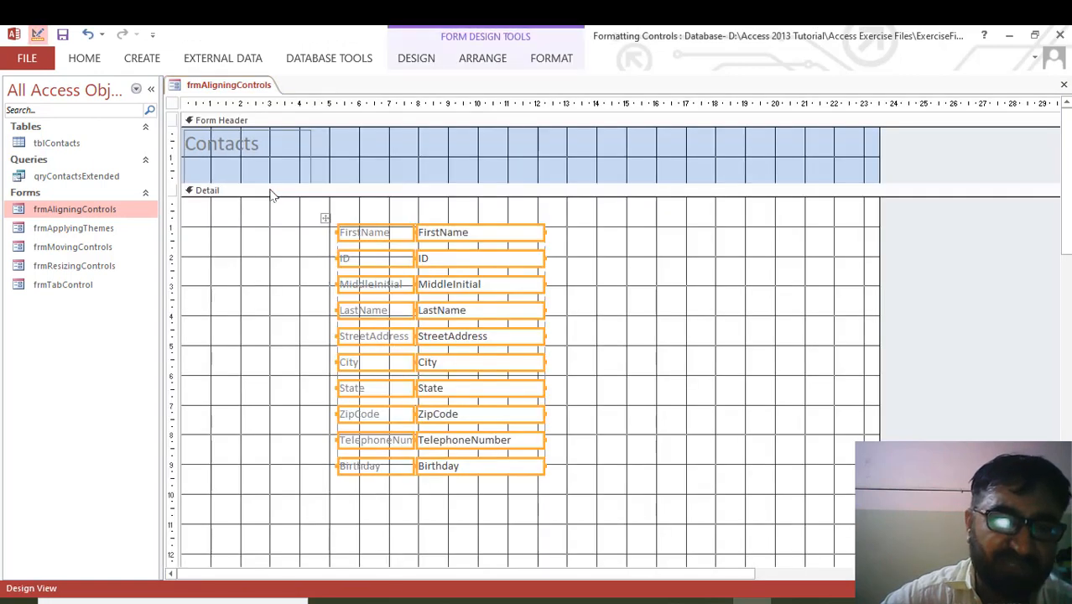
pyautogui.click(327, 217)
pyautogui.click(327, 218)
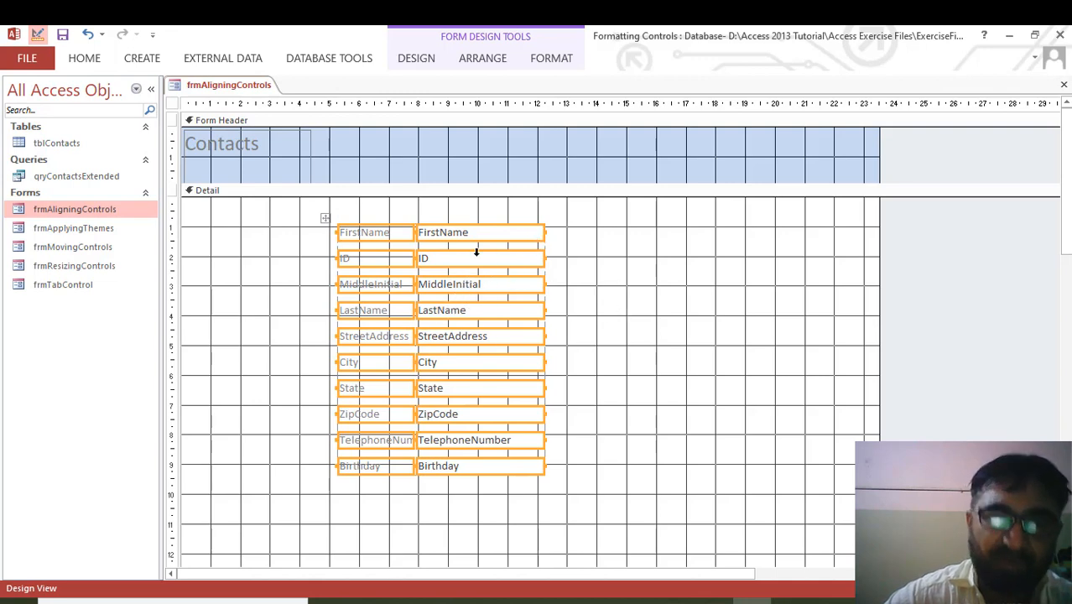
pyautogui.click(480, 59)
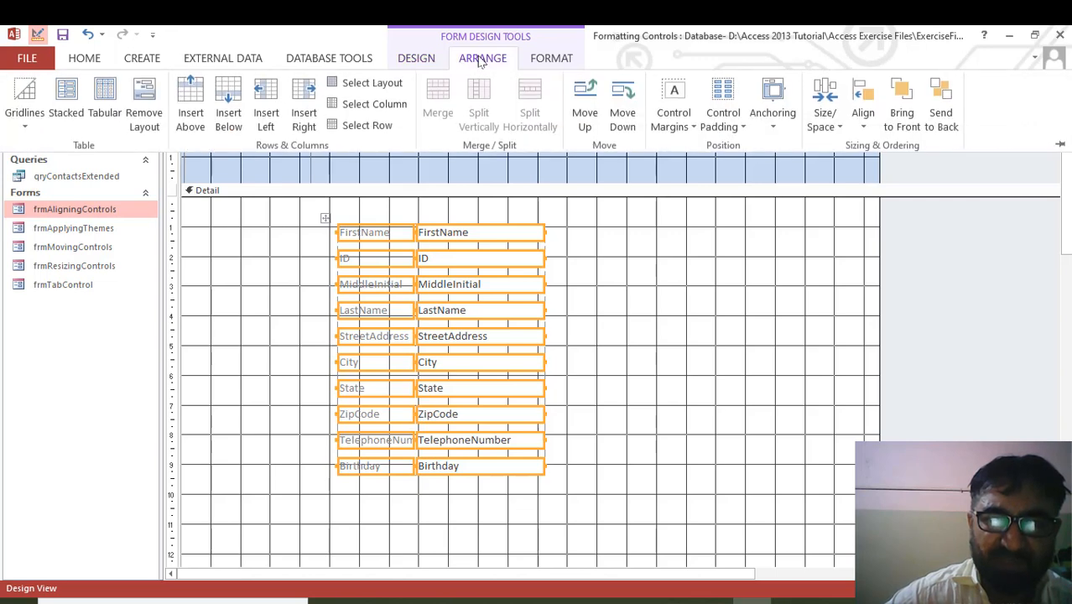
pyautogui.click(844, 131)
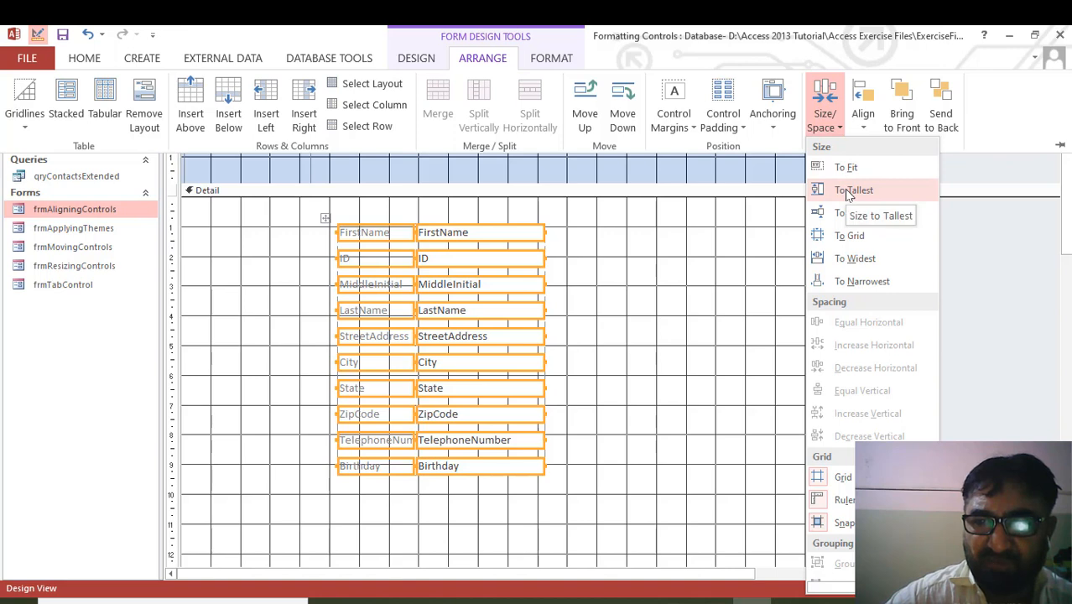
pyautogui.click(850, 240)
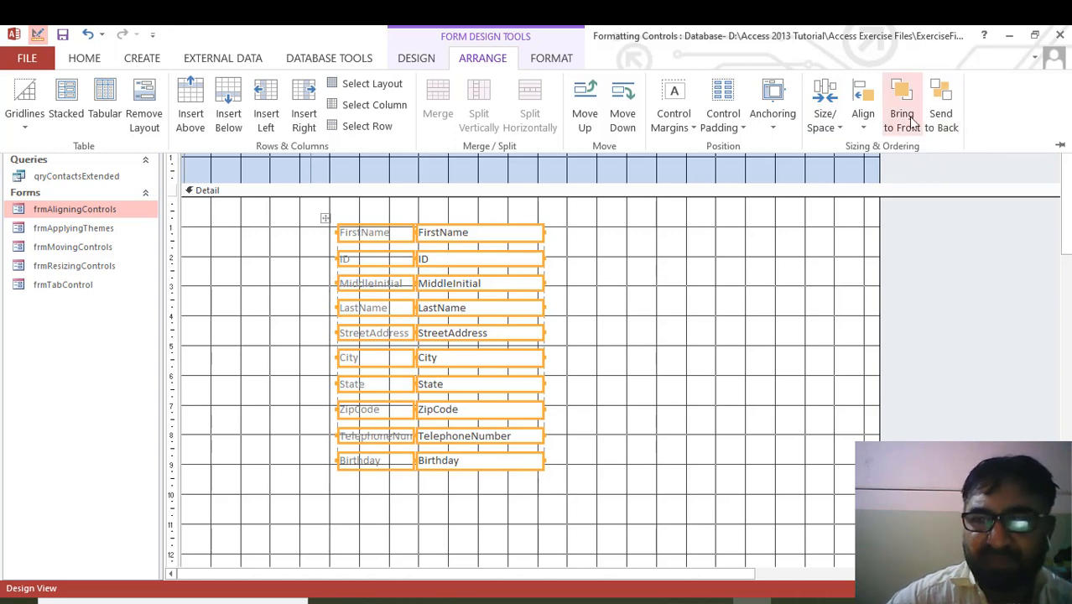
# Step: Apply Left alignment followed by Bottom alignment to all controls of the stacked layout
pyautogui.click(865, 124)
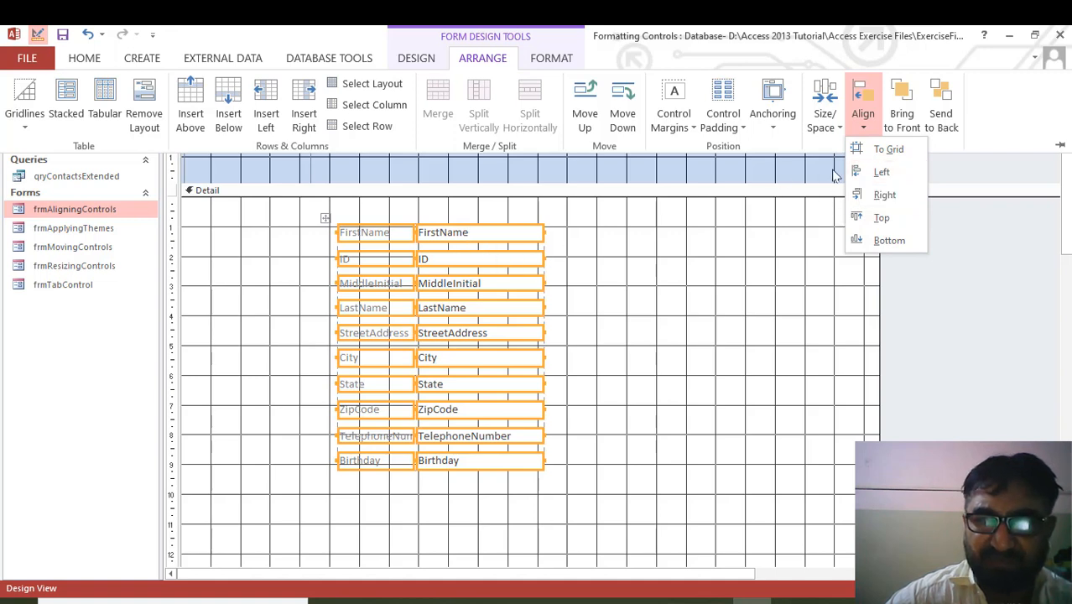
pyautogui.click(882, 172)
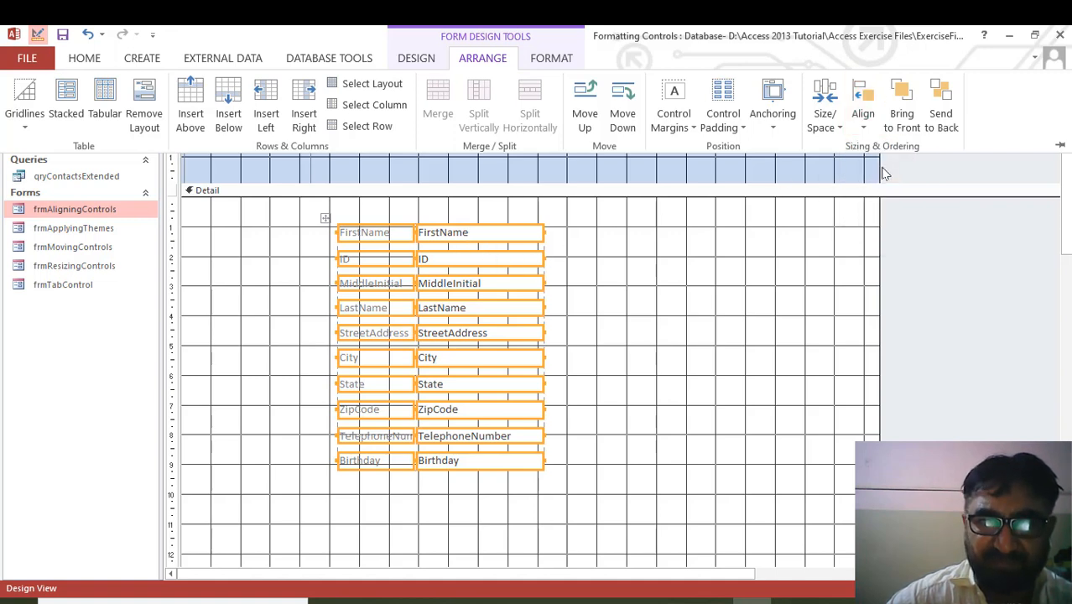
pyautogui.click(863, 117)
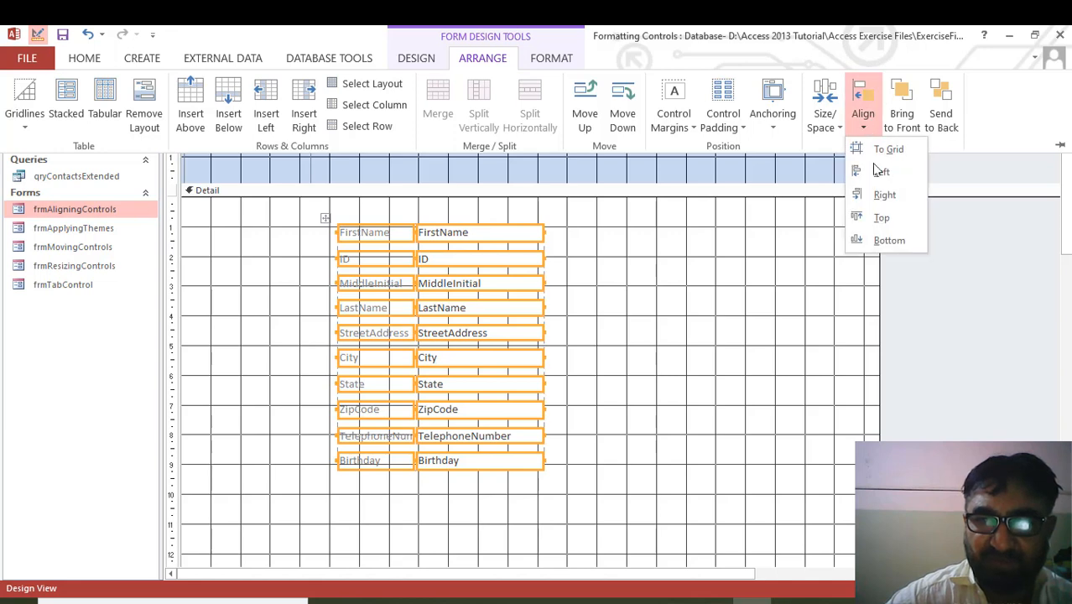
pyautogui.click(882, 240)
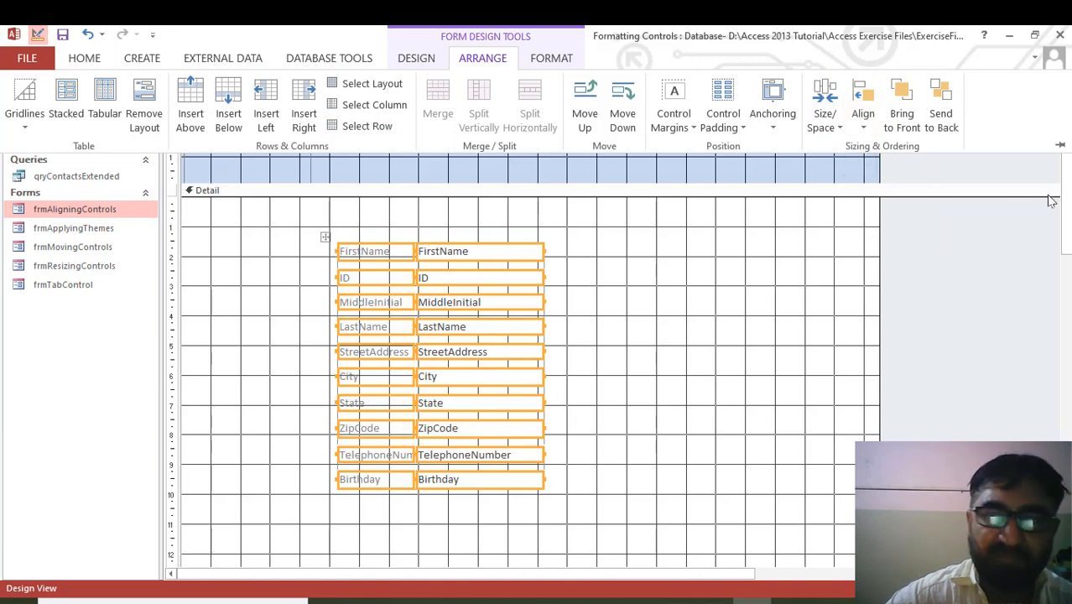
pyautogui.hotkey('ctrl', 'F1')
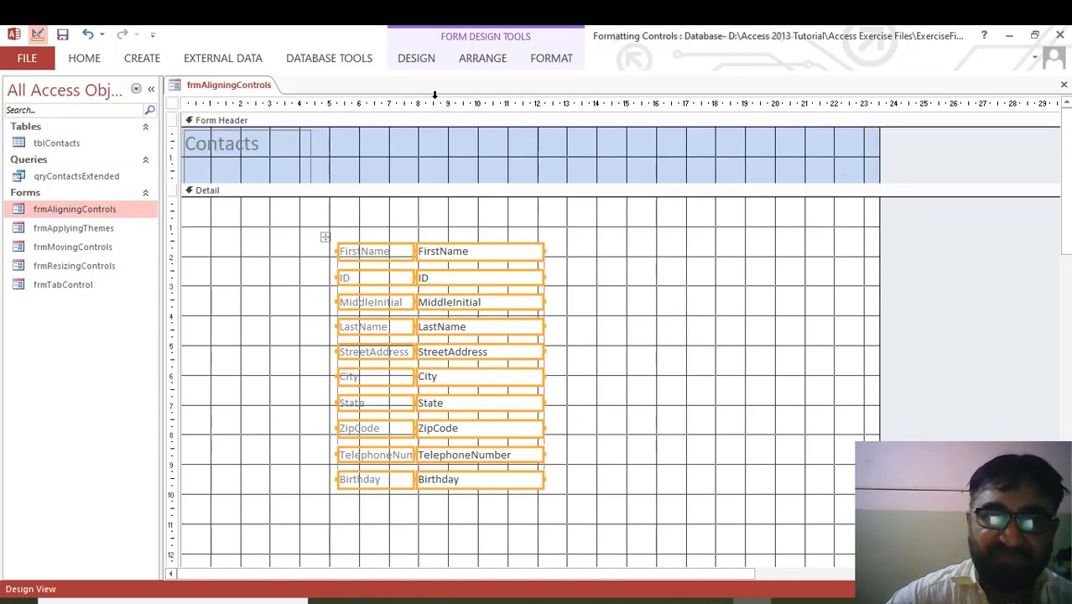
# Step: Preview the aligned controls in Form View and select the frmResizingControls form in the object list
pyautogui.rightClick(216, 86)
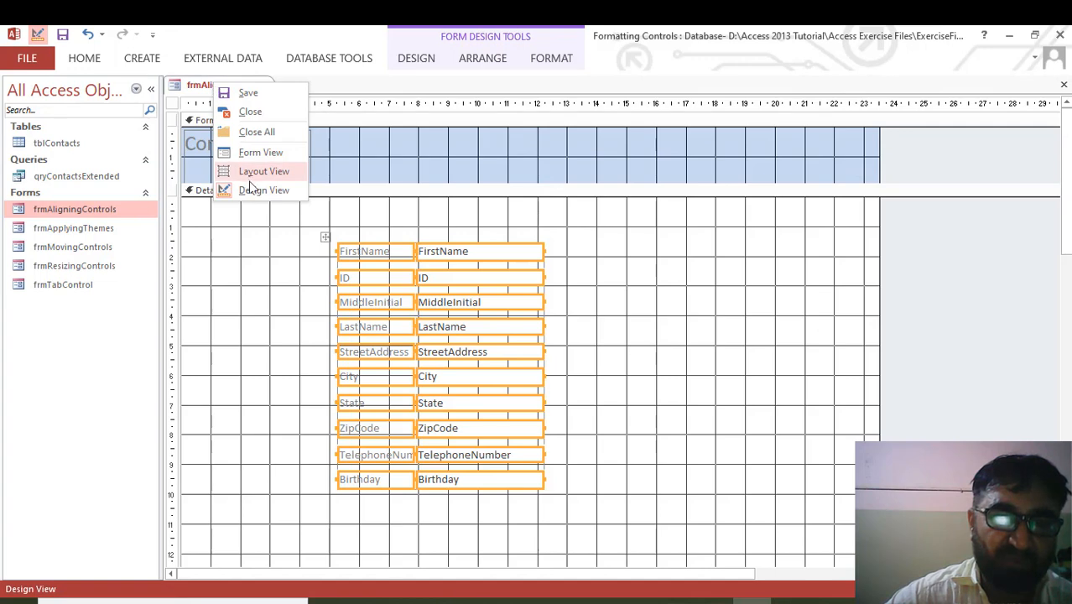
pyautogui.click(253, 156)
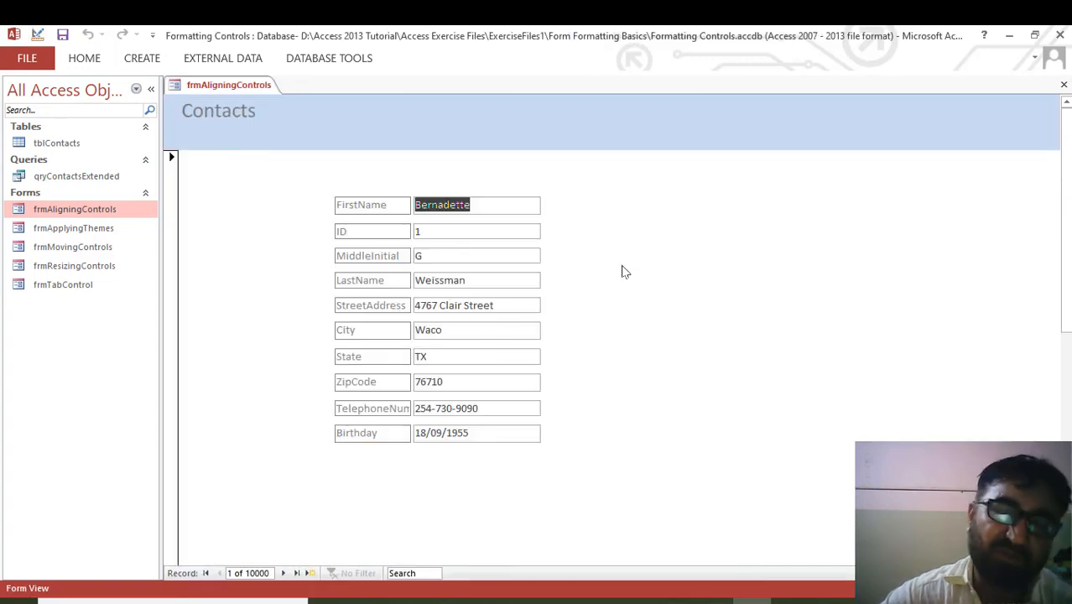
pyautogui.click(450, 225)
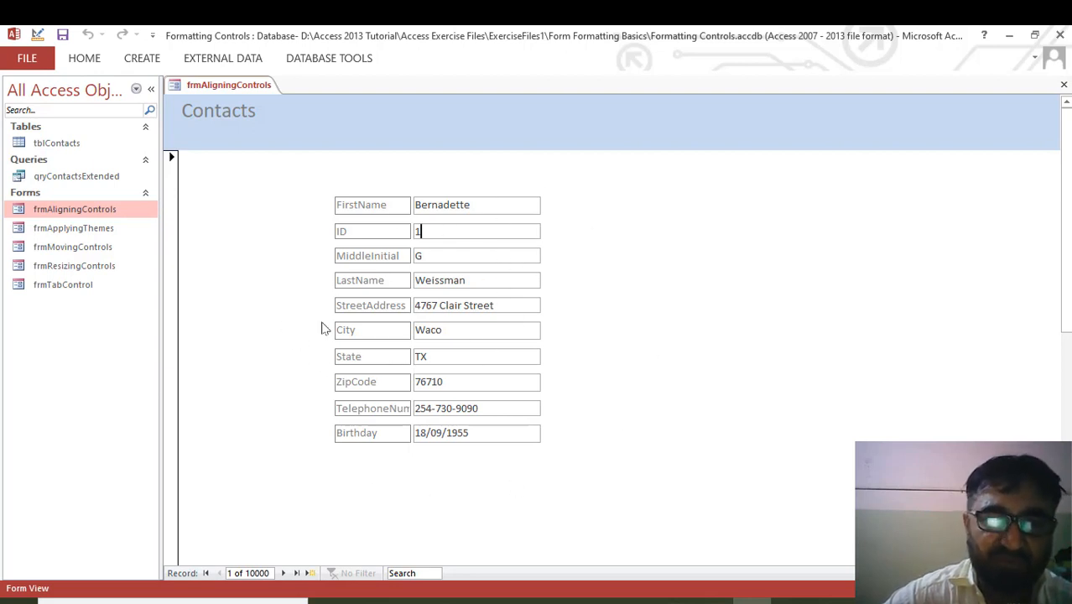
pyautogui.click(78, 267)
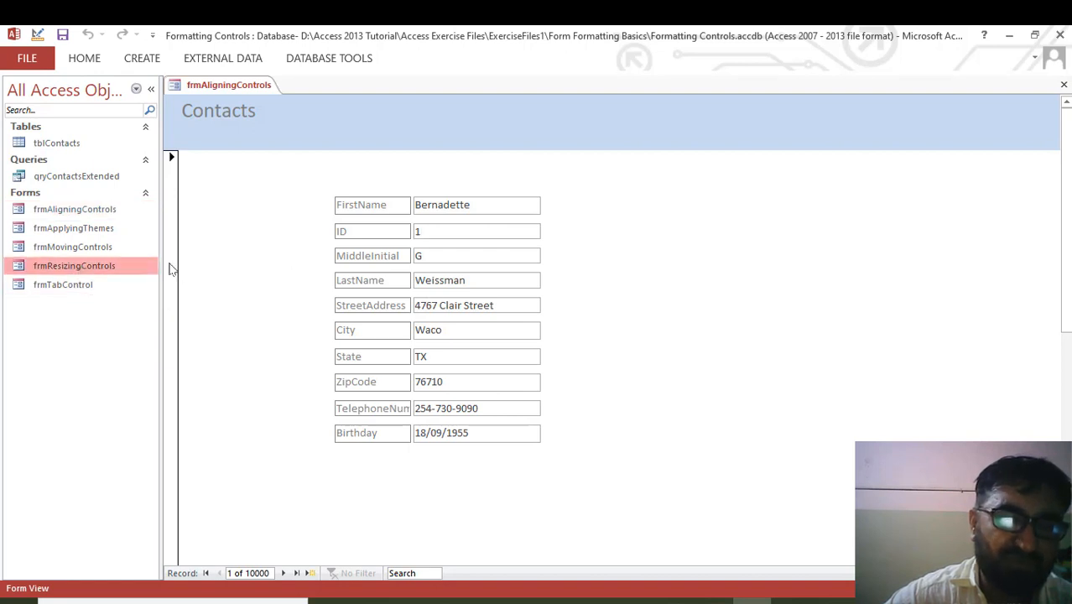
pyautogui.click(101, 247)
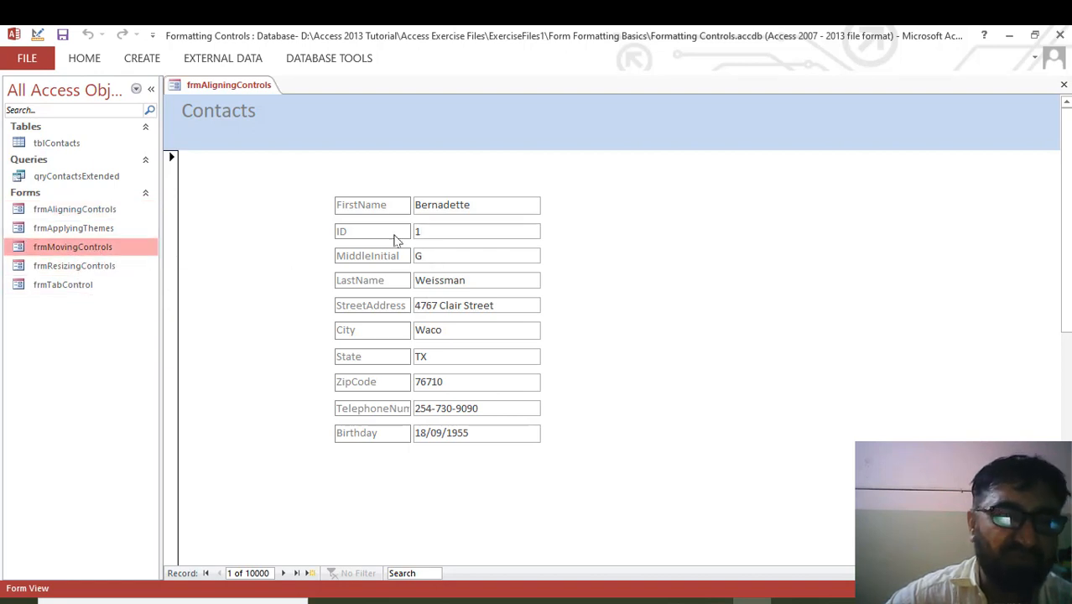
pyautogui.click(98, 213)
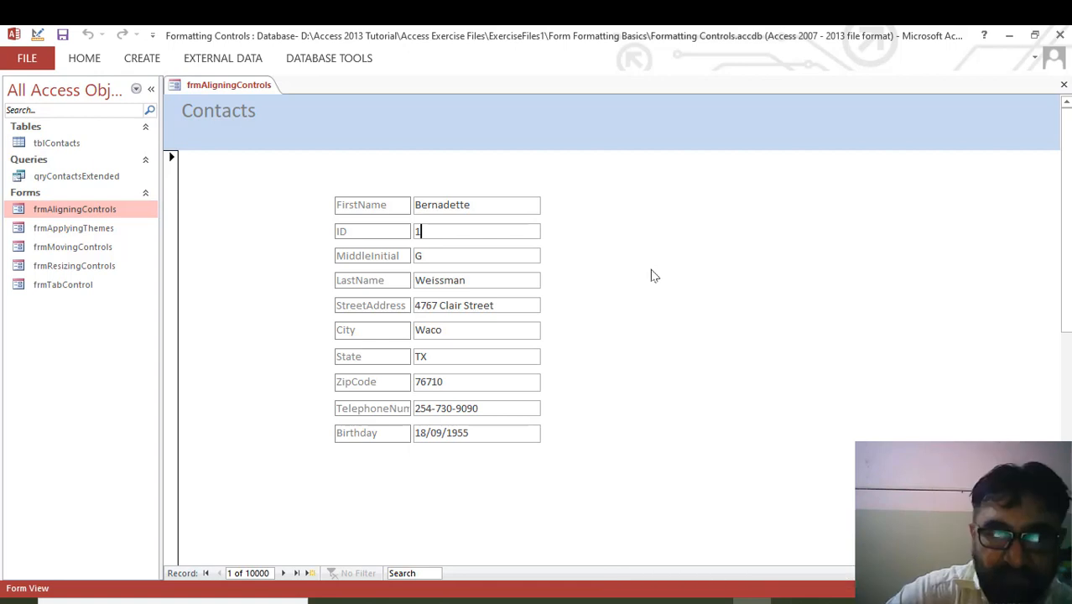
pyautogui.click(444, 253)
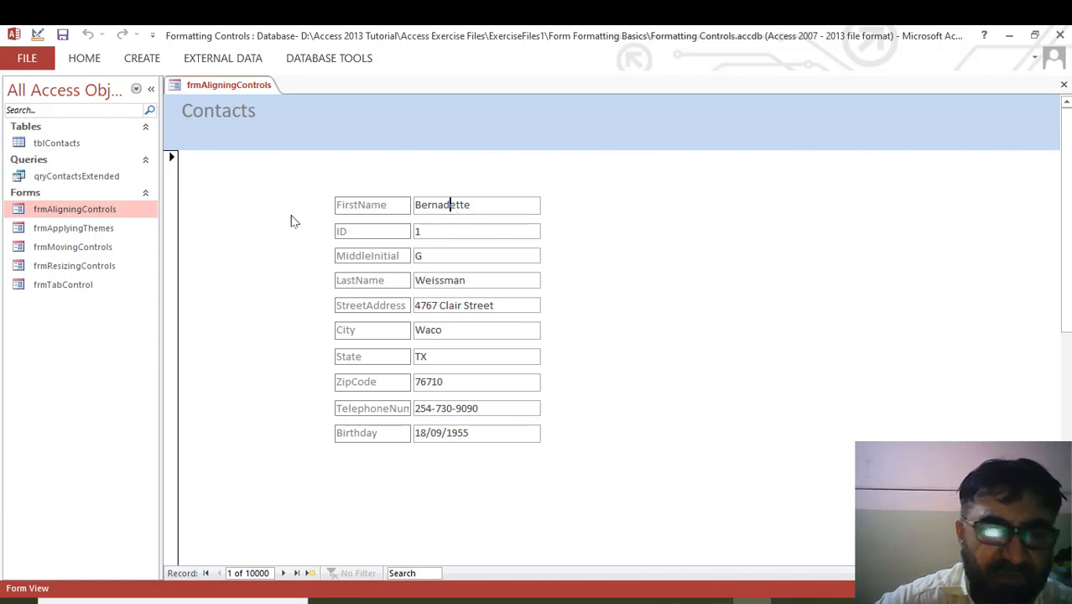
pyautogui.click(451, 207)
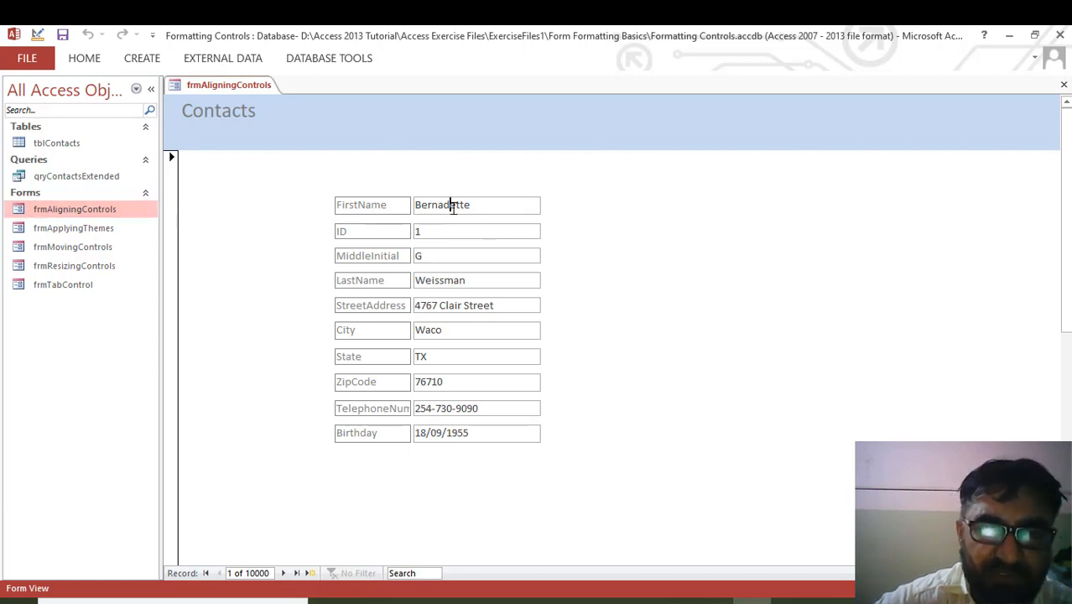
pyautogui.click(389, 208)
pyautogui.click(494, 201)
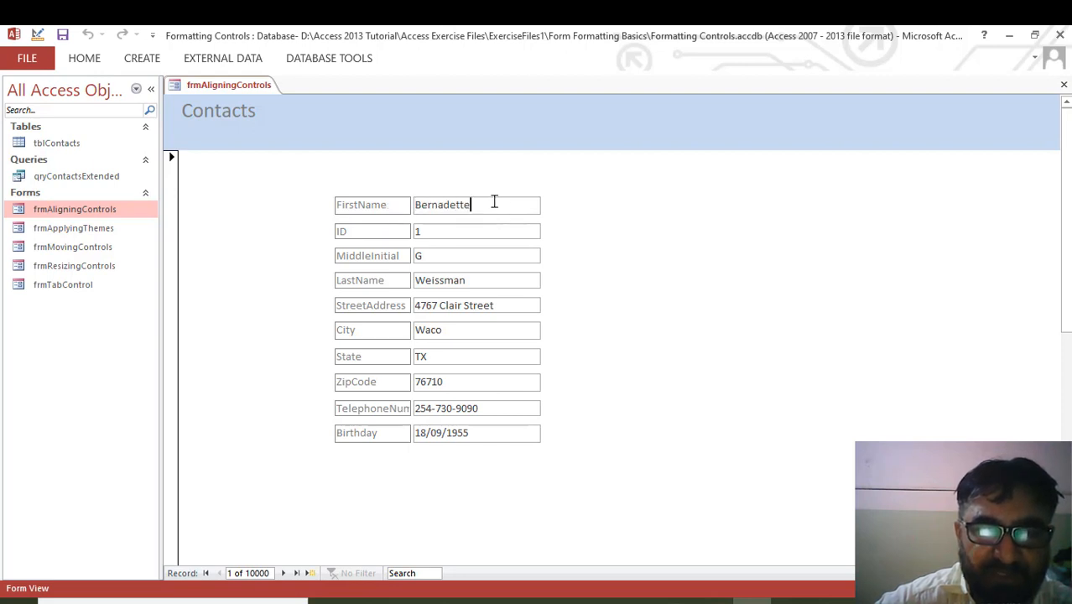
pyautogui.click(377, 205)
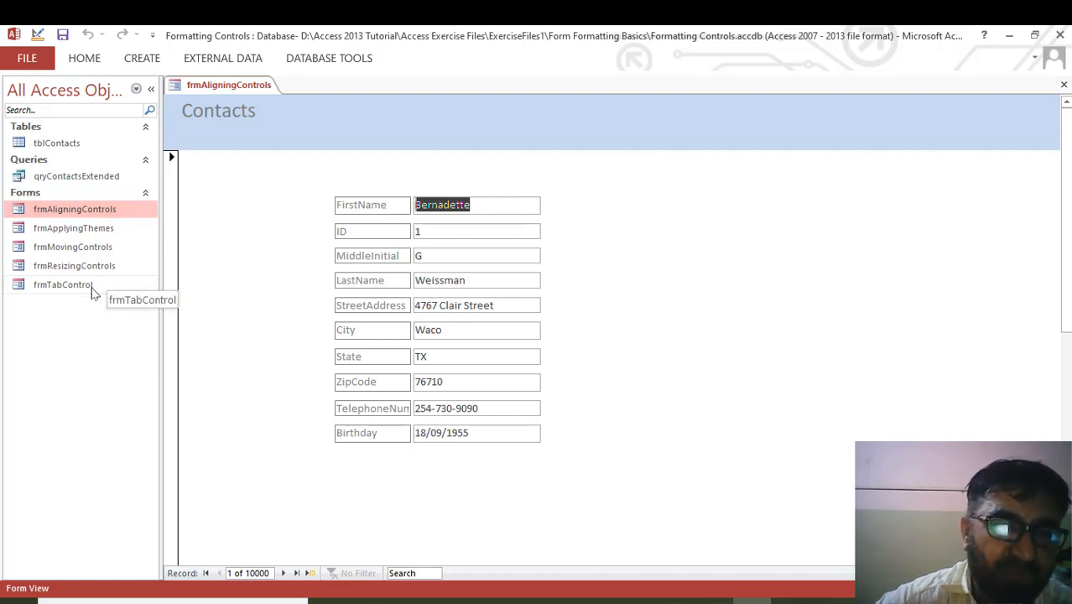
# Step: Close frmAligningControls without saving its design changes and open the frmTabControl form
pyautogui.click(1063, 85)
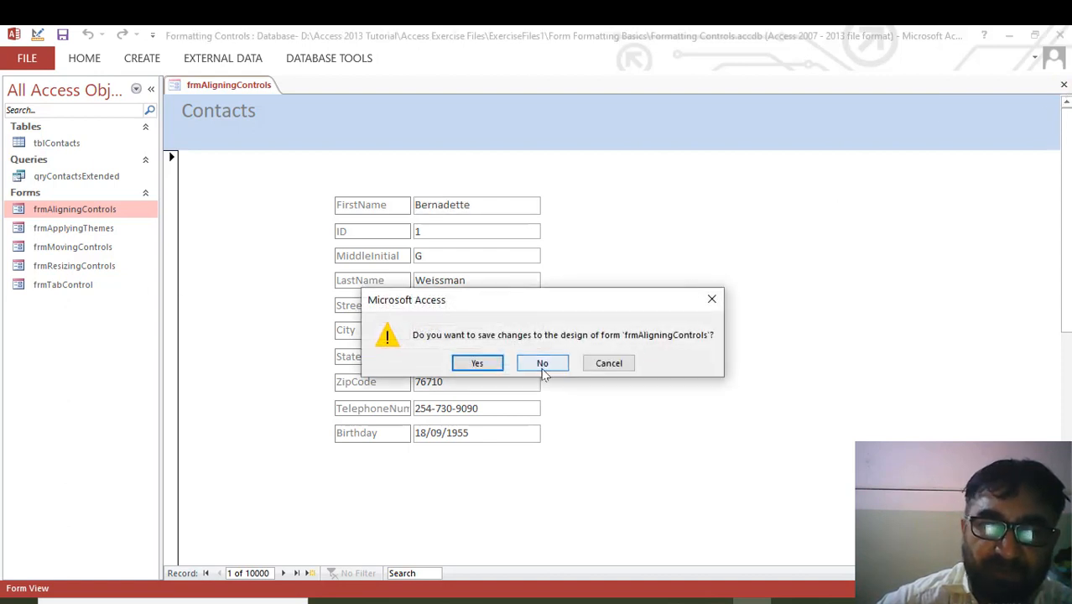
pyautogui.click(543, 364)
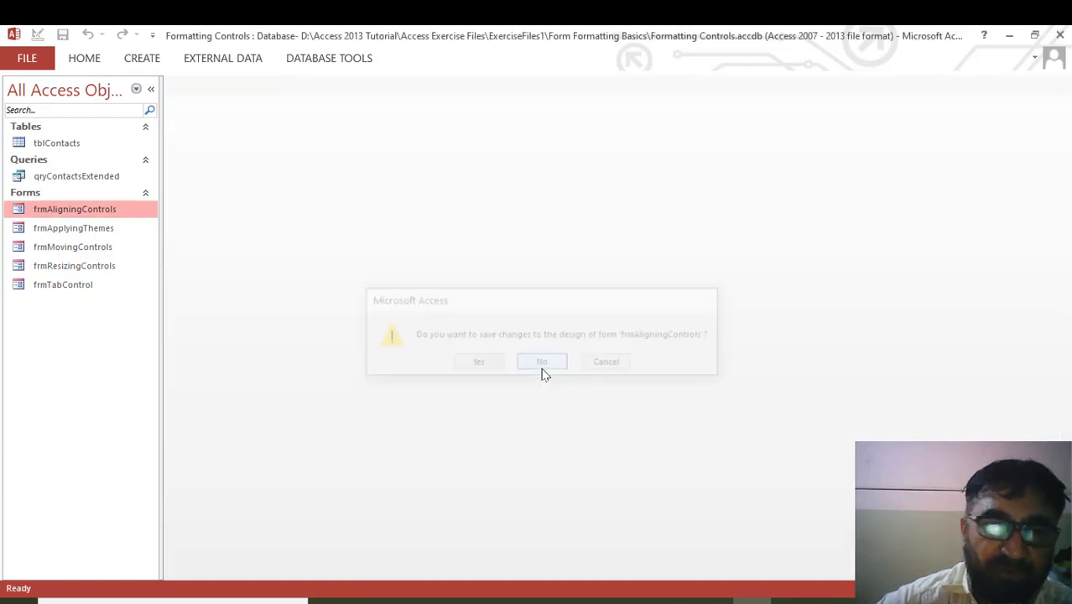
pyautogui.doubleClick(70, 287)
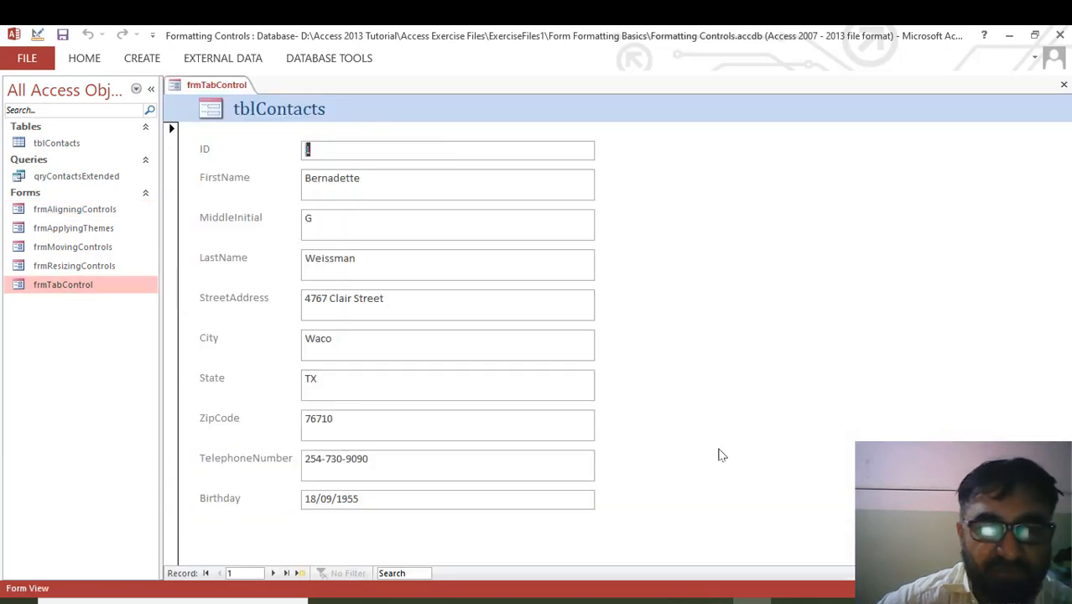
# Step: Move through the fields of the first frmTabControl record from ID to Birthday to examine the form's tab order
pyautogui.click(369, 184)
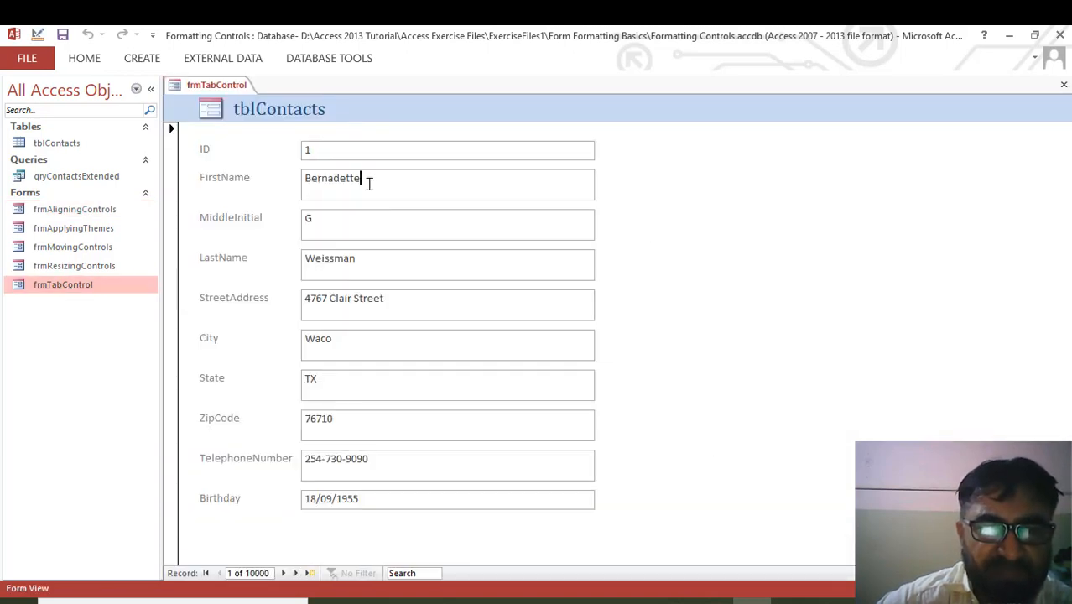
pyautogui.click(337, 216)
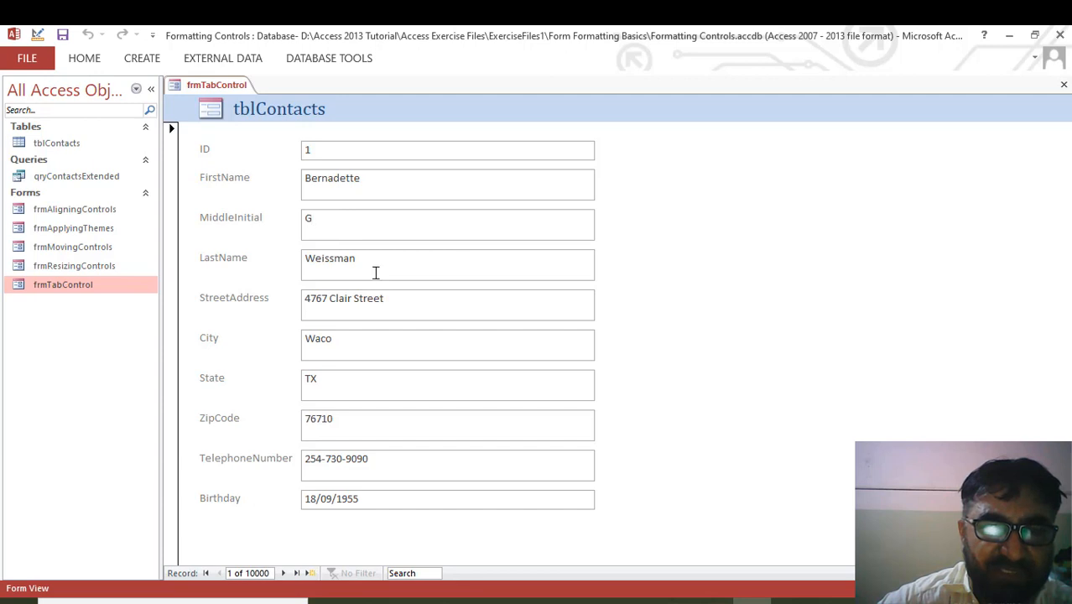
pyautogui.click(382, 298)
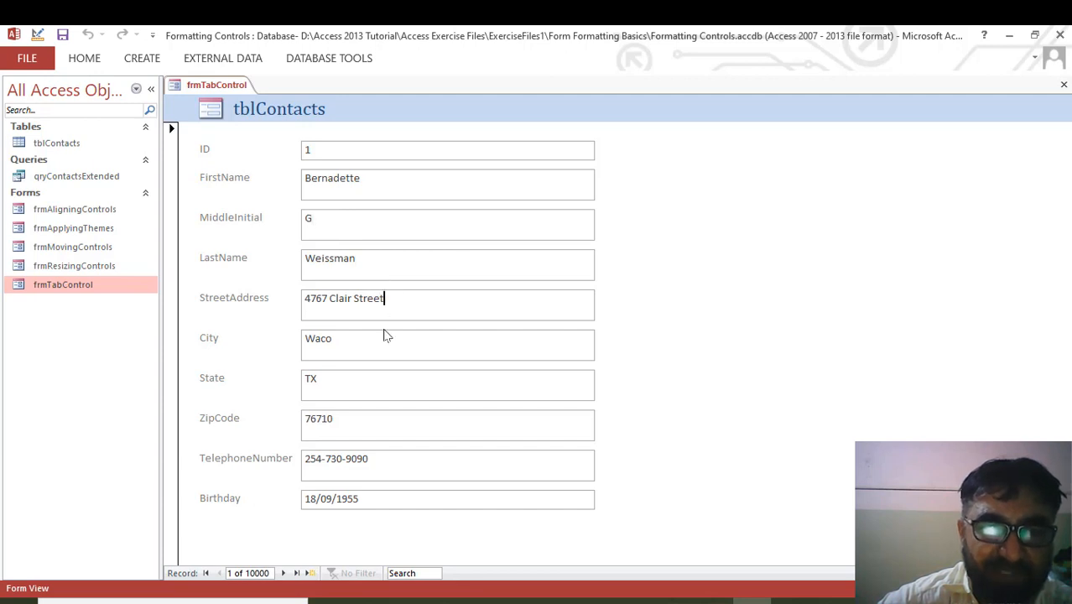
pyautogui.click(359, 383)
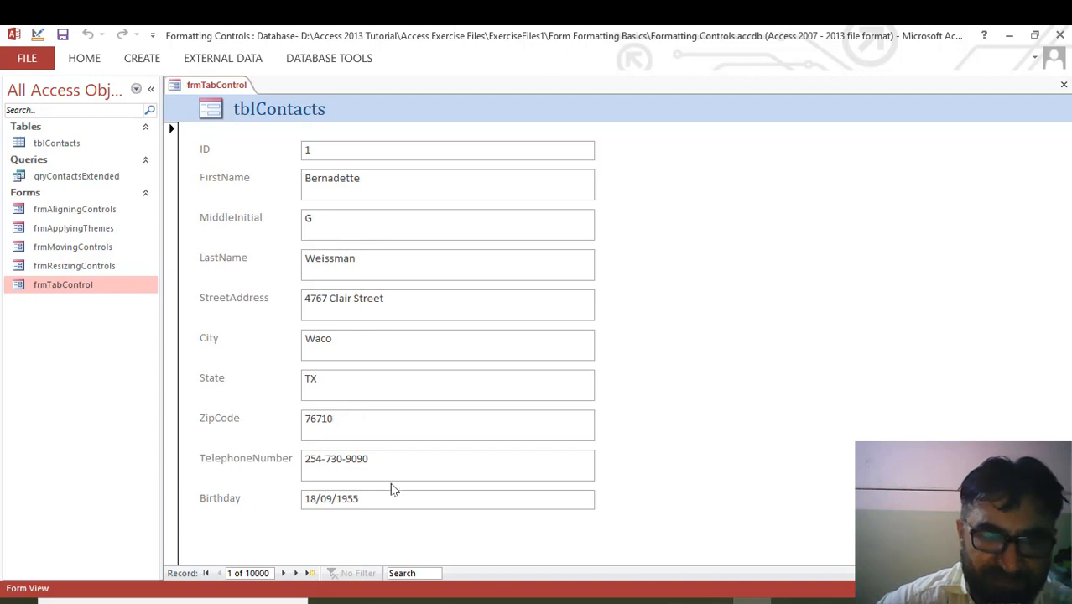
pyautogui.click(392, 459)
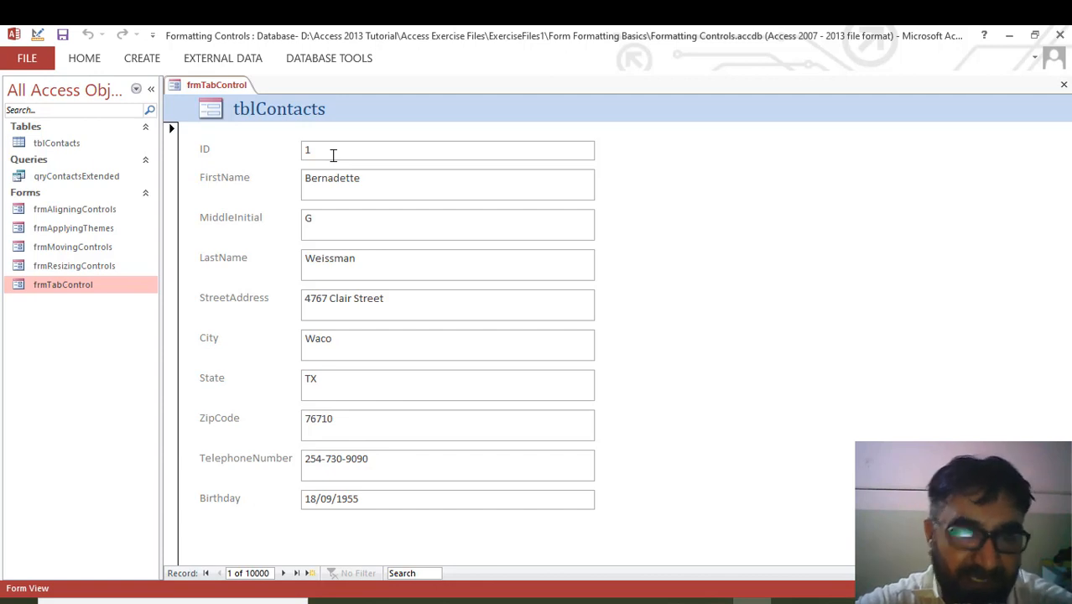
pyautogui.press('Tab')
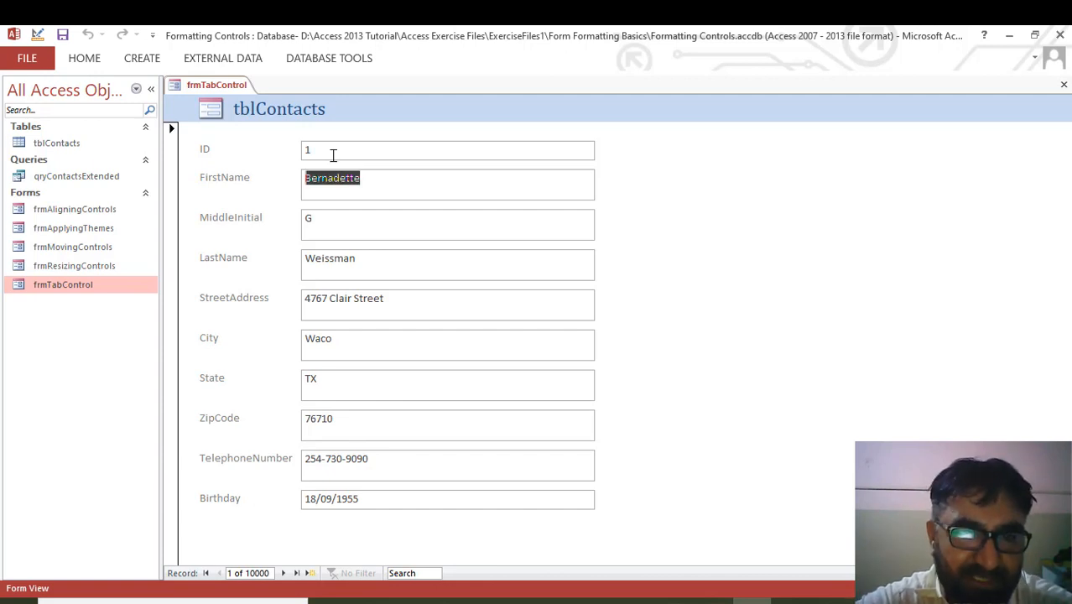
pyautogui.press('Tab')
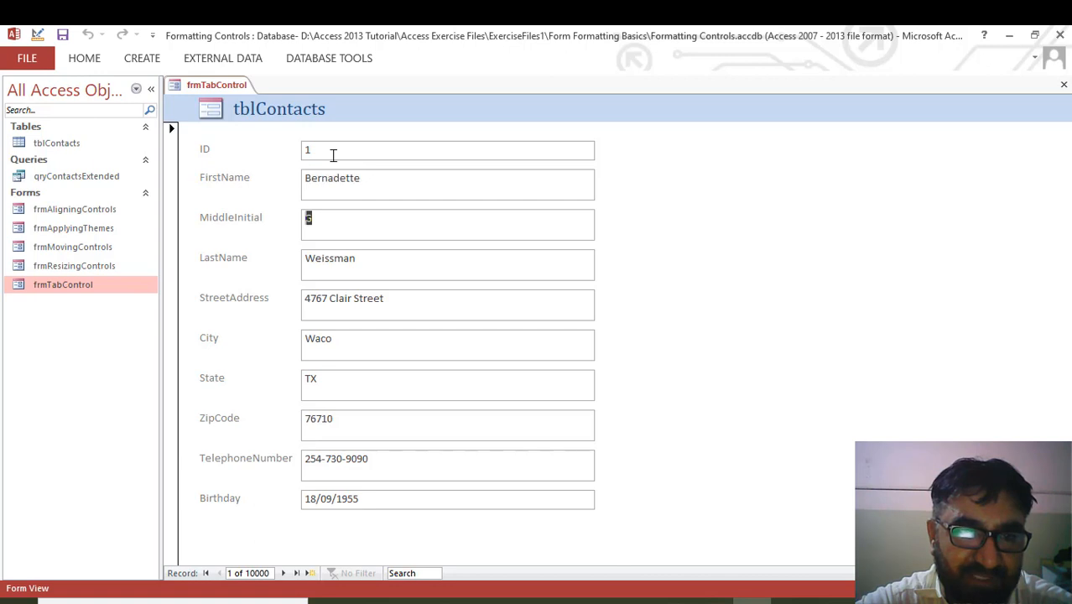
pyautogui.press('Tab')
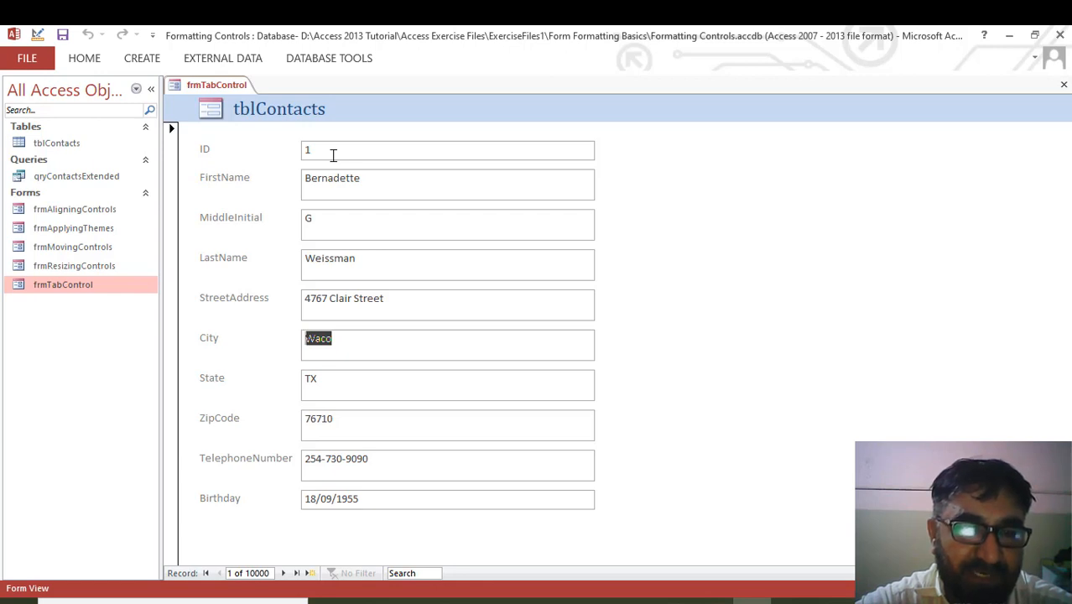
pyautogui.press('Tab')
pyautogui.press('Tab')
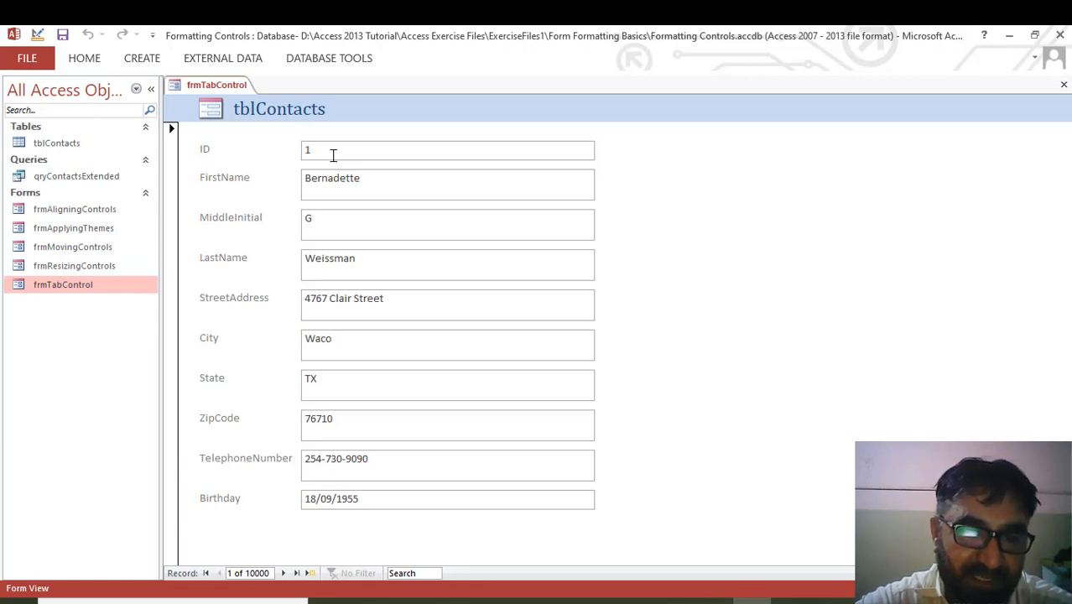
pyautogui.press('Tab')
pyautogui.press('Tab')
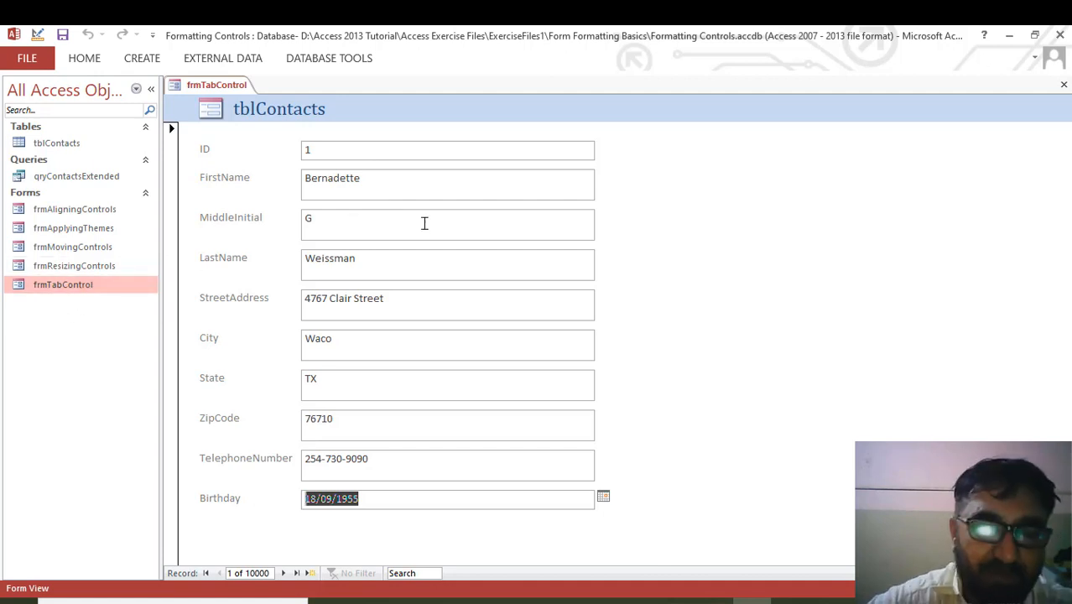
pyautogui.click(373, 181)
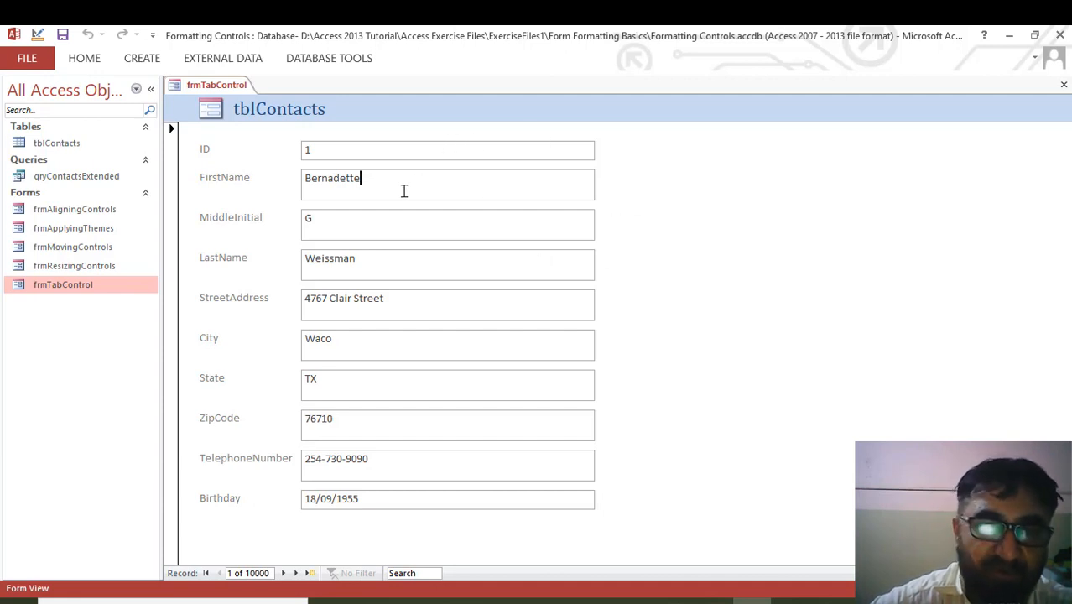
# Step: Switch frmTabControl to Design View and open its Tab Order settings
pyautogui.rightClick(223, 89)
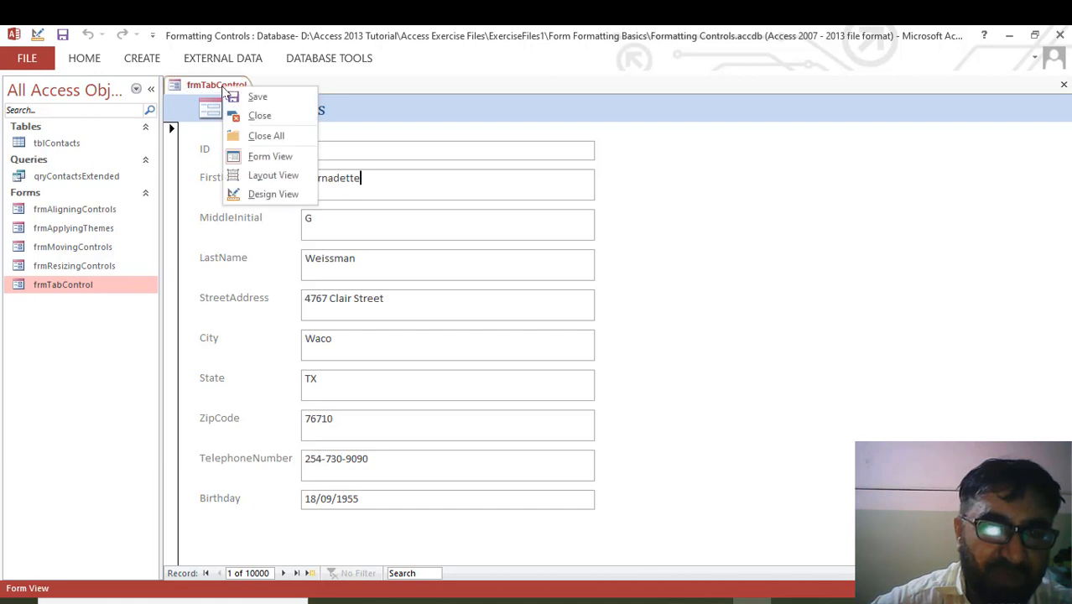
pyautogui.click(271, 195)
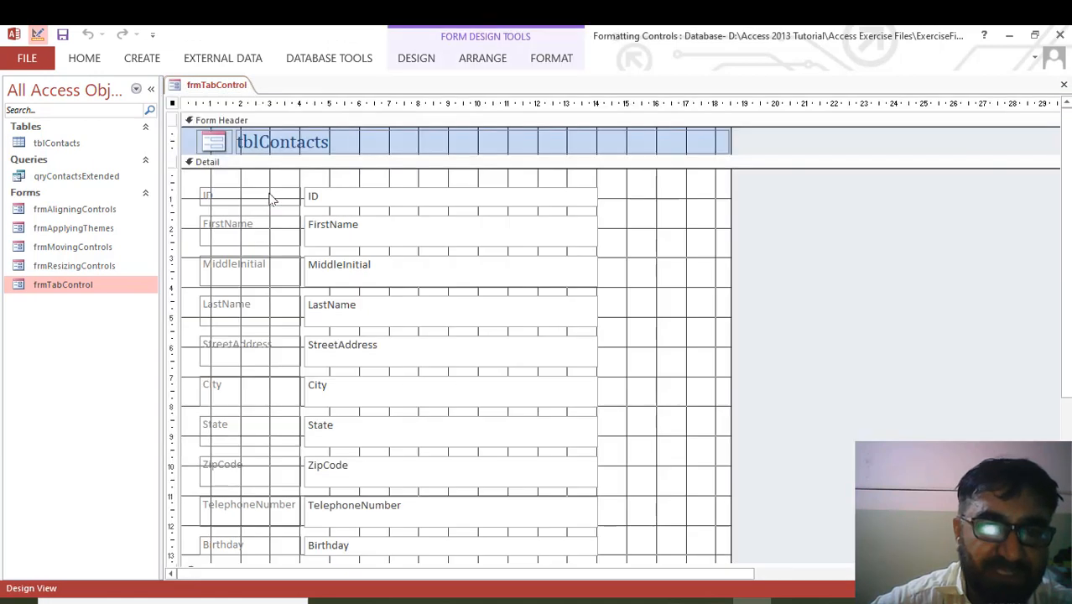
pyautogui.click(541, 64)
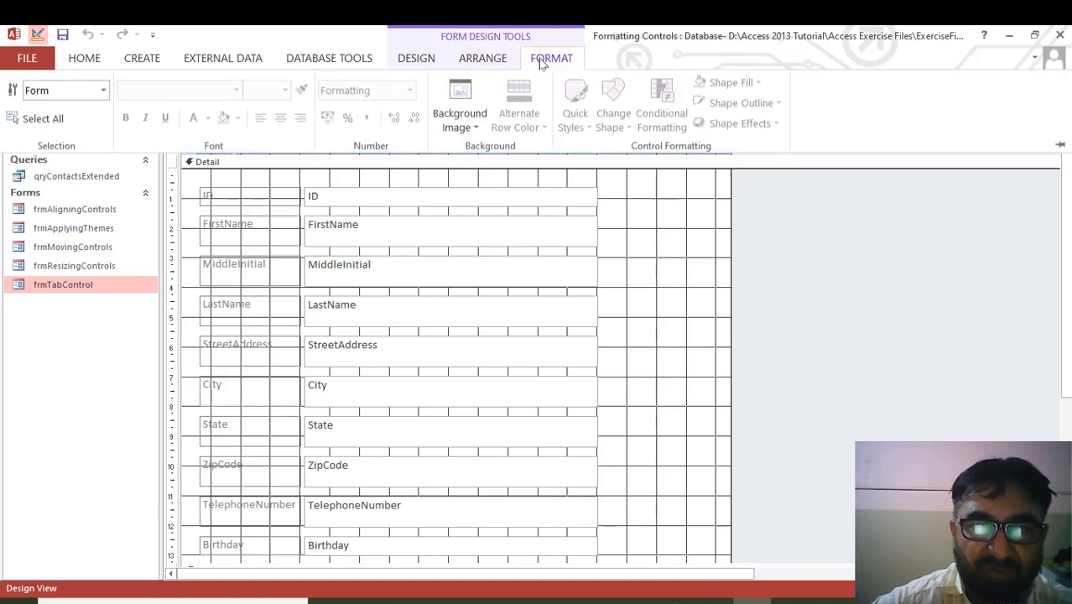
pyautogui.click(495, 62)
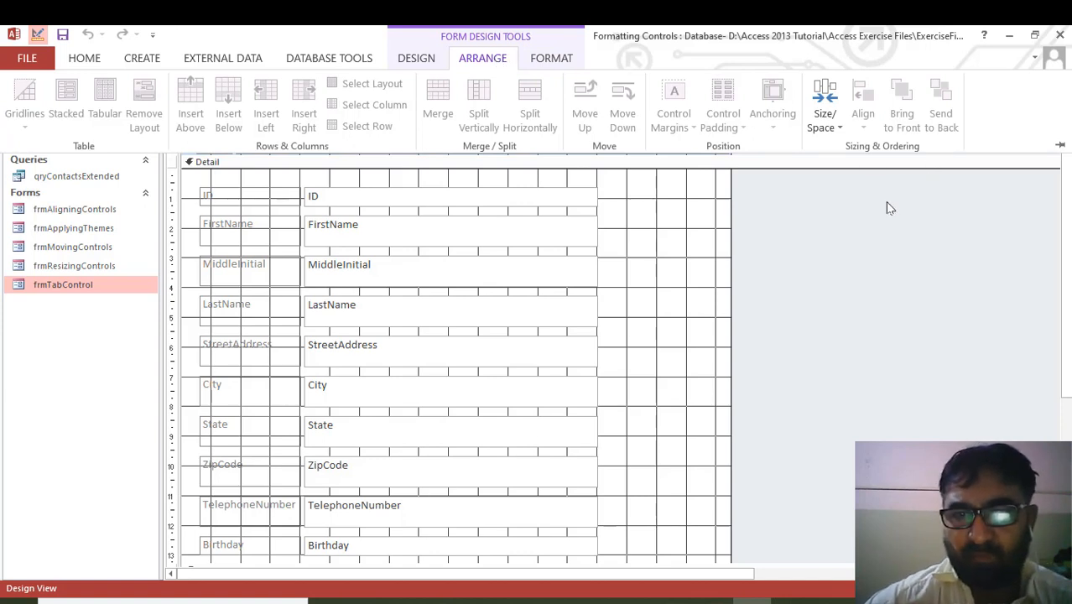
pyautogui.click(420, 60)
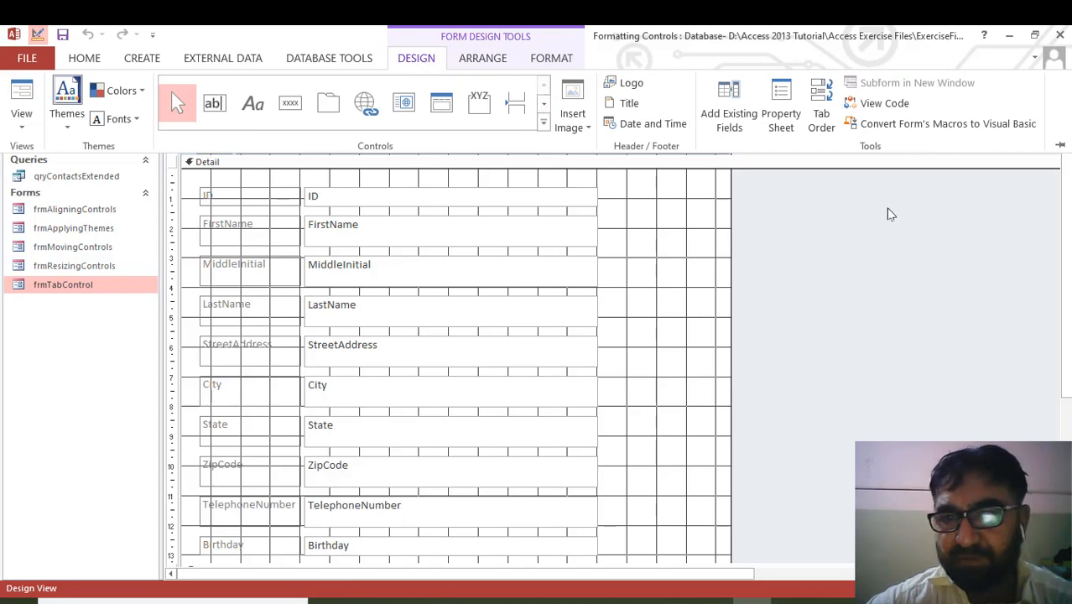
pyautogui.click(821, 114)
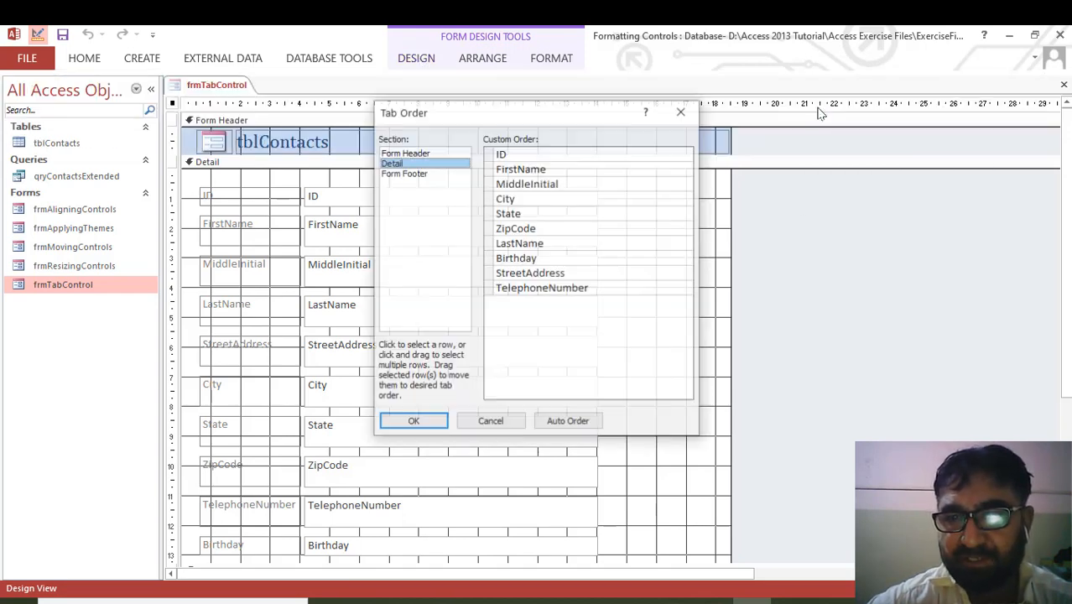
pyautogui.moveTo(569, 115); pyautogui.dragTo(642, 129)
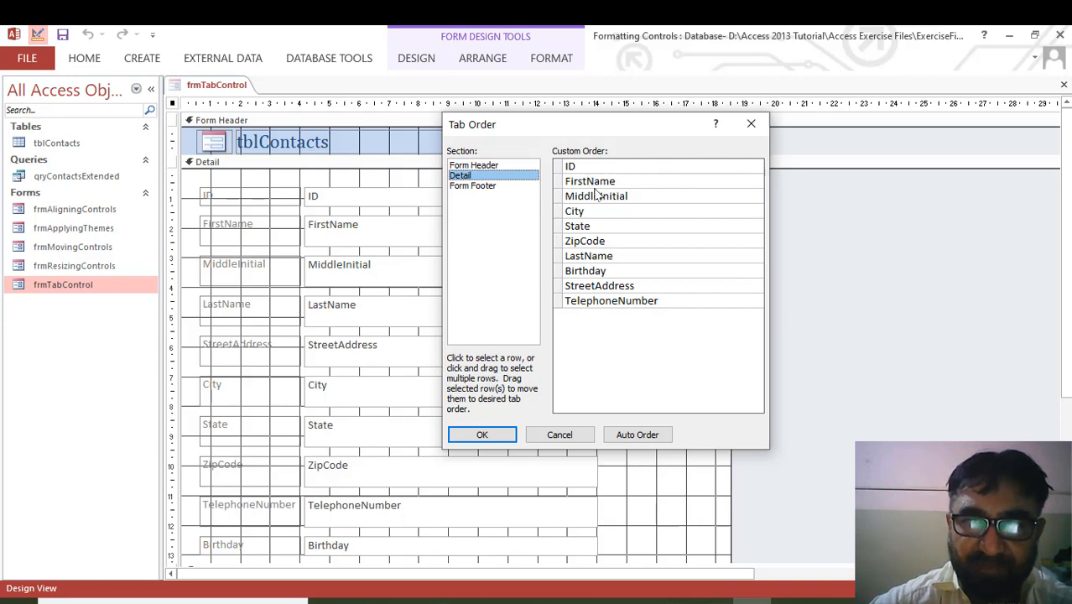
# Step: In the Detail section's custom tab order, move LastName directly below City and Birthday directly above ZipCode
pyautogui.click(488, 166)
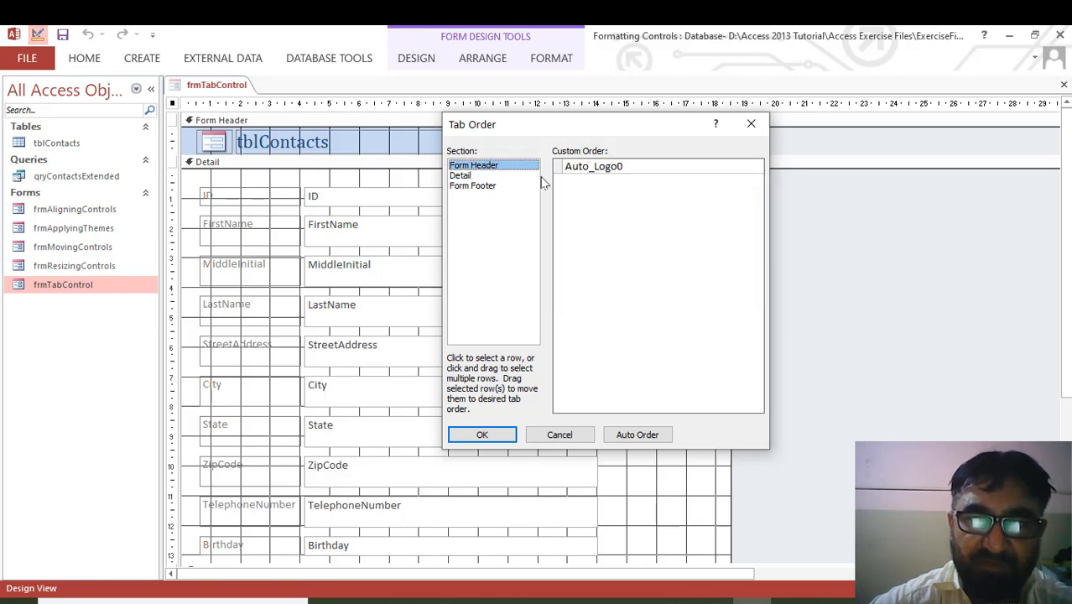
pyautogui.click(485, 176)
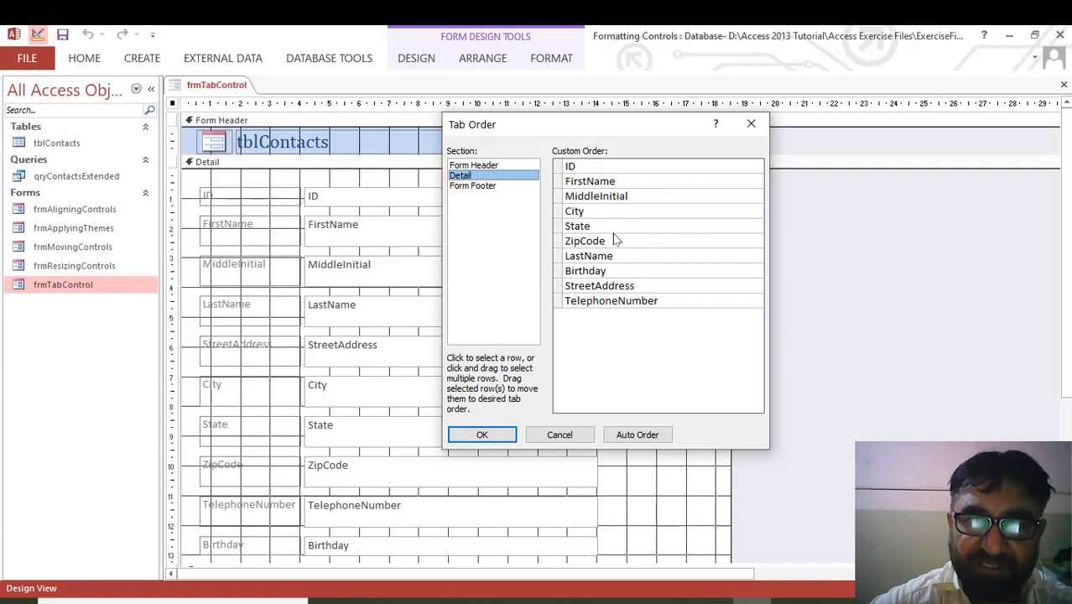
pyautogui.click(484, 187)
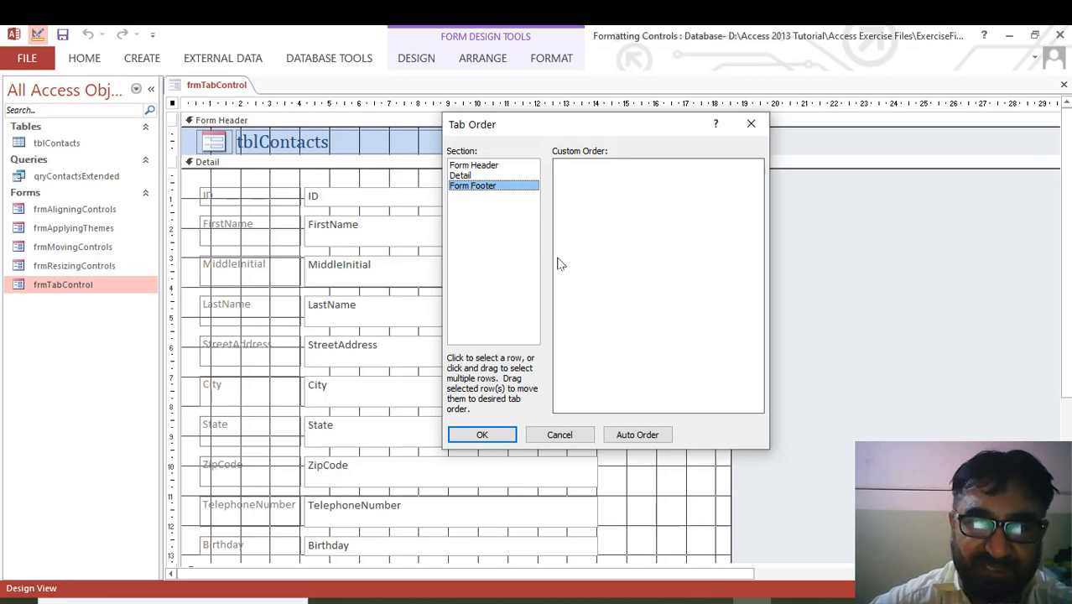
pyautogui.click(464, 176)
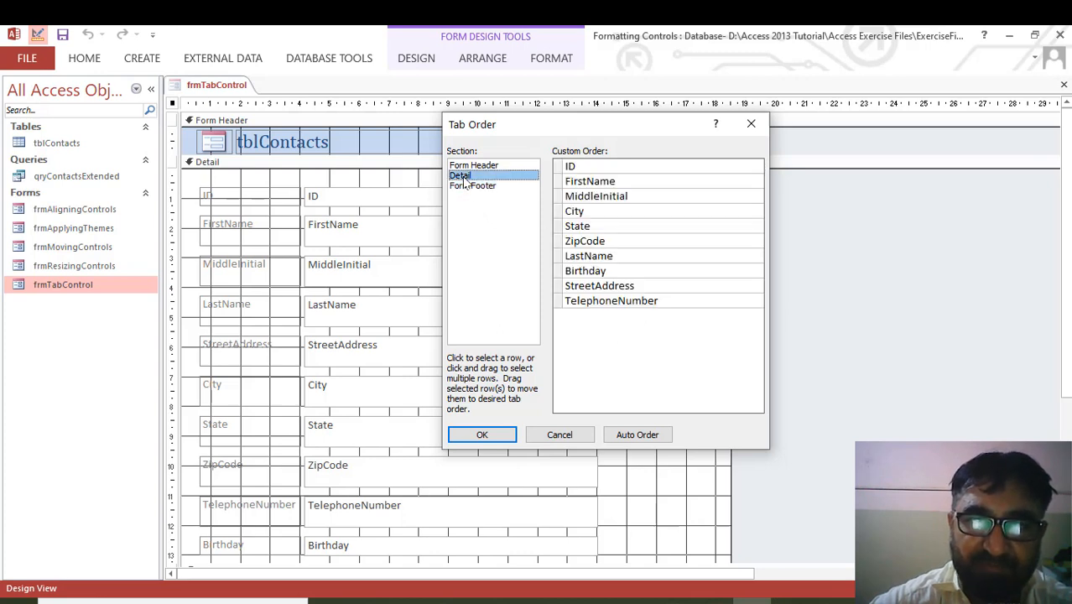
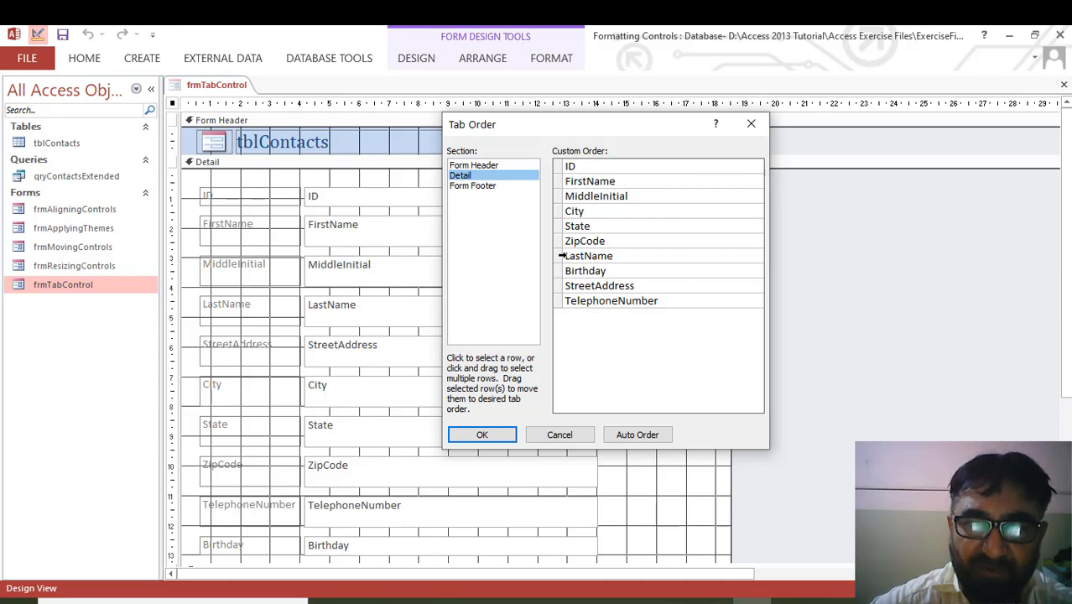
pyautogui.click(560, 256)
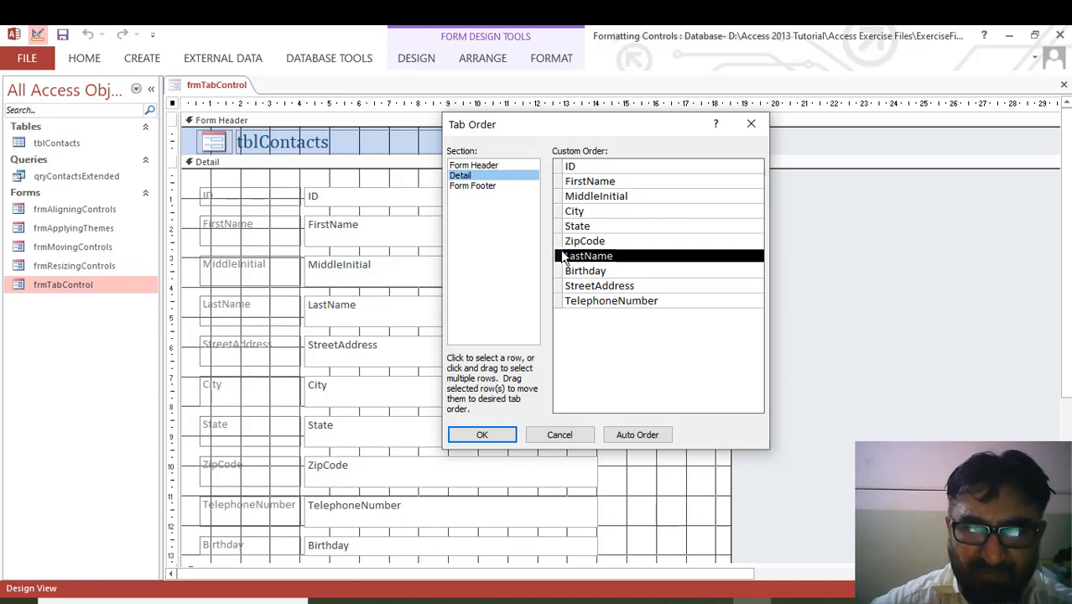
pyautogui.moveTo(562, 261); pyautogui.dragTo(562, 234)
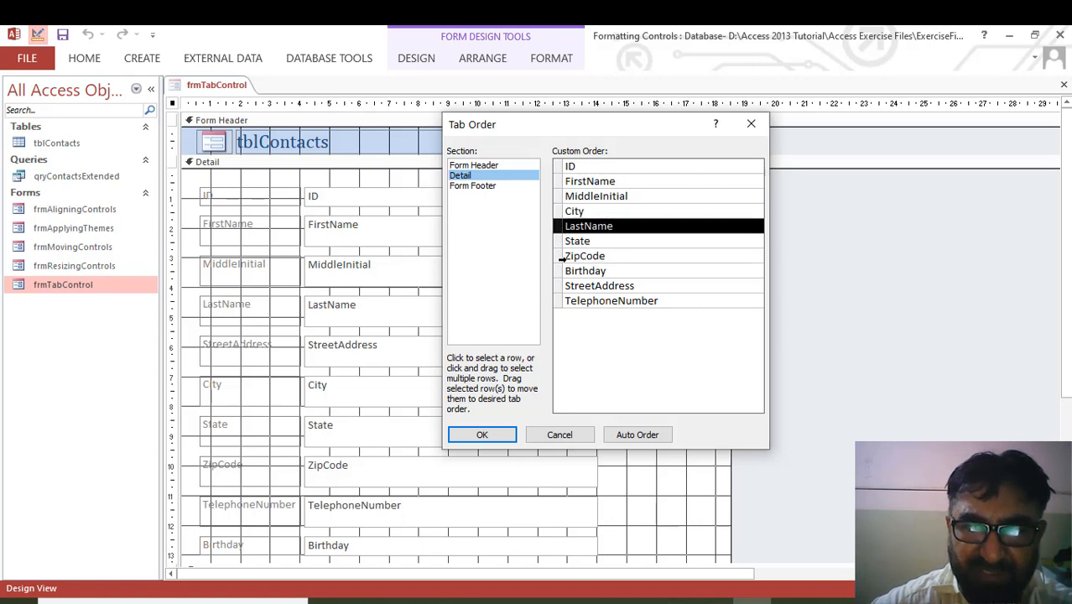
pyautogui.moveTo(557, 271); pyautogui.dragTo(558, 256)
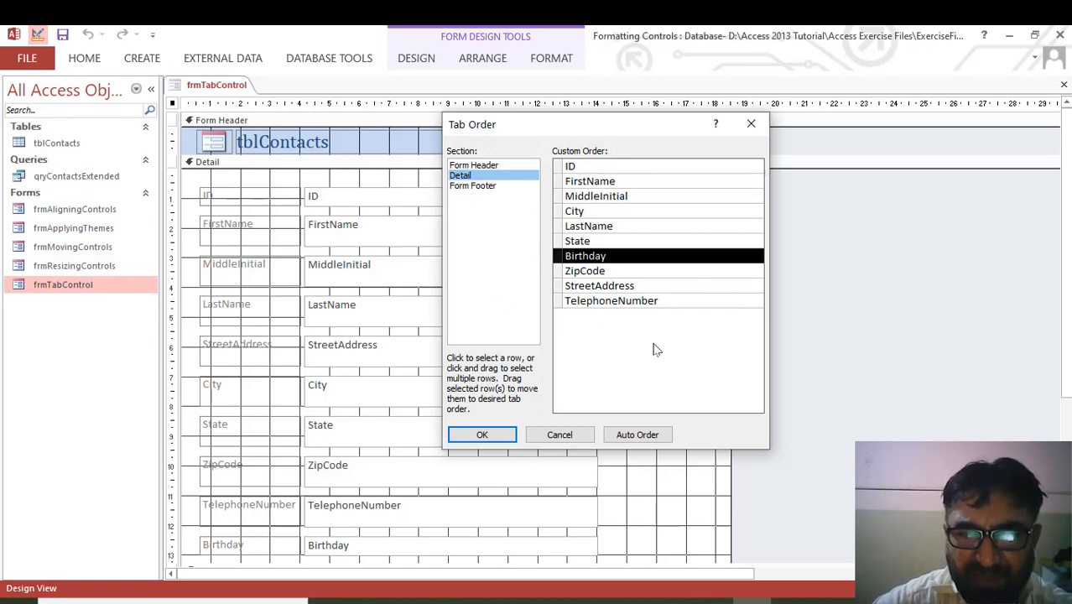
# Step: Reset the Detail section's tab order with Auto Order, apply it and switch frmTabControl to Form View
pyautogui.click(646, 438)
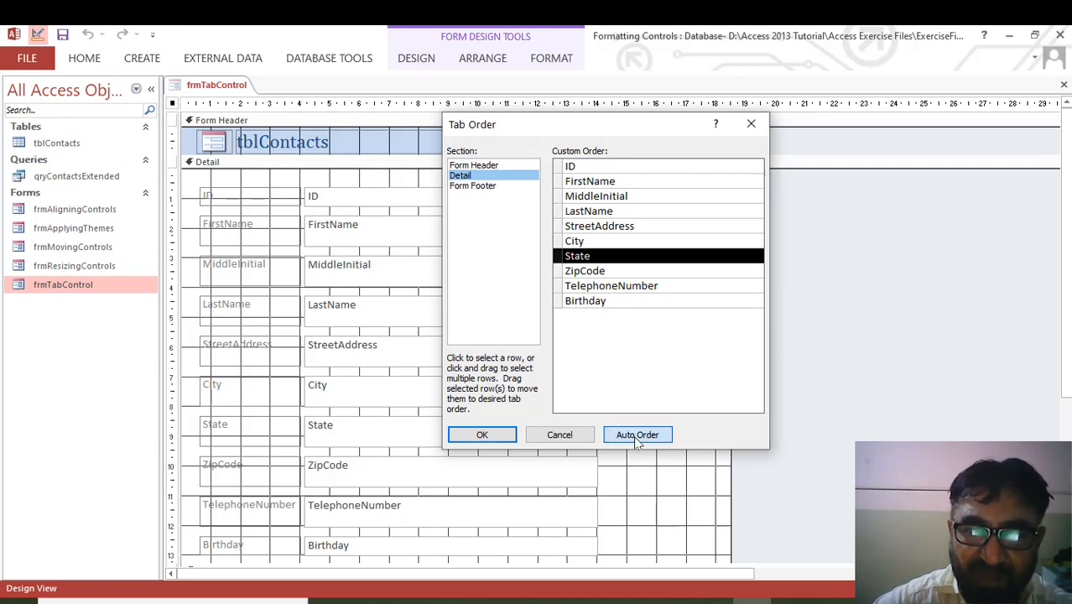
pyautogui.click(481, 436)
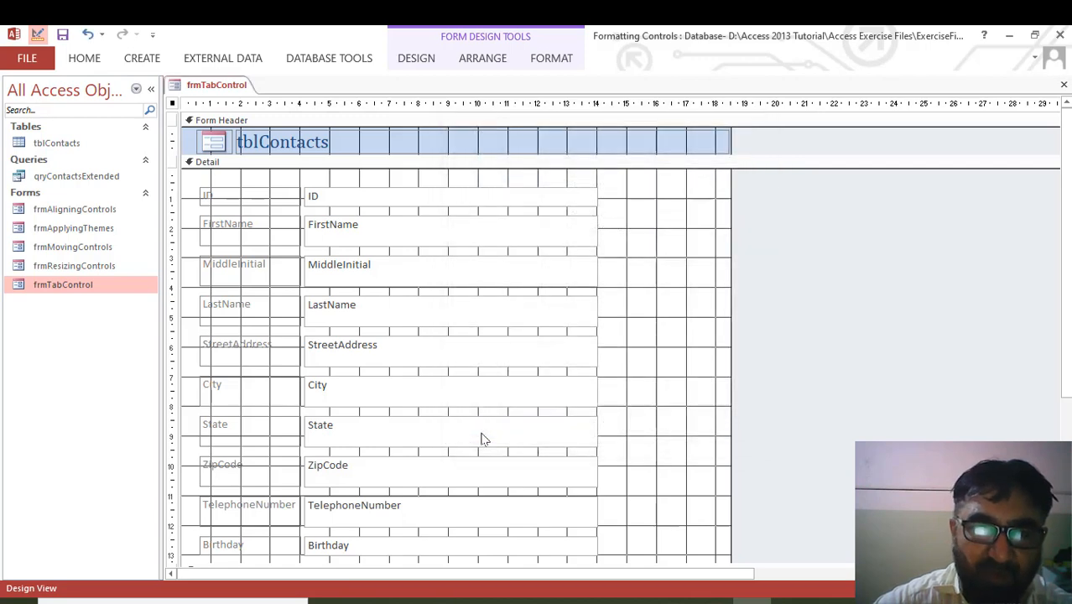
pyautogui.rightClick(202, 86)
pyautogui.click(243, 156)
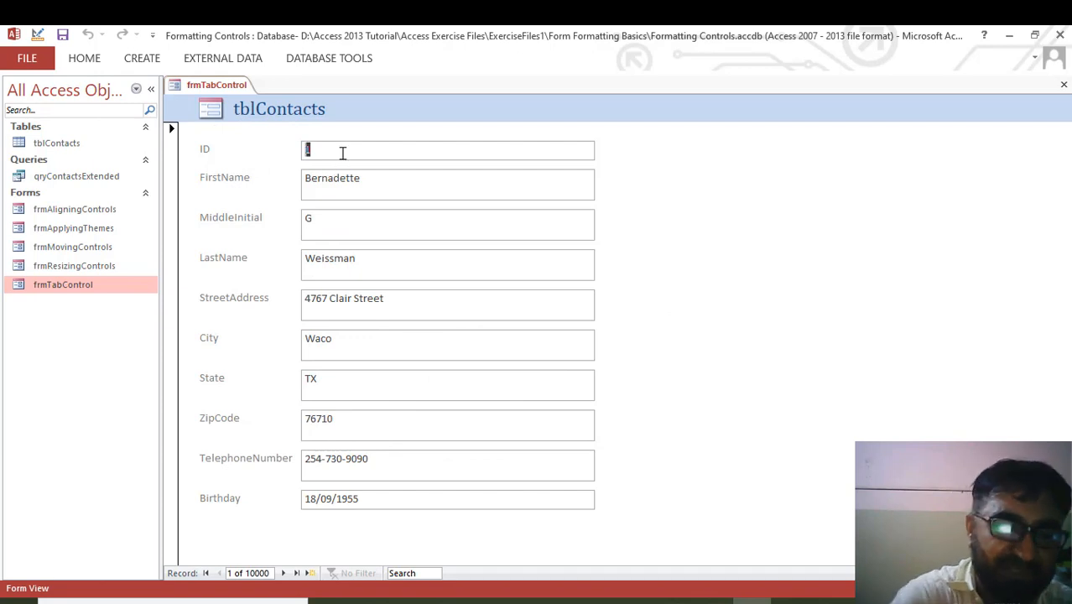
# Step: Move through the first record's fields from ID to Birthday and into the second record, stepping back once, to examine the tab order
pyautogui.press('Tab')
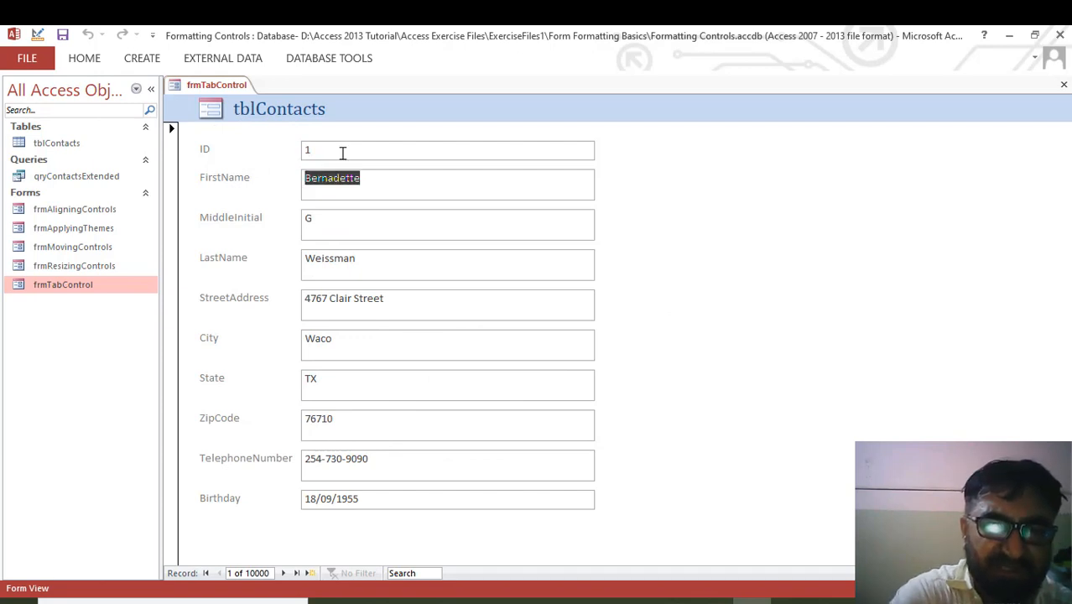
pyautogui.press('Tab')
pyautogui.press('Tab')
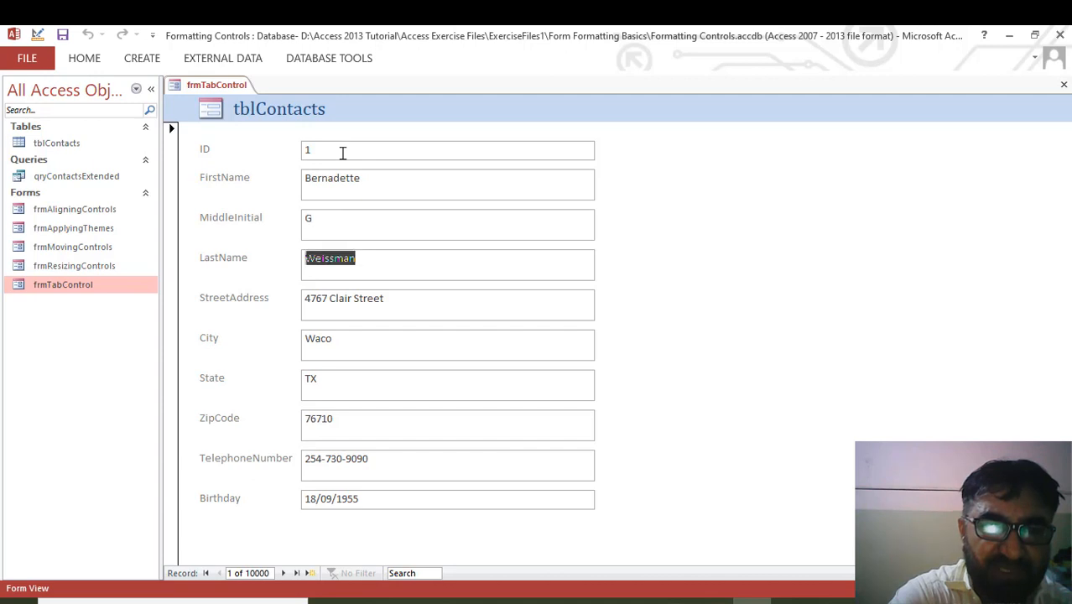
pyautogui.press('Tab')
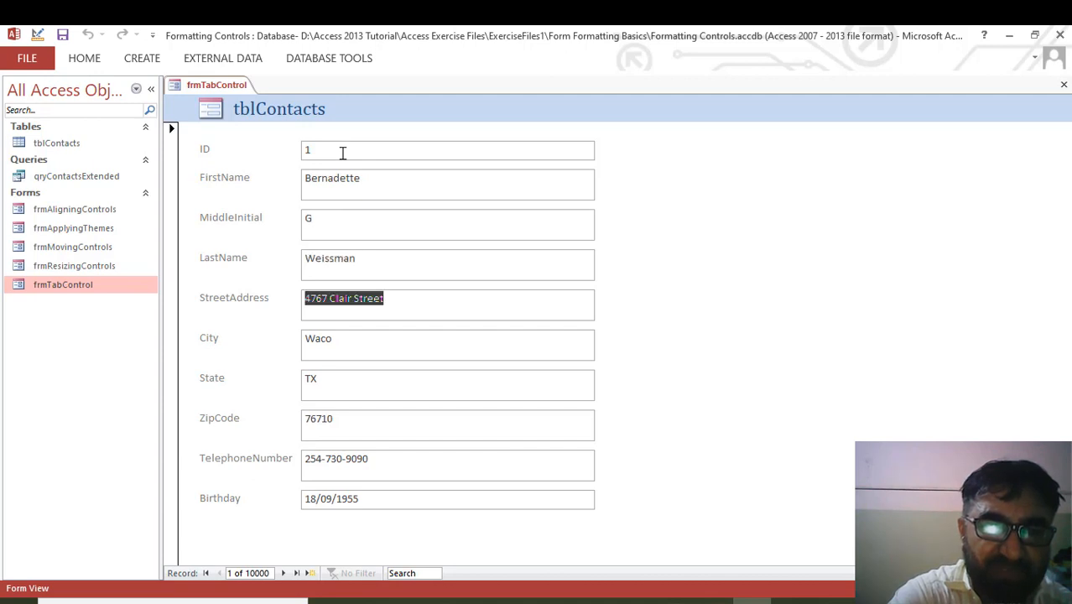
pyautogui.press('Tab')
pyautogui.press('Tab')
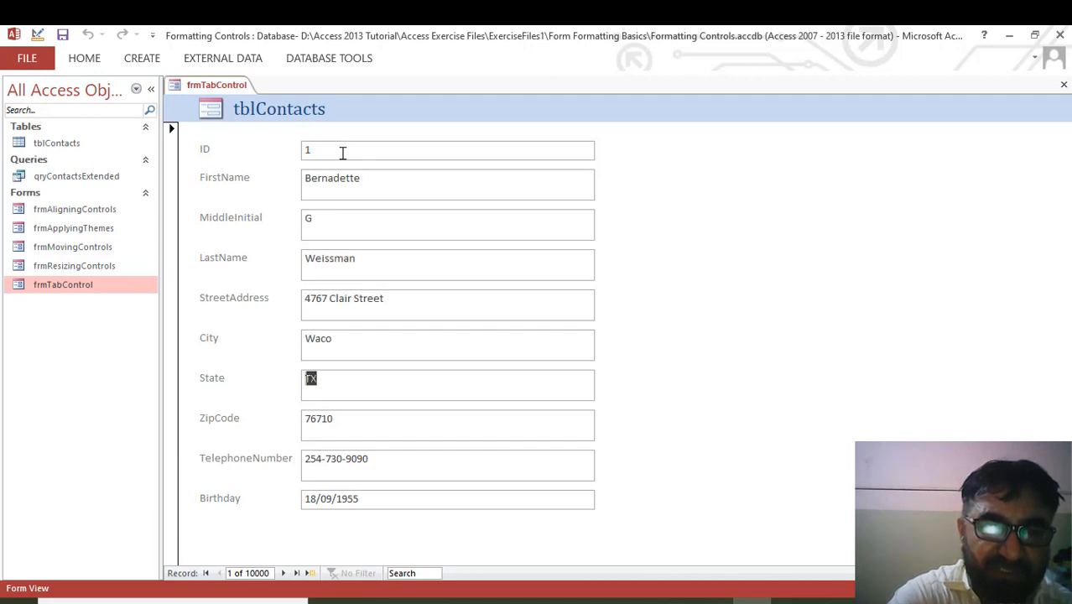
pyautogui.press('Tab')
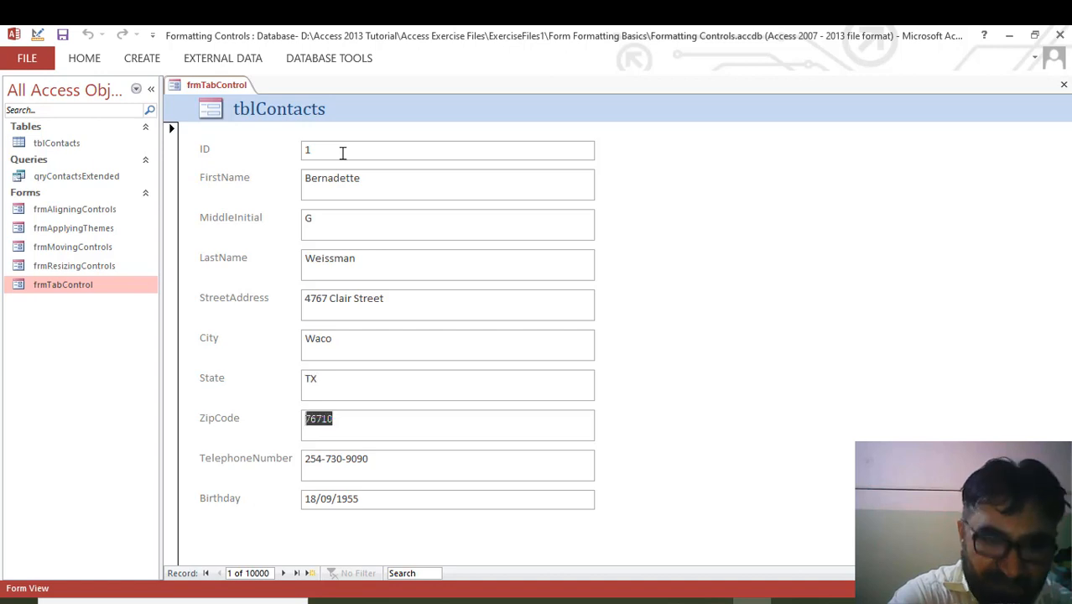
pyautogui.press('Tab')
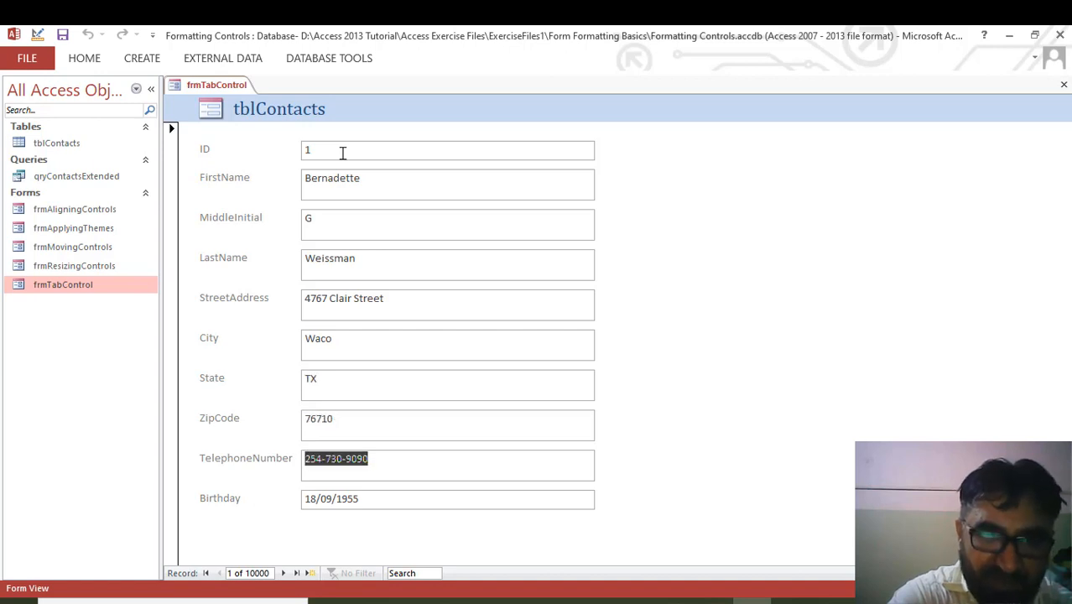
pyautogui.press('Tab')
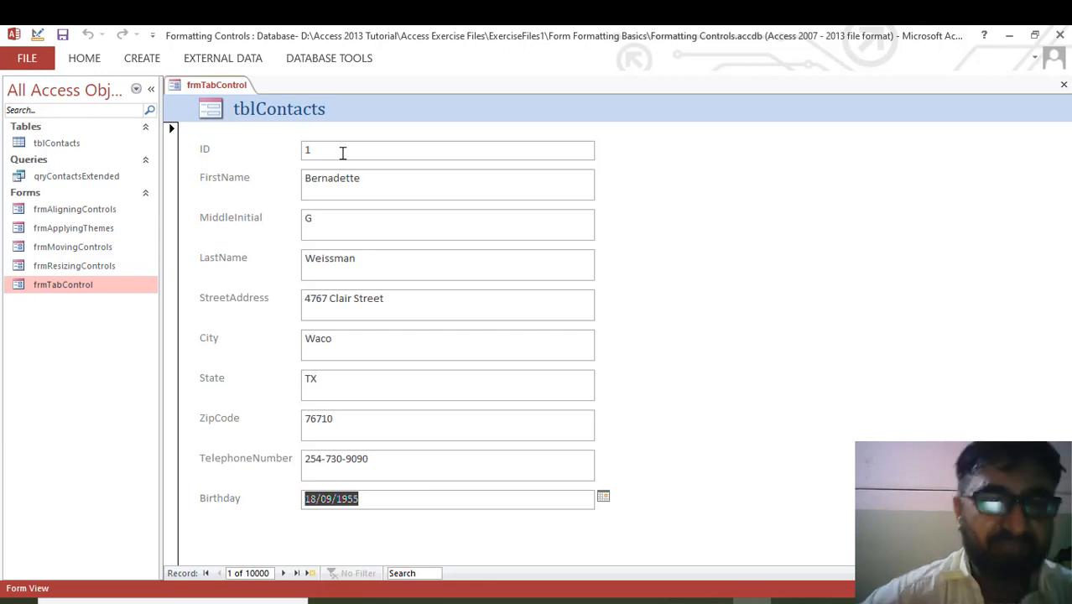
pyautogui.press('Tab')
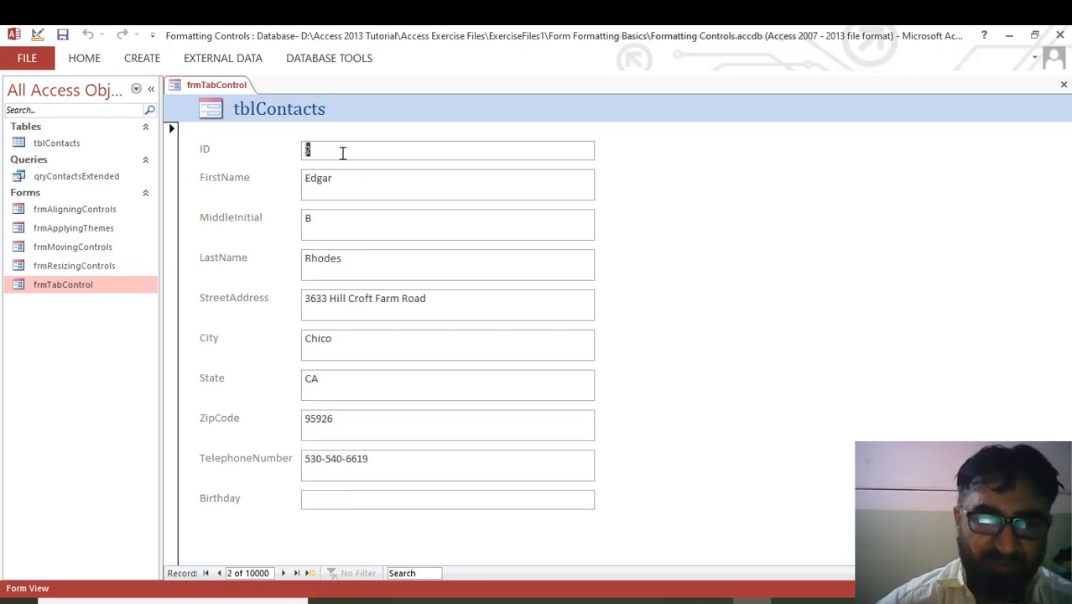
pyautogui.hotkey('shift', 'Tab')
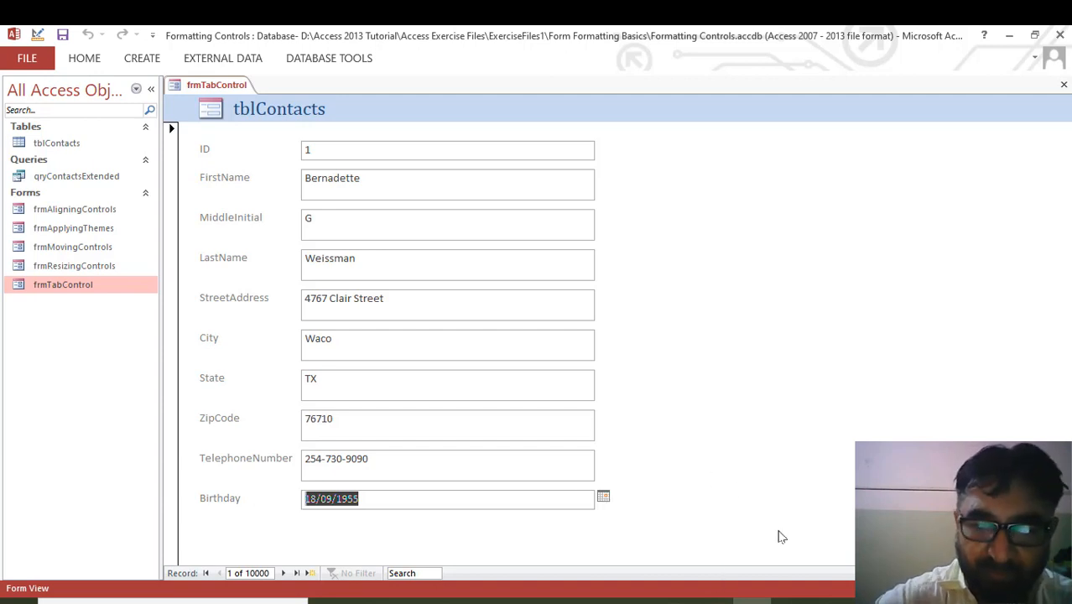
# Step: Return frmTabControl to Design View, select the ID text box and open its property sheet
pyautogui.hotkey('alt', '1')
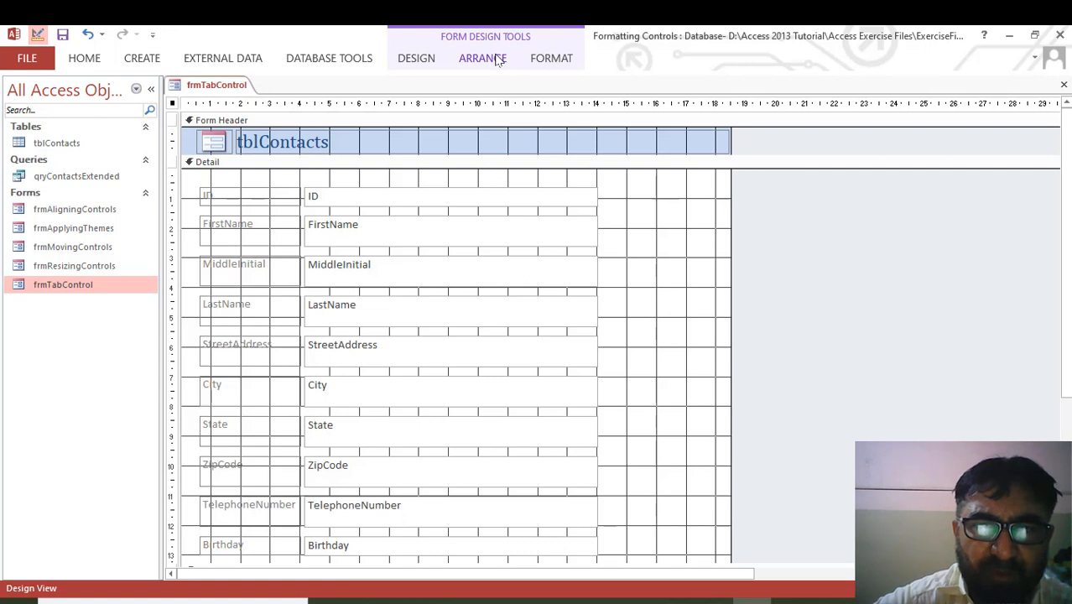
pyautogui.click(430, 58)
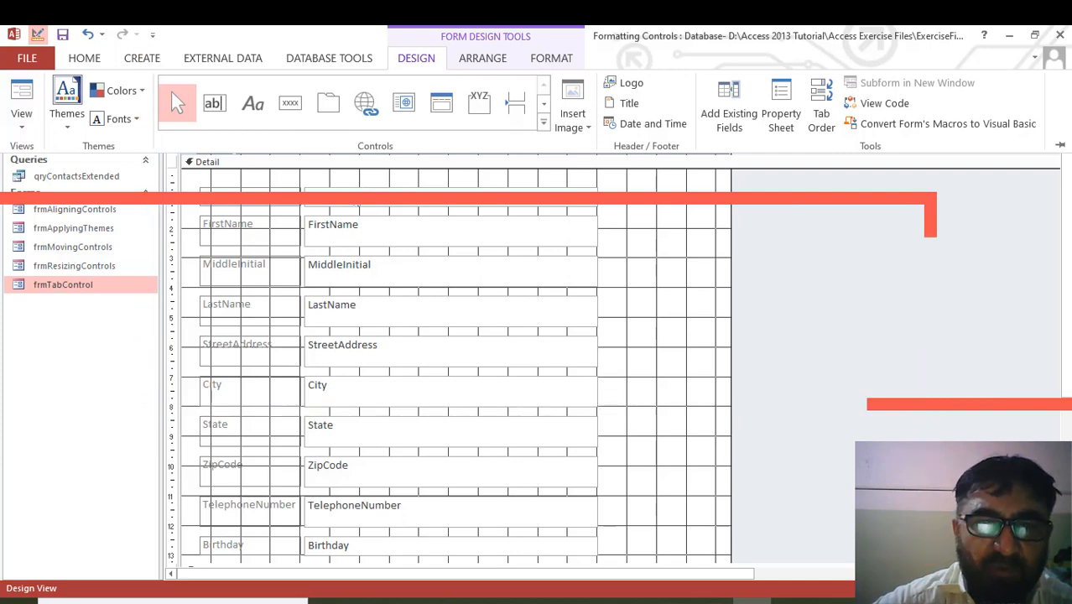
pyautogui.click(343, 198)
pyautogui.click(352, 196)
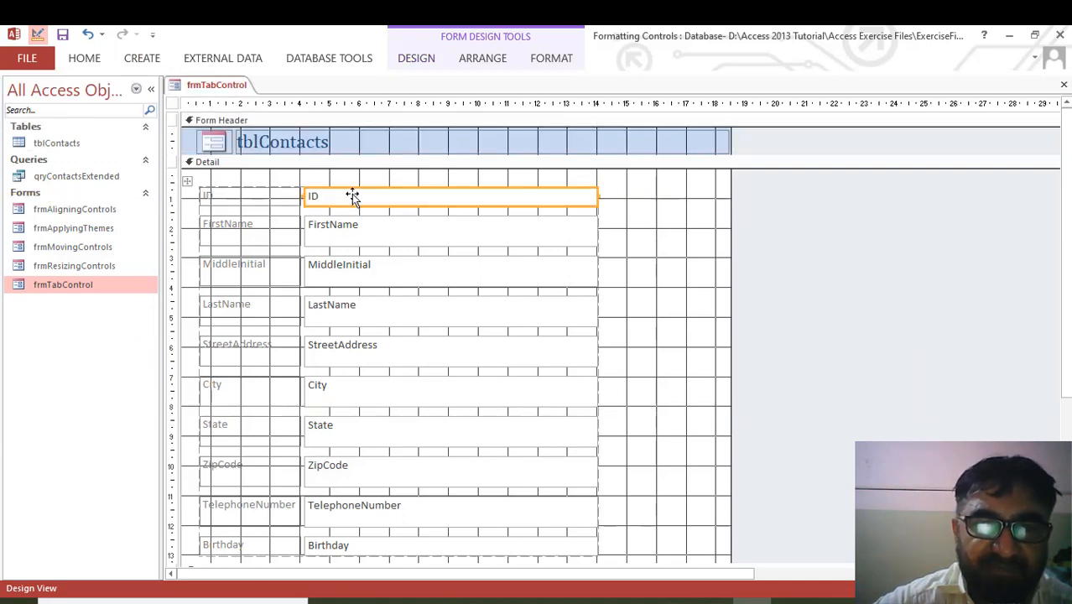
pyautogui.click(423, 63)
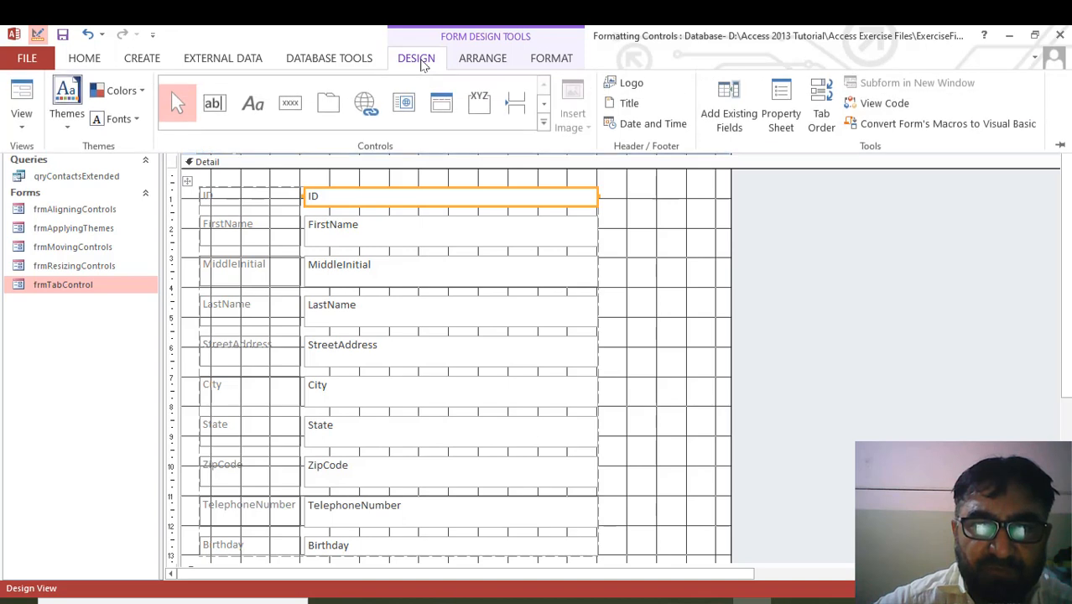
pyautogui.click(493, 62)
pyautogui.click(415, 60)
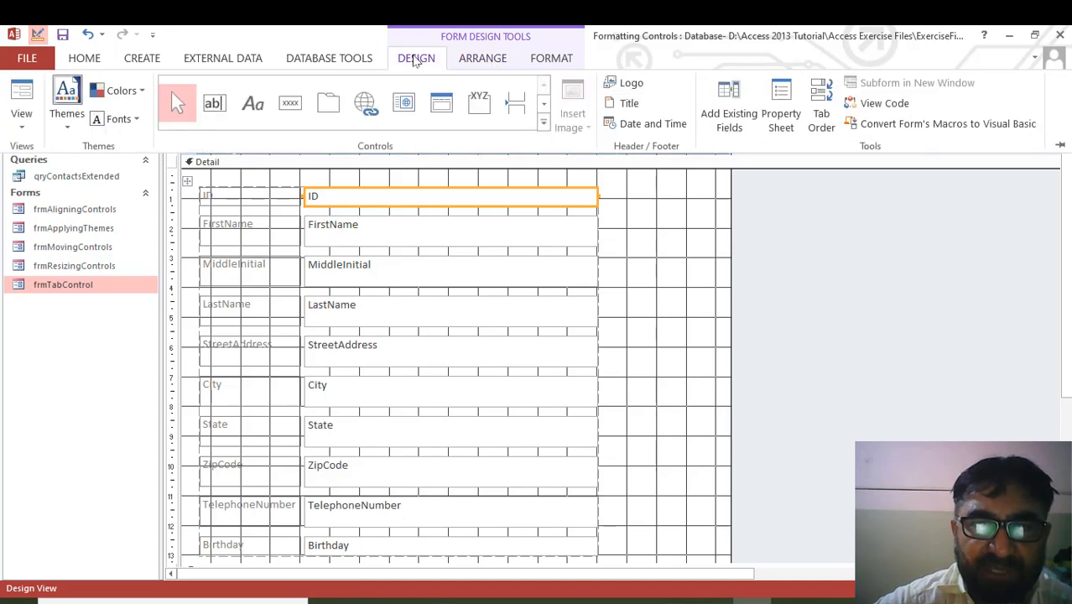
pyautogui.click(750, 216)
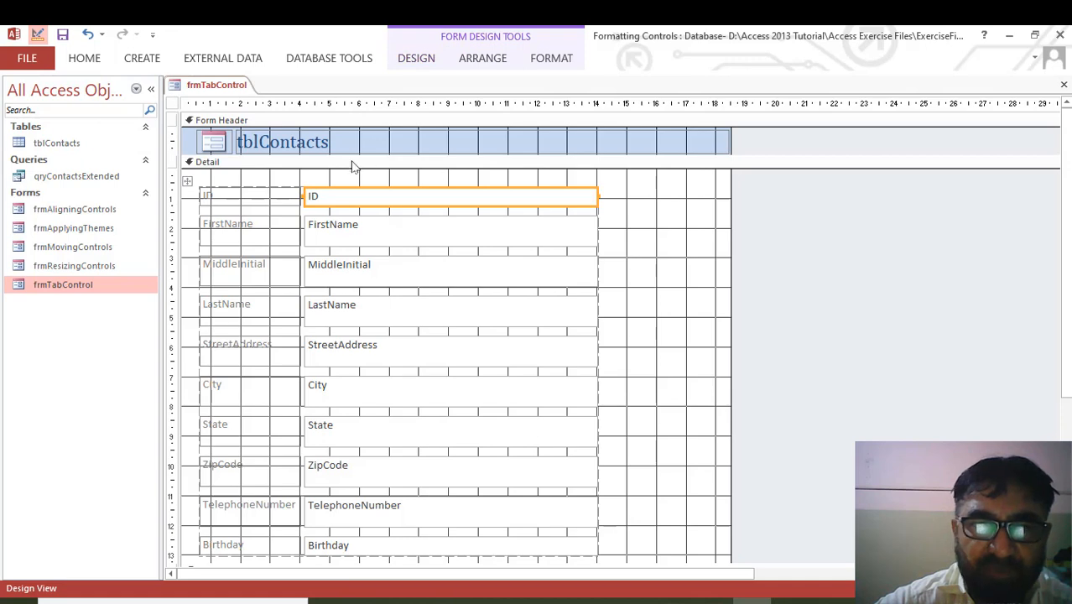
pyautogui.click(416, 59)
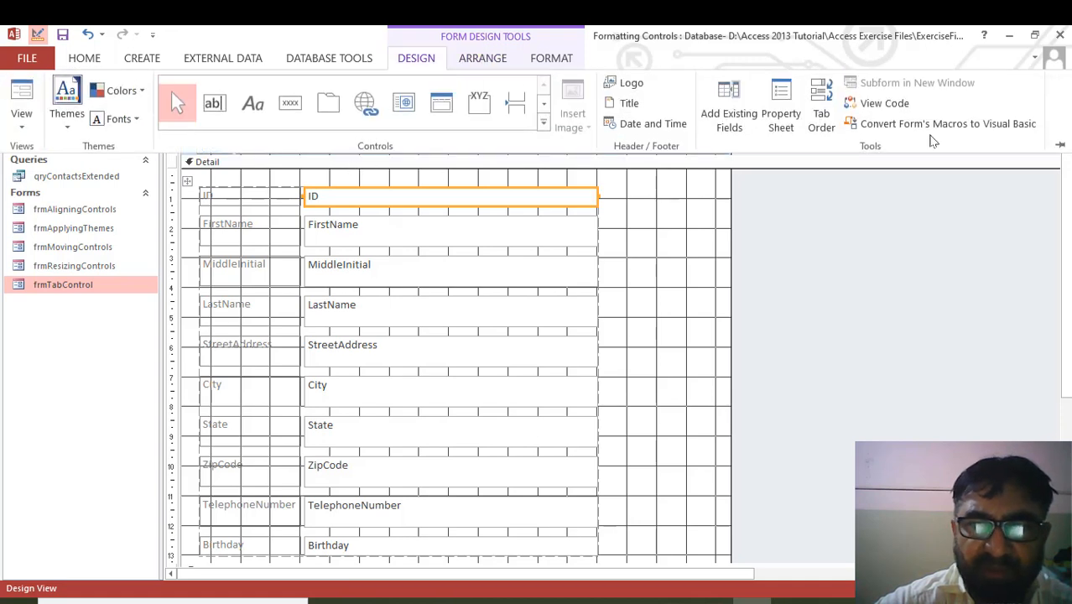
pyautogui.click(783, 118)
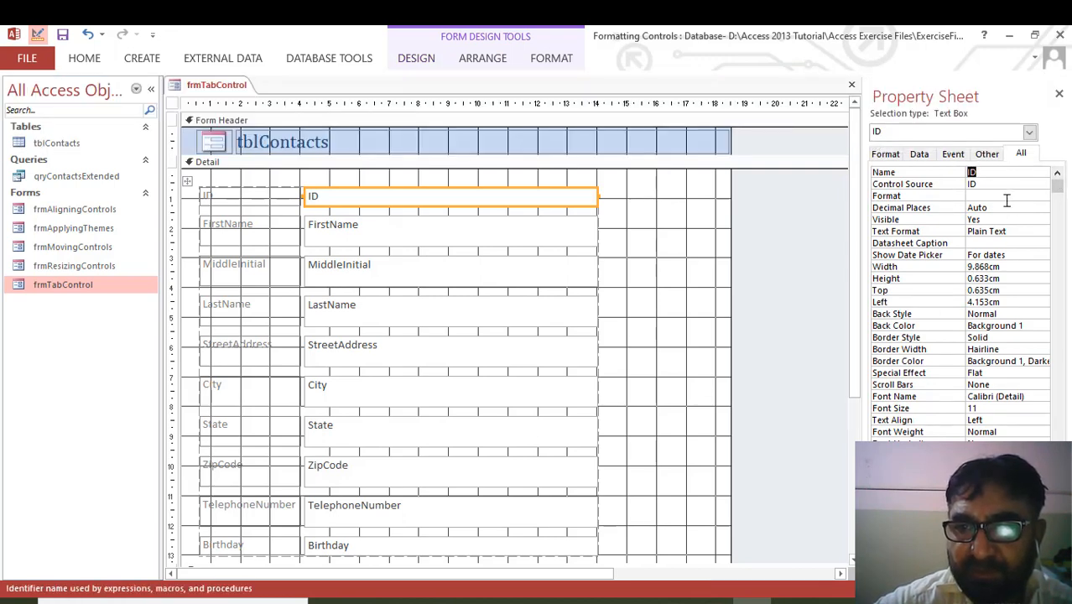
# Step: Set the ID text box's Tab Stop property to No and close the property sheet
pyautogui.click(990, 157)
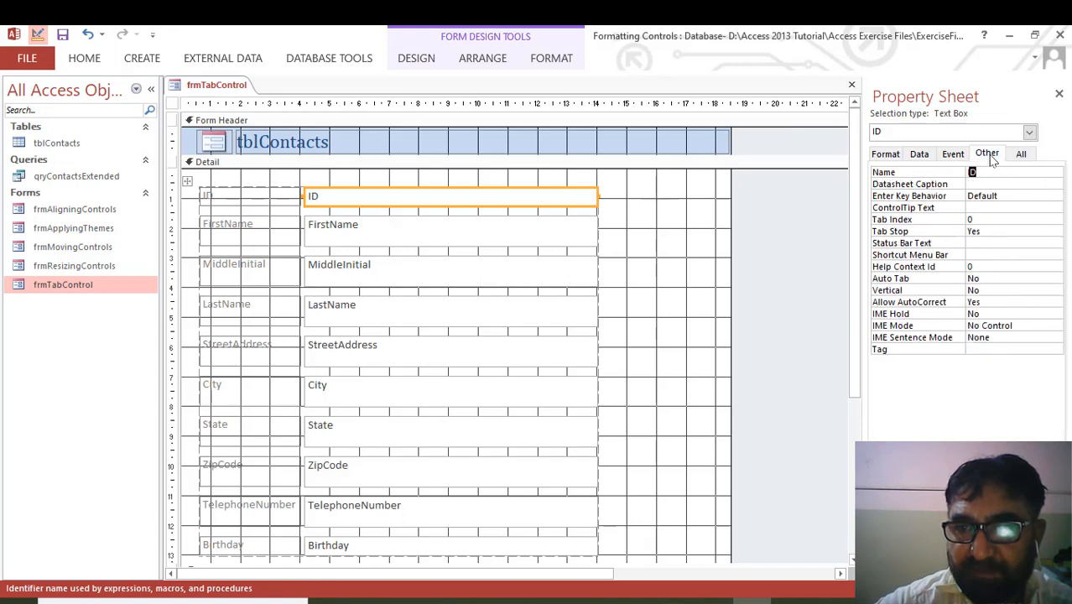
pyautogui.click(938, 230)
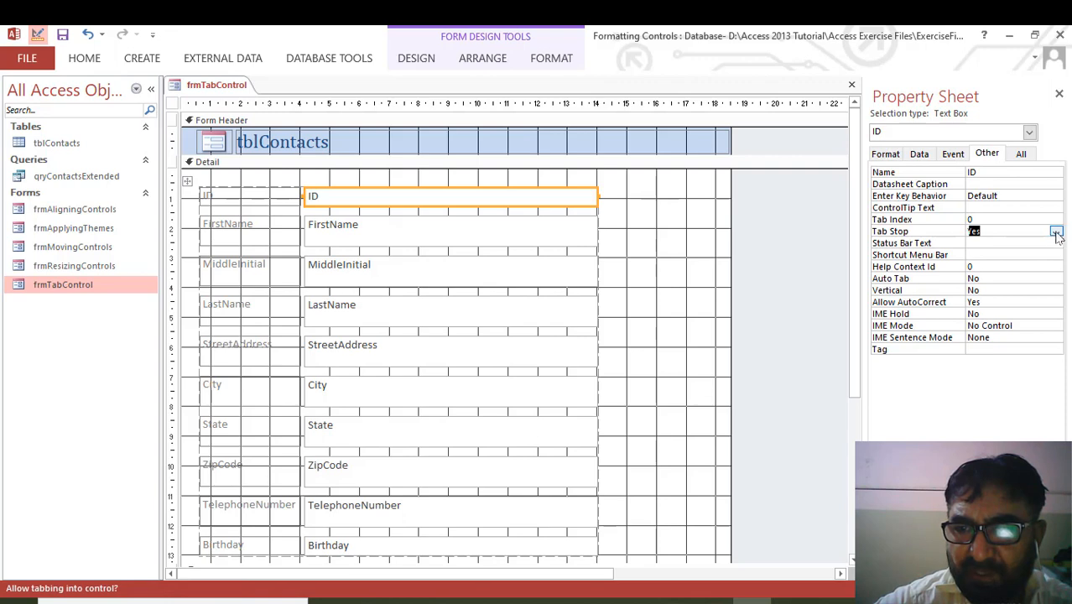
pyautogui.click(1056, 233)
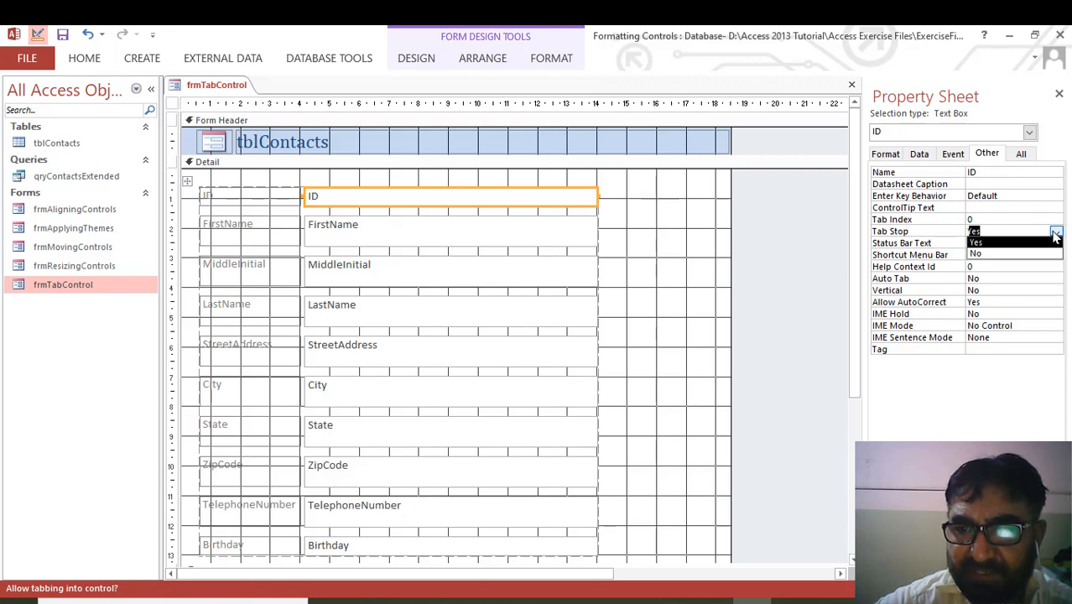
pyautogui.click(1023, 254)
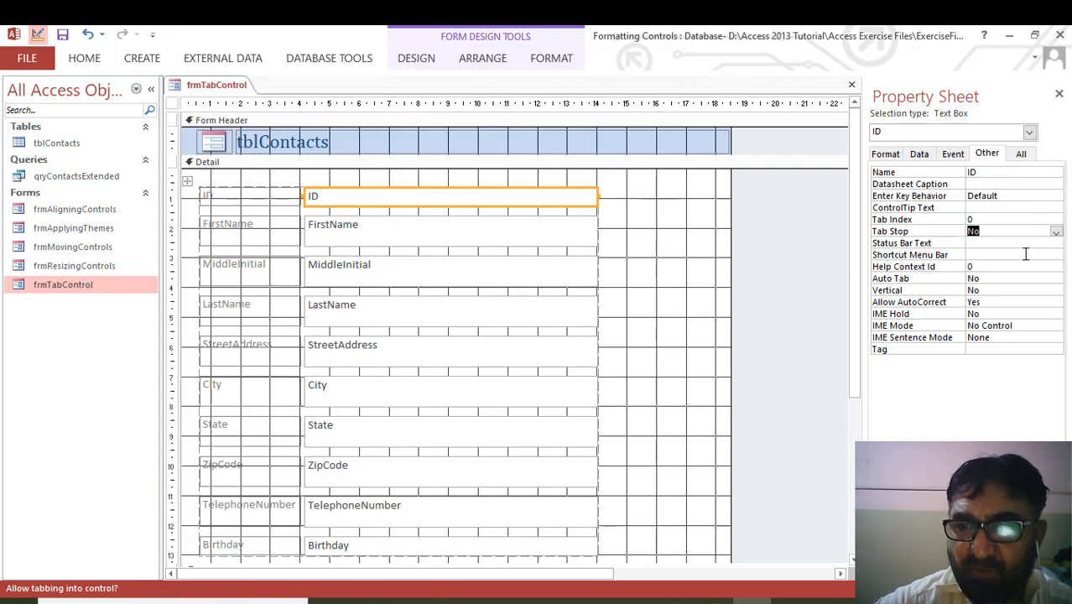
pyautogui.click(1058, 95)
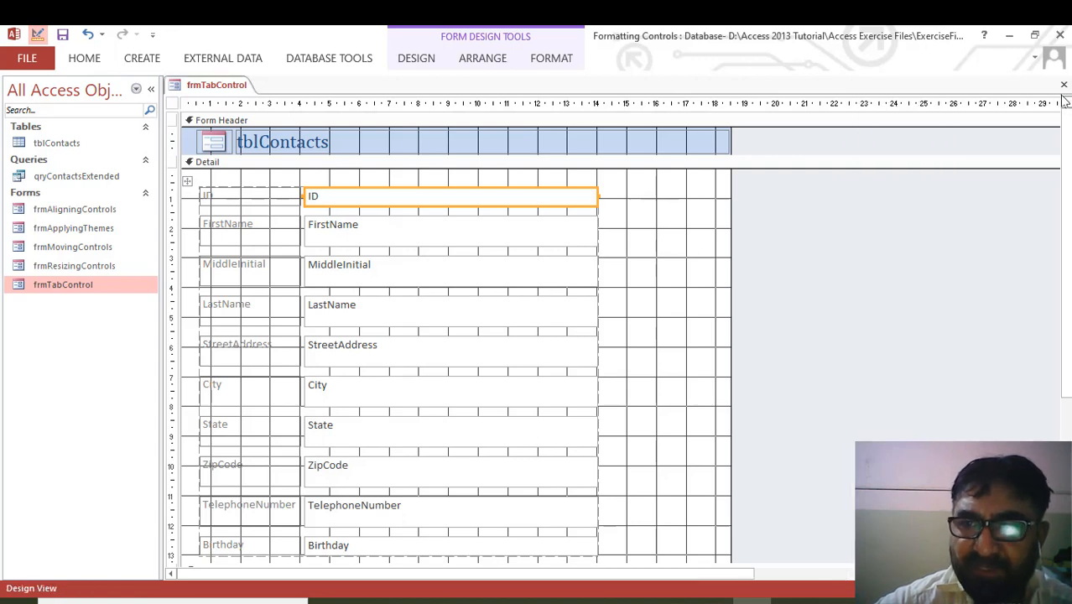
# Step: Switch frmTabControl to Form View and move through the fields of records 1 to 3, up to City, to examine the tab stops
pyautogui.rightClick(205, 87)
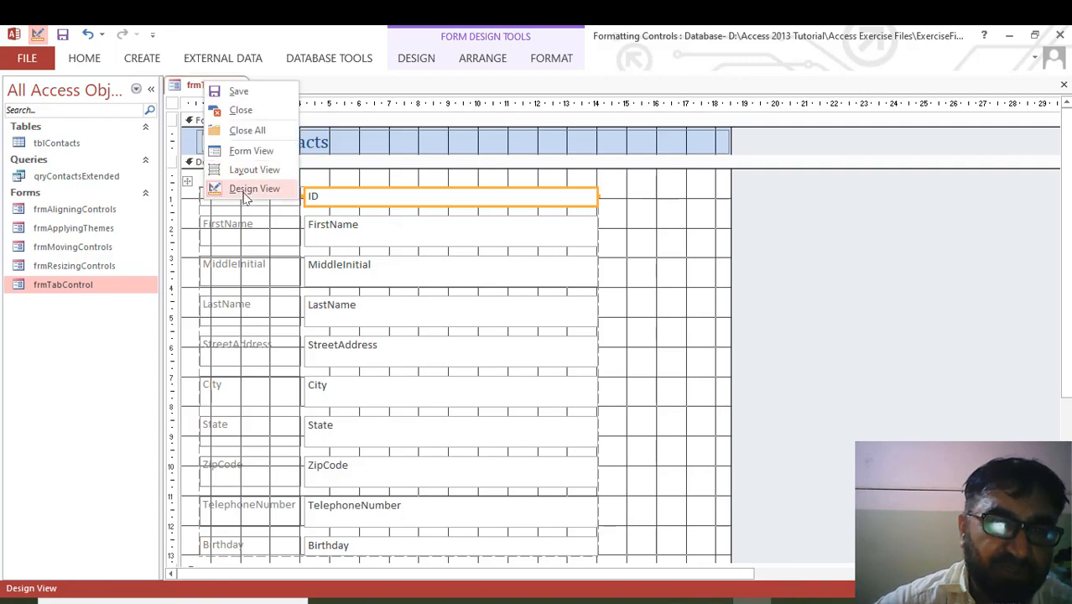
pyautogui.click(250, 151)
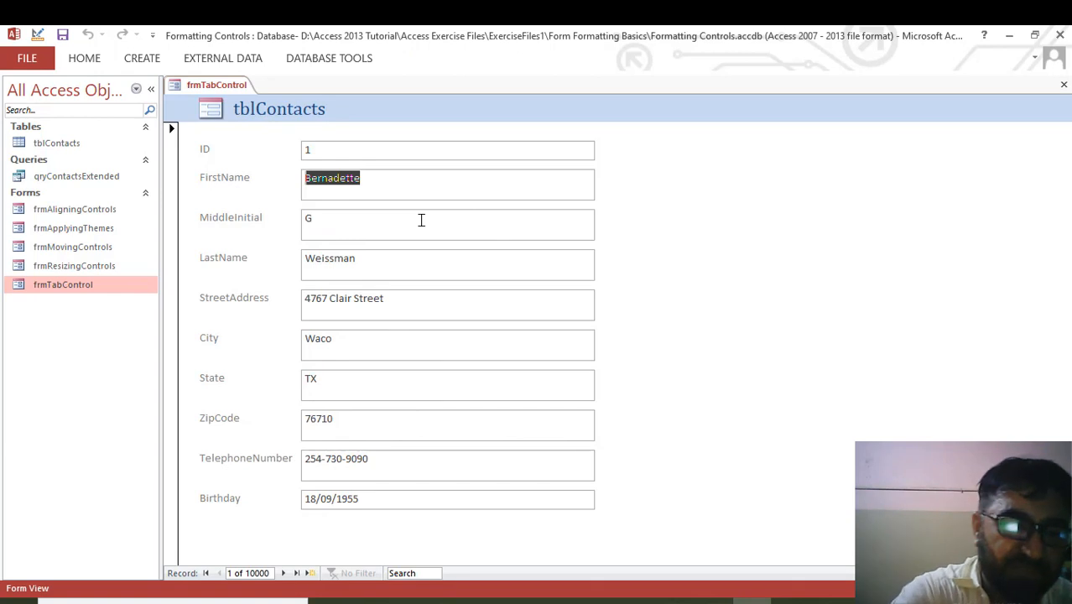
pyautogui.press('Tab')
pyautogui.press('Tab')
pyautogui.press('Tab')
pyautogui.press('Tab')
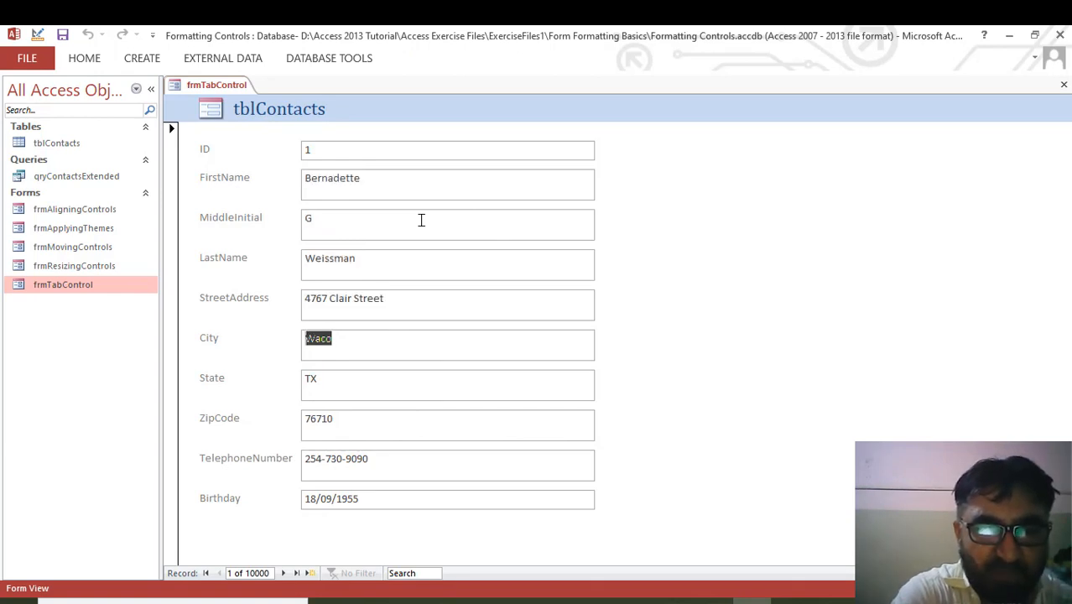
pyautogui.press('Tab')
pyautogui.press('Tab')
pyautogui.press('Tab')
pyautogui.press('Tab')
pyautogui.press('Tab')
pyautogui.press('Tab')
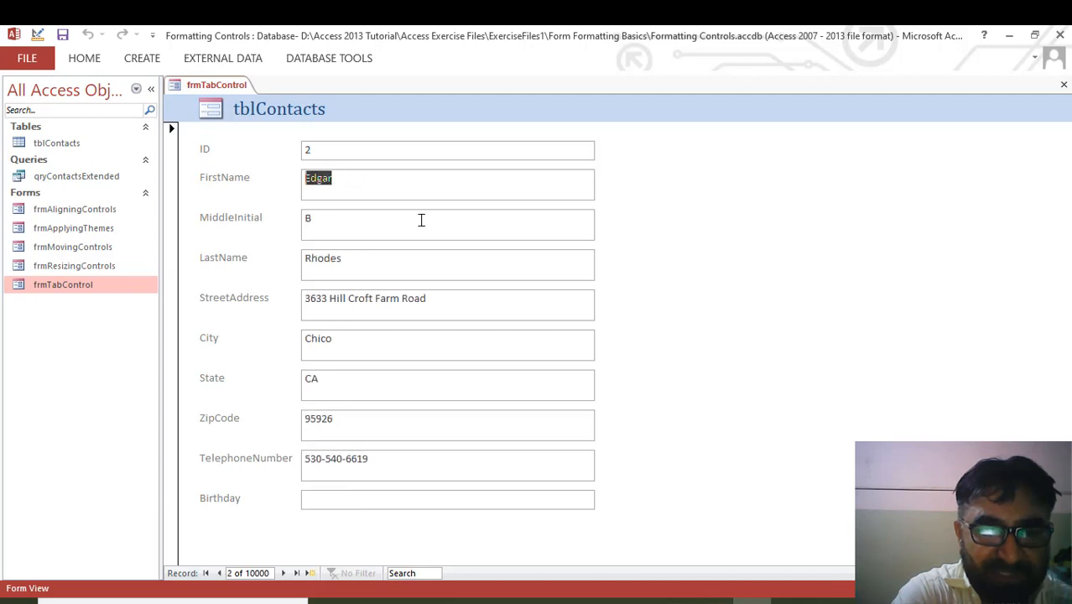
pyautogui.press('Tab')
pyautogui.press('Tab')
pyautogui.press('Tab')
pyautogui.press('Tab')
pyautogui.press('Tab')
pyautogui.press('Tab')
pyautogui.press('Tab')
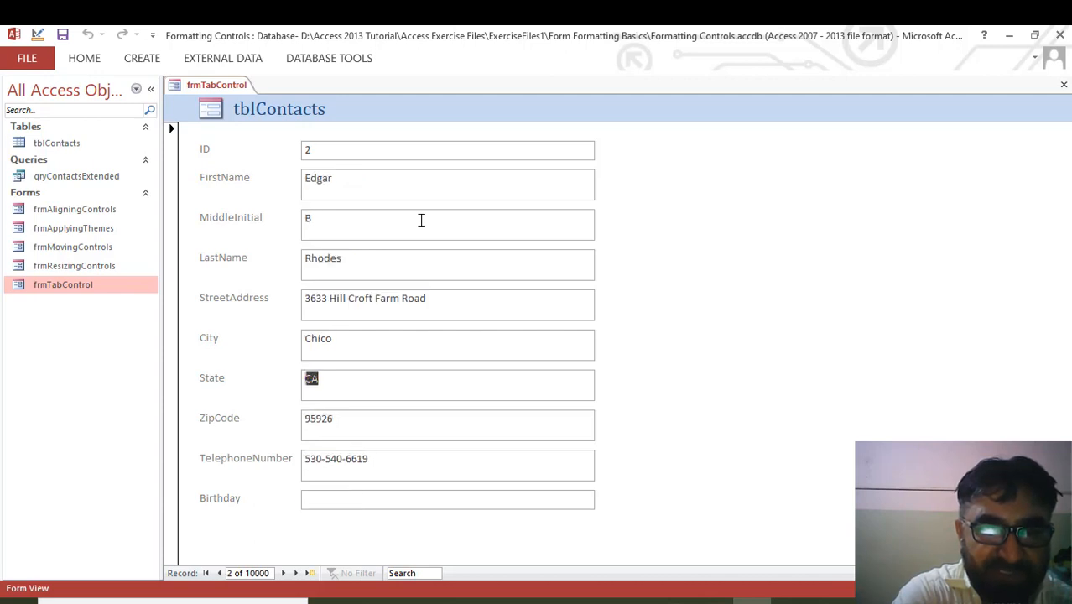
pyautogui.press('Tab')
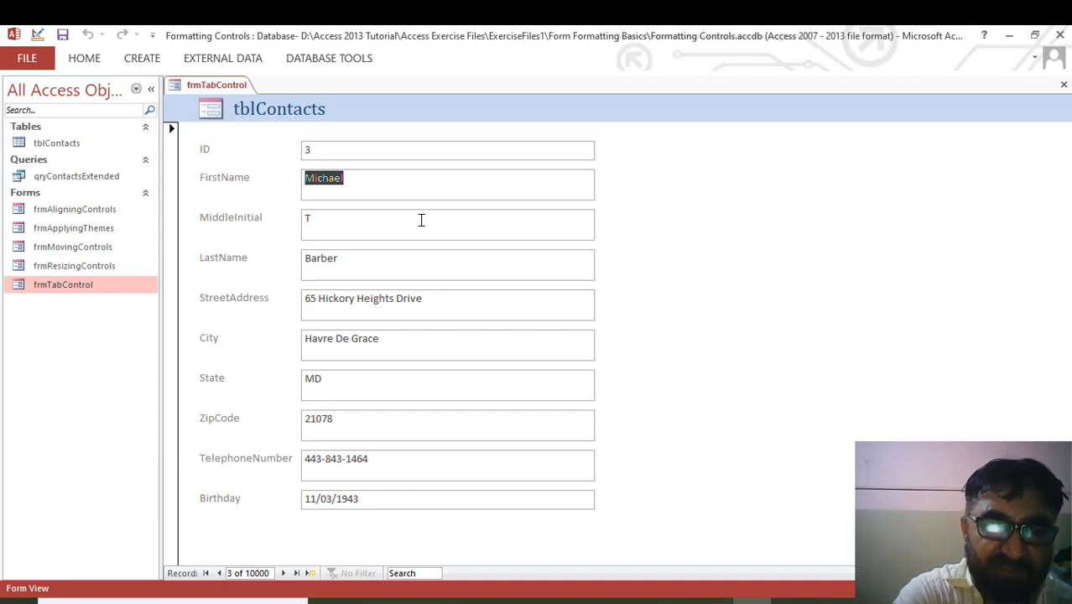
pyautogui.press('Tab')
pyautogui.press('Tab')
pyautogui.press('Tab')
pyautogui.press('Tab')
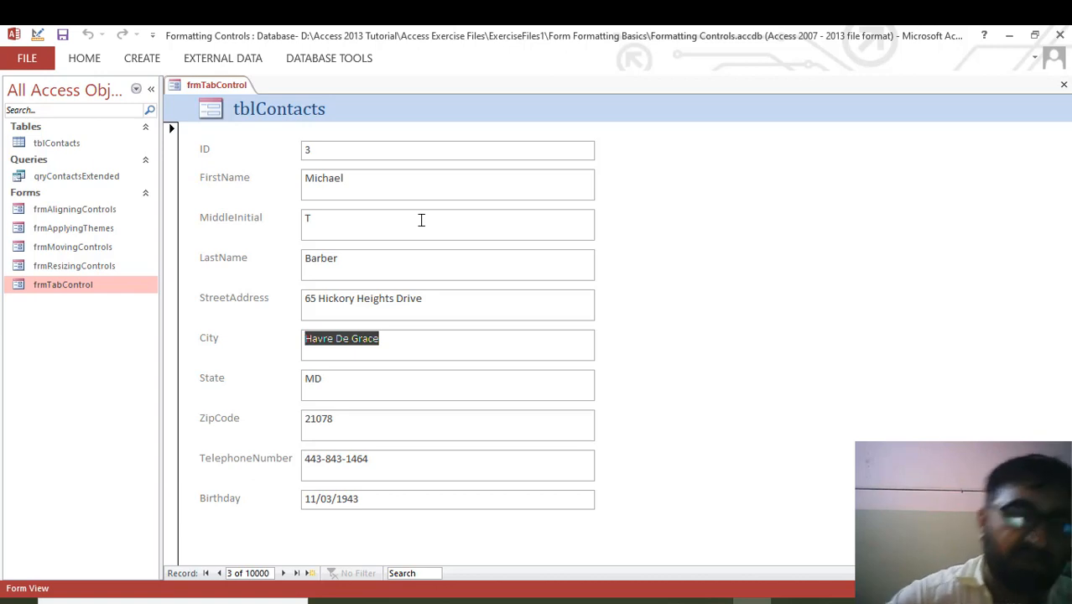
# Step: Place the cursor directly in the third record's State, ID and FirstName fields in turn to examine direct field access
pyautogui.click(335, 385)
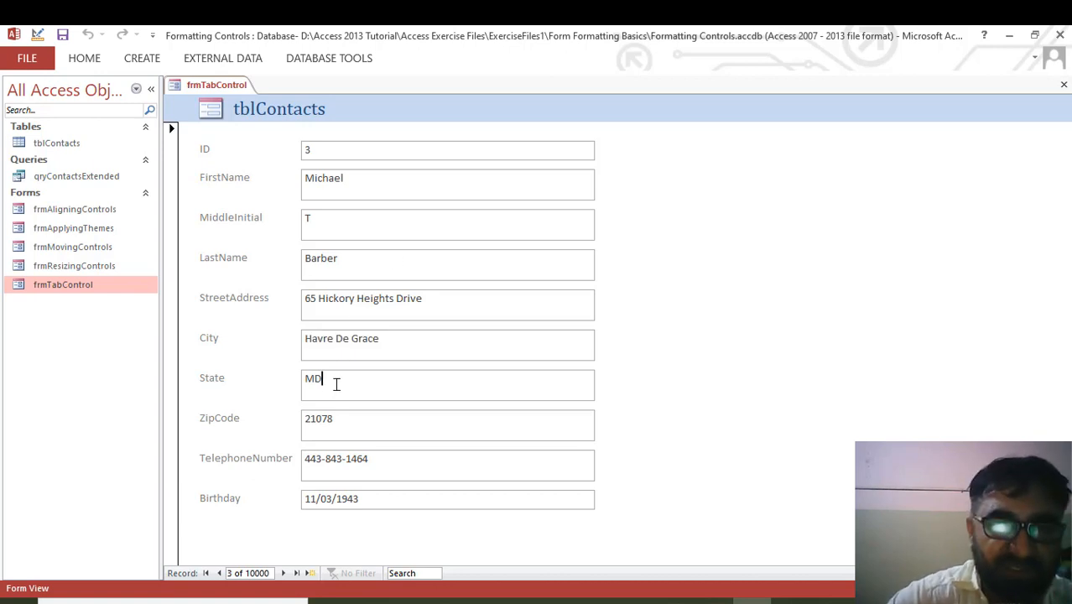
pyautogui.click(340, 152)
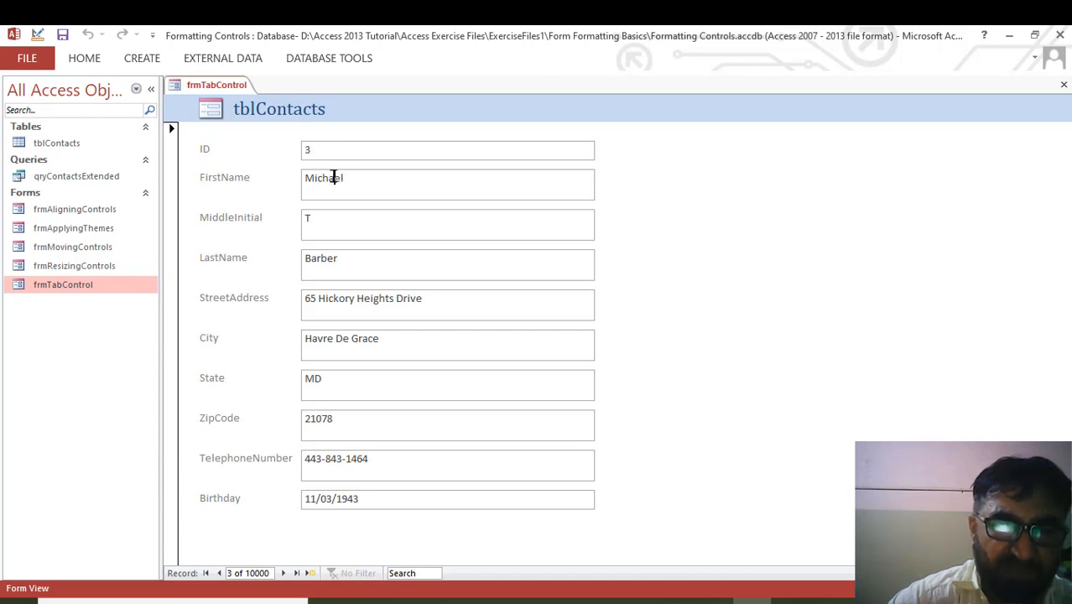
pyautogui.click(333, 176)
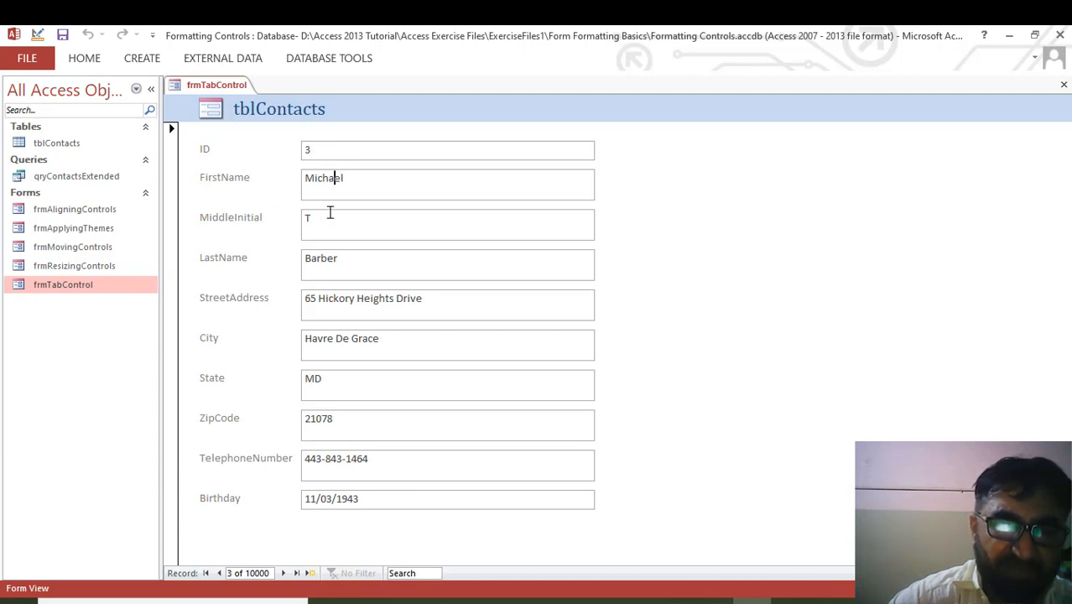
# Step: Close frmTabControl without saving its design changes
pyautogui.click(329, 217)
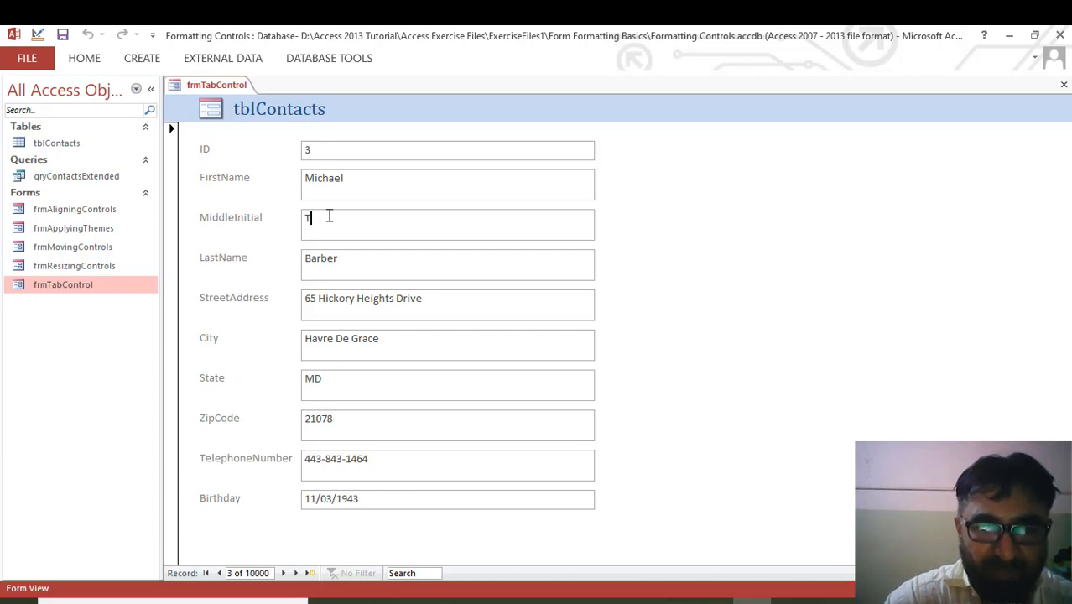
pyautogui.moveTo(751, 601)
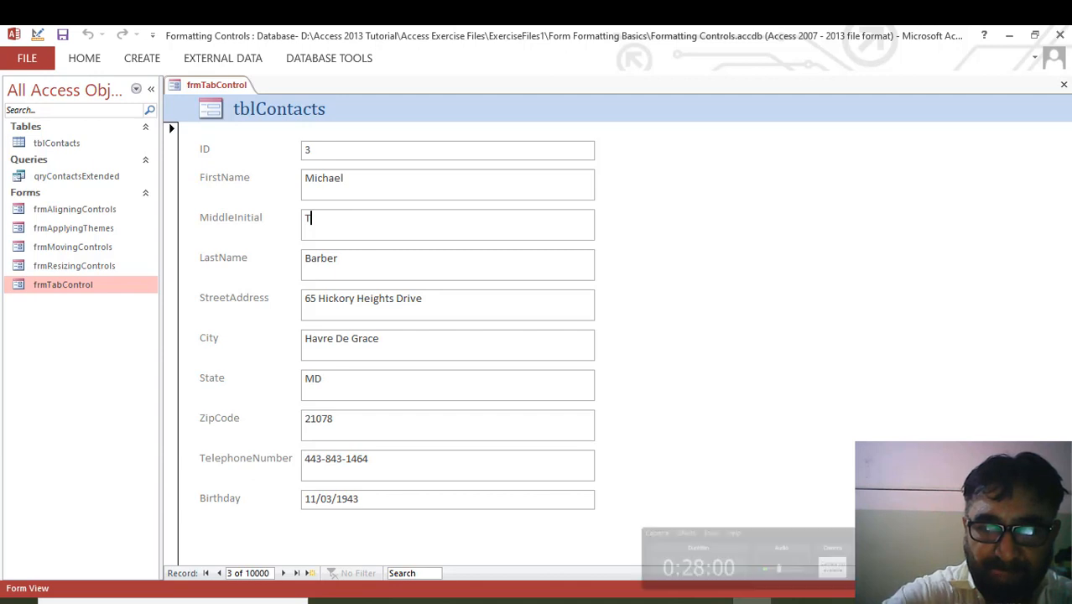
pyautogui.click(1063, 86)
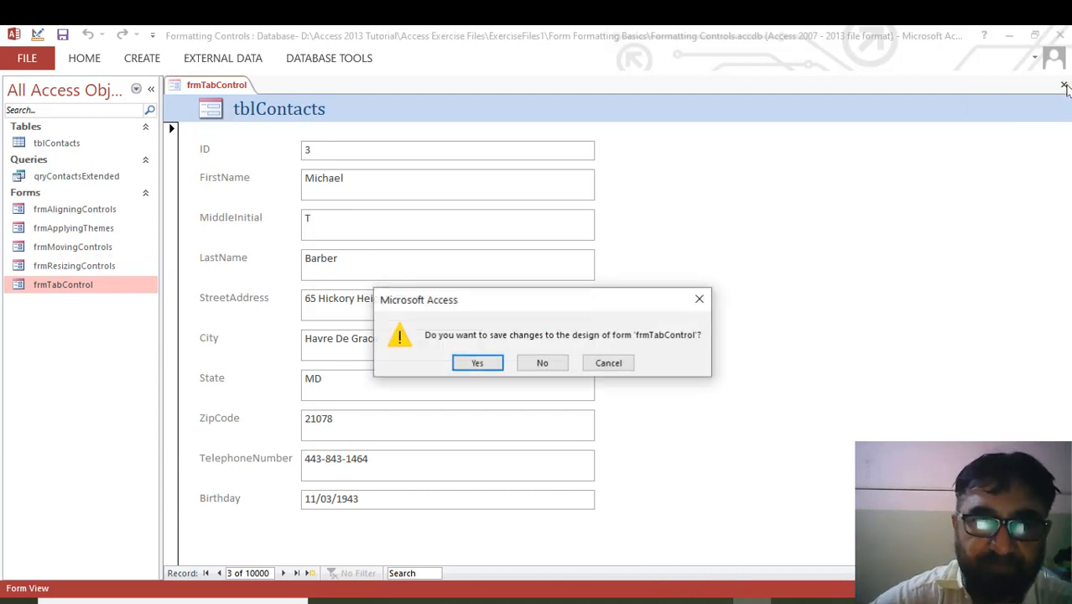
pyautogui.click(546, 364)
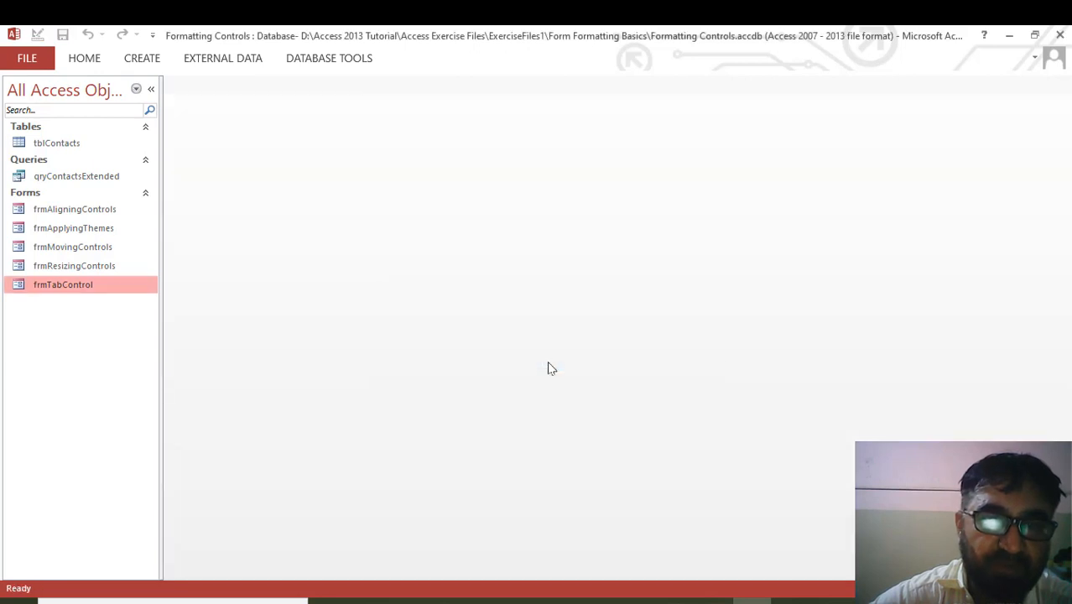
# Step: Open frmApplyingThemes, collapse the list of database objects and switch the form to Layout View
pyautogui.doubleClick(107, 232)
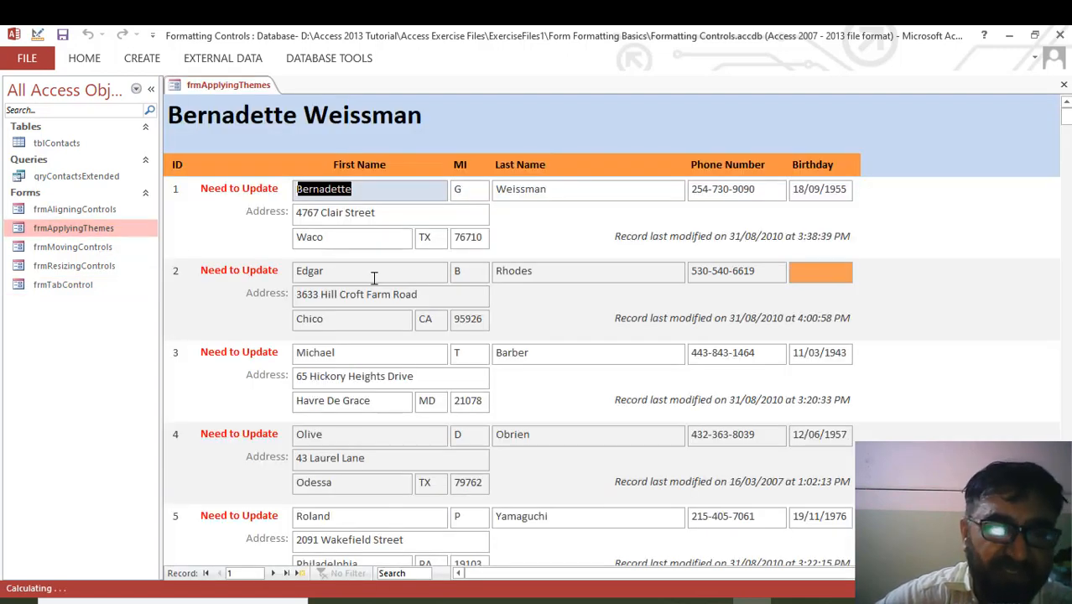
pyautogui.click(152, 91)
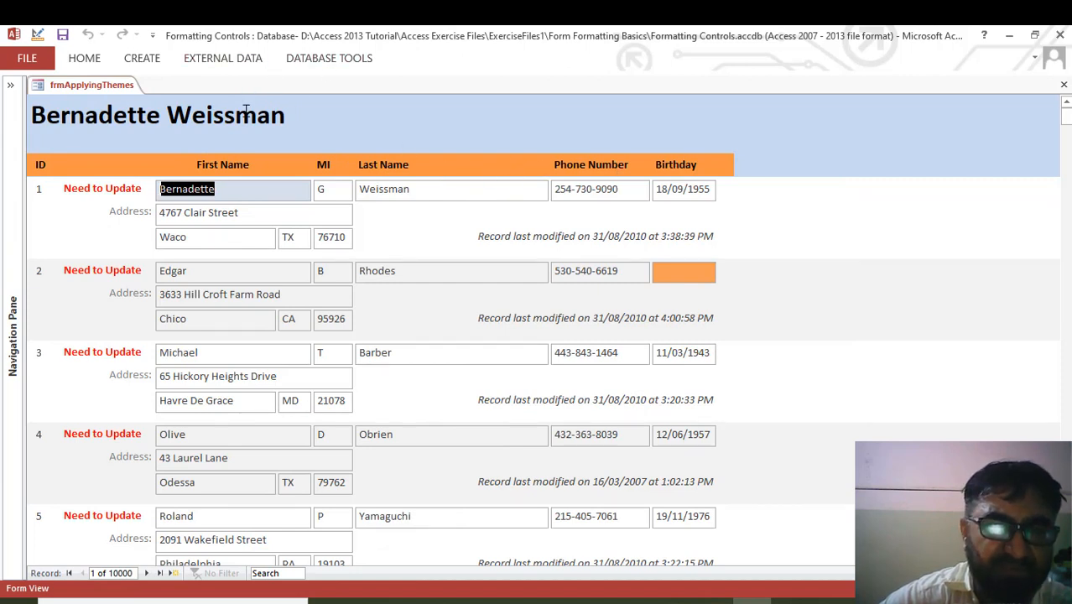
pyautogui.rightClick(66, 90)
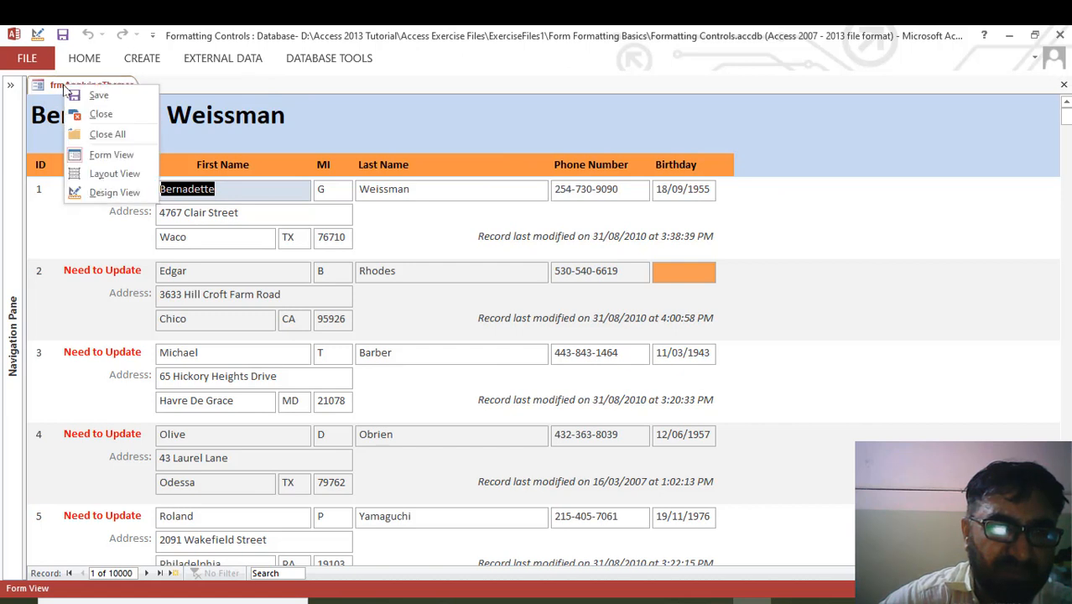
pyautogui.click(122, 174)
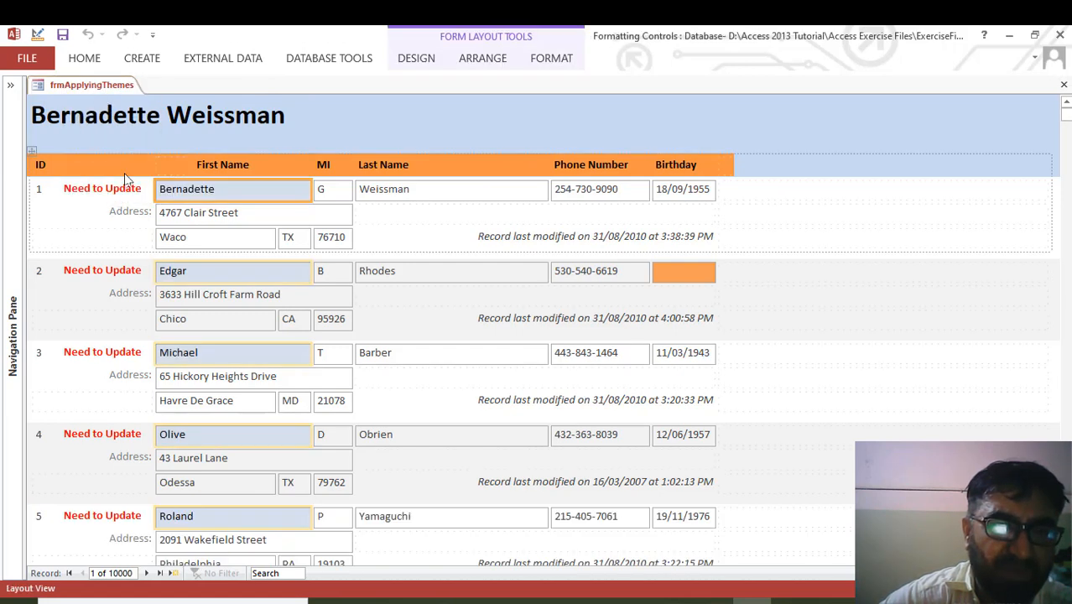
# Step: Apply the Wisp theme to the database's forms from frmApplyingThemes
pyautogui.click(424, 60)
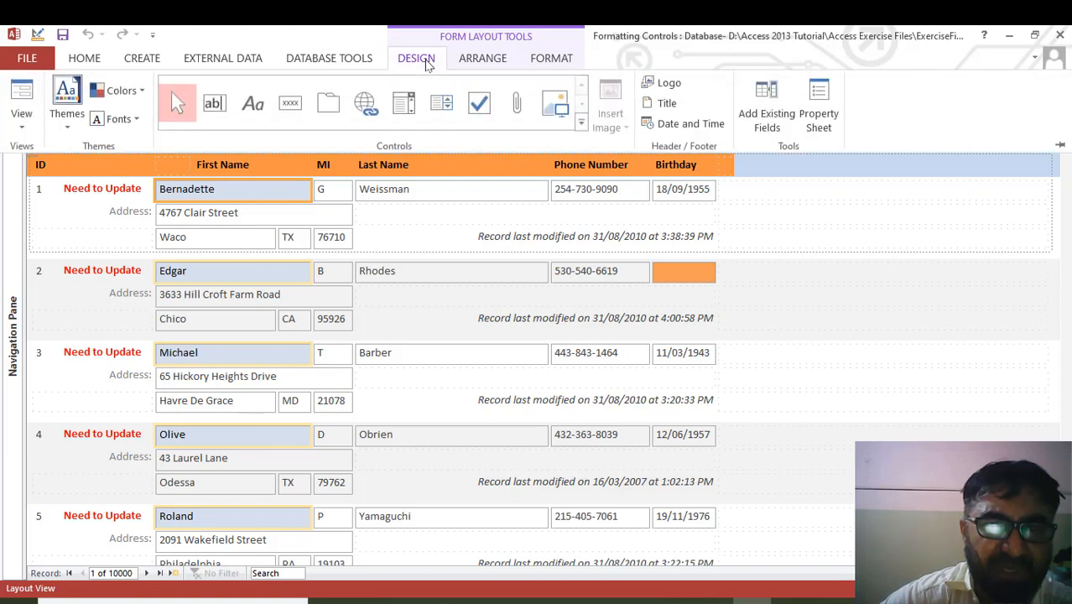
pyautogui.click(67, 128)
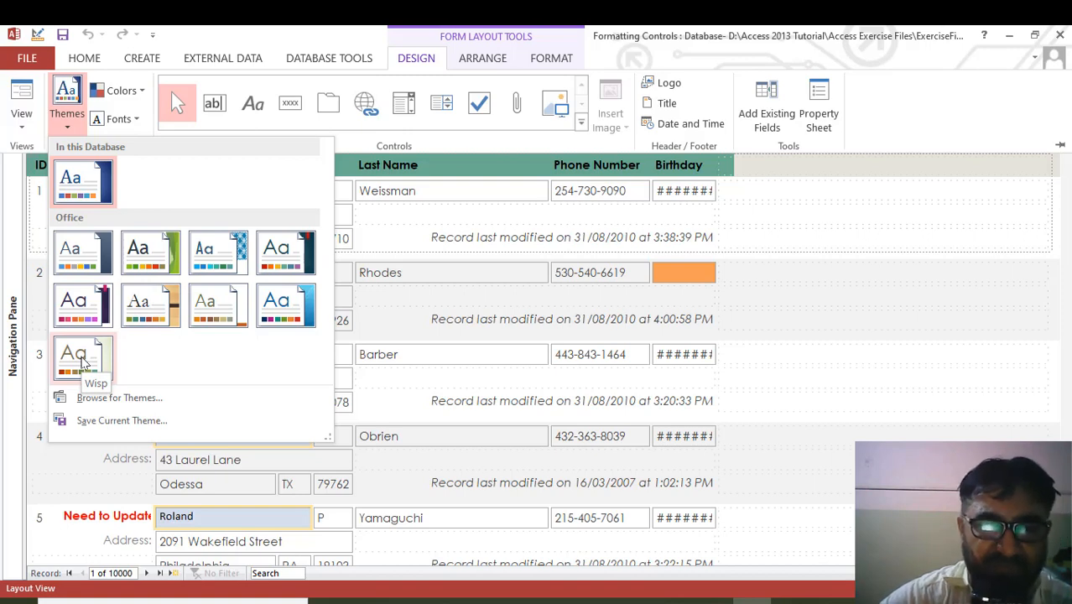
pyautogui.click(82, 360)
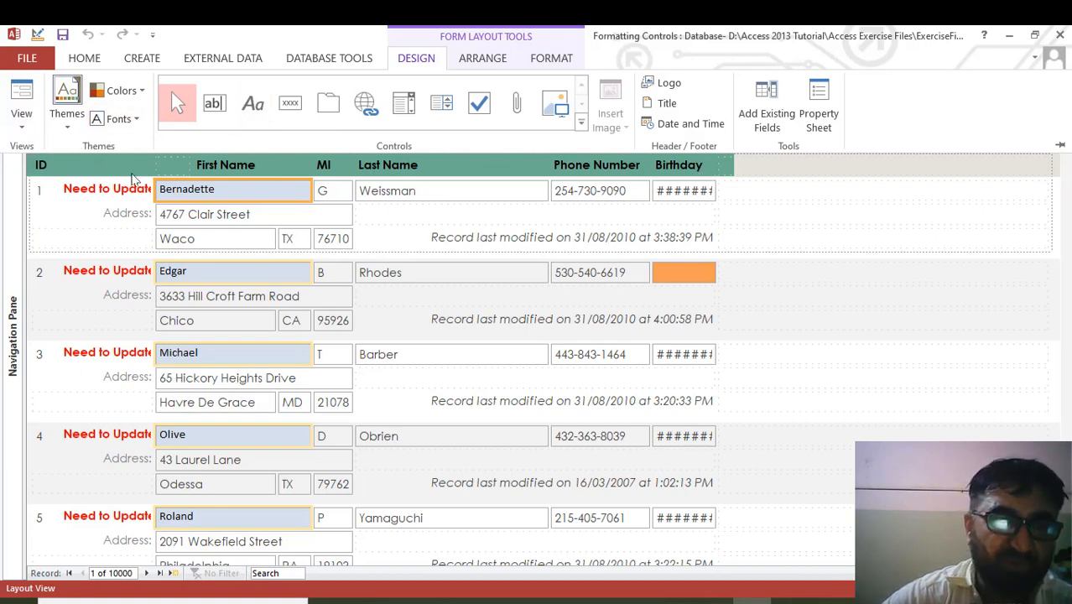
# Step: View frmApplyingThemes in Design View and return it to Form View to examine the theme's colours and fonts
pyautogui.click(25, 130)
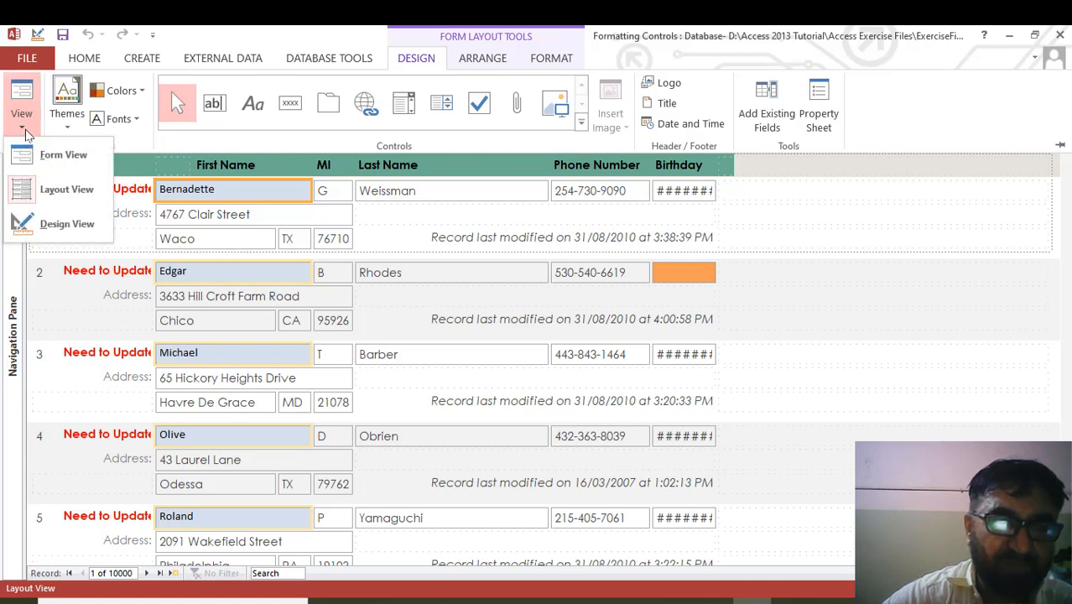
pyautogui.click(63, 225)
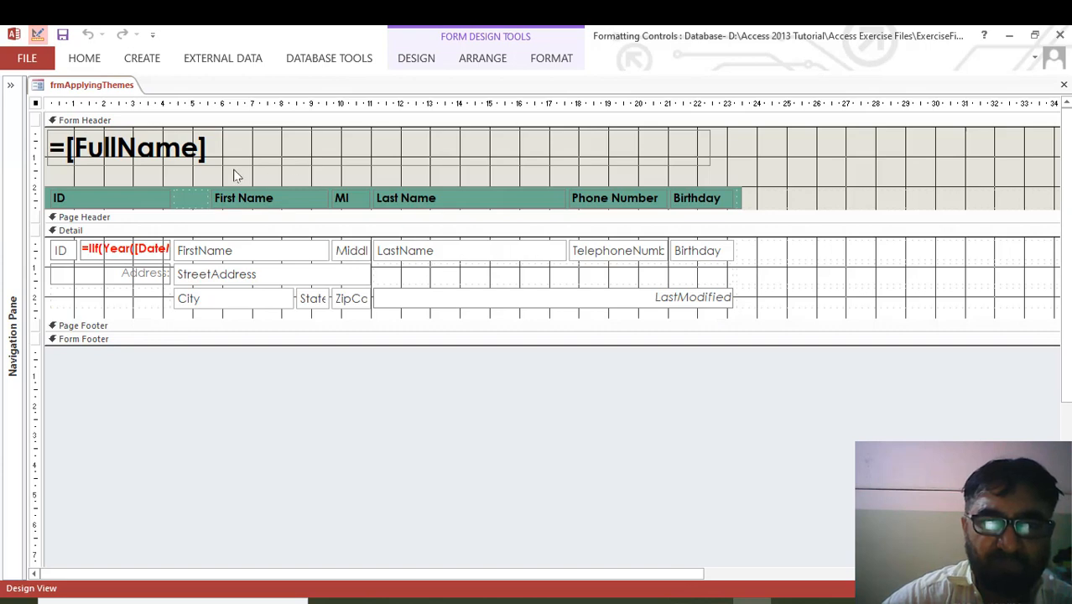
pyautogui.click(37, 87)
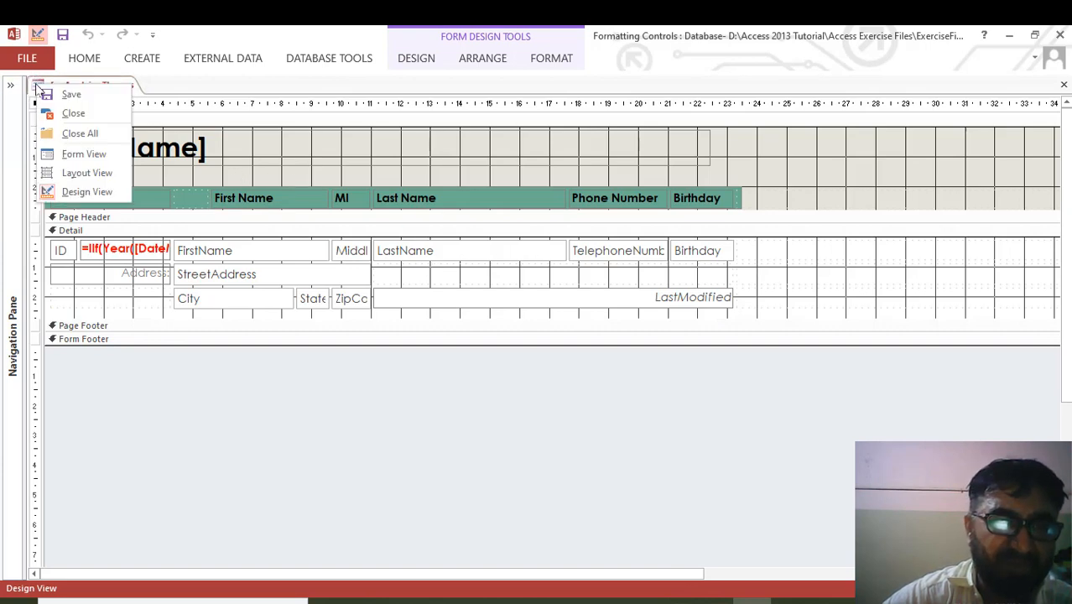
pyautogui.click(101, 154)
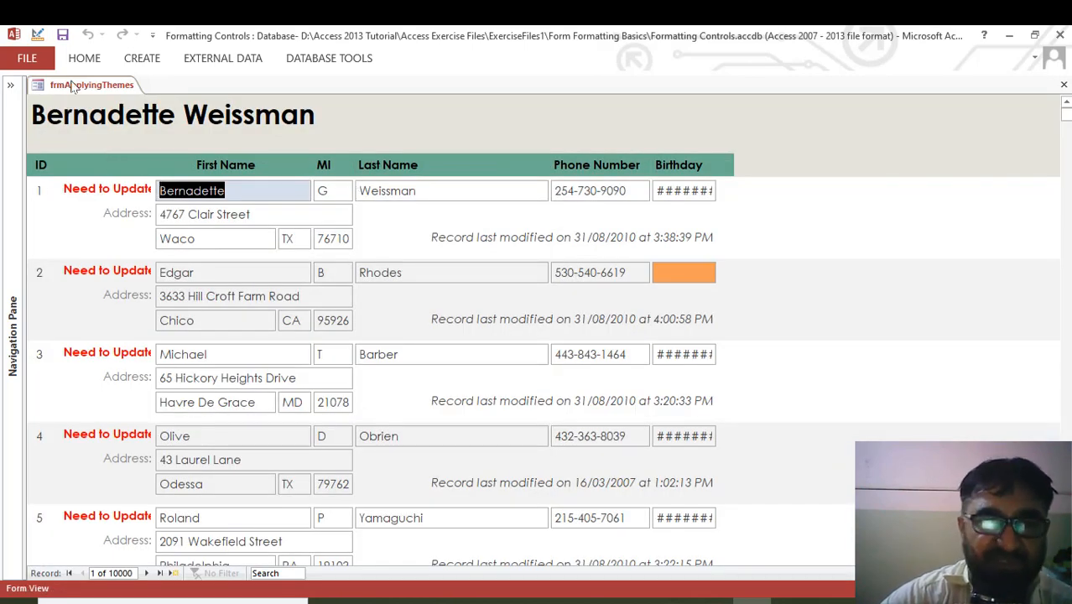
# Step: Expand the list of database objects and open frmAligningControls, frmMovingControls and frmResizingControls to check whether they use the new theme
pyautogui.click(10, 84)
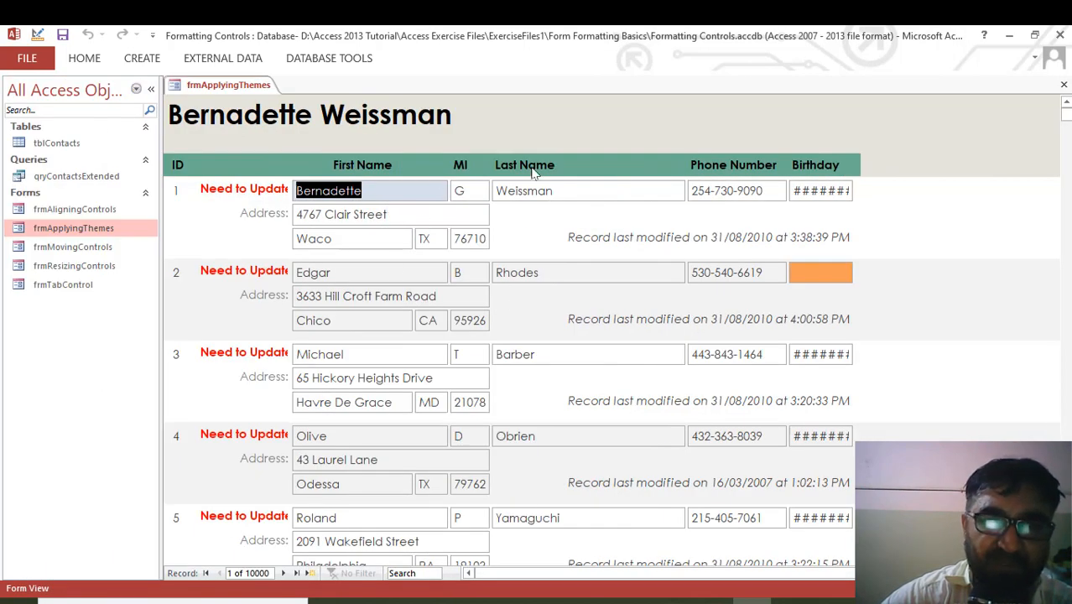
pyautogui.doubleClick(88, 212)
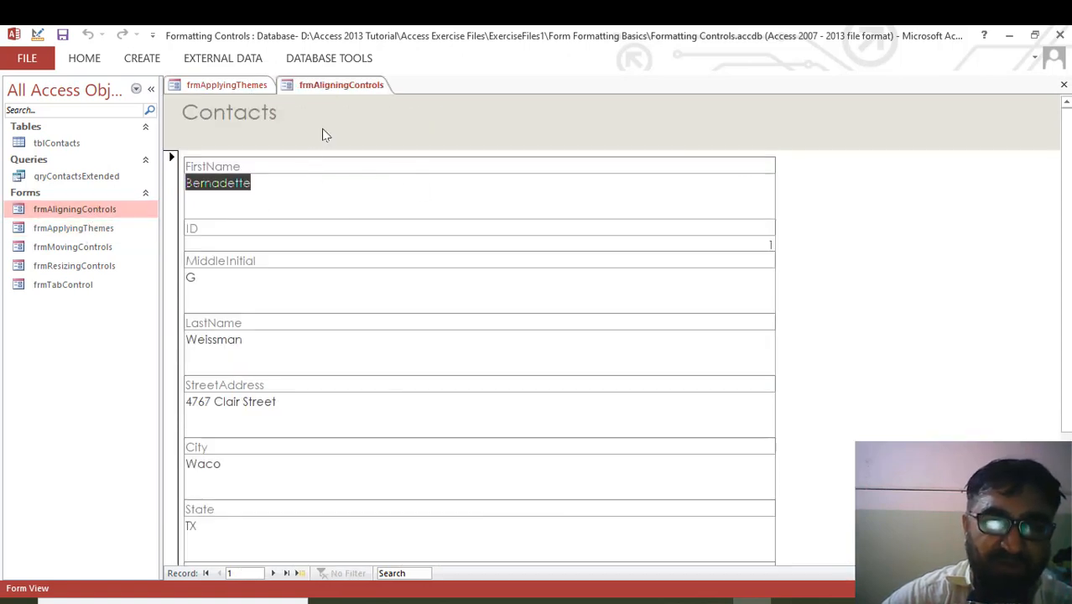
pyautogui.doubleClick(78, 247)
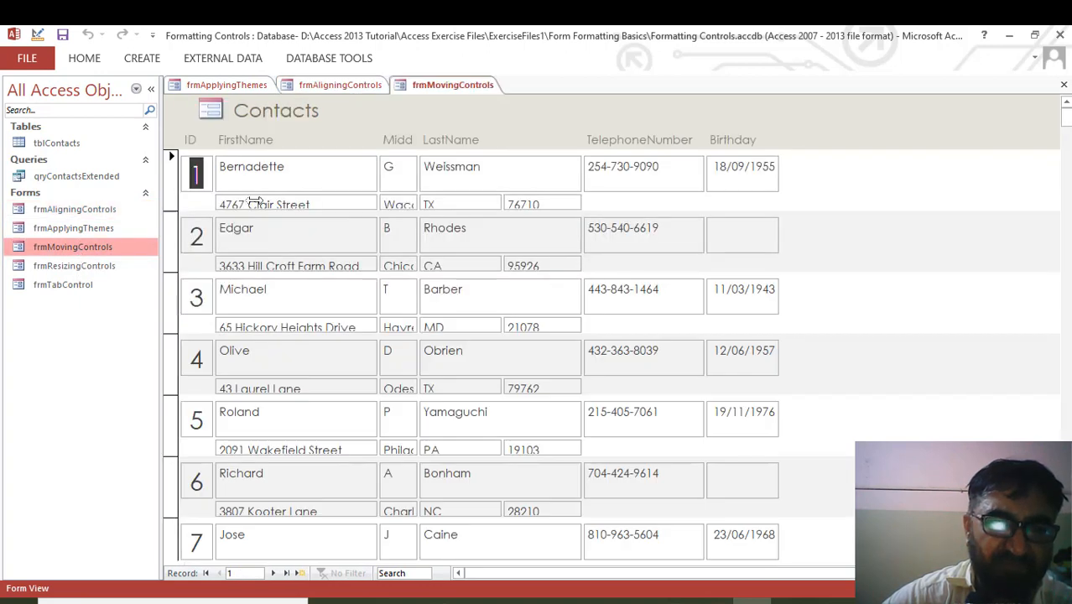
pyautogui.doubleClick(93, 267)
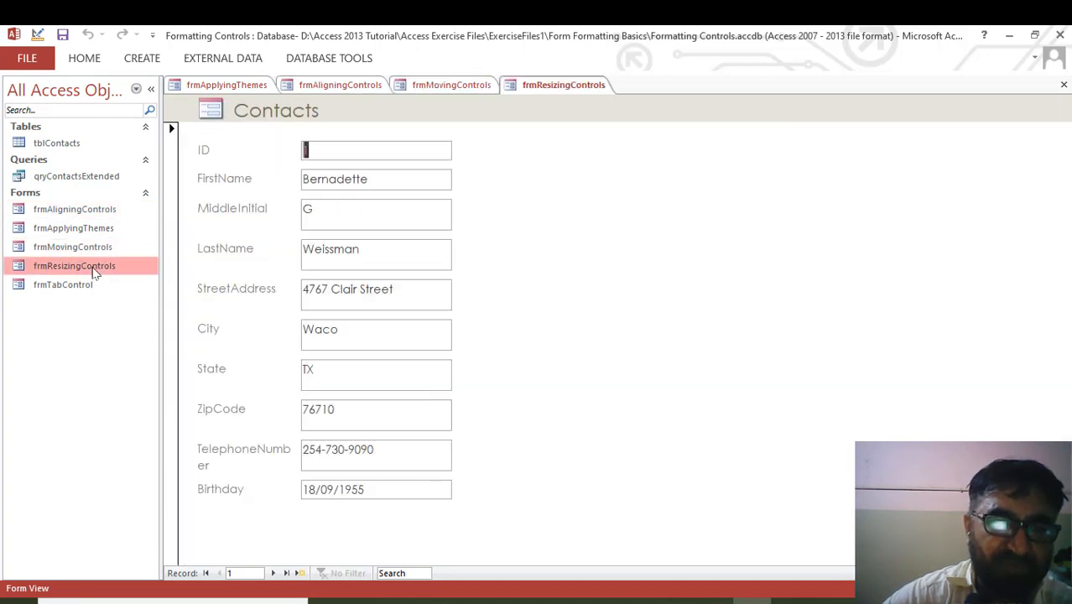
# Step: Switch frmApplyingThemes back to Layout View and apply the dark purple Office theme with pink accents to this form only
pyautogui.click(224, 86)
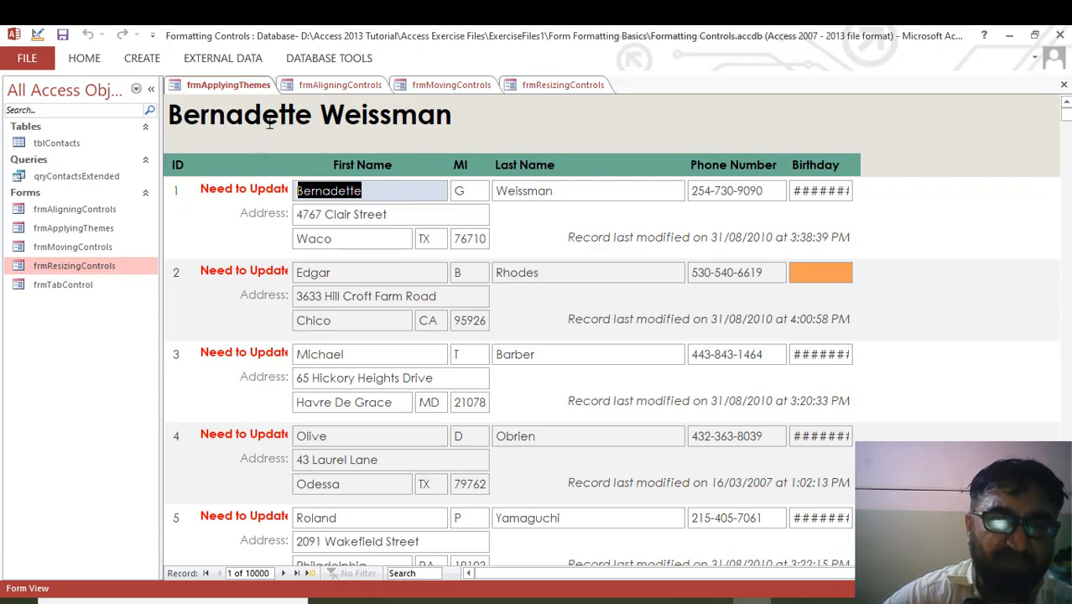
pyautogui.rightClick(222, 89)
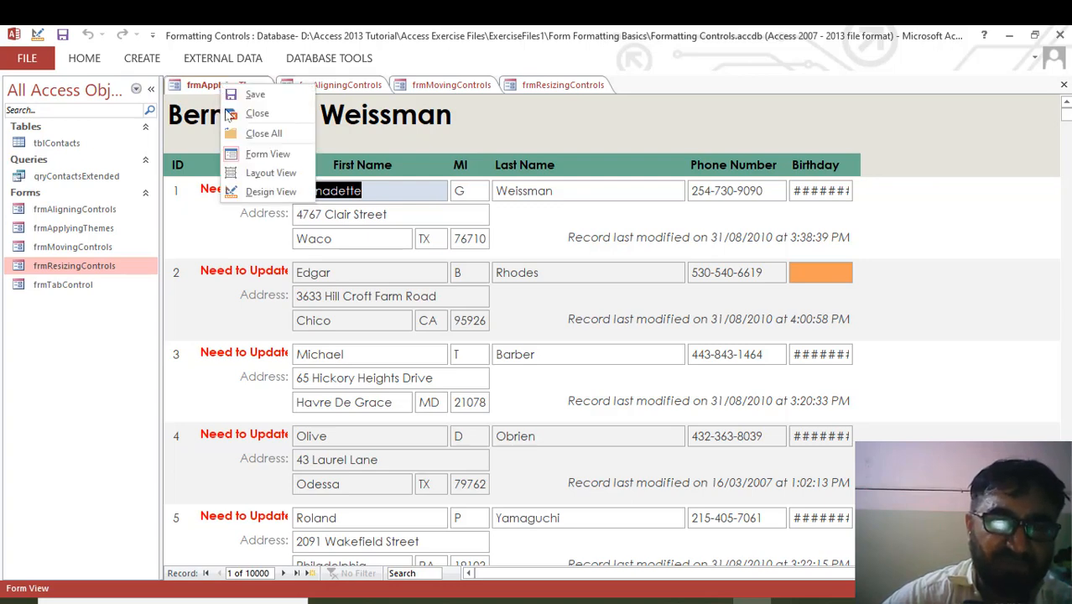
pyautogui.click(270, 173)
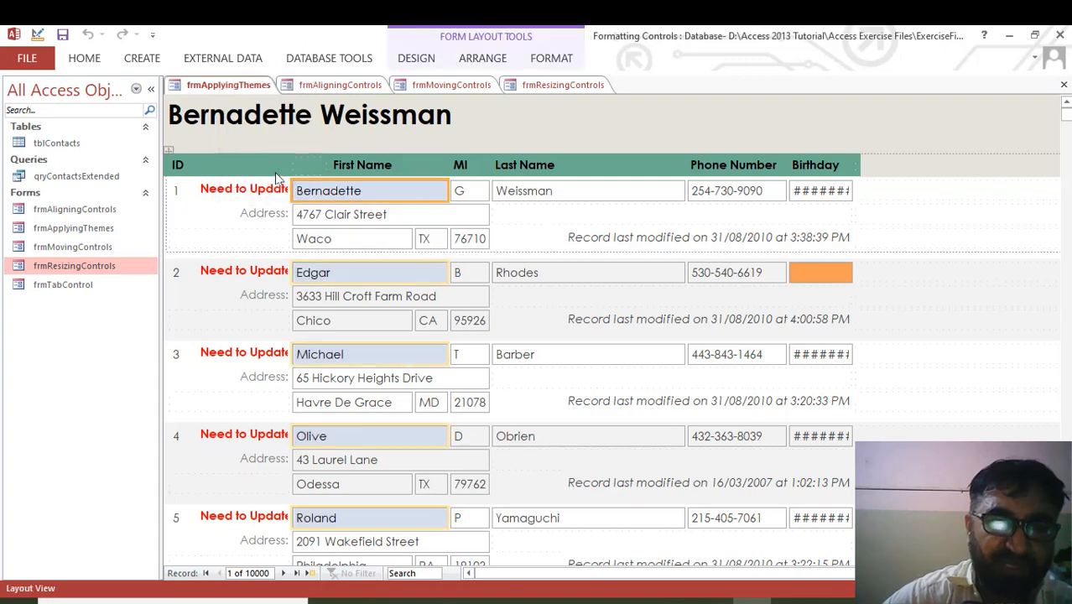
pyautogui.click(416, 58)
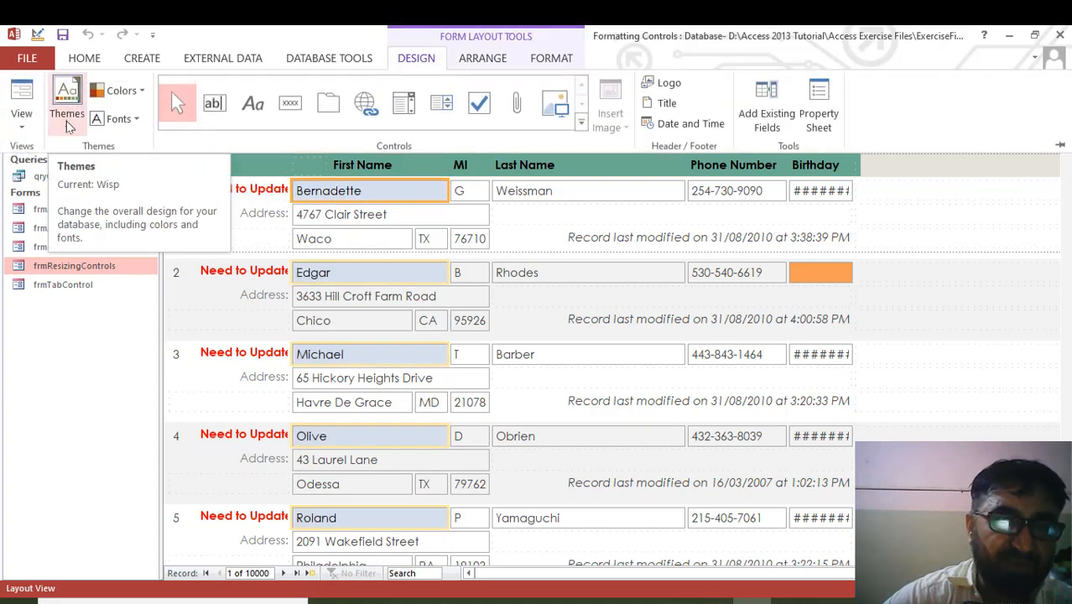
pyautogui.click(70, 125)
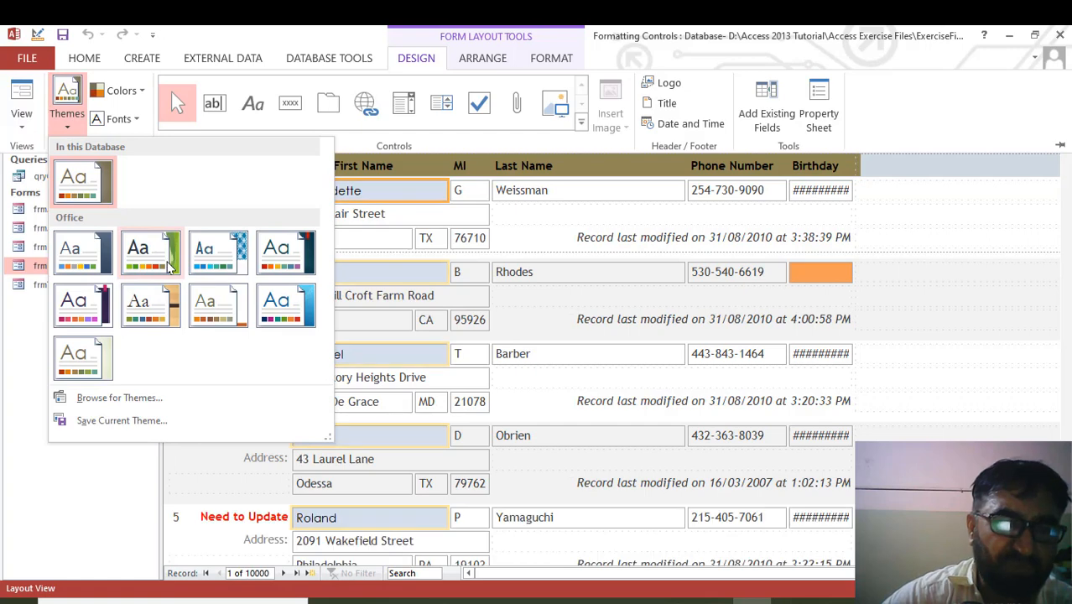
pyautogui.rightClick(82, 300)
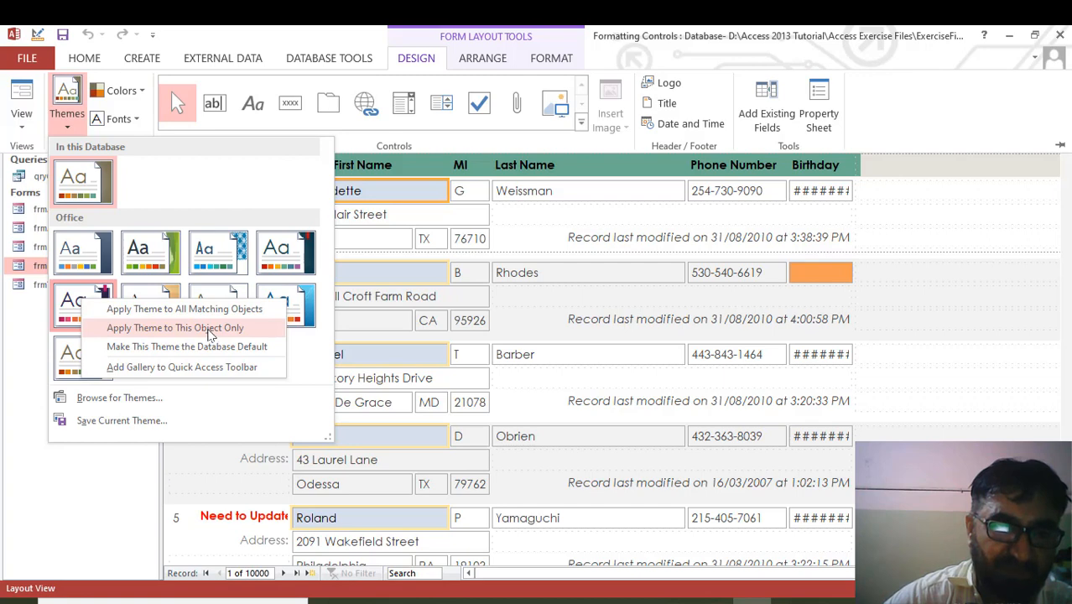
pyautogui.click(209, 328)
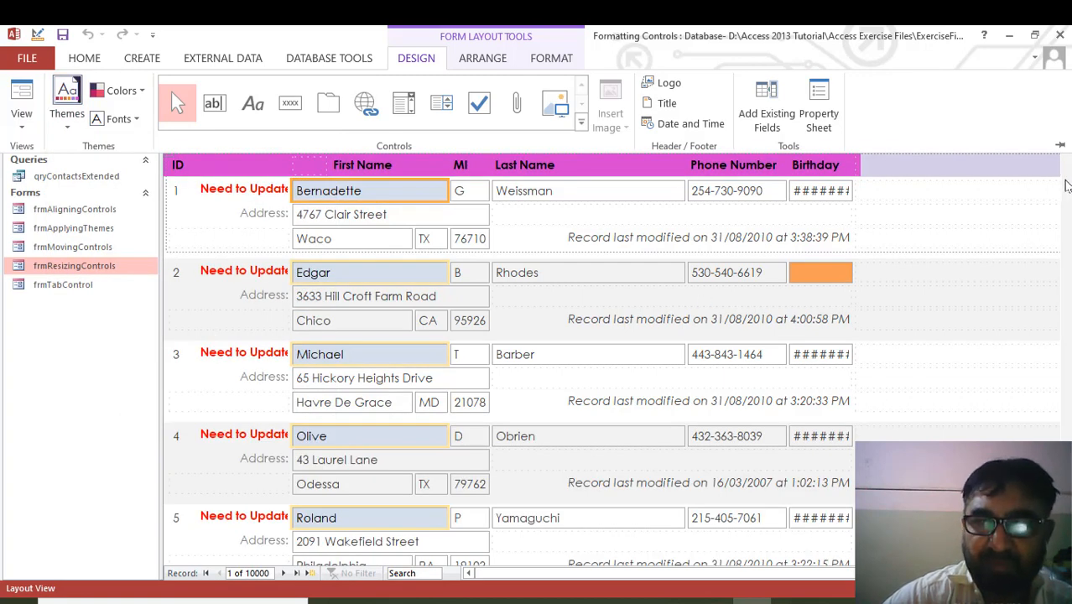
# Step: Browse the records of frmApplyingThemes in Layout View and Form View to examine the theme, ending in the second record's blank Birthday field
pyautogui.scroll(-8, 1060, 214)
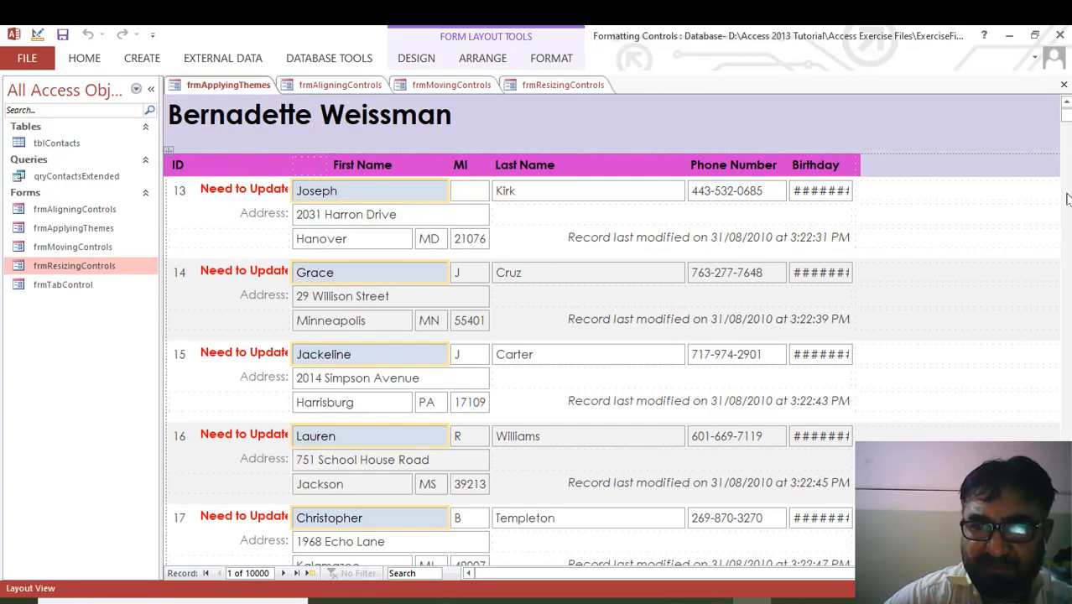
pyautogui.scroll(-10, 505, 154)
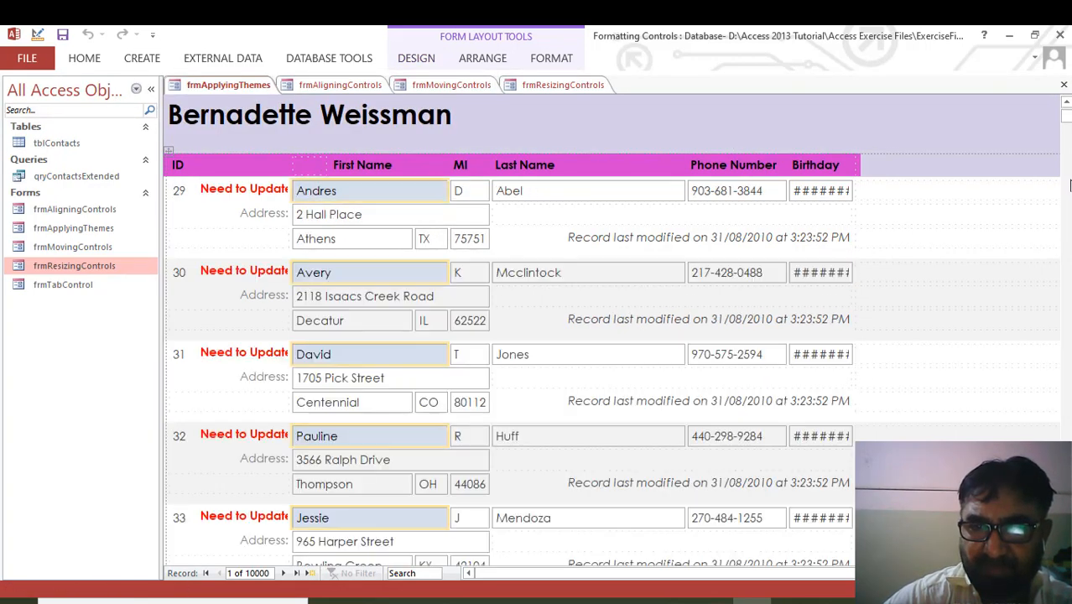
pyautogui.rightClick(226, 84)
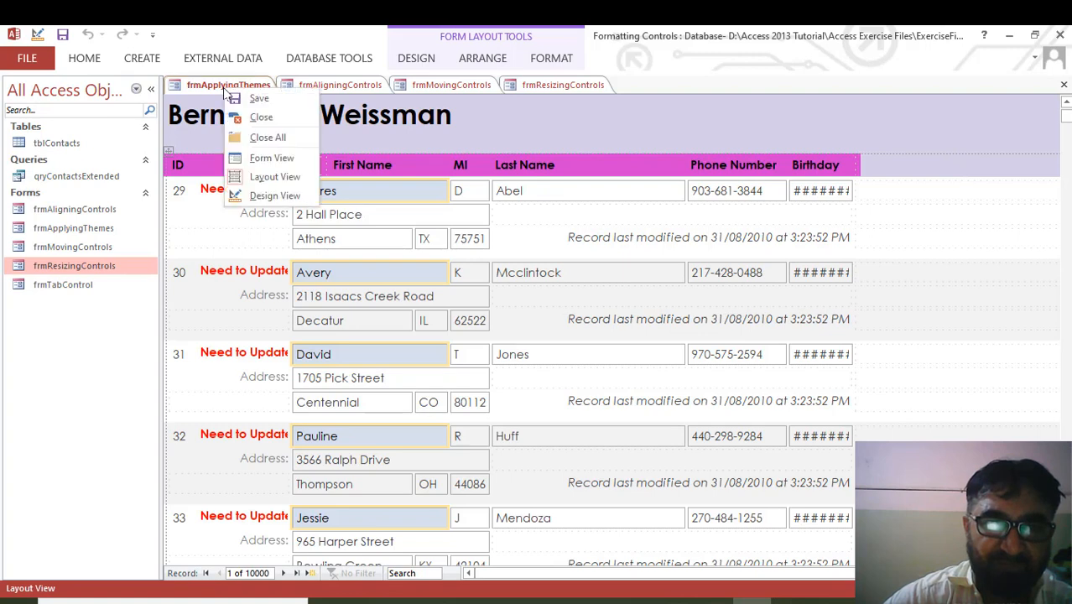
pyautogui.click(271, 158)
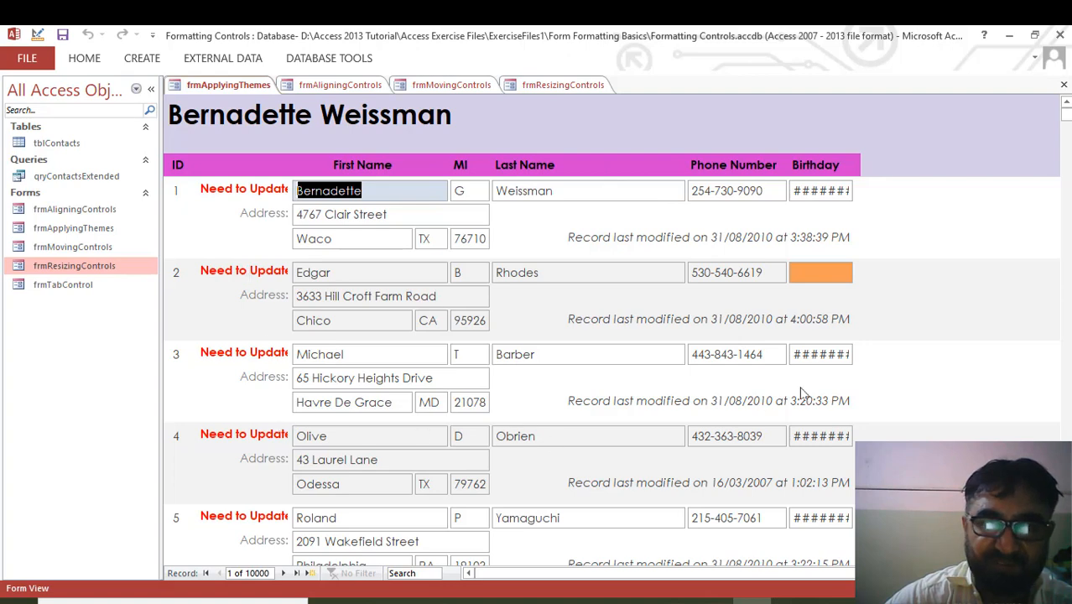
pyautogui.scroll(-20, 1069, 149)
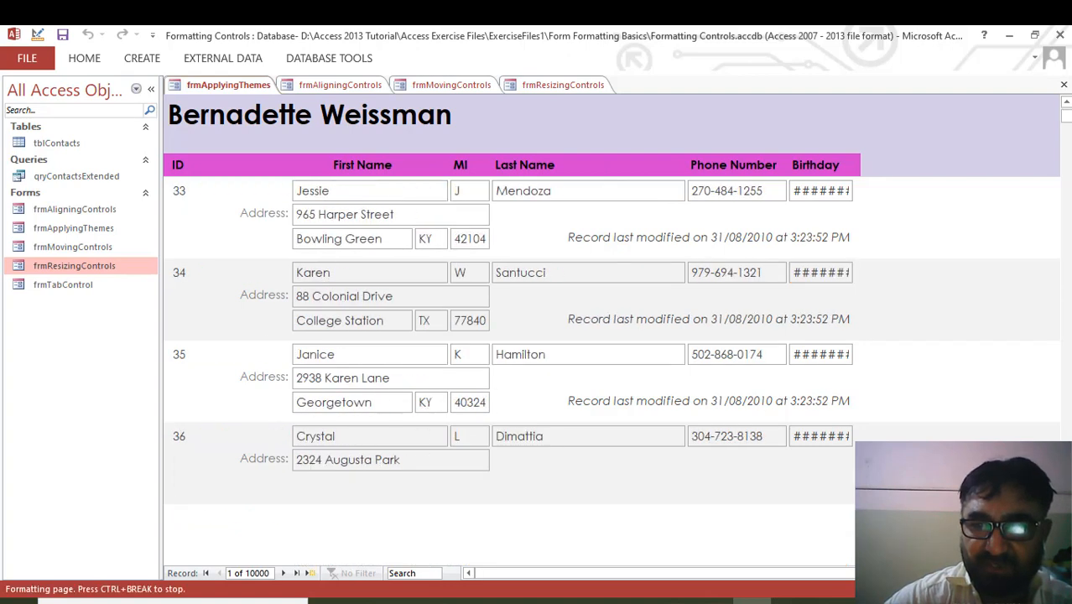
pyautogui.scroll(-4, 1069, 232)
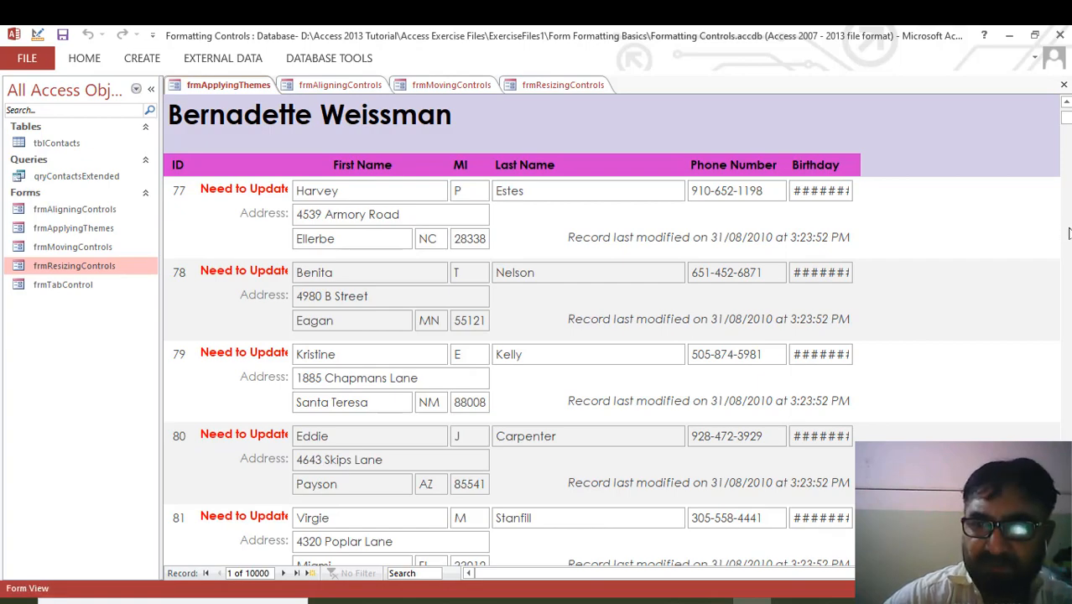
pyautogui.scroll(-16, 1069, 232)
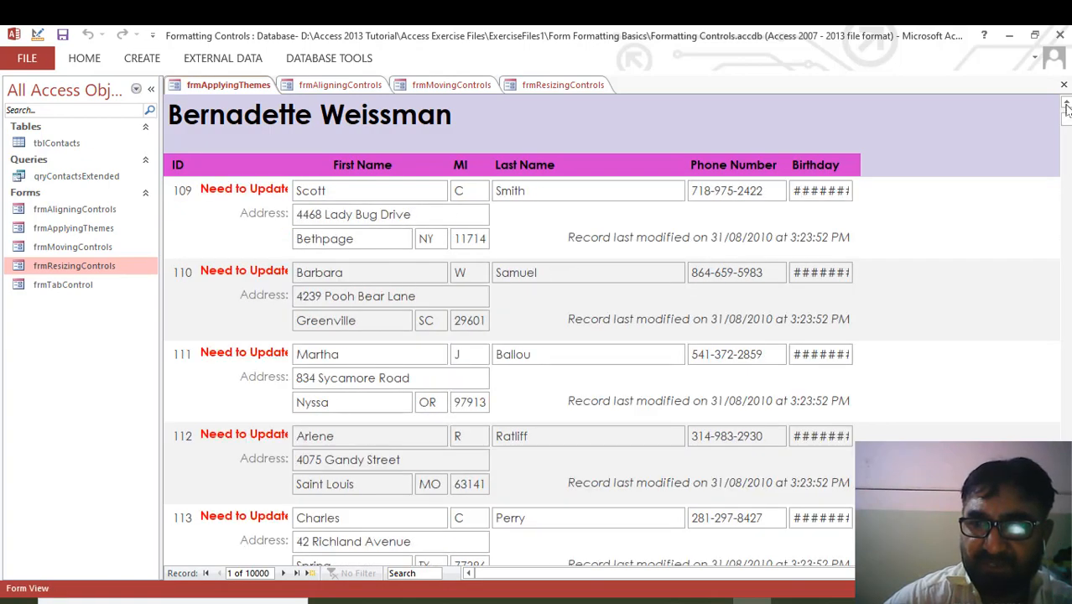
pyautogui.moveTo(1066, 107); pyautogui.dragTo(1067, 102)
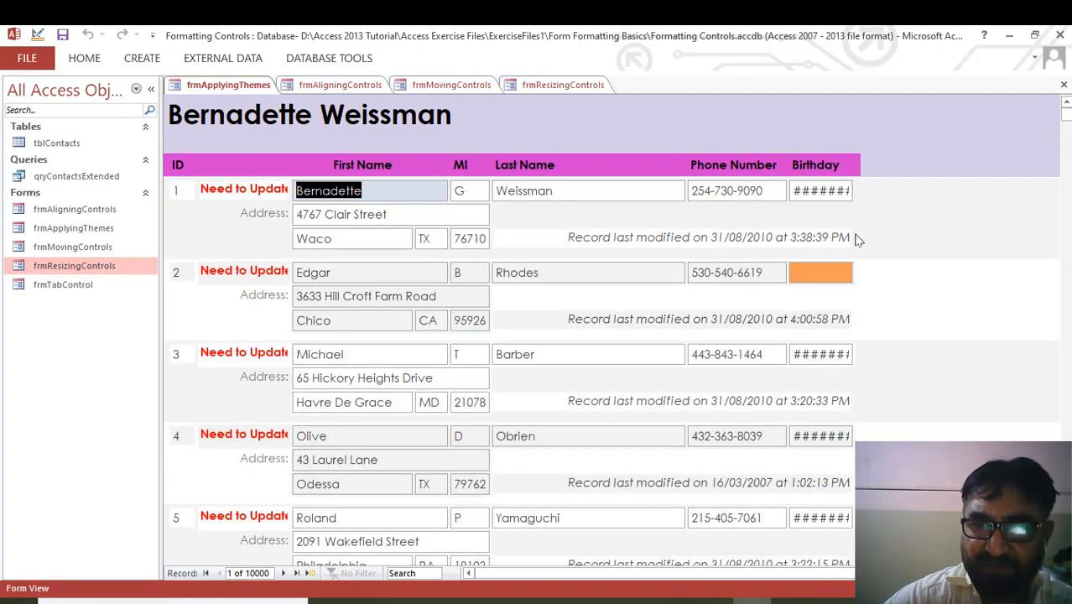
pyautogui.click(823, 268)
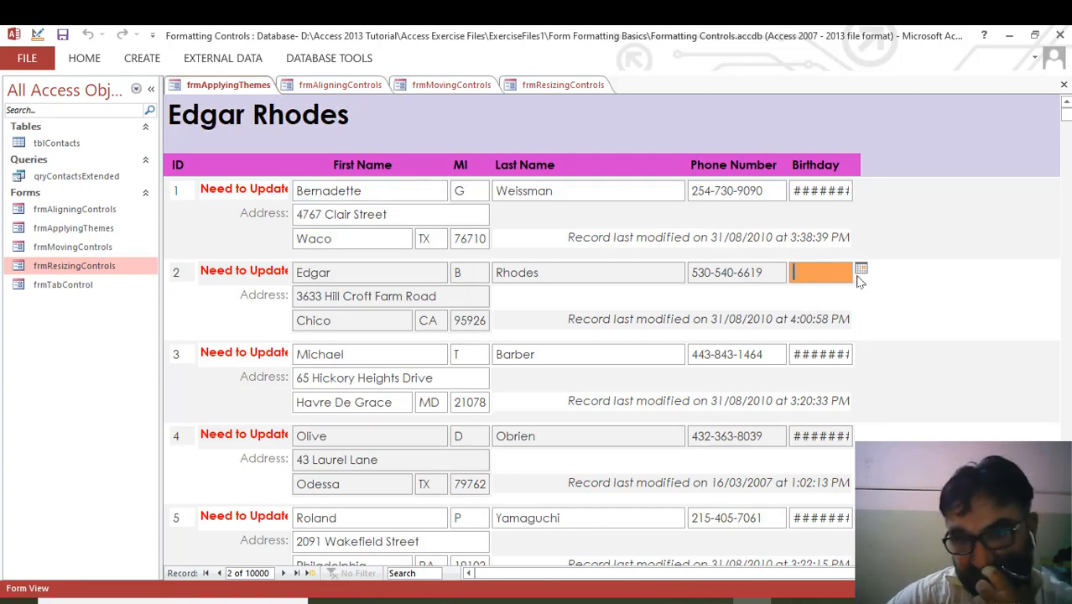
# Step: Close the frmResizingControls, frmMovingControls and frmAligningControls forms, leaving only frmApplyingThemes open
pyautogui.click(589, 84)
pyautogui.rightClick(593, 85)
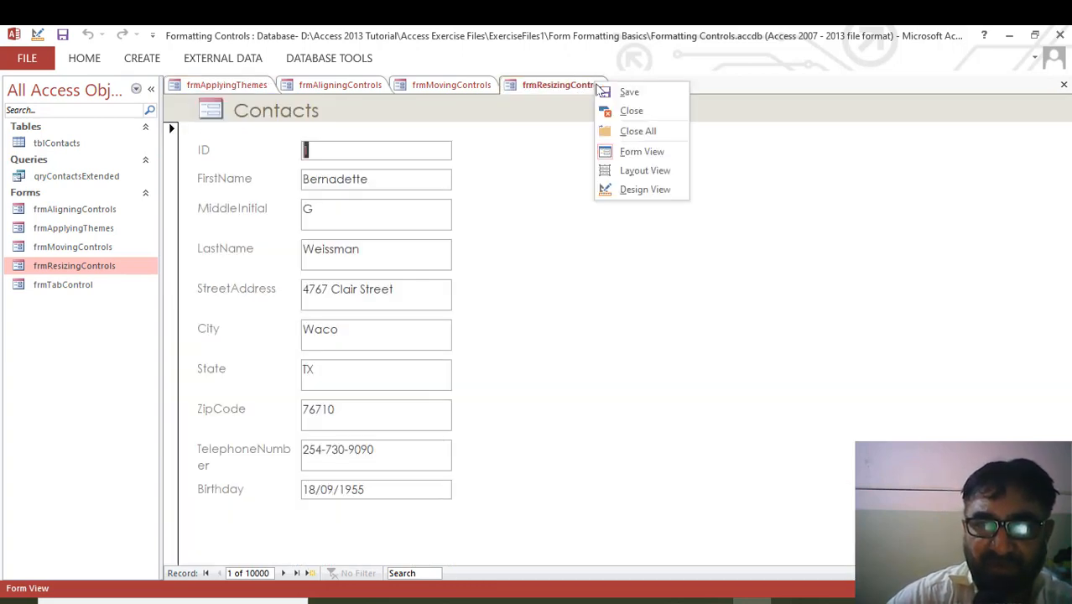
pyautogui.click(630, 112)
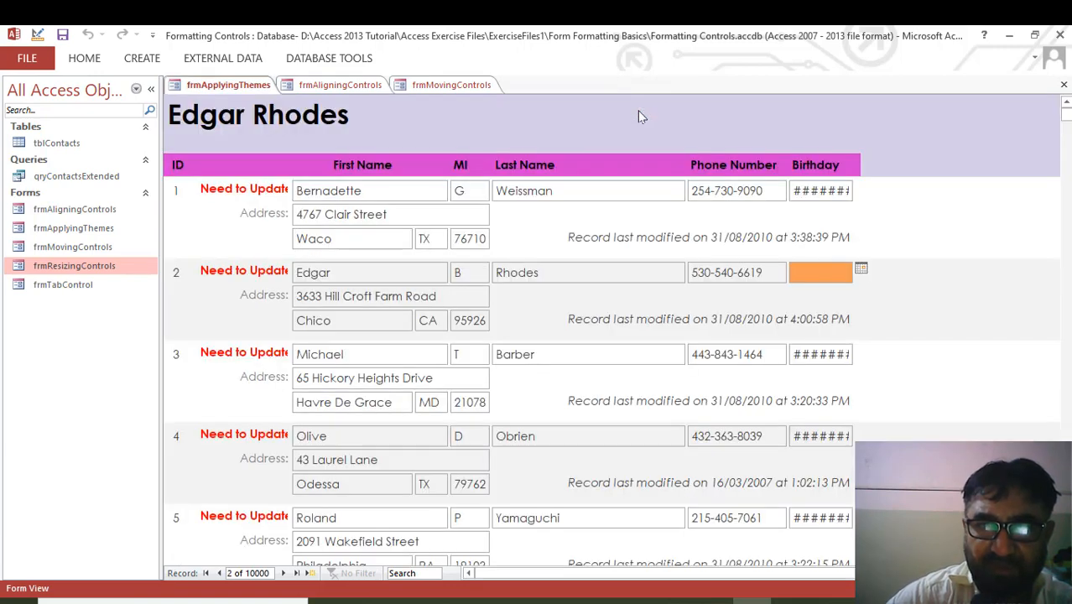
pyautogui.rightClick(468, 86)
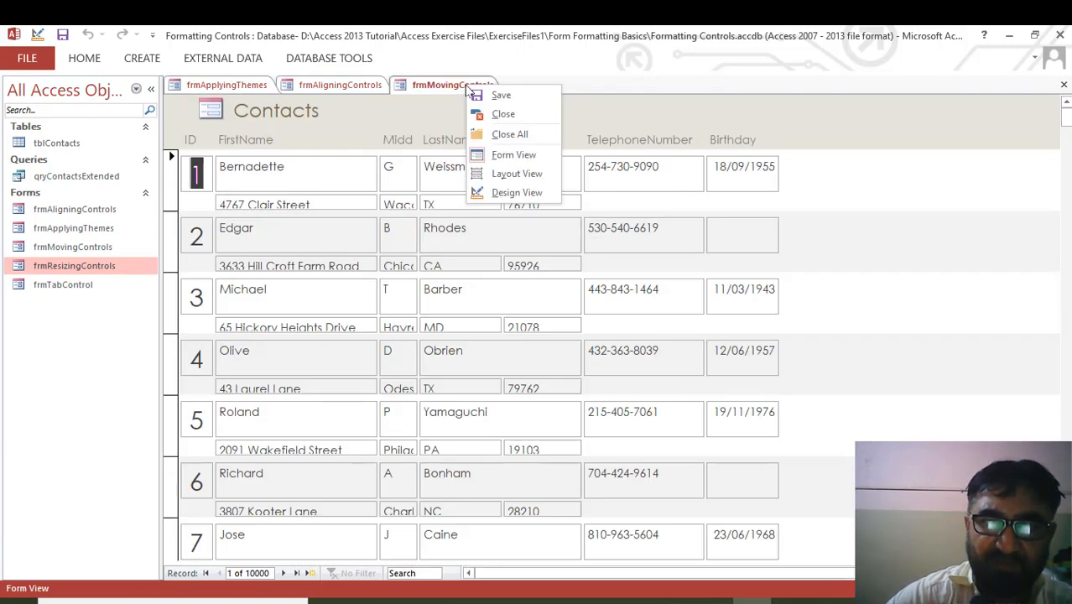
pyautogui.click(504, 115)
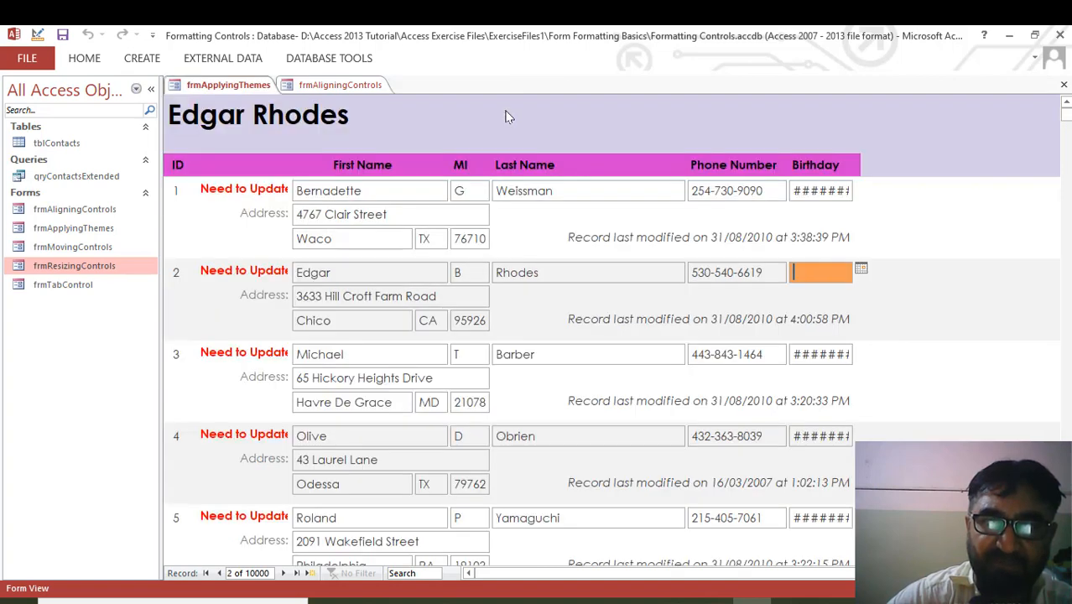
pyautogui.rightClick(361, 84)
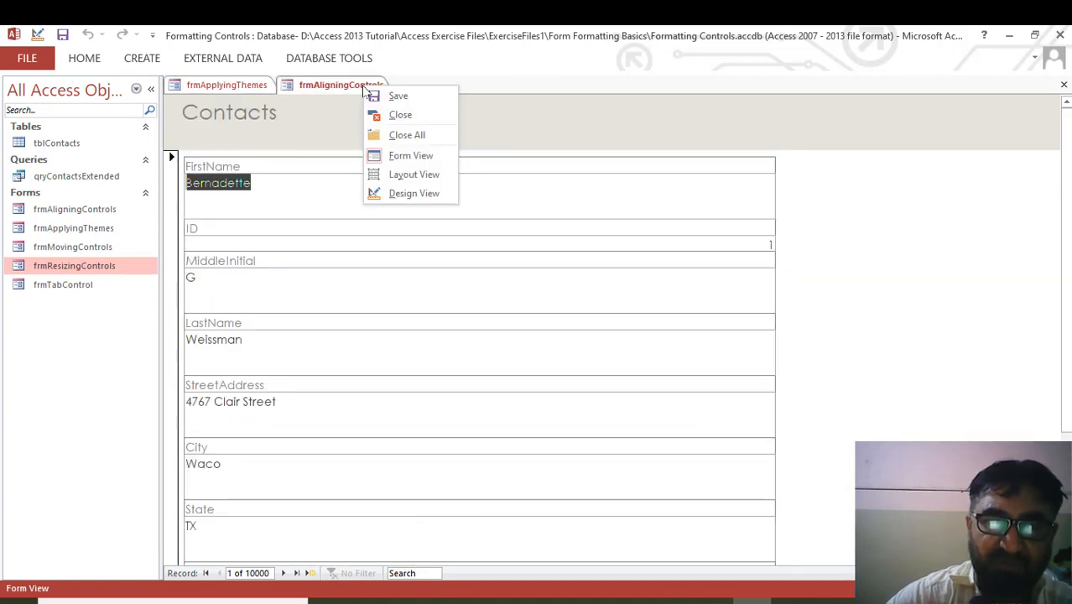
pyautogui.click(401, 117)
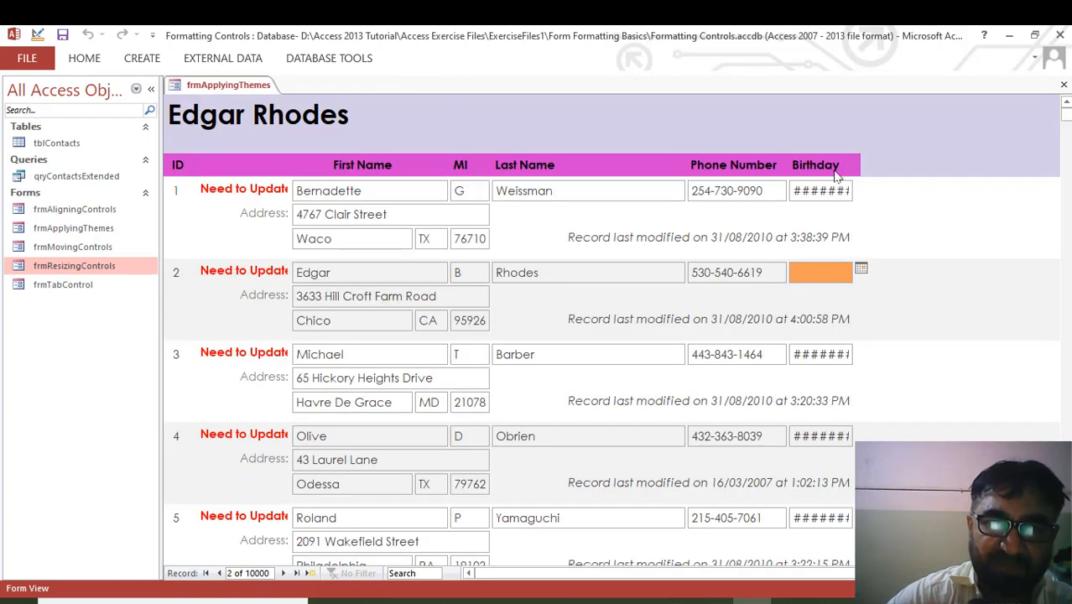